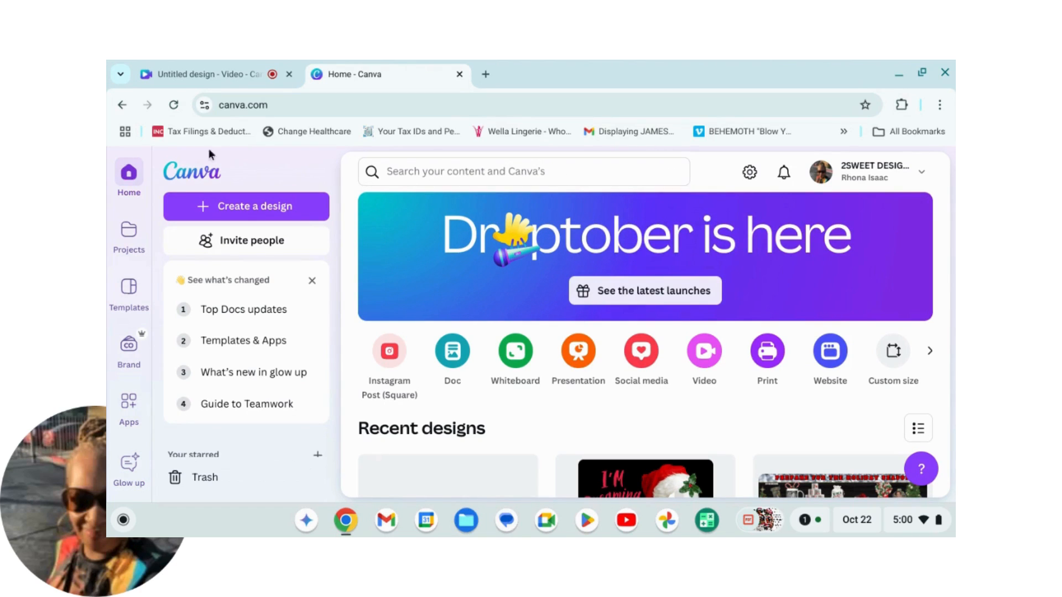
# Step: Search for "t-shirt" and limit the results to Canva Templates
pyautogui.click(408, 173)
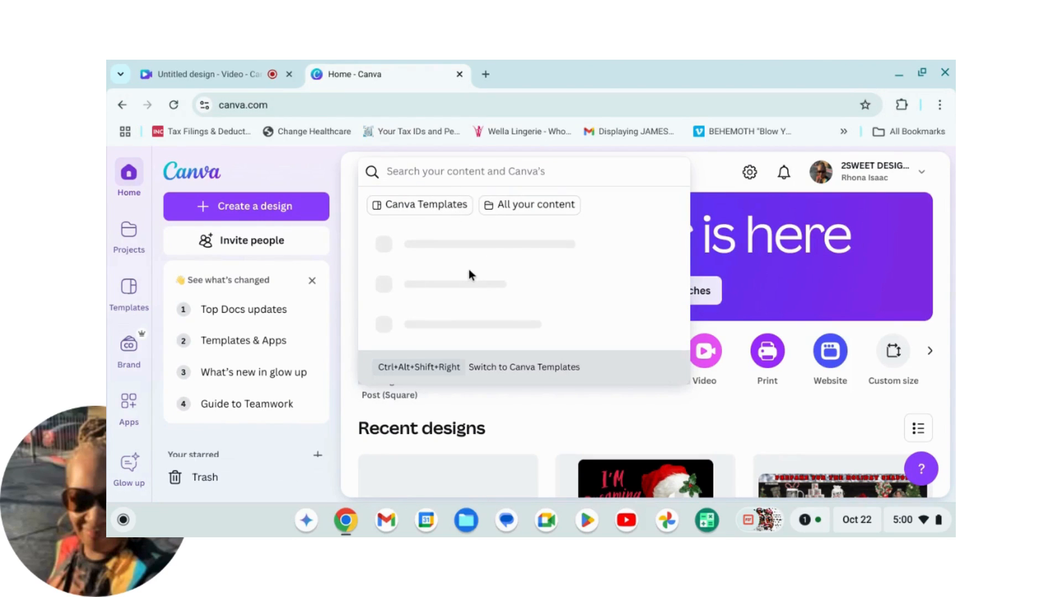
pyautogui.write('t')
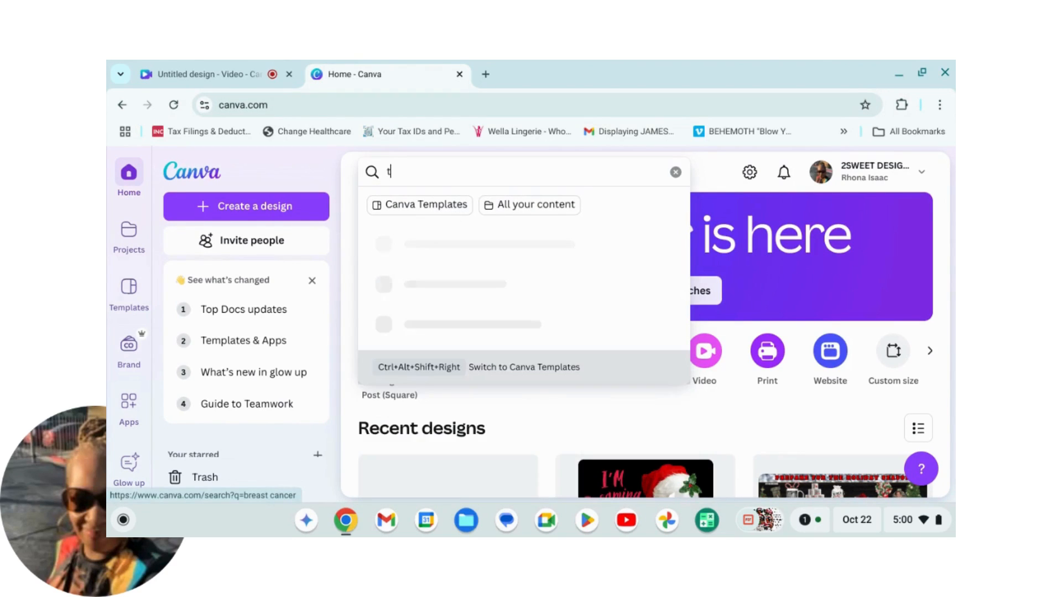
pyautogui.write('-shirt')
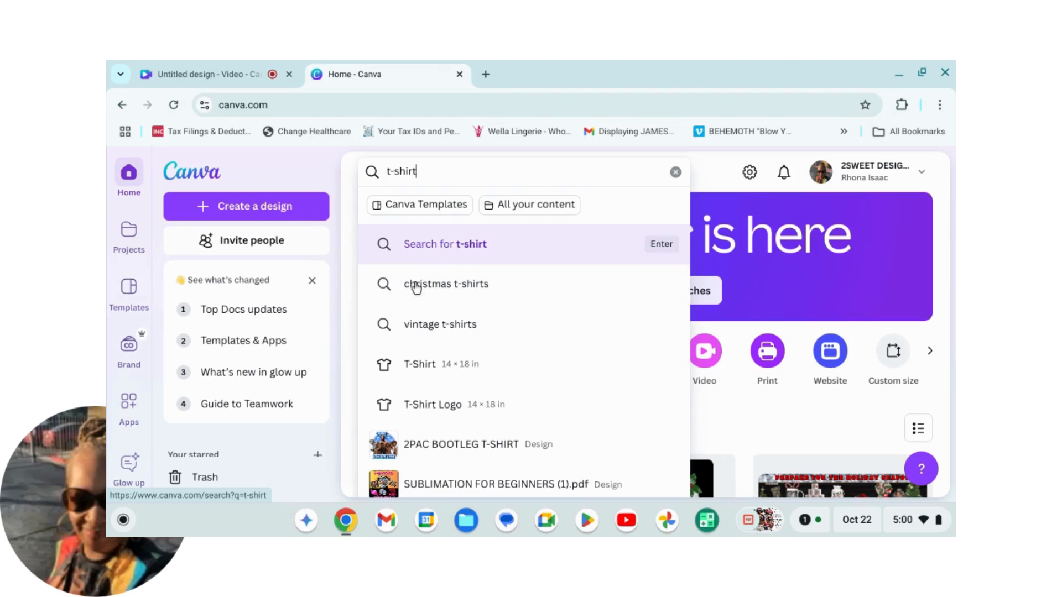
pyautogui.click(438, 247)
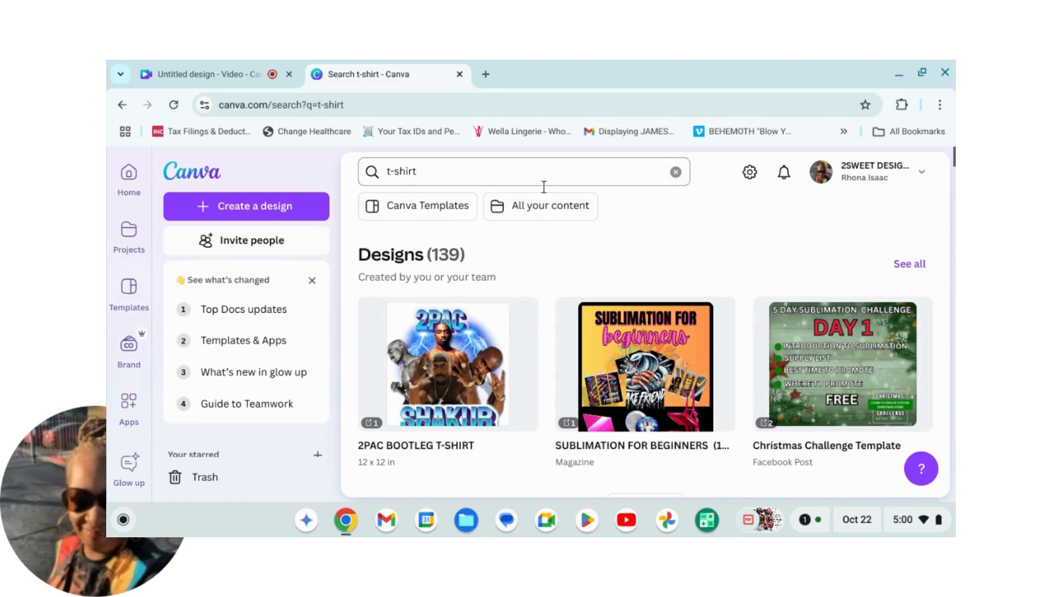
pyautogui.click(426, 206)
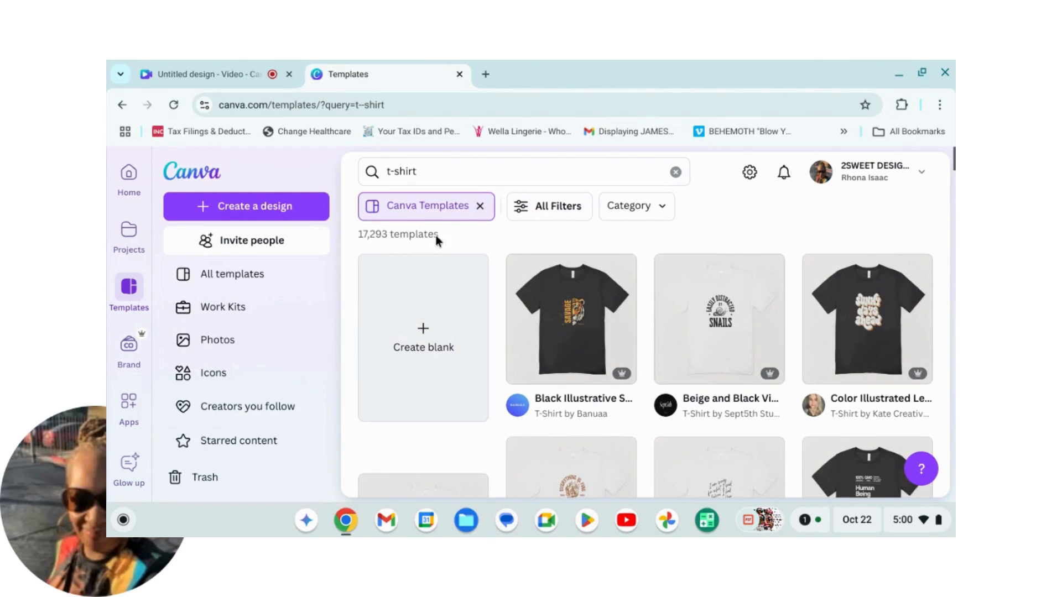
# Step: Browse the t-shirt templates and create a blank T-Shirt design instead of using one of them
pyautogui.scroll(-3, 741, 360)
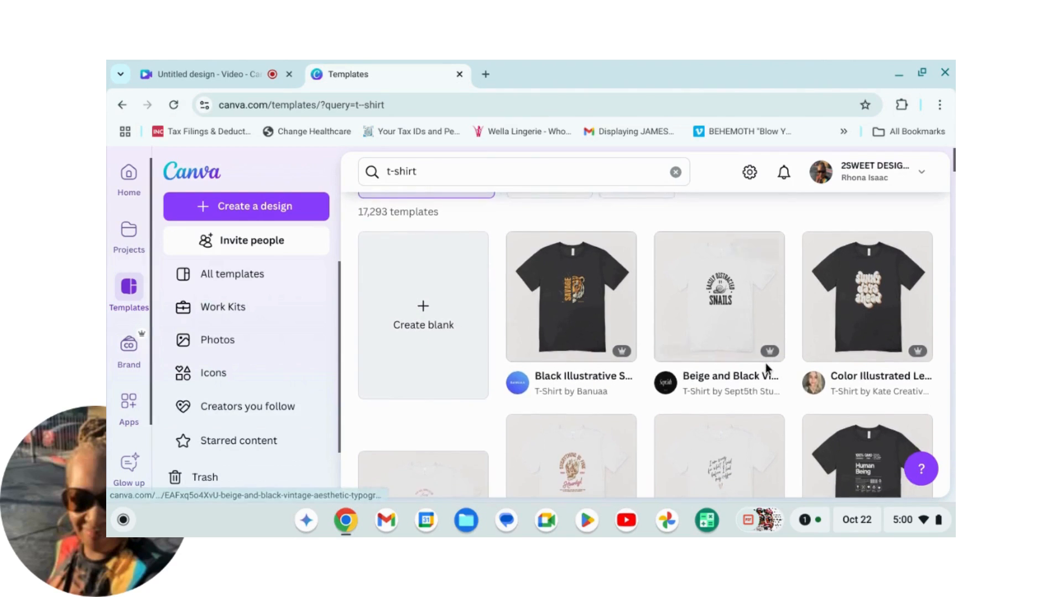
pyautogui.scroll(-3, 750, 400)
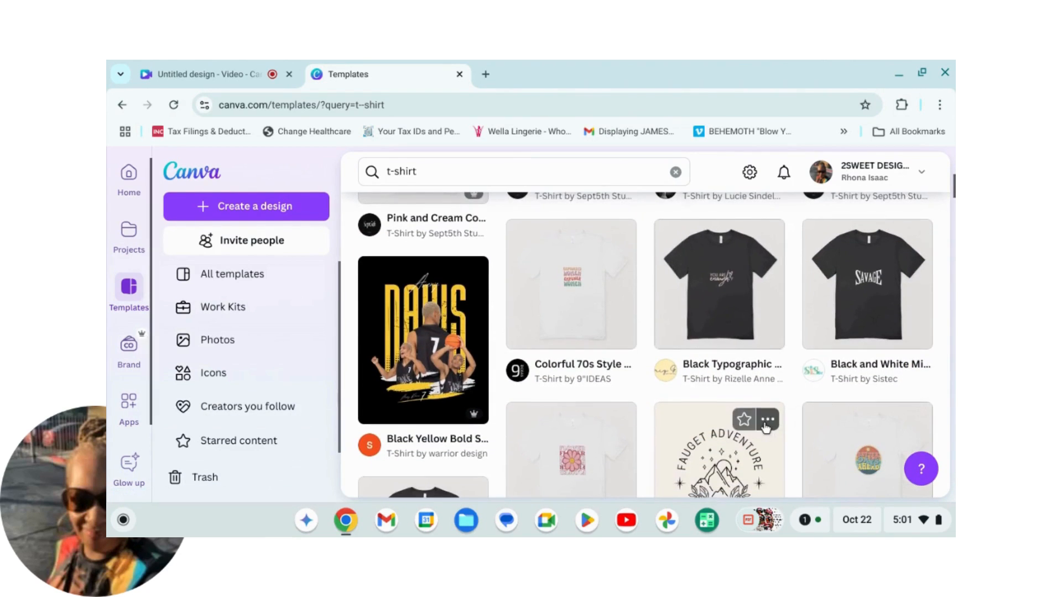
pyautogui.scroll(2, 763, 421)
pyautogui.scroll(5, 765, 427)
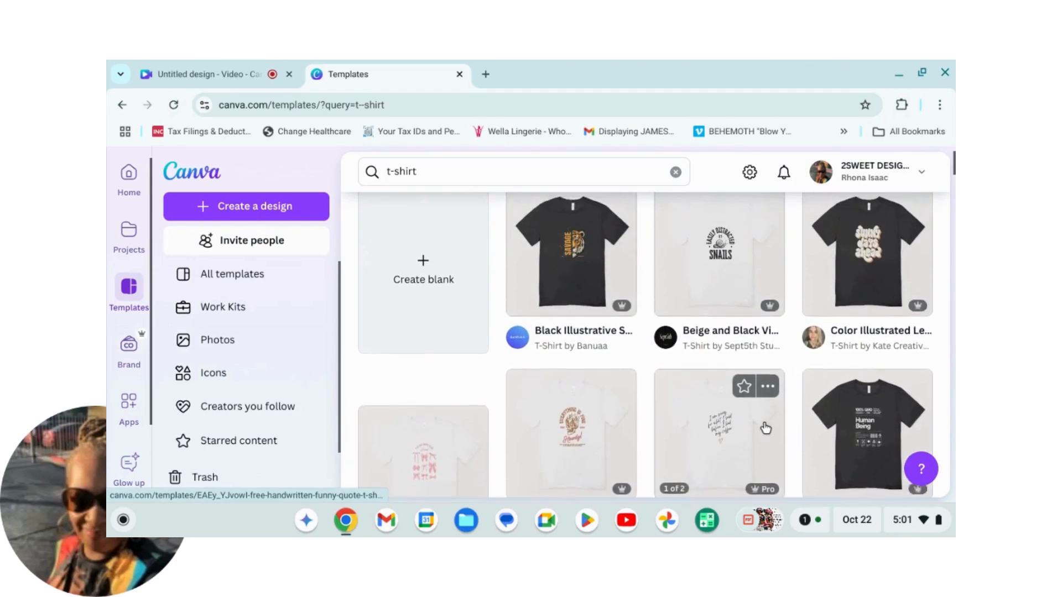
pyautogui.click(418, 342)
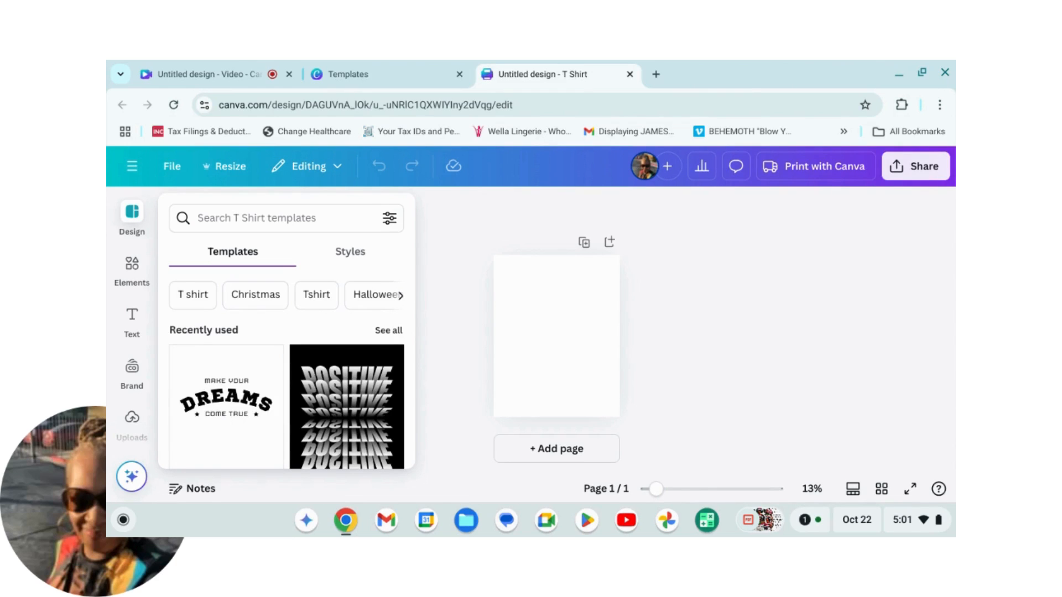
# Step: Set the blank page's background to solid black from the default colors
pyautogui.click(555, 316)
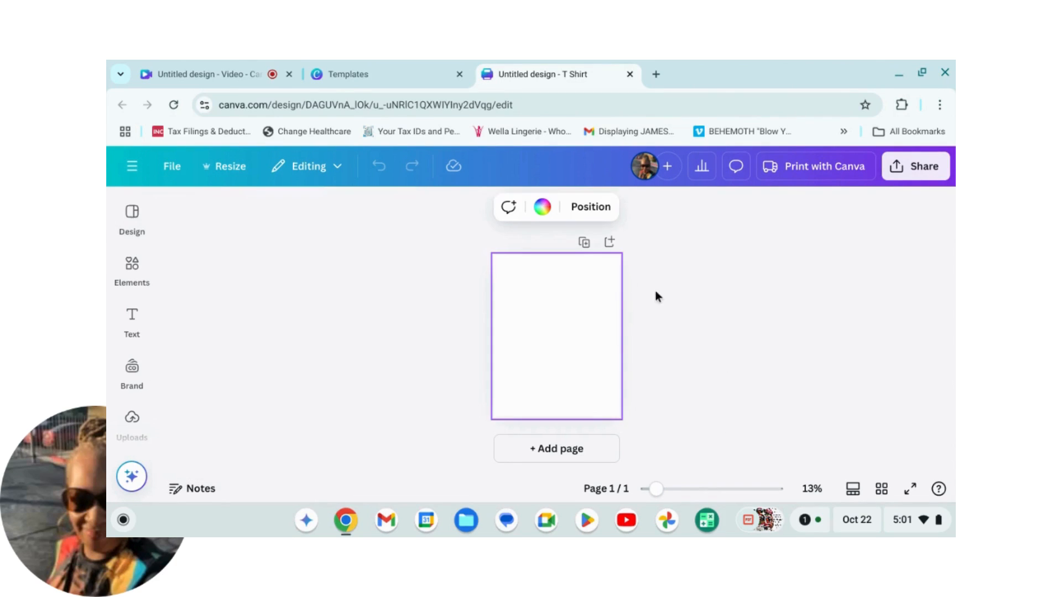
pyautogui.click(543, 206)
pyautogui.scroll(-3, 262, 377)
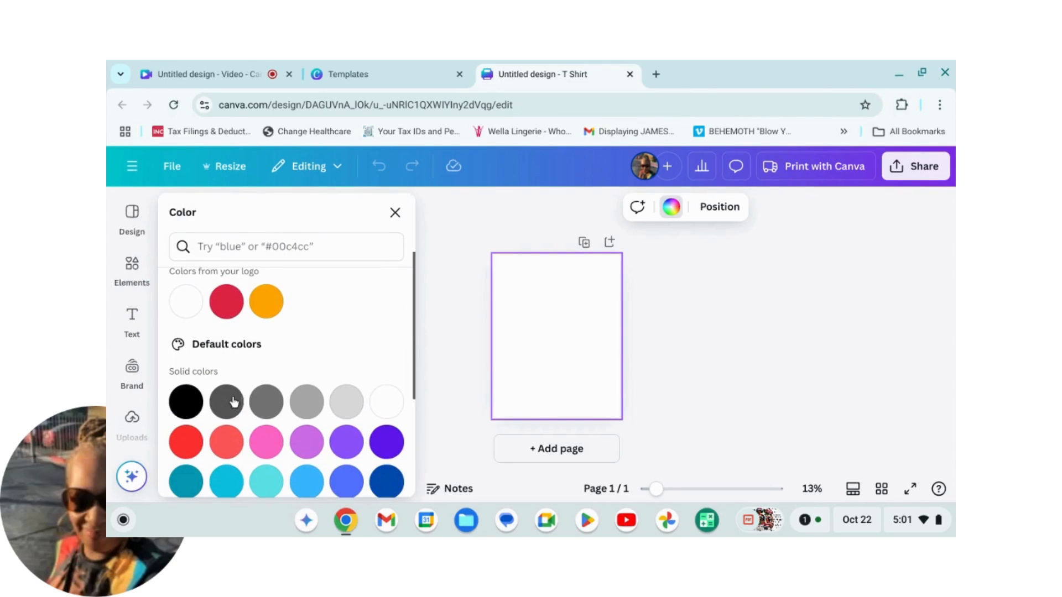
pyautogui.click(186, 401)
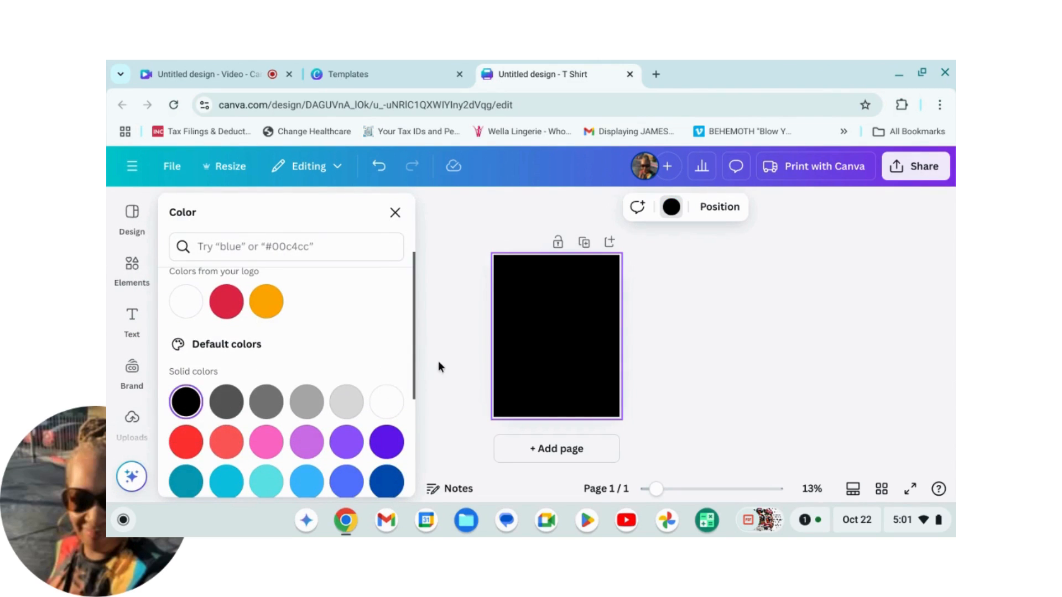
pyautogui.click(395, 212)
pyautogui.click(784, 340)
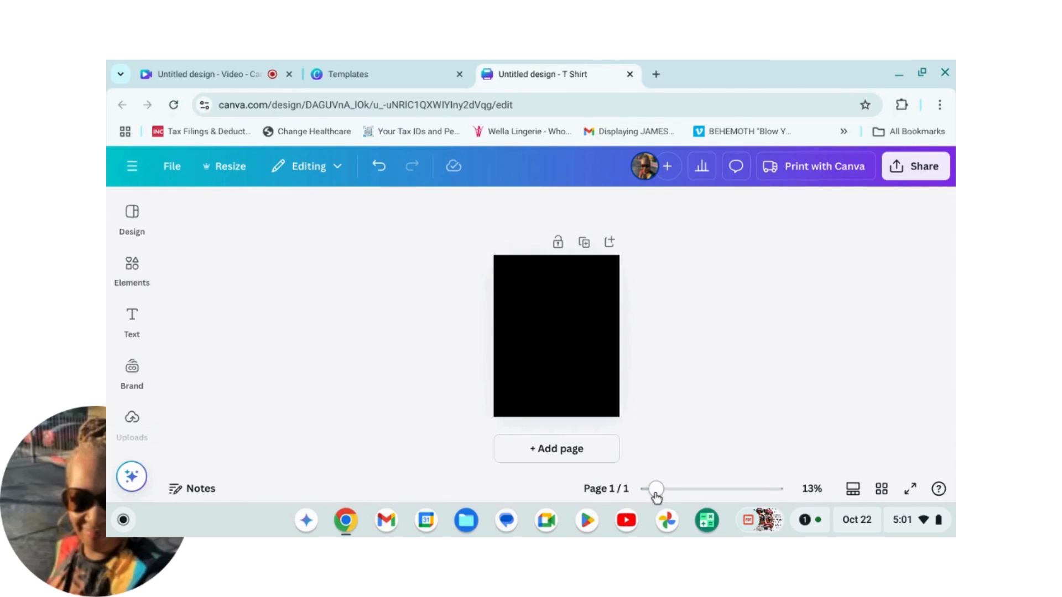
# Step: Add a heading in the upper part of the black page and replace its placeholder text with "I'm"
pyautogui.moveTo(656, 490); pyautogui.dragTo(672, 490)
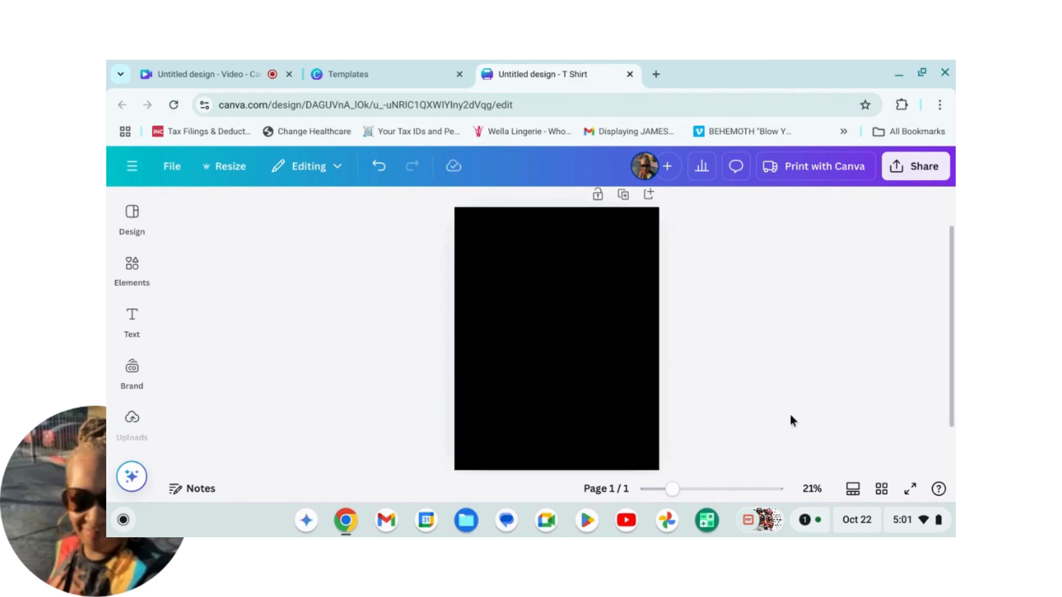
pyautogui.click(154, 320)
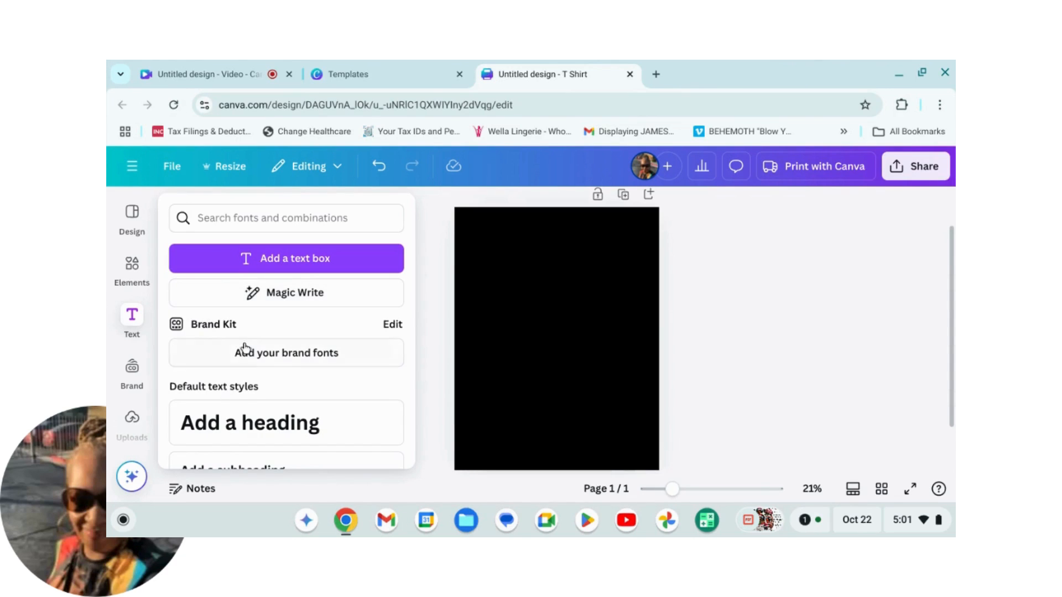
pyautogui.click(249, 420)
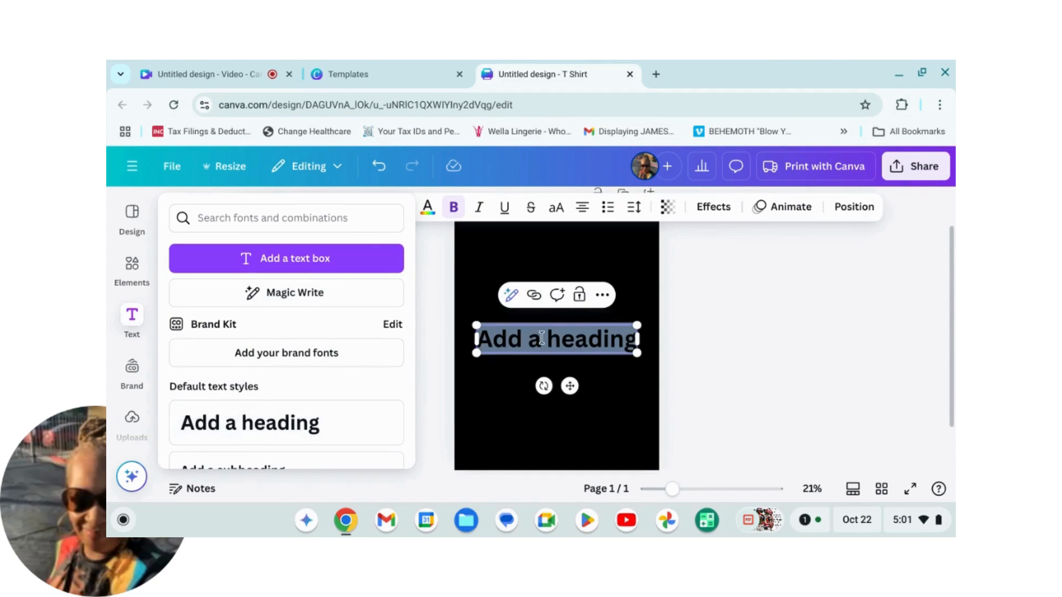
pyautogui.moveTo(593, 344); pyautogui.dragTo(576, 273)
pyautogui.doubleClick(577, 275)
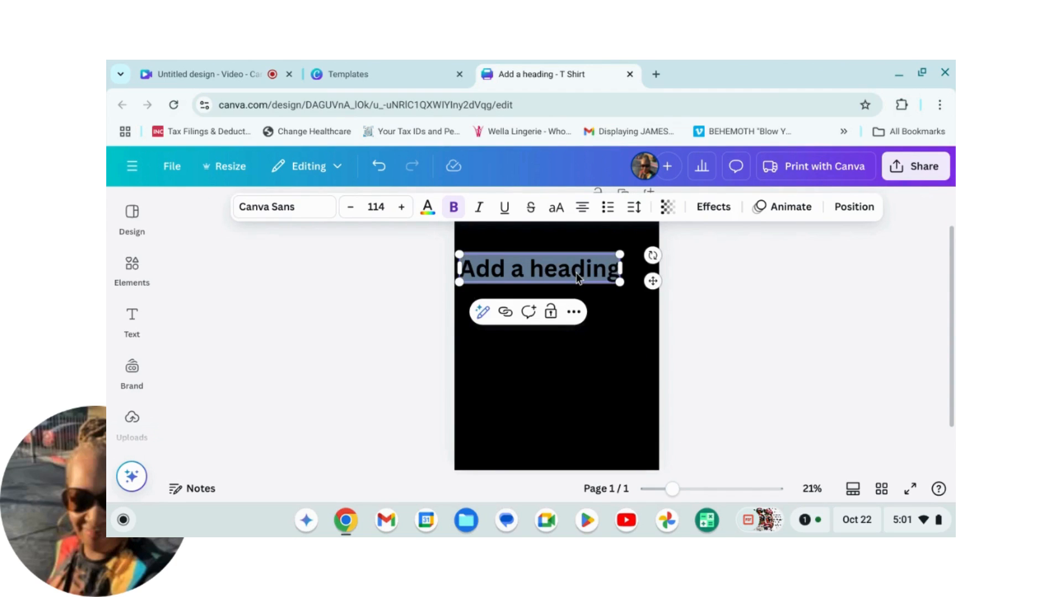
pyautogui.press('BackSpace')
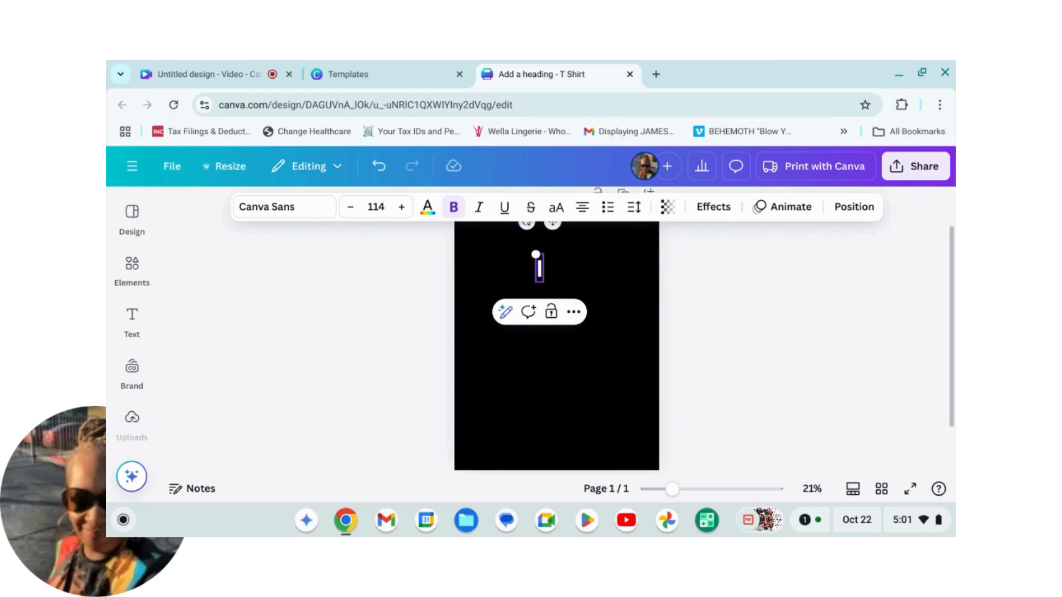
pyautogui.write("I'm")
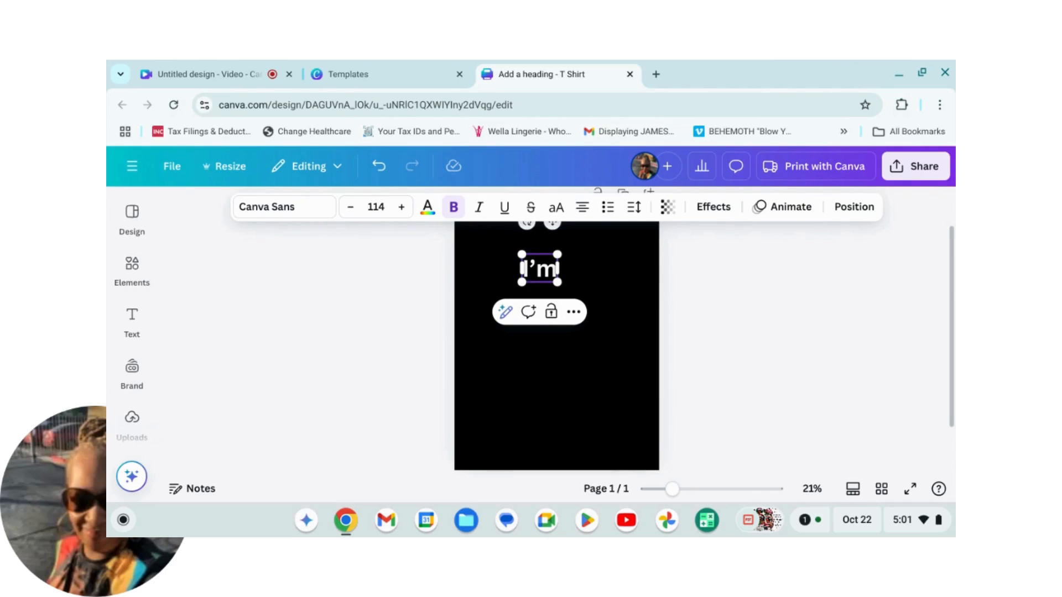
pyautogui.click(716, 334)
# Step: Place a copy of the "I'm" text below it, change it to "Dreaming", and widen its box to fit one line
pyautogui.moveTo(533, 270); pyautogui.dragTo(513, 295)
pyautogui.click(521, 294)
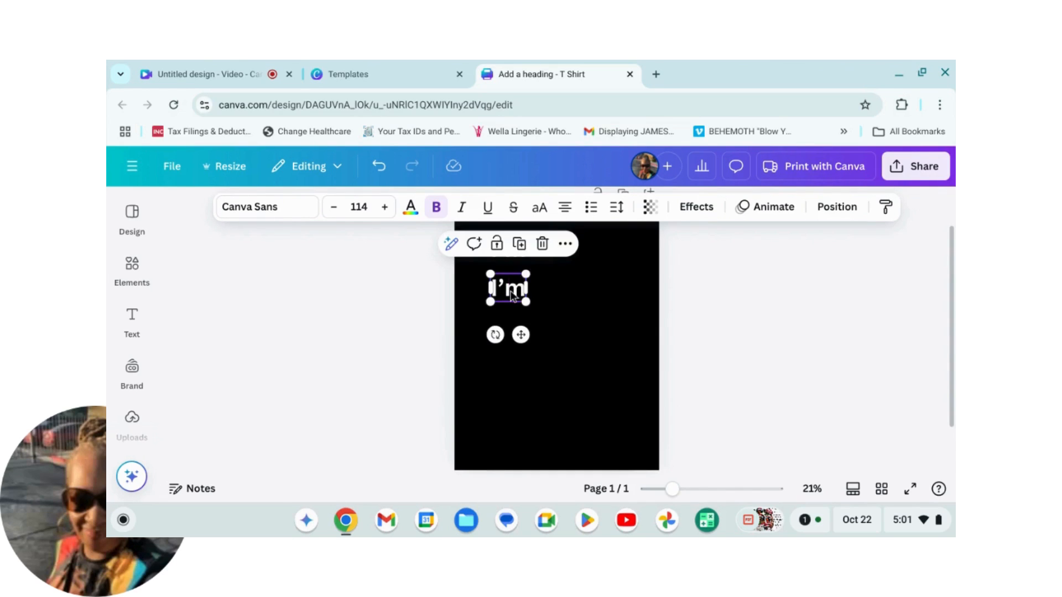
pyautogui.doubleClick(512, 293)
pyautogui.write('D')
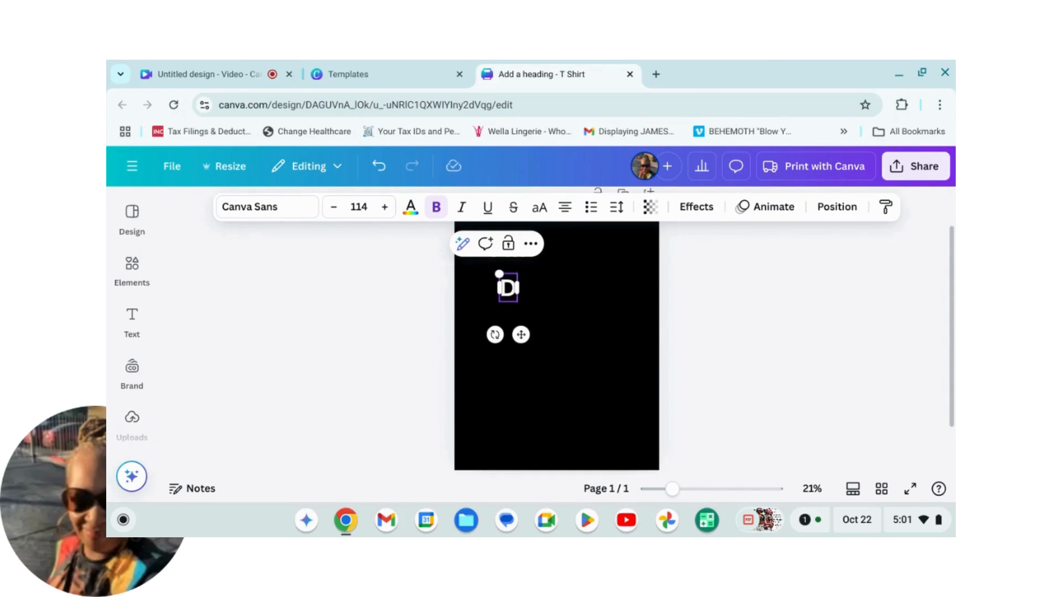
pyautogui.write('rea')
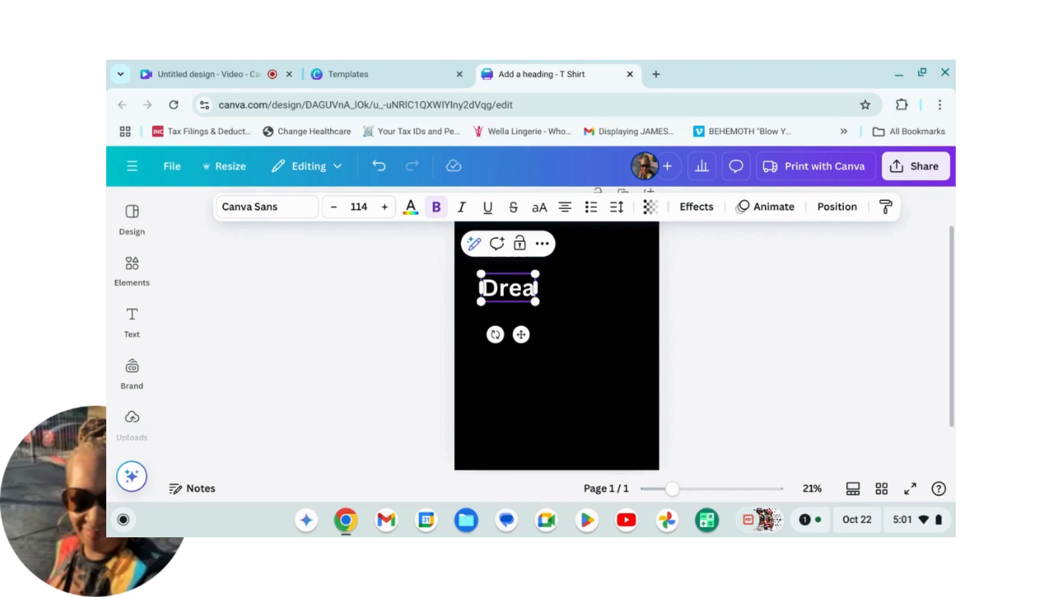
pyautogui.write('ming')
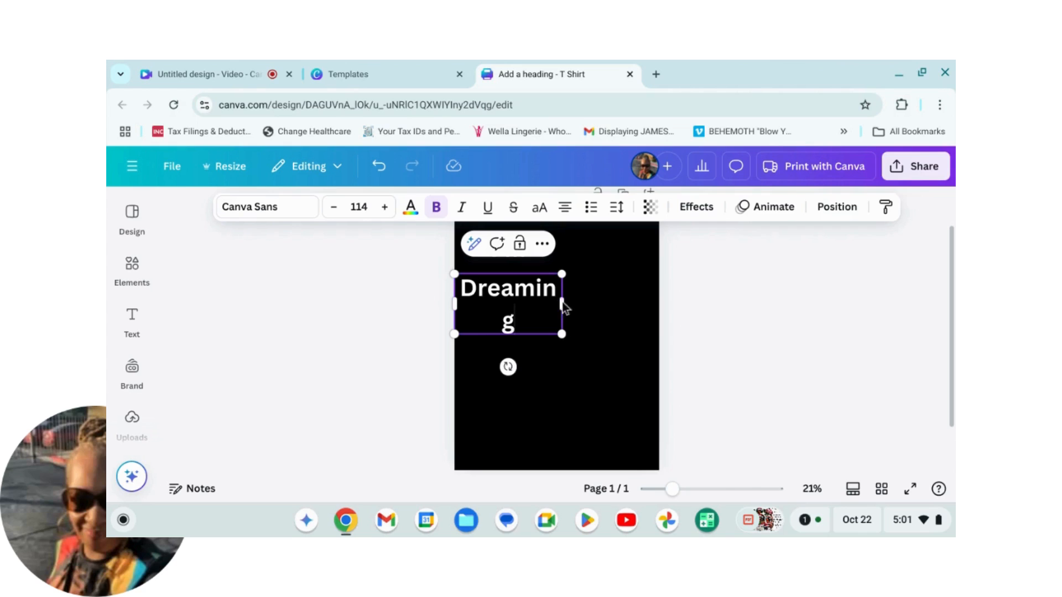
pyautogui.moveTo(566, 303); pyautogui.dragTo(583, 302)
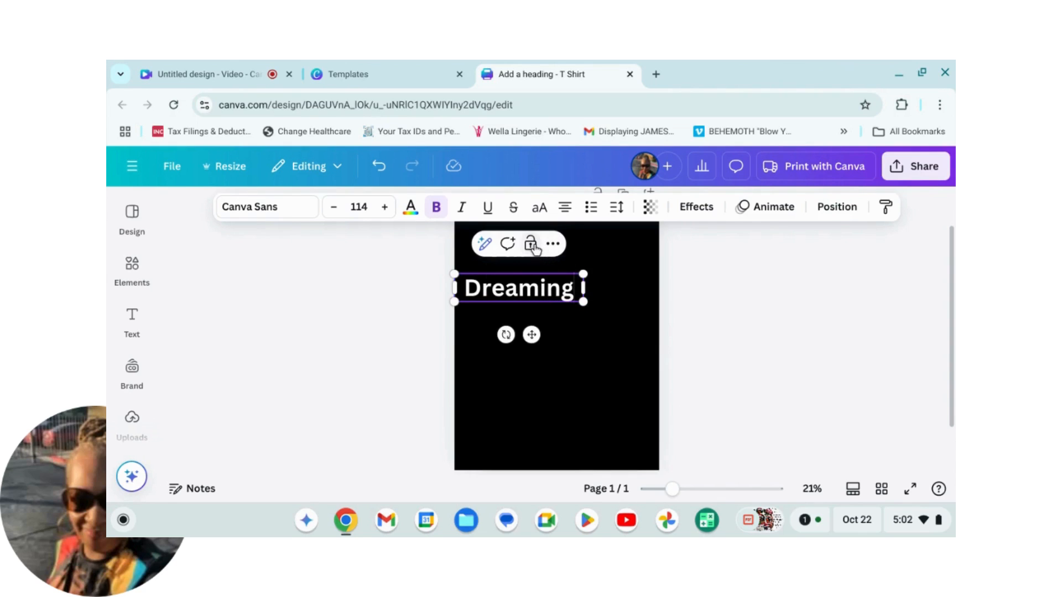
pyautogui.click(620, 331)
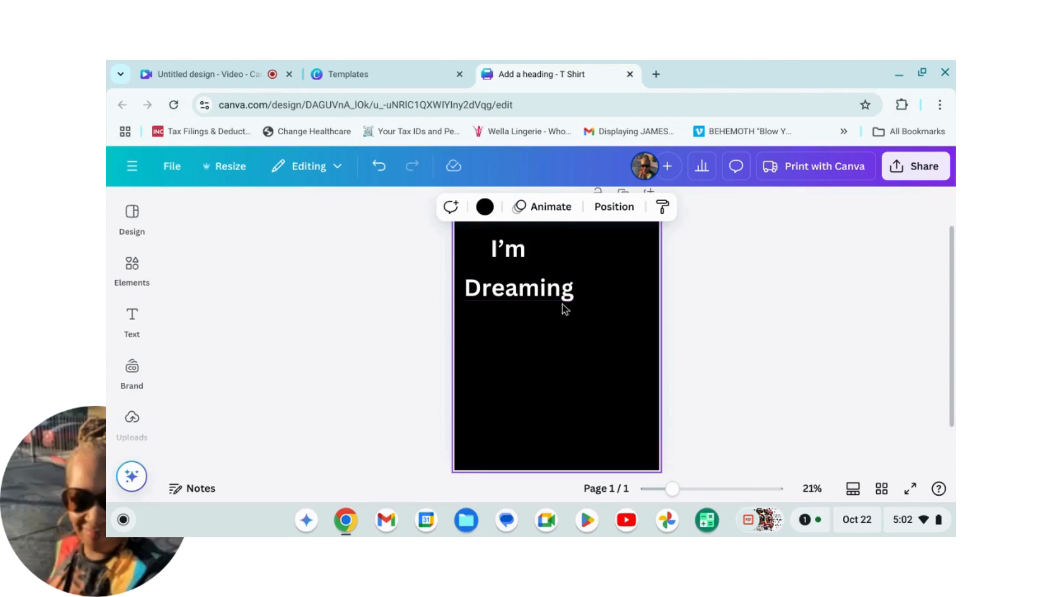
# Step: Duplicate the "Dreaming" text, place the copy directly beneath it, and change its wording to "Of a"
pyautogui.click(570, 291)
pyautogui.click(531, 245)
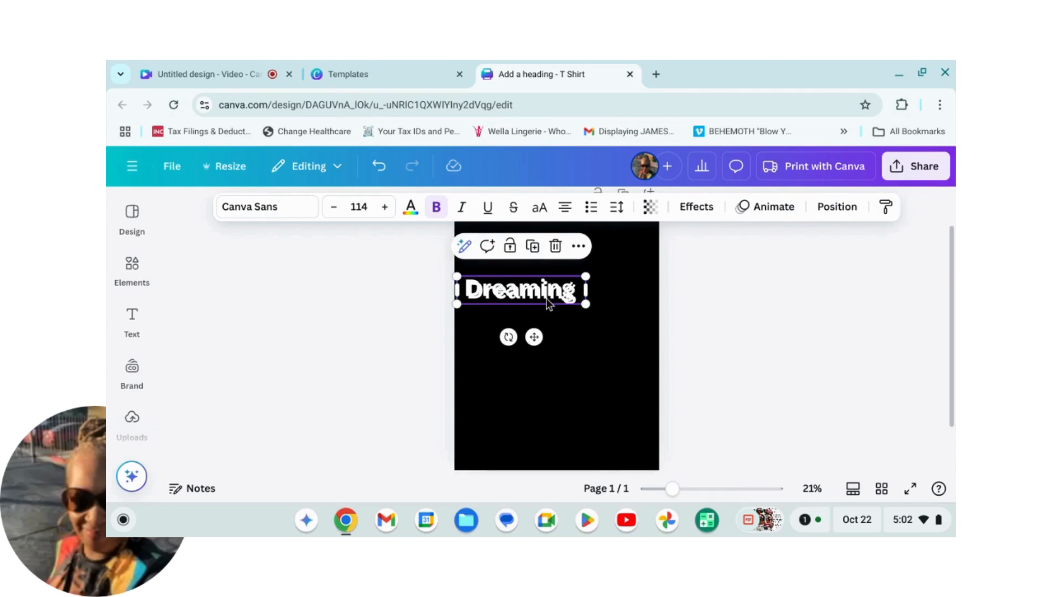
pyautogui.moveTo(548, 303); pyautogui.dragTo(545, 326)
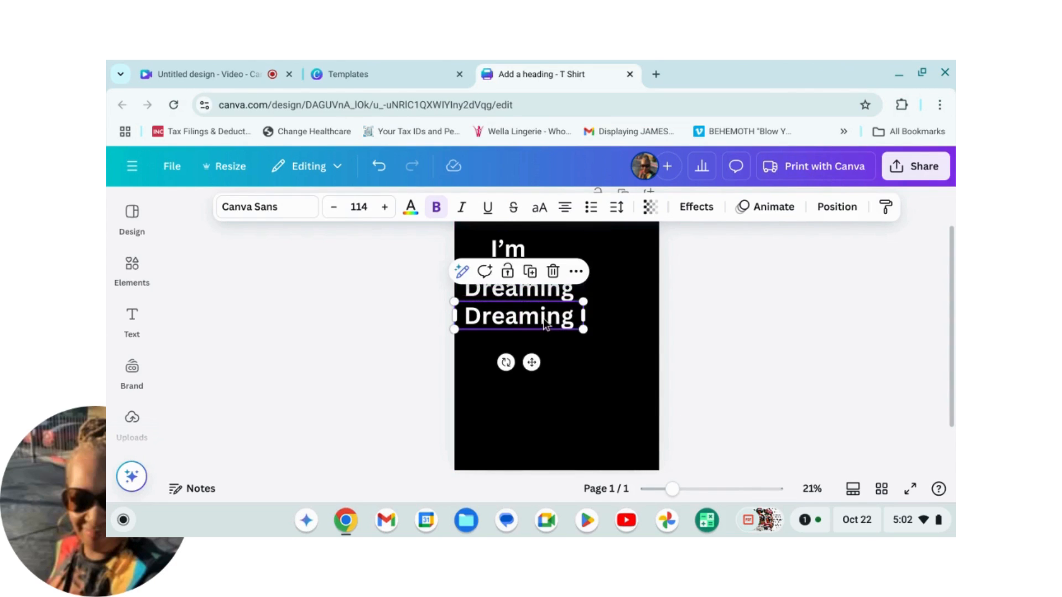
pyautogui.doubleClick(543, 317)
pyautogui.write('O')
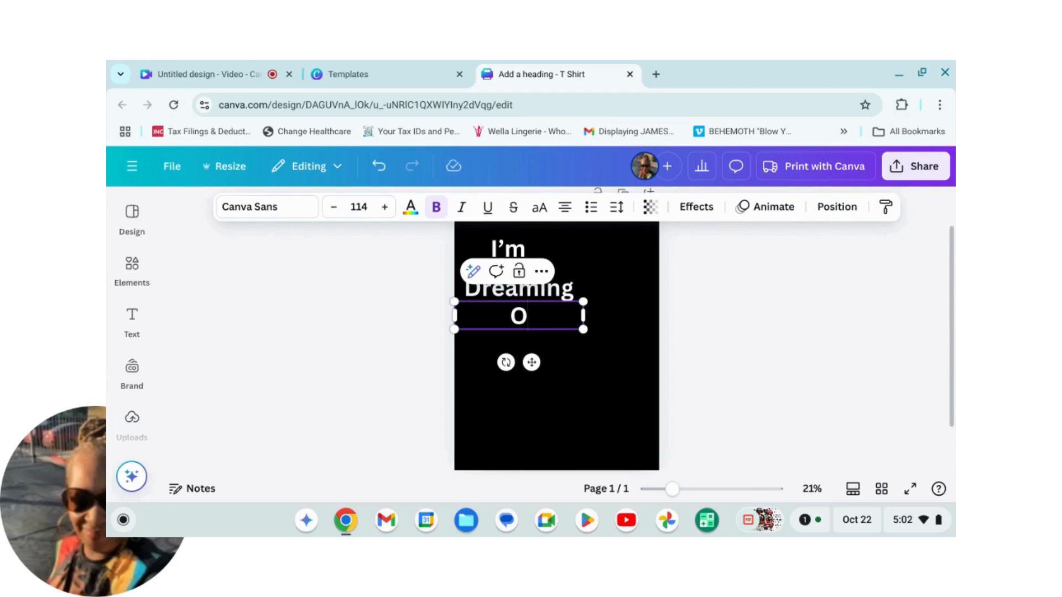
pyautogui.write('f a')
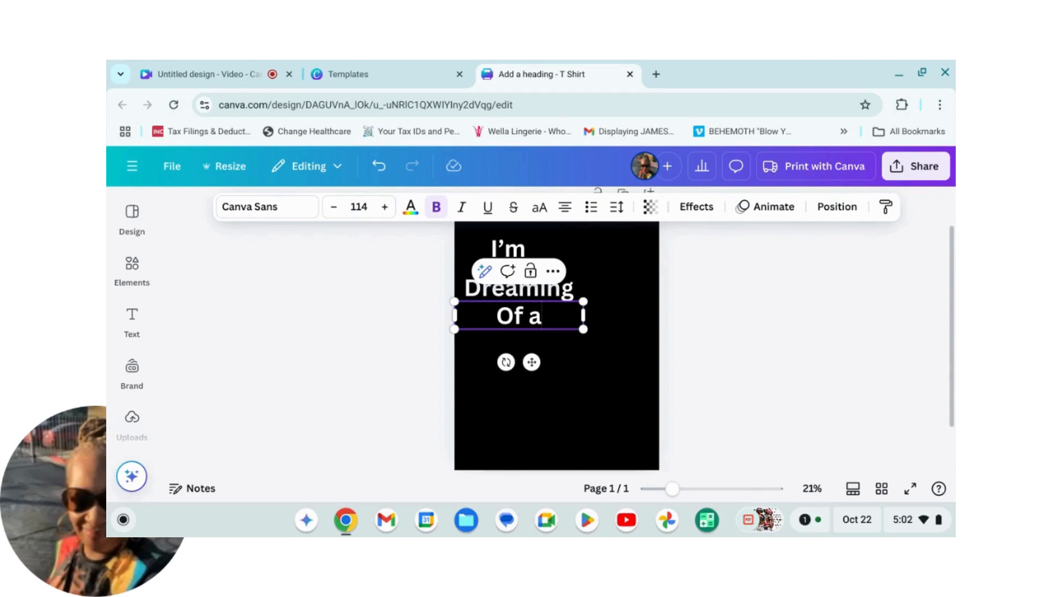
pyautogui.click(749, 359)
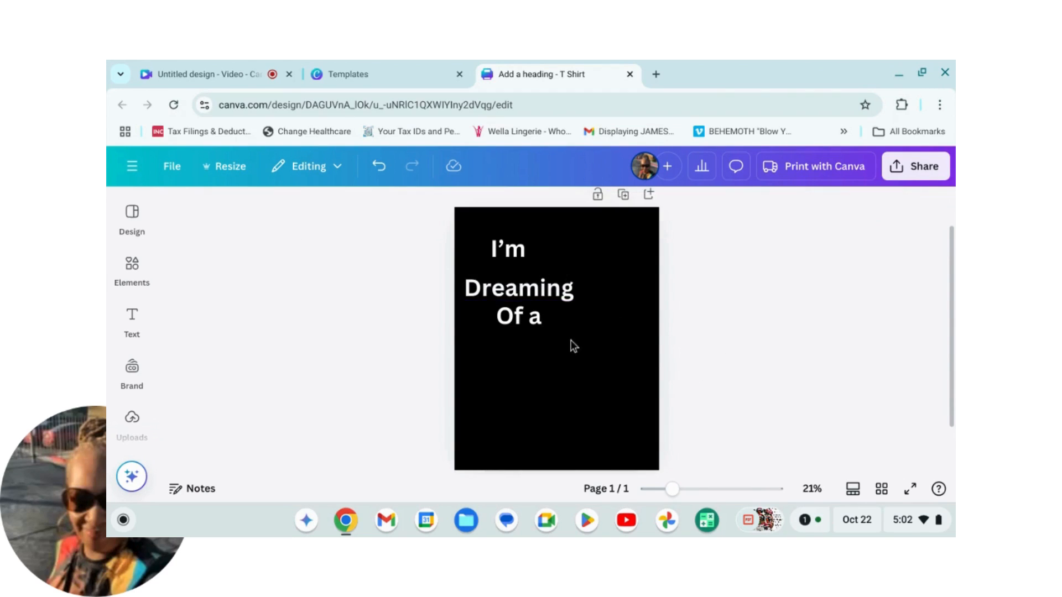
# Step: Duplicate the "Of a" text, place the copy directly beneath it, and change its wording to "Wine"
pyautogui.click(570, 324)
pyautogui.click(575, 271)
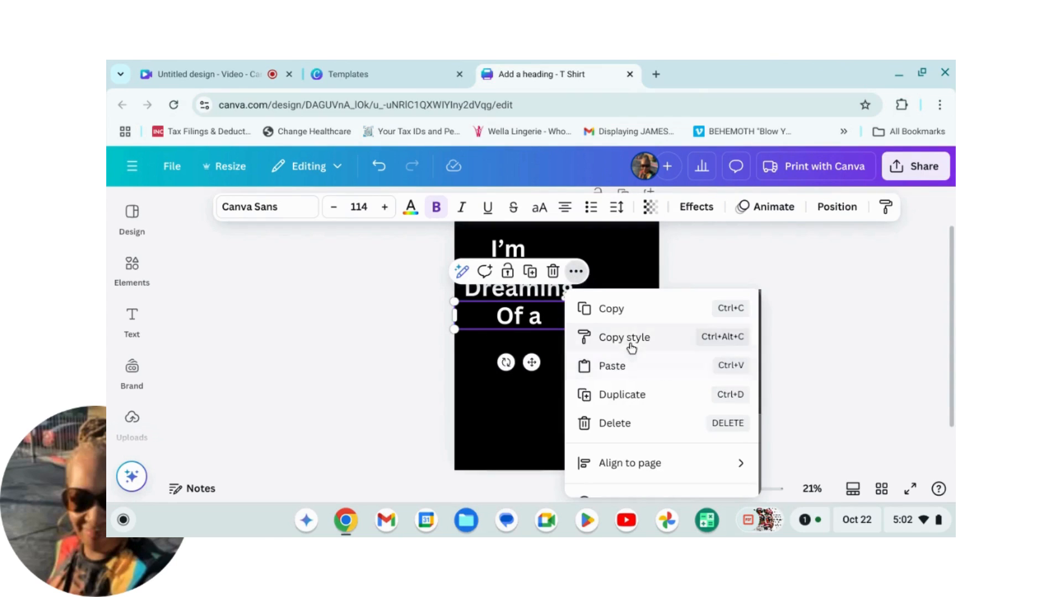
pyautogui.click(621, 396)
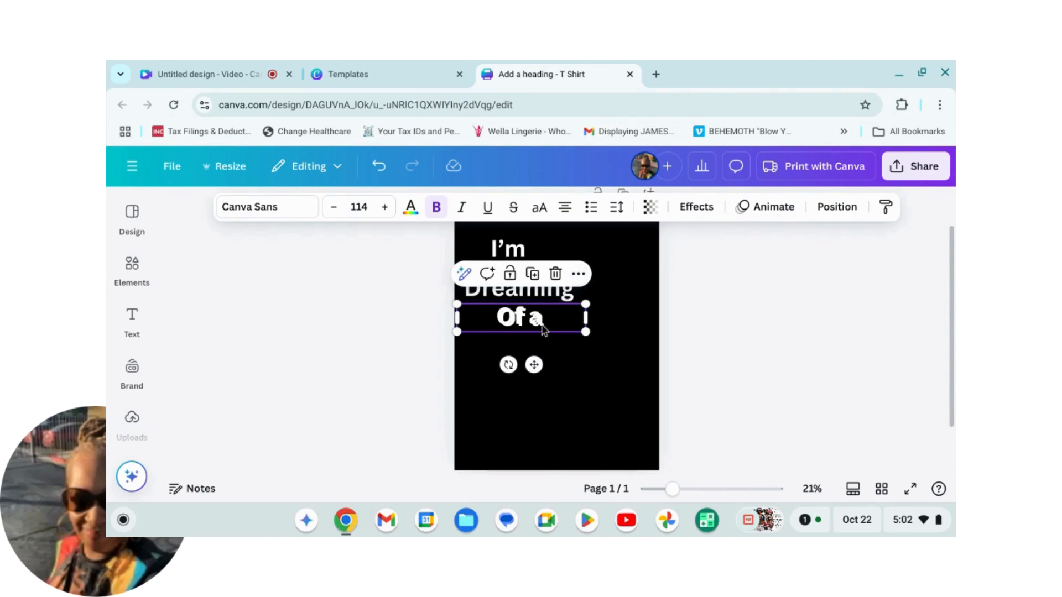
pyautogui.moveTo(542, 327); pyautogui.dragTo(541, 354)
pyautogui.doubleClick(540, 352)
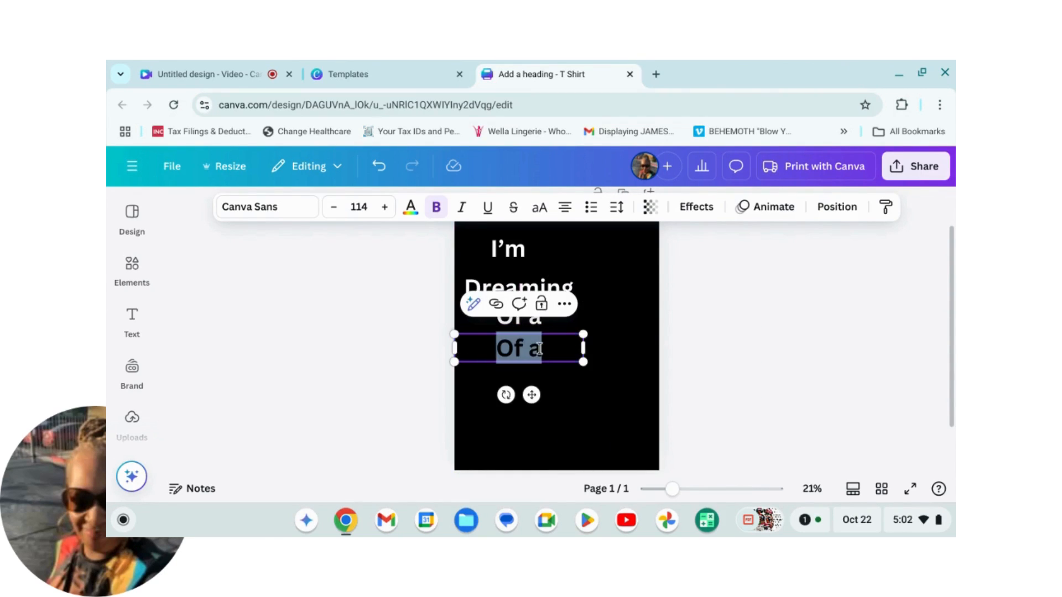
pyautogui.write('Wine')
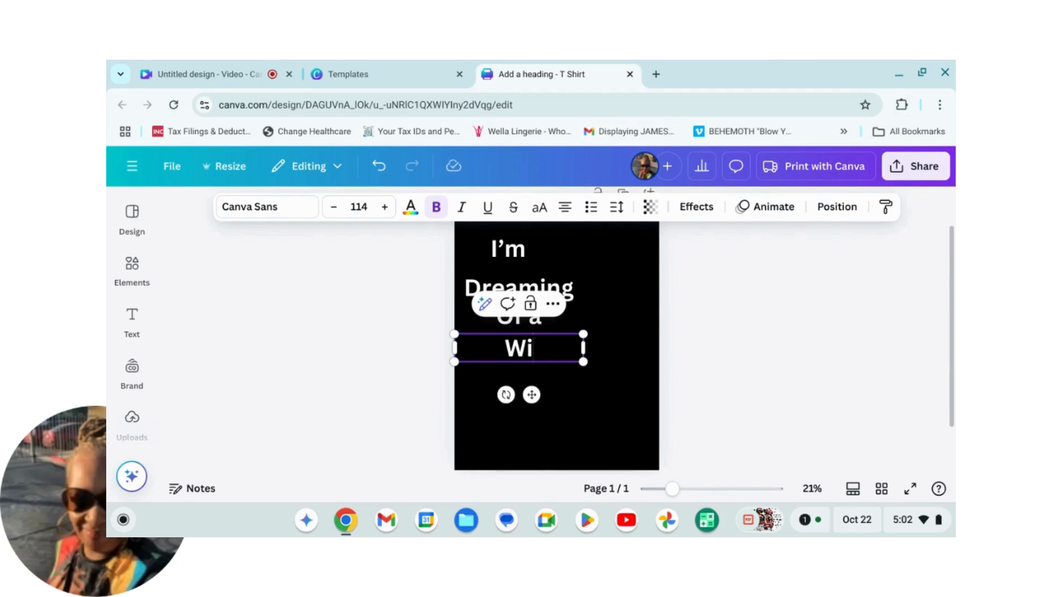
pyautogui.click(624, 355)
pyautogui.click(527, 353)
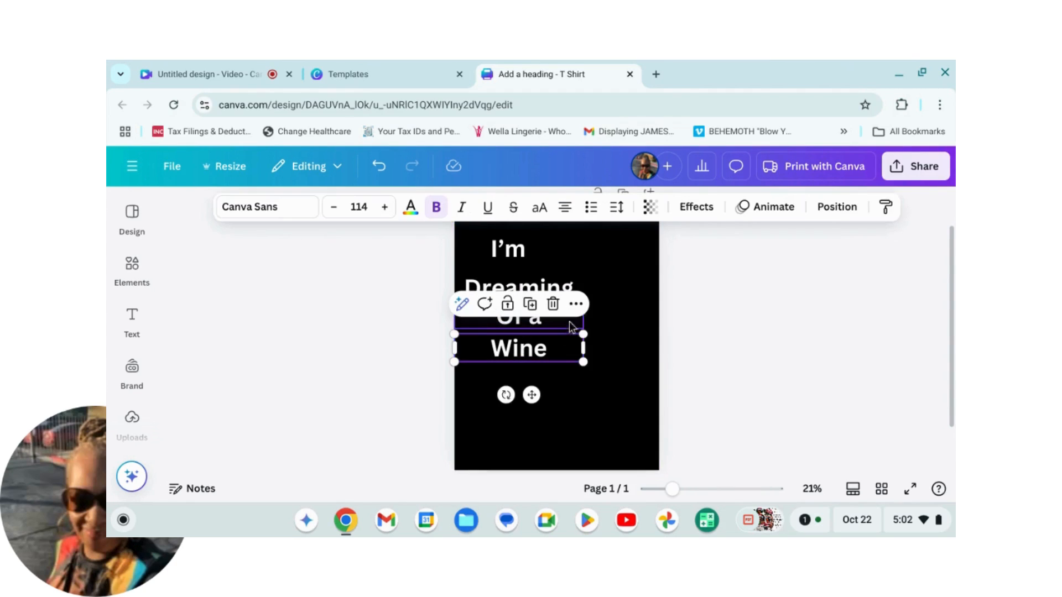
# Step: Duplicate the "Wine" text, place the copy directly beneath it, and change its wording to "Christmas"
pyautogui.click(531, 305)
pyautogui.moveTo(536, 355); pyautogui.dragTo(533, 392)
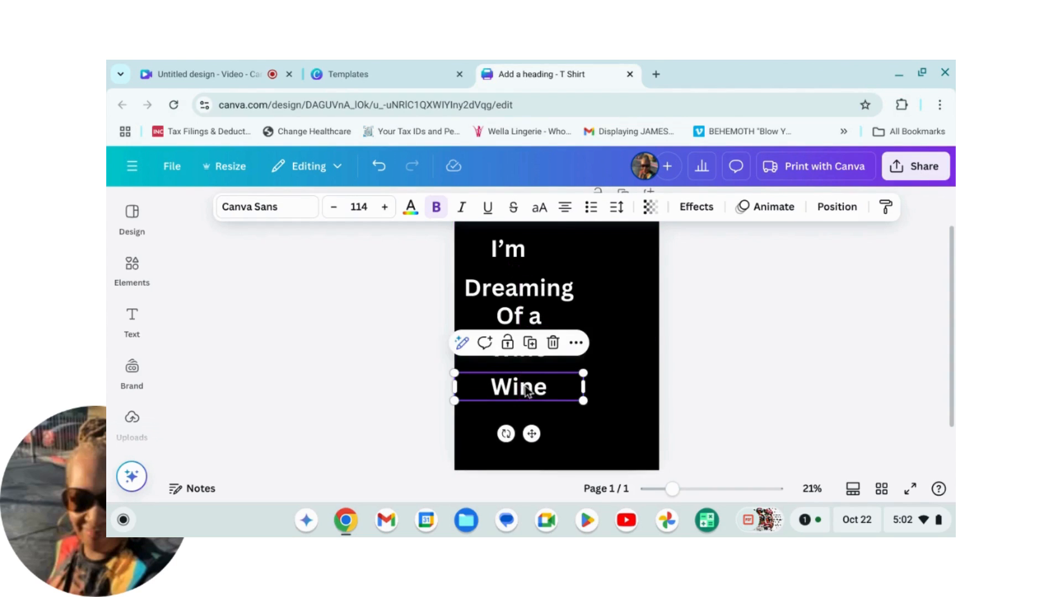
pyautogui.doubleClick(525, 387)
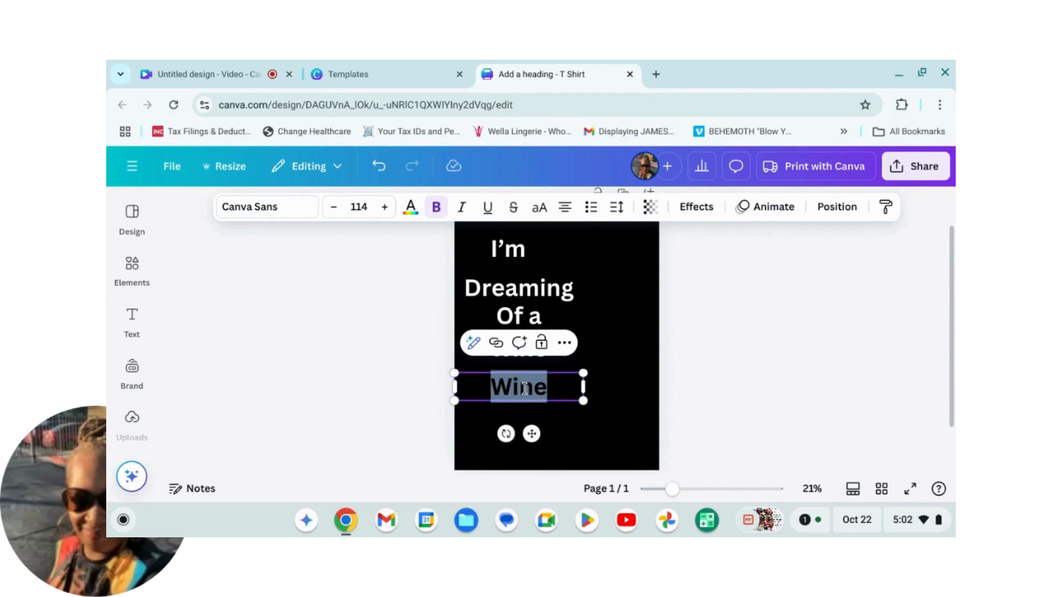
pyautogui.write('C')
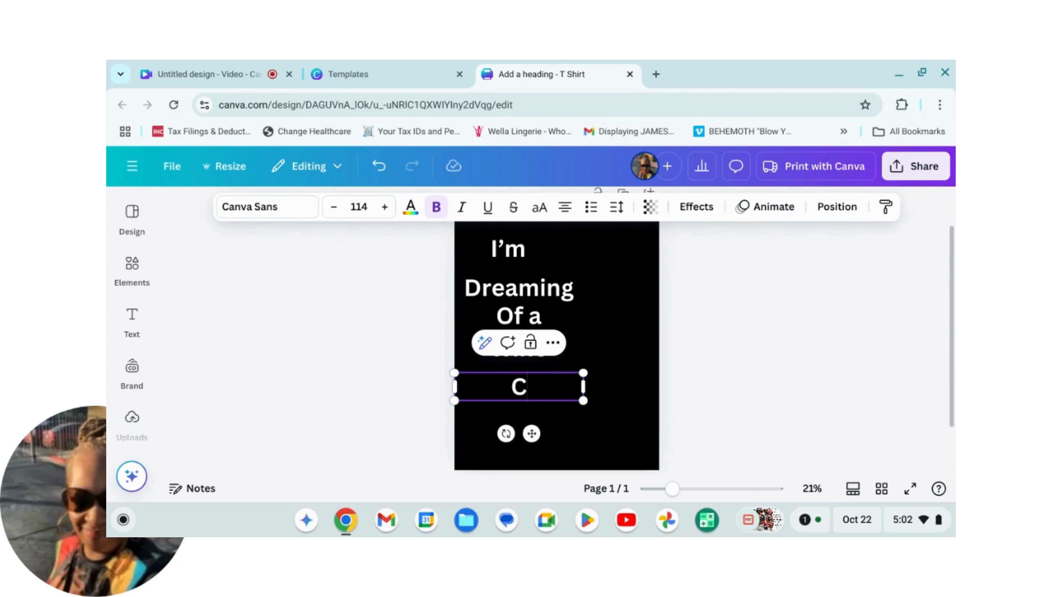
pyautogui.write('hrist')
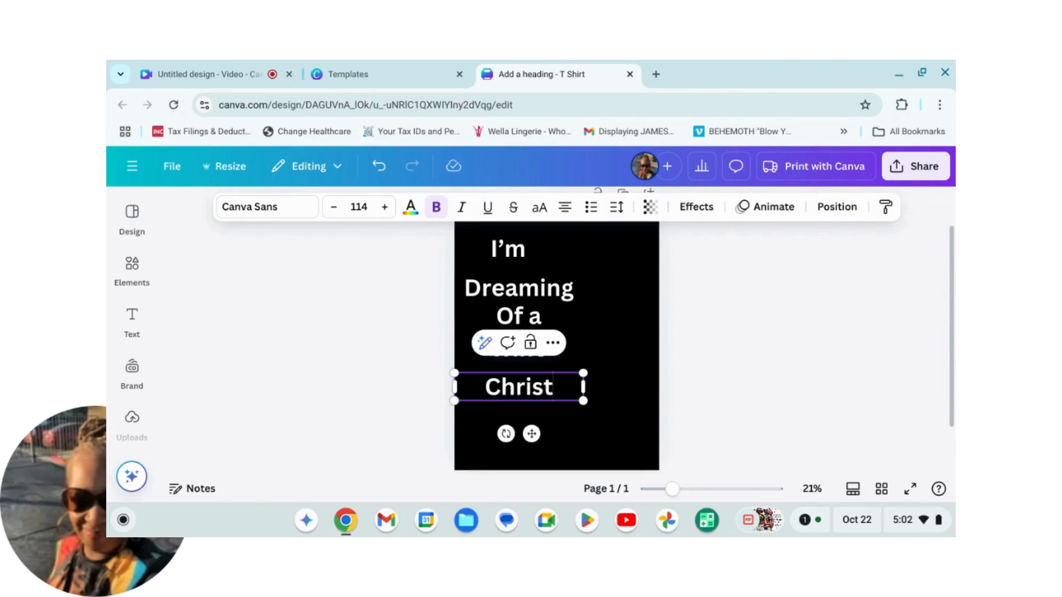
pyautogui.write('mas')
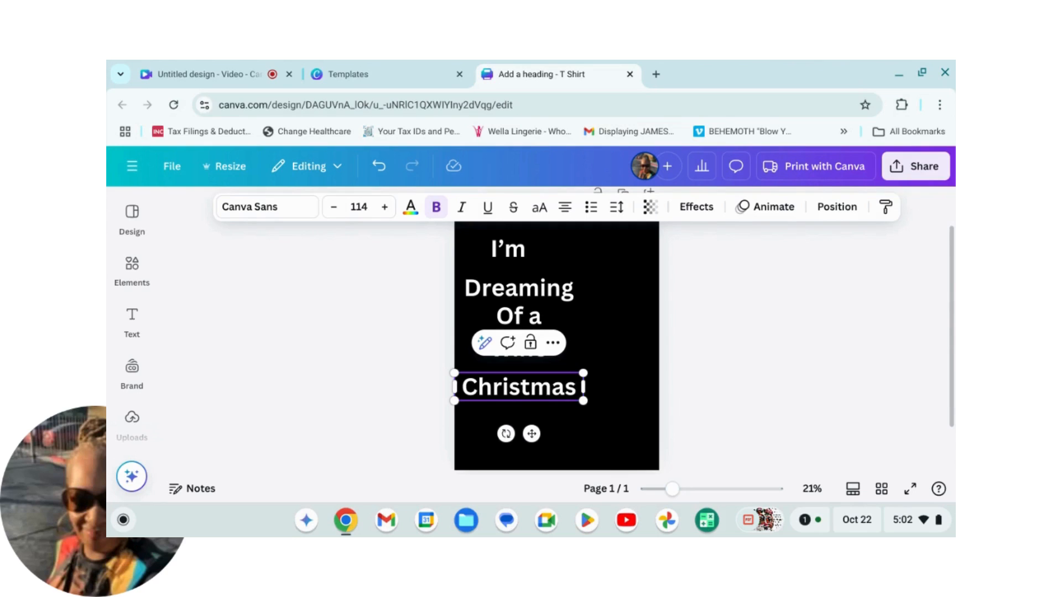
pyautogui.click(761, 323)
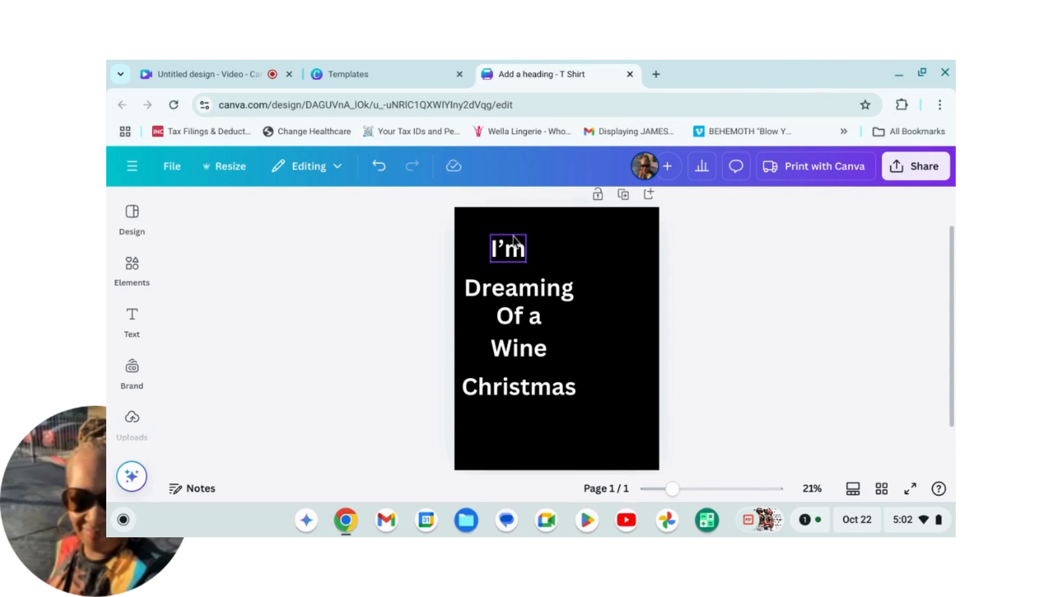
# Step: Shift the "I'm" and "Dreaming" lines slightly up and toward the left edge of the black page
pyautogui.moveTo(507, 244); pyautogui.dragTo(487, 238)
pyautogui.click(777, 353)
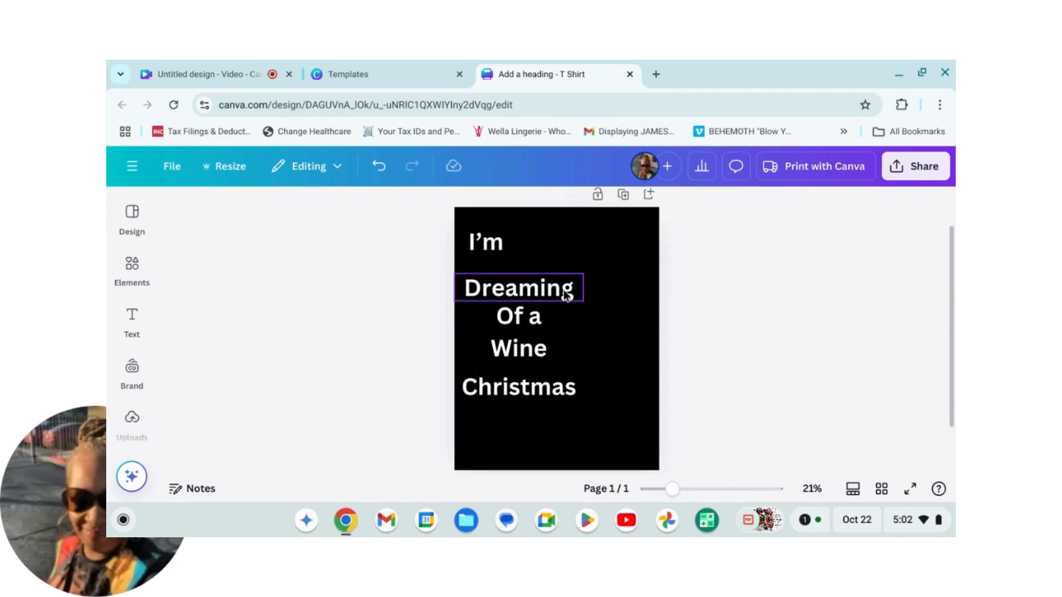
pyautogui.moveTo(560, 290); pyautogui.dragTo(535, 279)
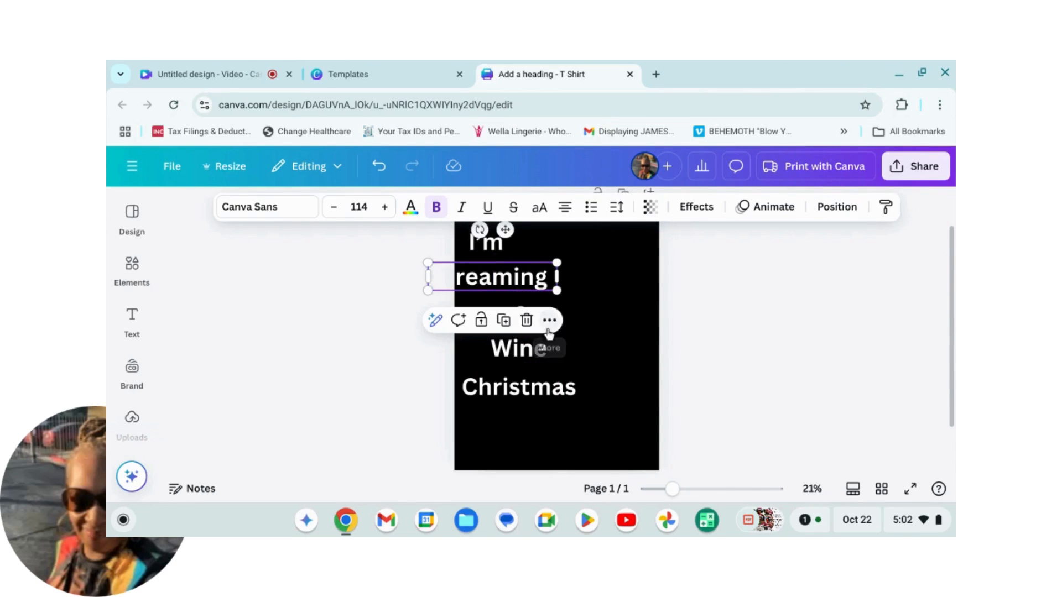
pyautogui.click(699, 349)
# Step: Move the "Of a", "Wine" and "Christmas" lines together toward the page's left edge, centred under the lines above
pyautogui.click(474, 305)
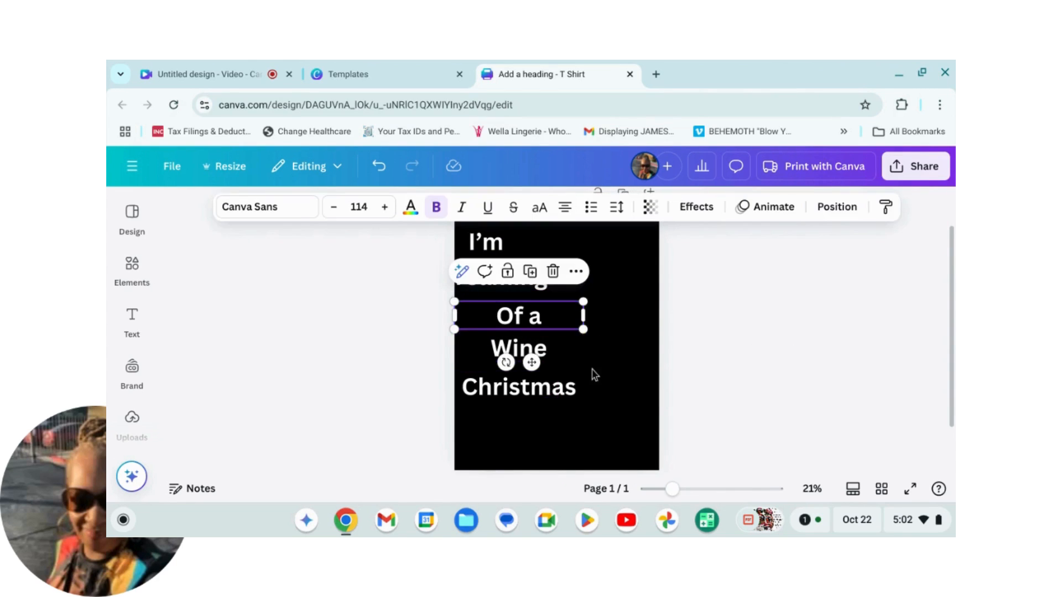
pyautogui.click(683, 347)
pyautogui.moveTo(425, 296); pyautogui.dragTo(592, 419)
pyautogui.moveTo(555, 326); pyautogui.dragTo(527, 321)
pyautogui.click(792, 430)
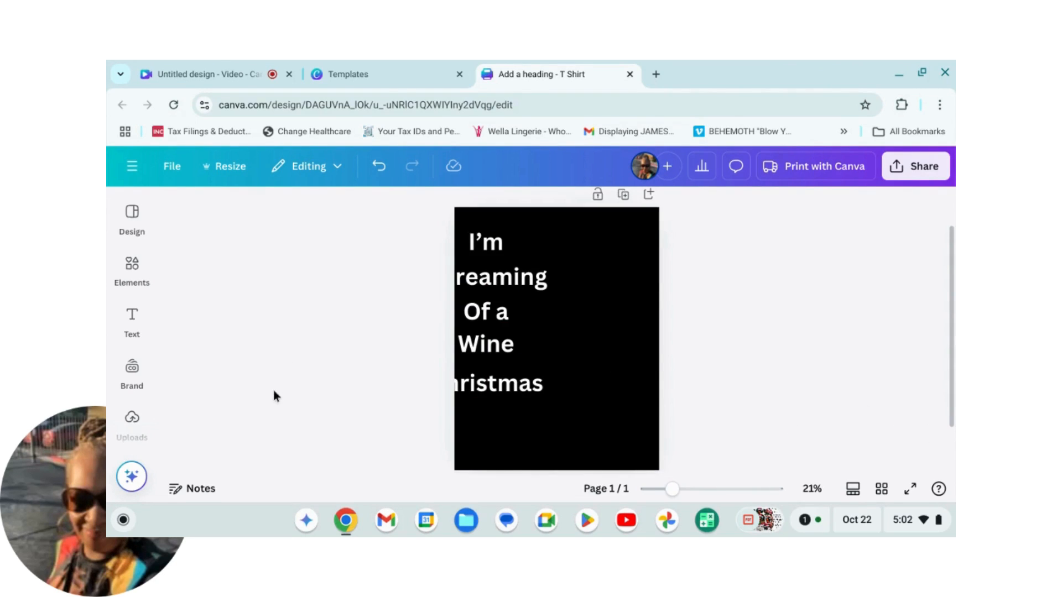
# Step: Search the design elements for "wine glass"
pyautogui.click(132, 320)
pyautogui.click(132, 265)
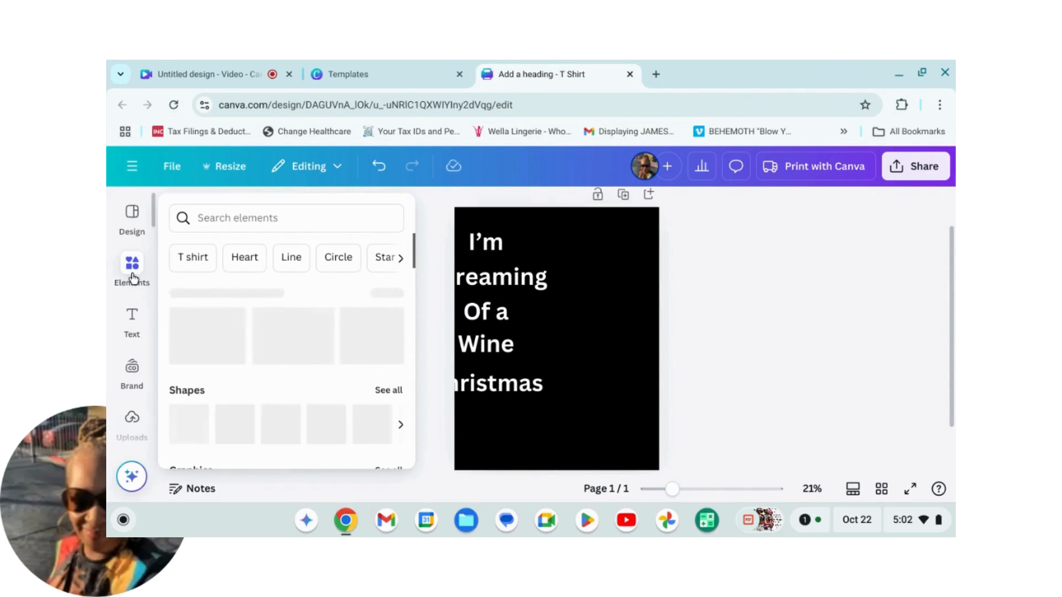
pyautogui.click(220, 212)
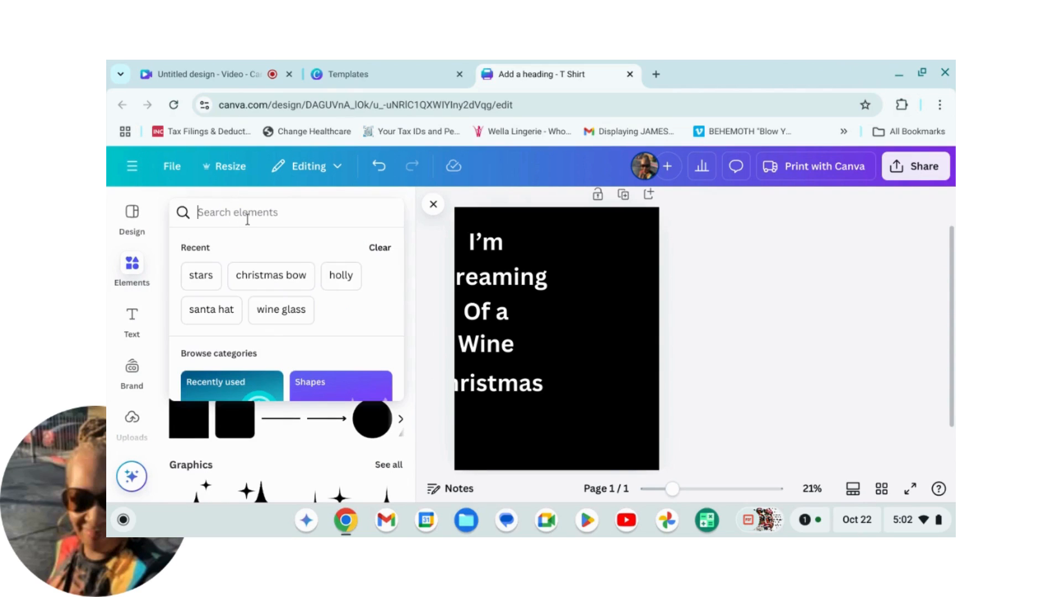
pyautogui.write('wi')
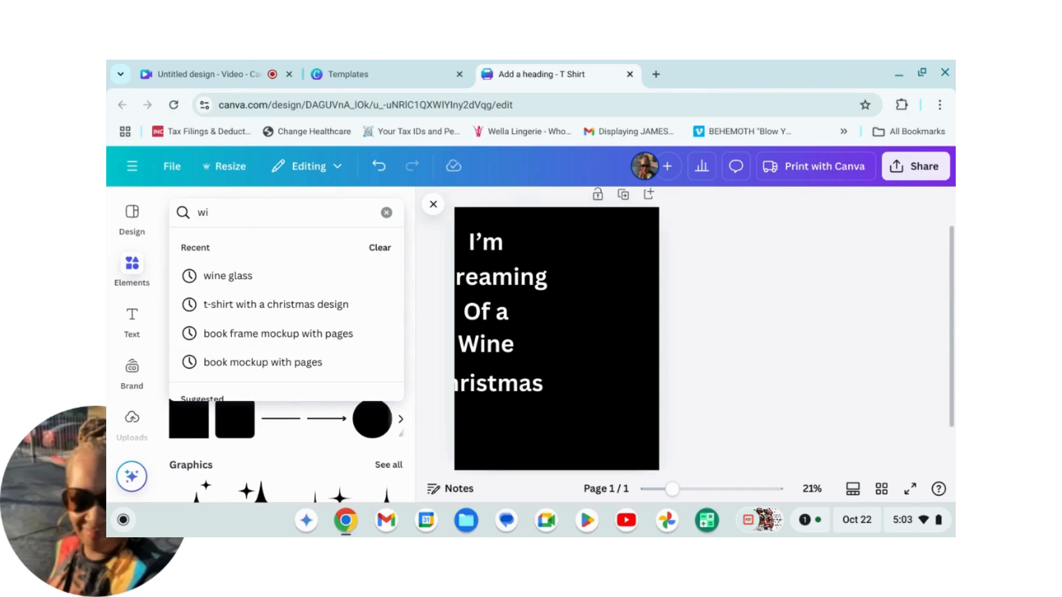
pyautogui.write('ne')
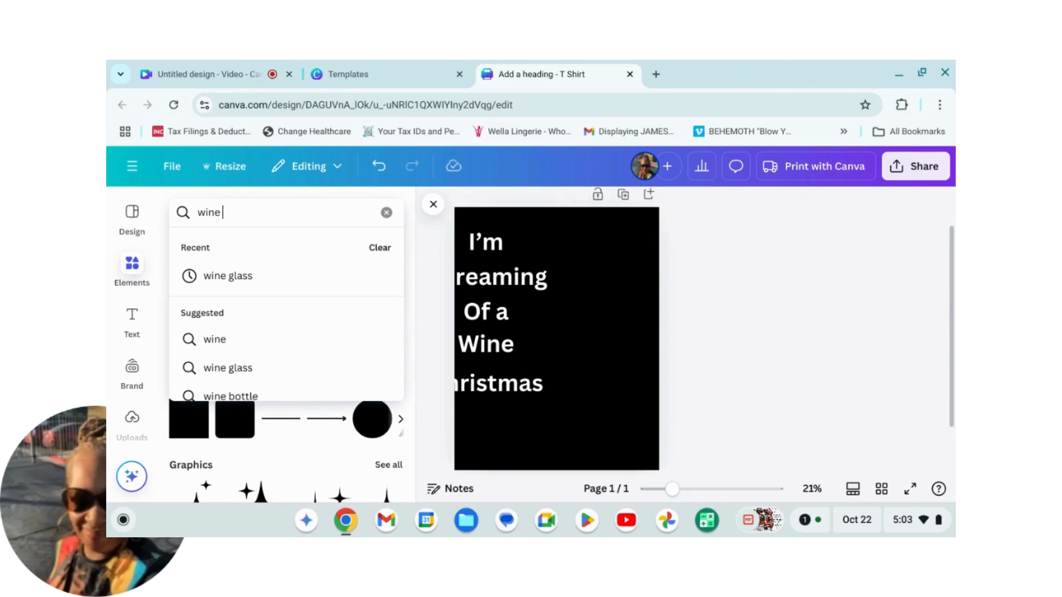
pyautogui.write(' glass')
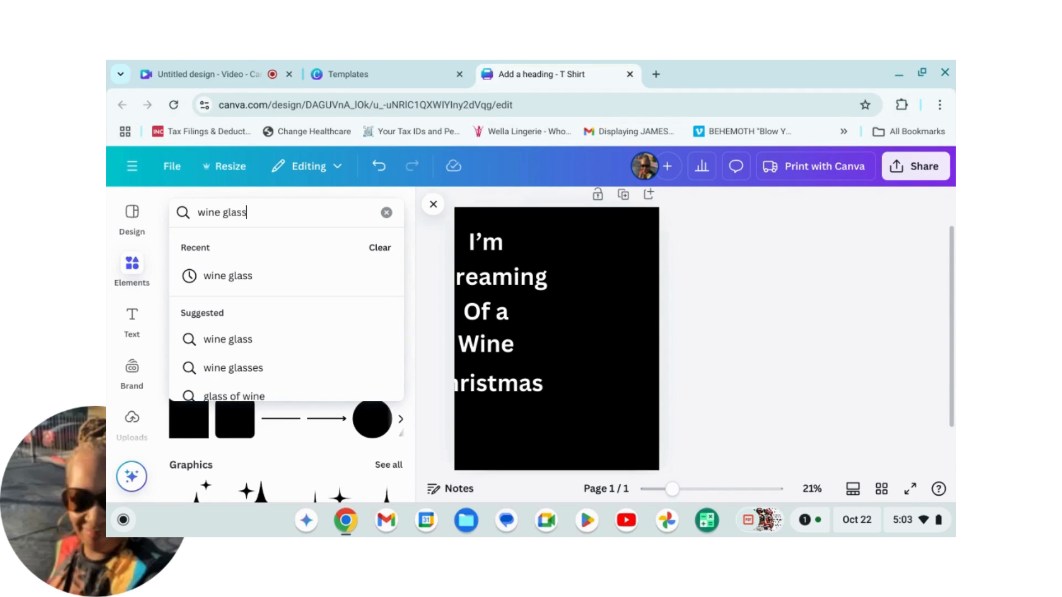
pyautogui.press('Return')
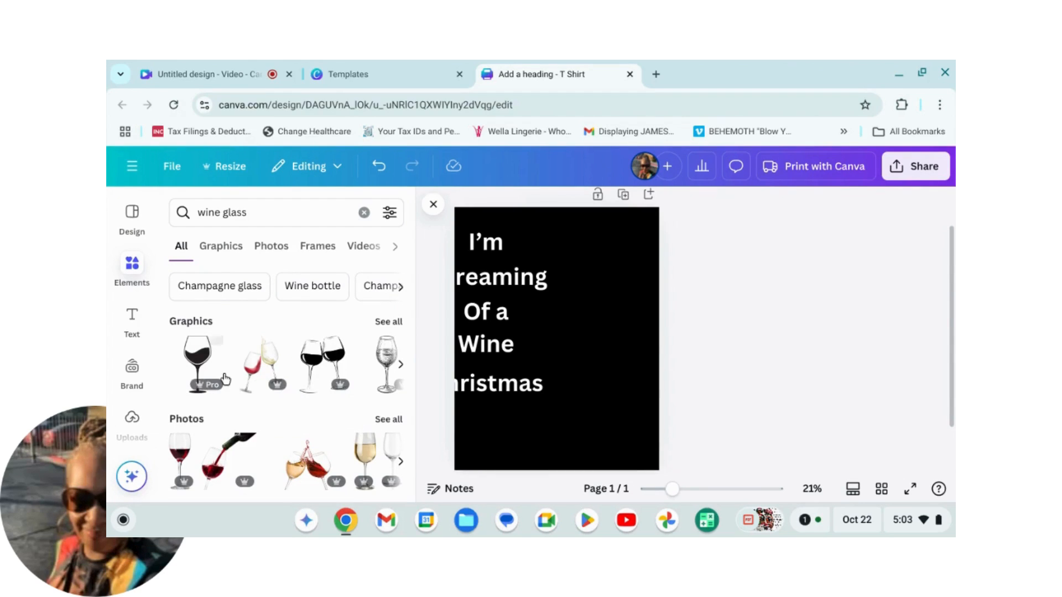
# Step: Browse the wine glass results across all categories and show the full set of photos
pyautogui.scroll(-2, 351, 395)
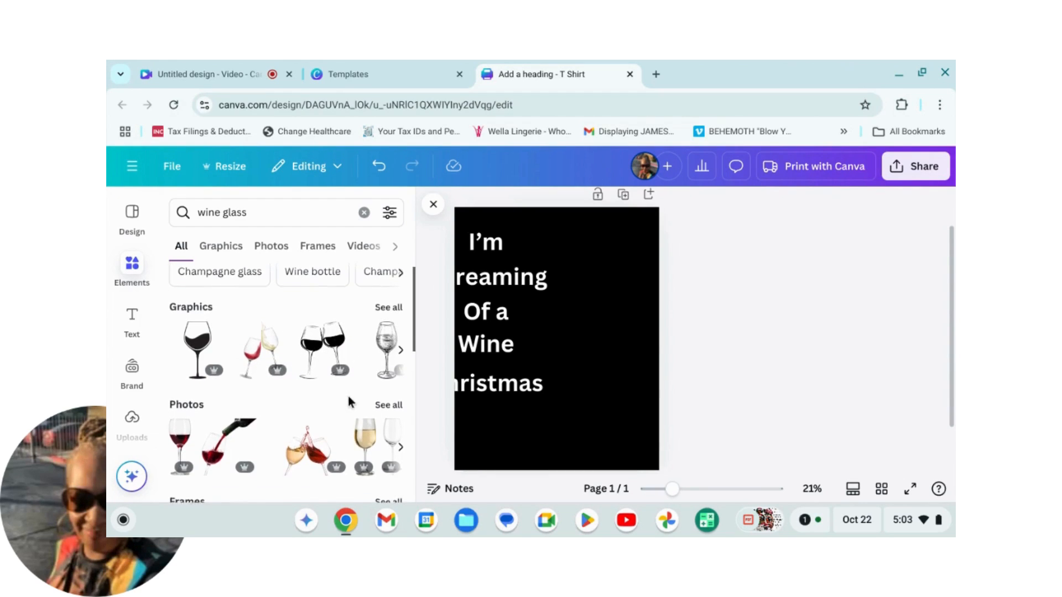
pyautogui.scroll(-5, 308, 429)
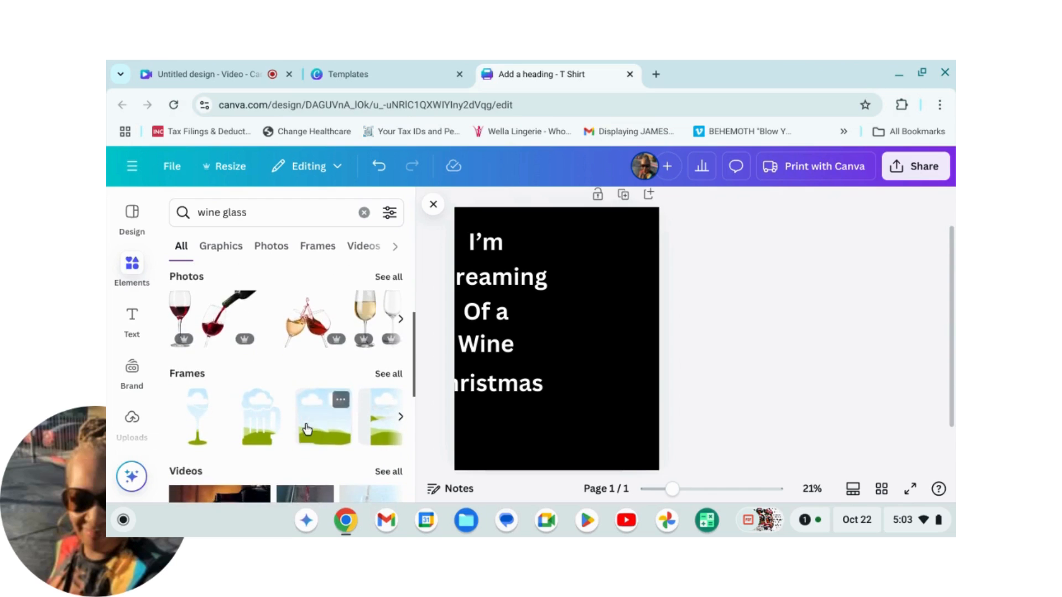
pyautogui.scroll(-7, 308, 429)
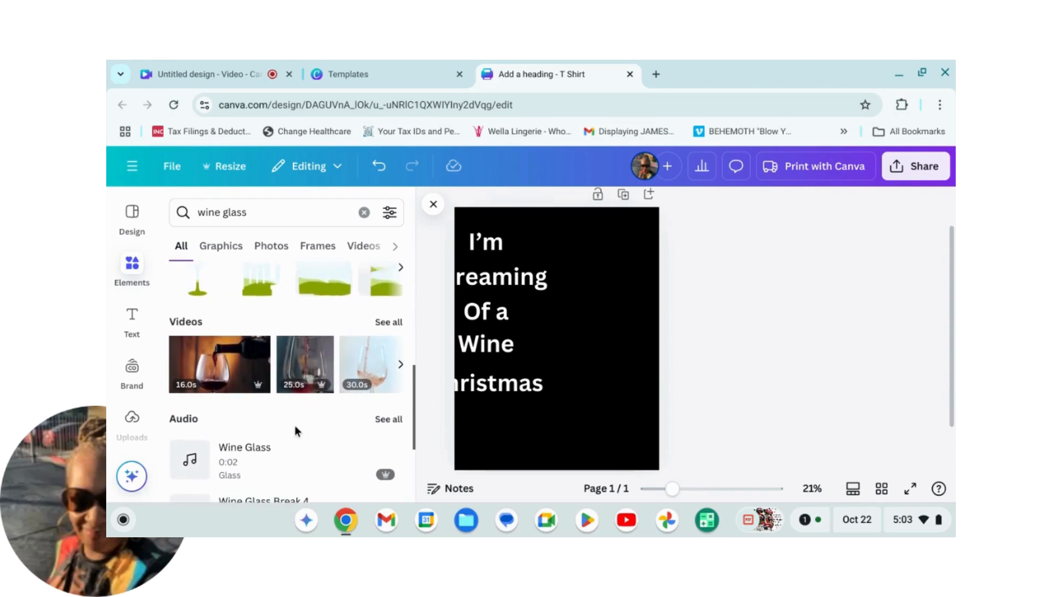
pyautogui.scroll(-1, 296, 431)
pyautogui.scroll(4, 296, 409)
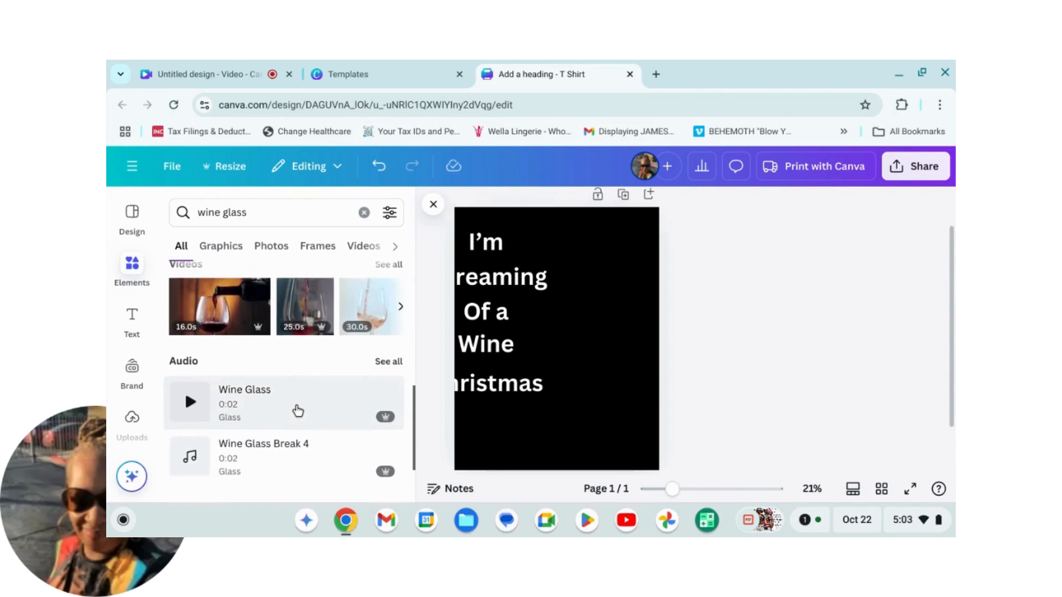
pyautogui.scroll(8, 296, 408)
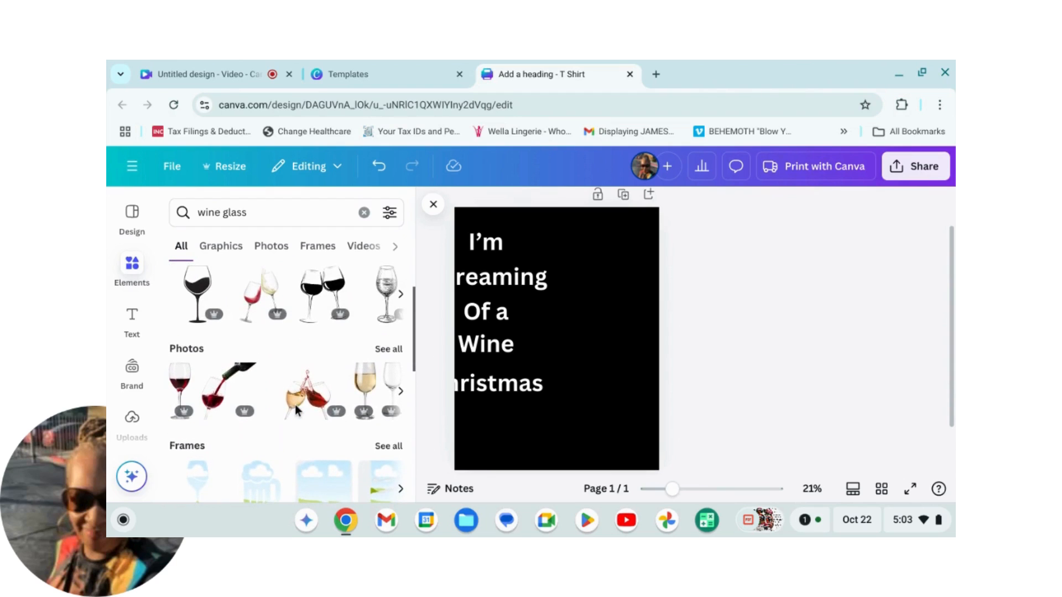
pyautogui.scroll(2, 268, 356)
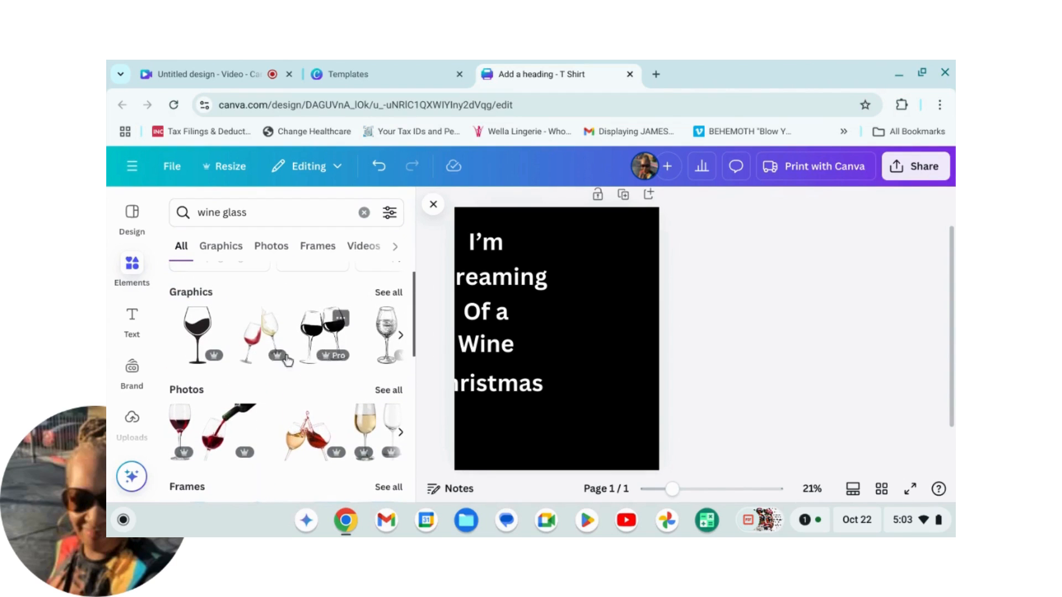
pyautogui.click(391, 390)
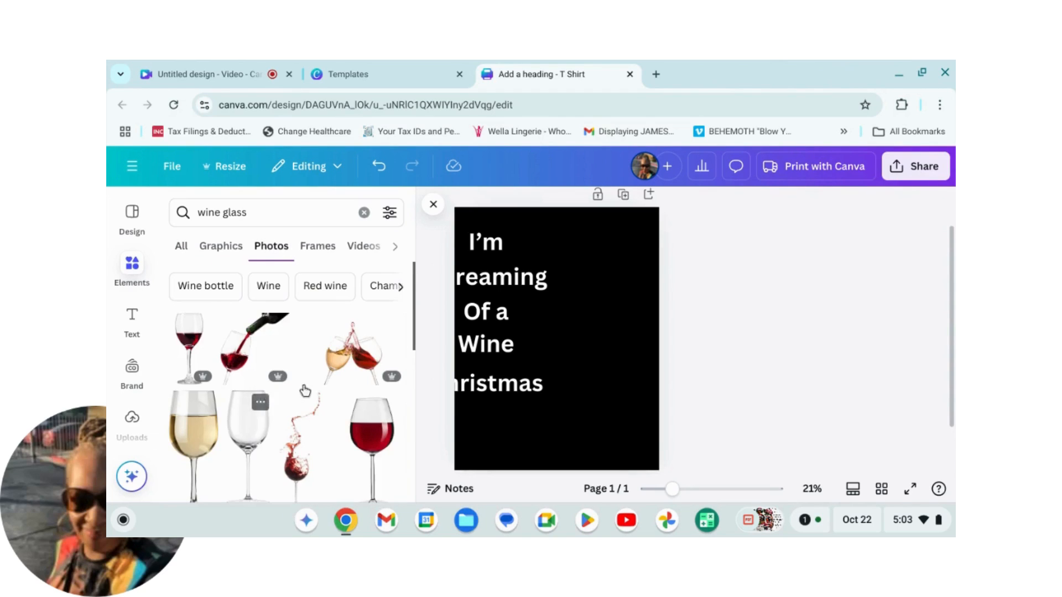
# Step: Look through the wine glass photos and add the full glass of white wine to the page
pyautogui.scroll(-5, 334, 411)
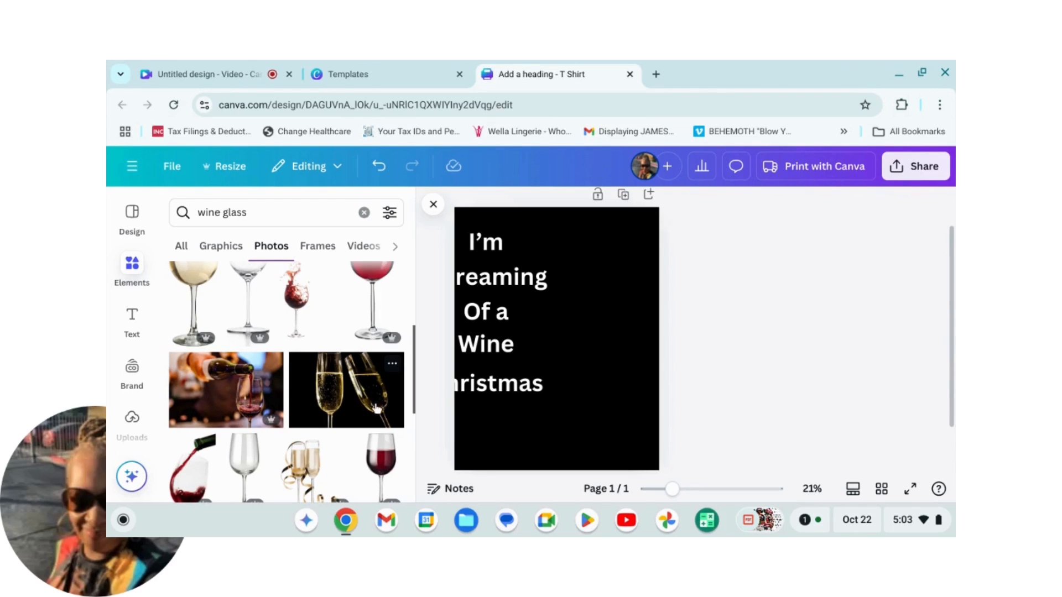
pyautogui.scroll(-4, 365, 404)
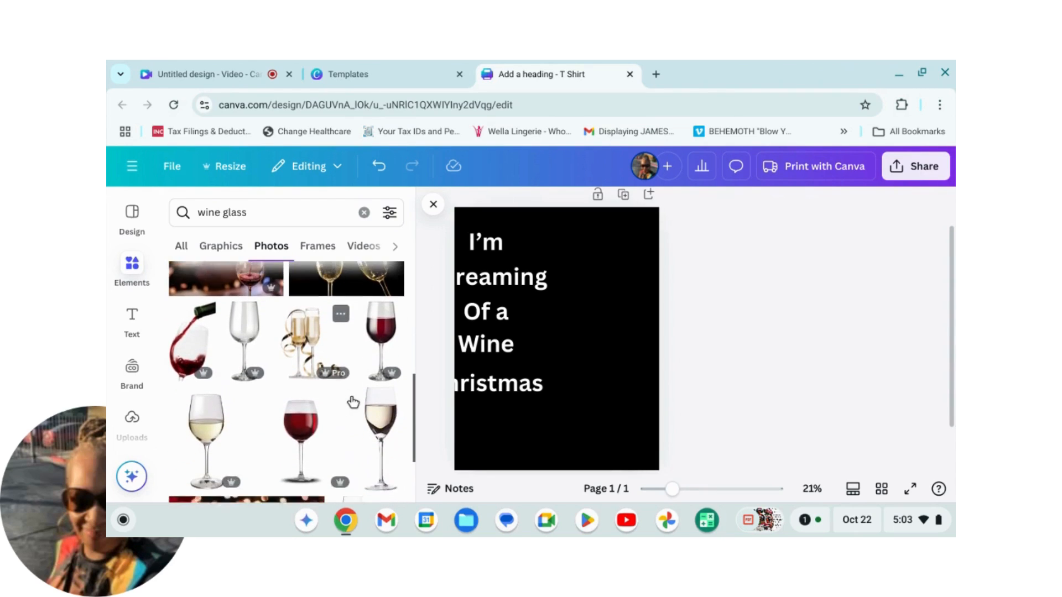
pyautogui.scroll(-3, 352, 403)
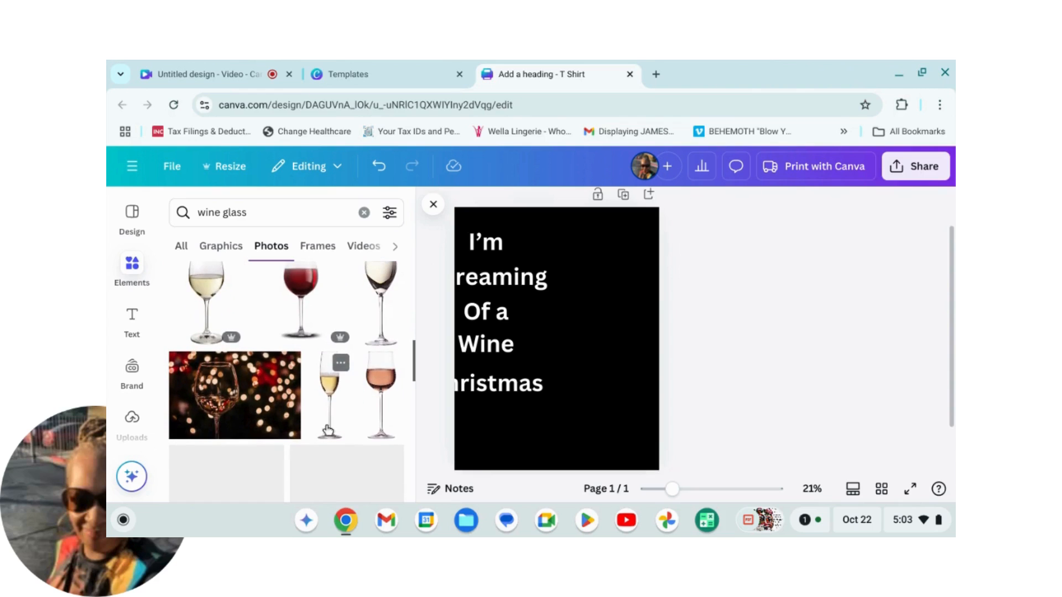
pyautogui.scroll(-1, 299, 425)
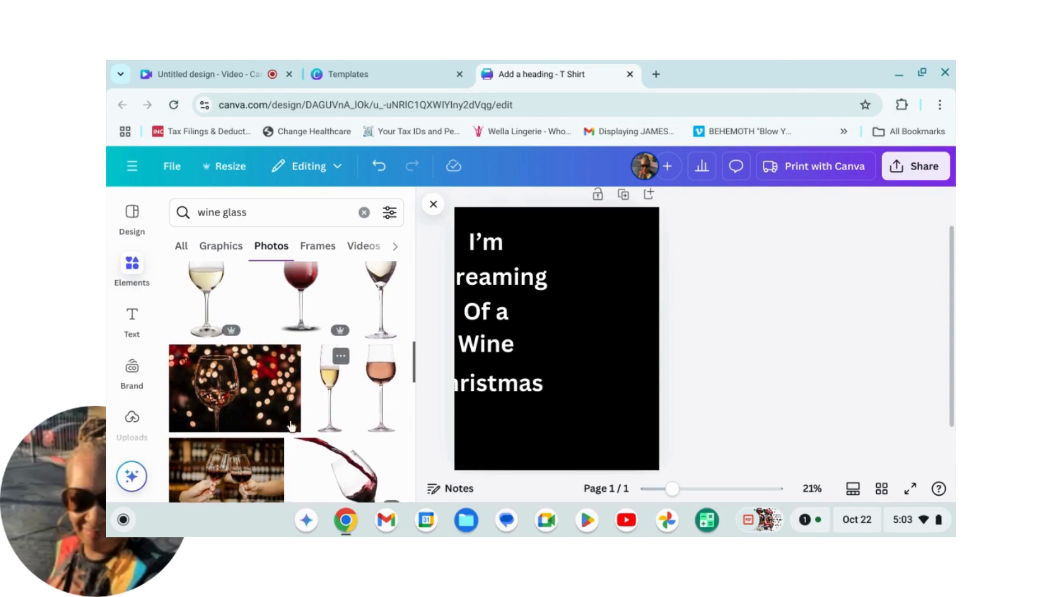
pyautogui.scroll(-2, 287, 434)
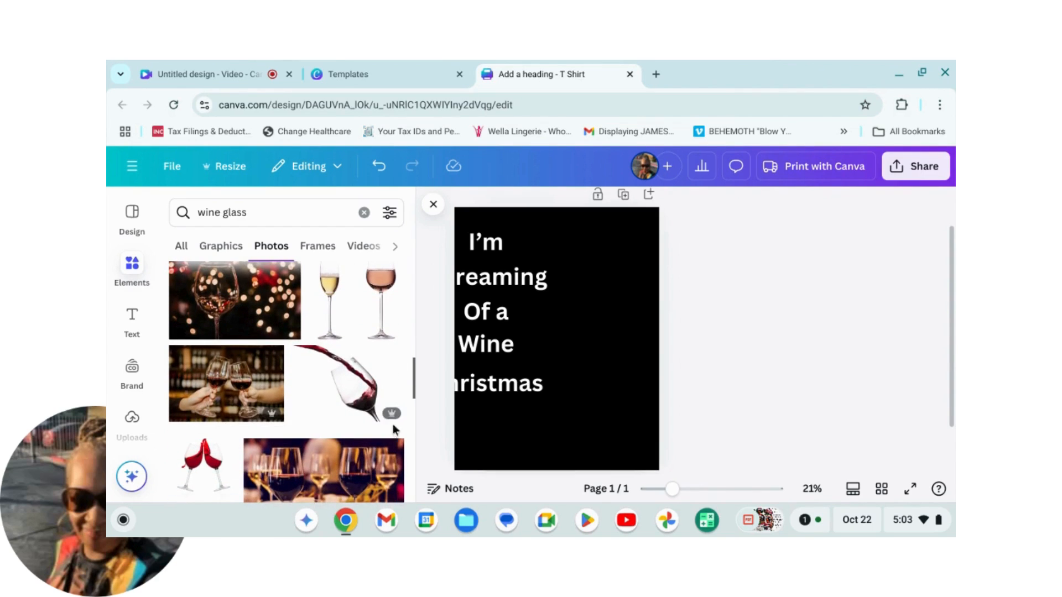
pyautogui.scroll(-1, 232, 429)
pyautogui.scroll(3, 273, 421)
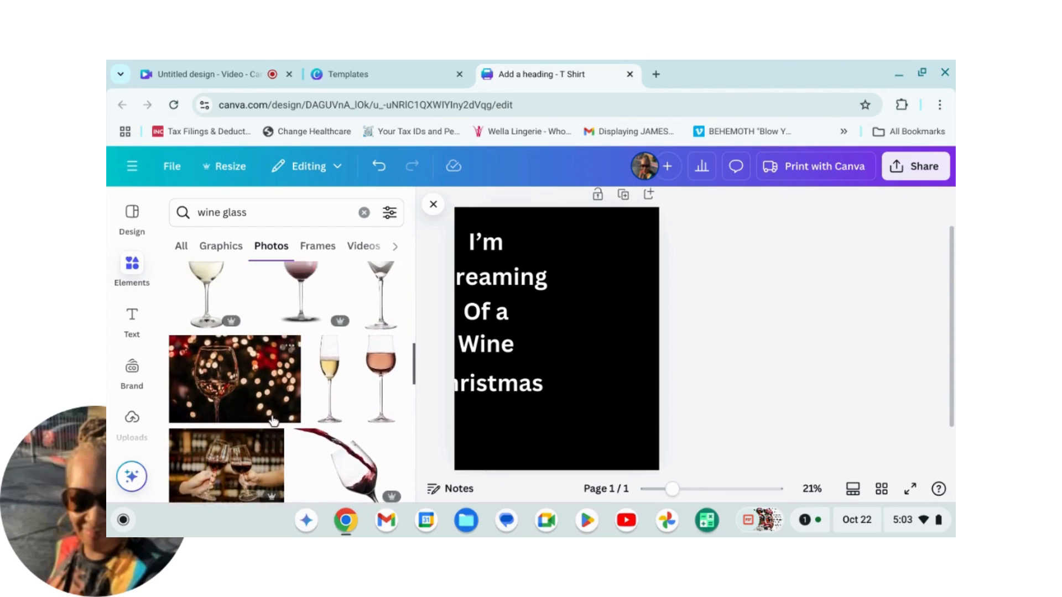
pyautogui.scroll(5, 272, 421)
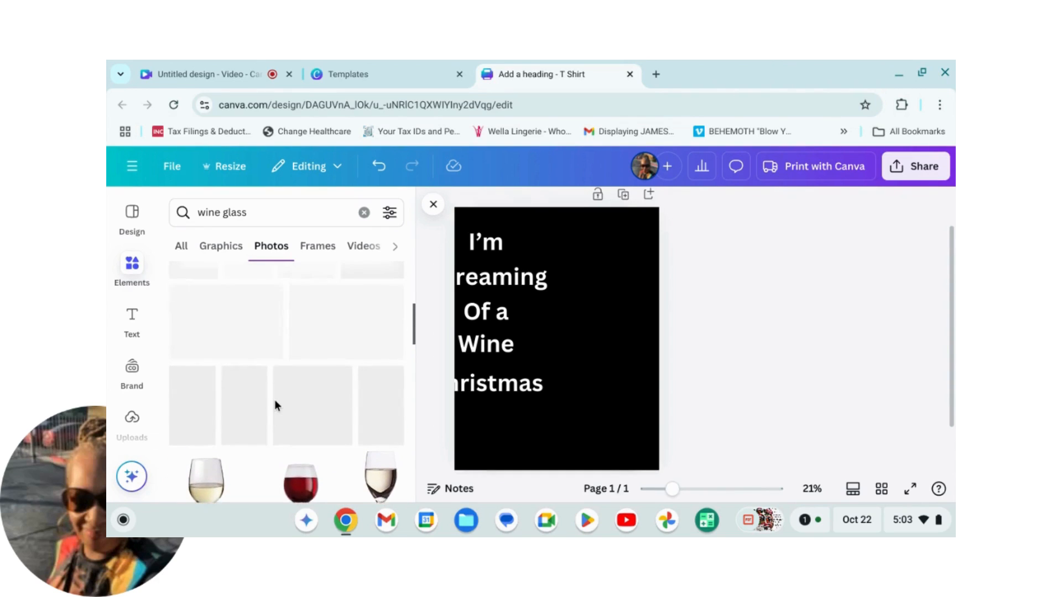
pyautogui.scroll(1, 274, 399)
pyautogui.scroll(2, 234, 409)
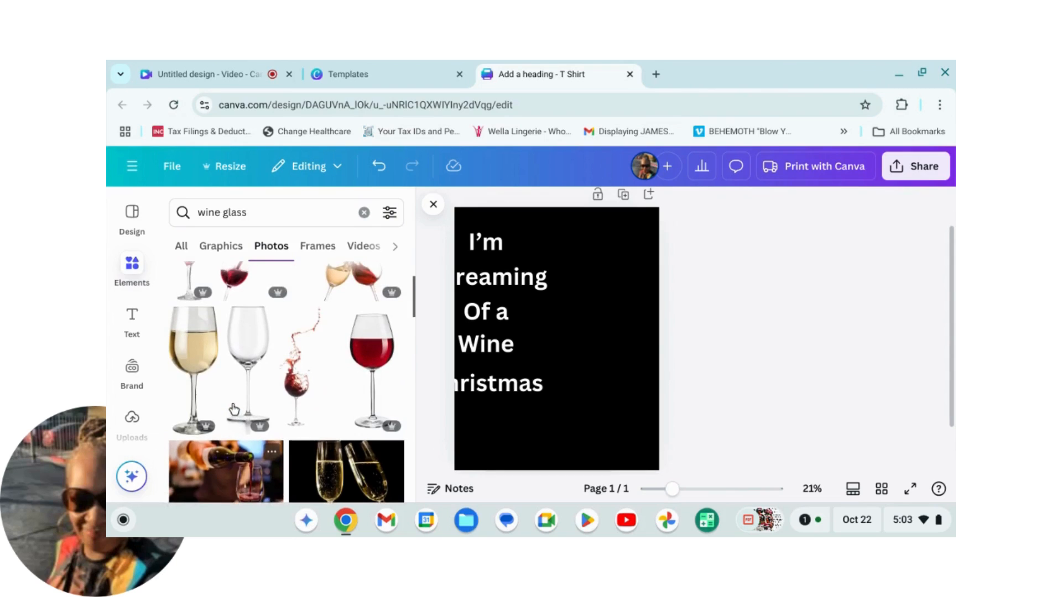
pyautogui.click(199, 358)
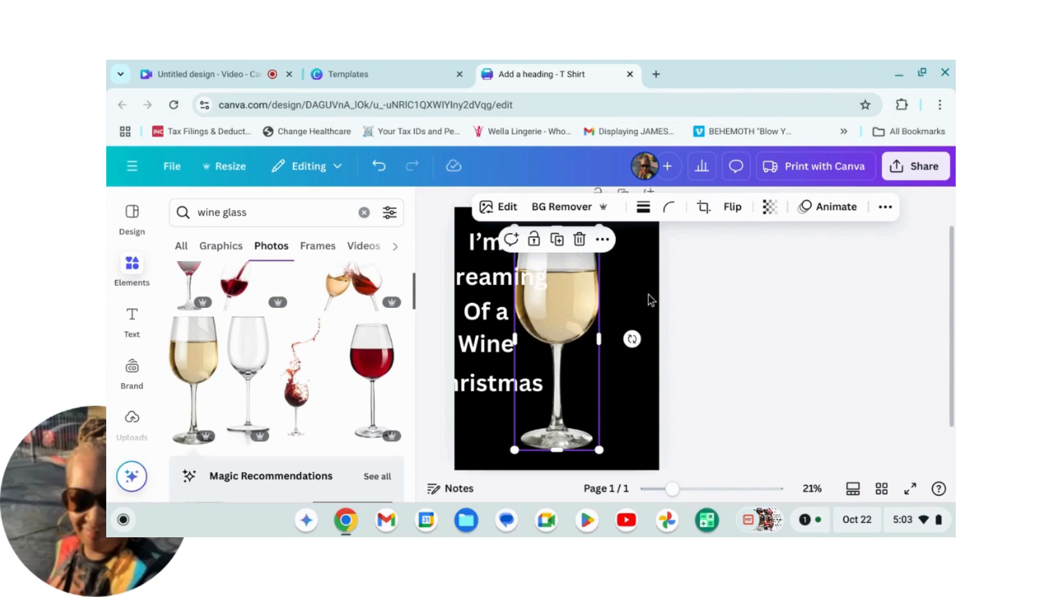
# Step: Scale the wine glass photo down slightly and position it on the right half of the page beside the text
pyautogui.moveTo(566, 309); pyautogui.dragTo(604, 308)
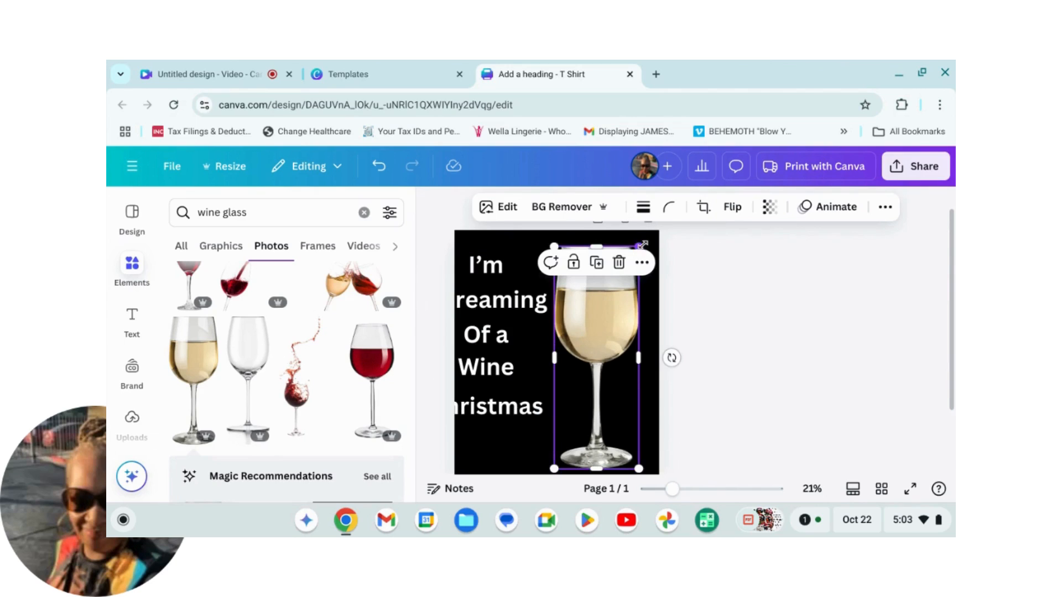
pyautogui.moveTo(640, 246); pyautogui.dragTo(627, 279)
pyautogui.moveTo(601, 341); pyautogui.dragTo(604, 327)
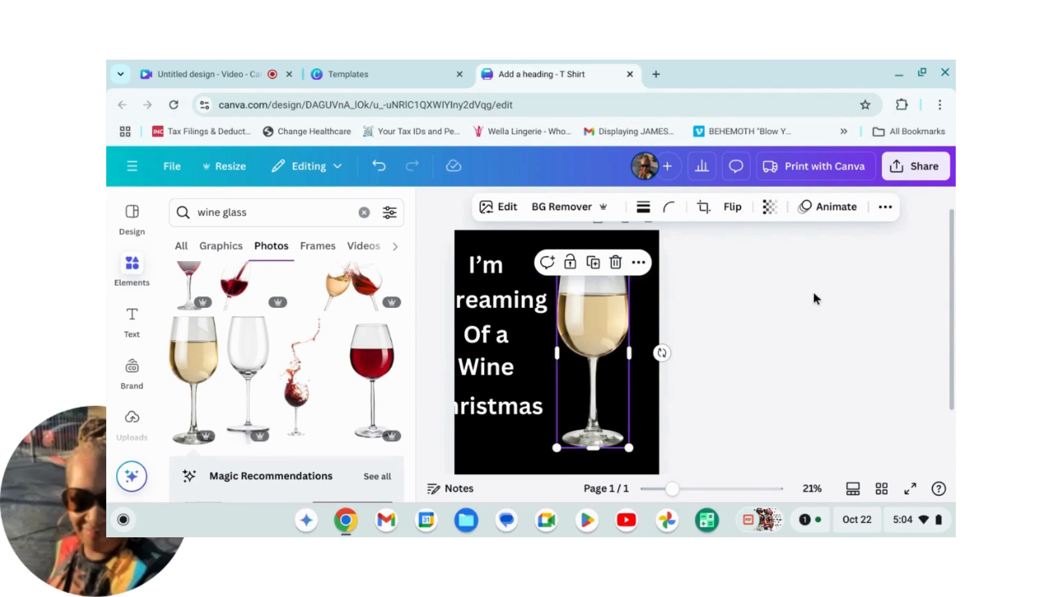
pyautogui.click(803, 306)
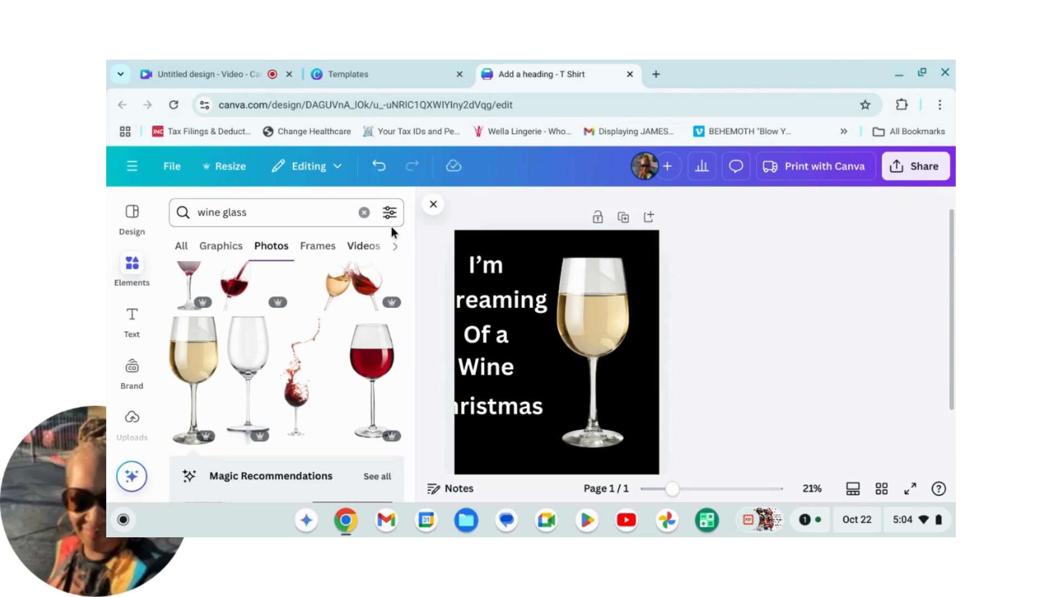
# Step: Search the design elements for "santa hat" and show the full set of photo results
pyautogui.click(364, 212)
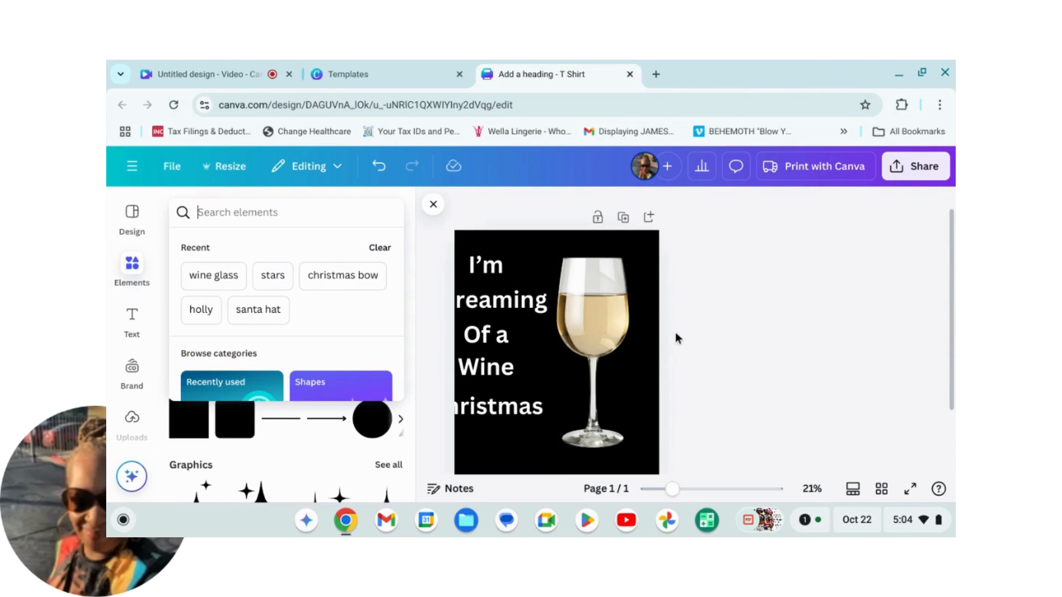
pyautogui.write('sant')
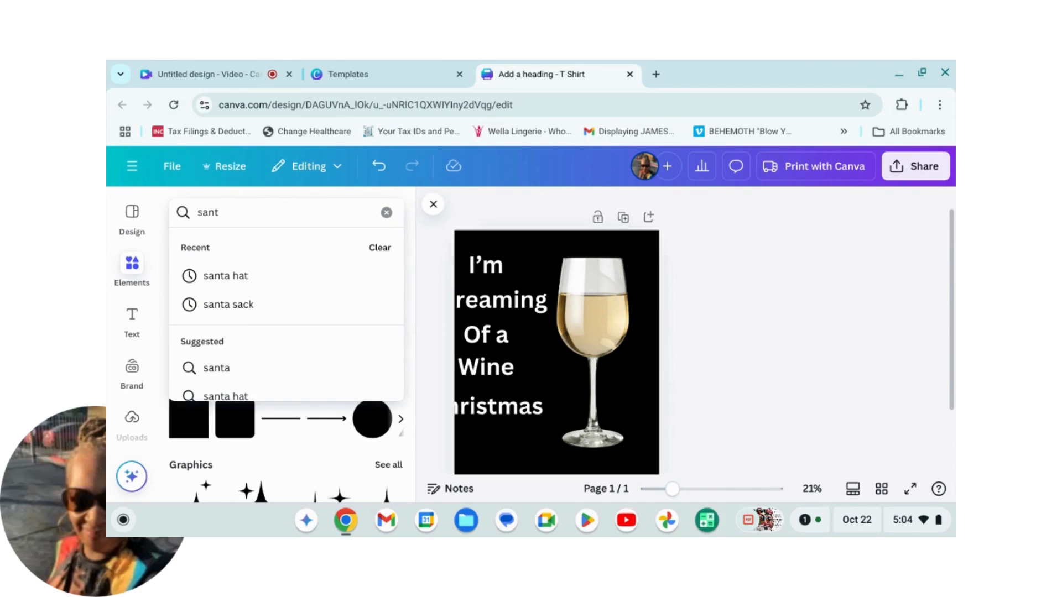
pyautogui.write('a hat')
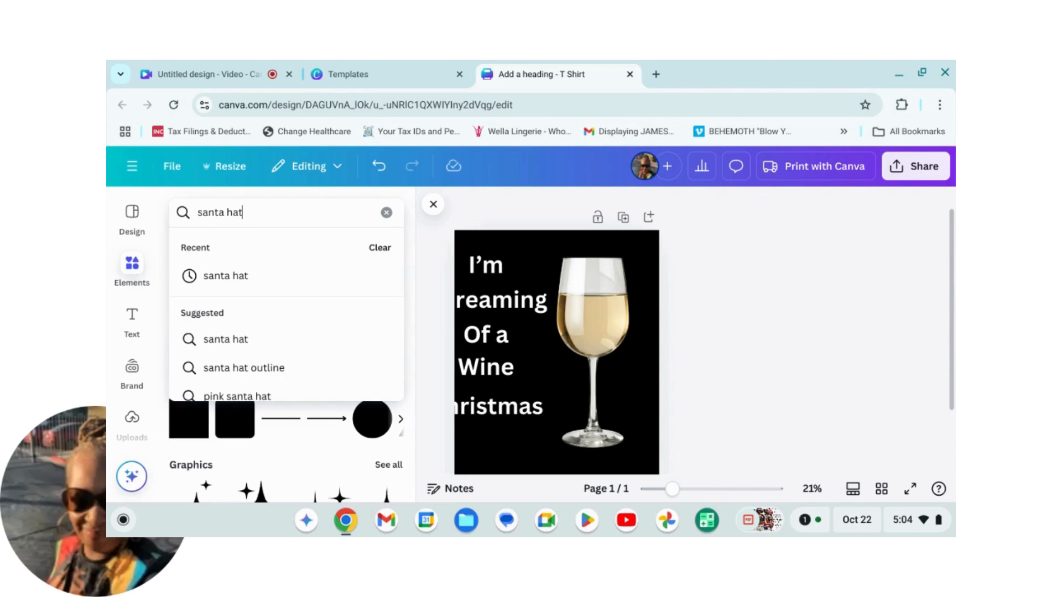
pyautogui.press('Return')
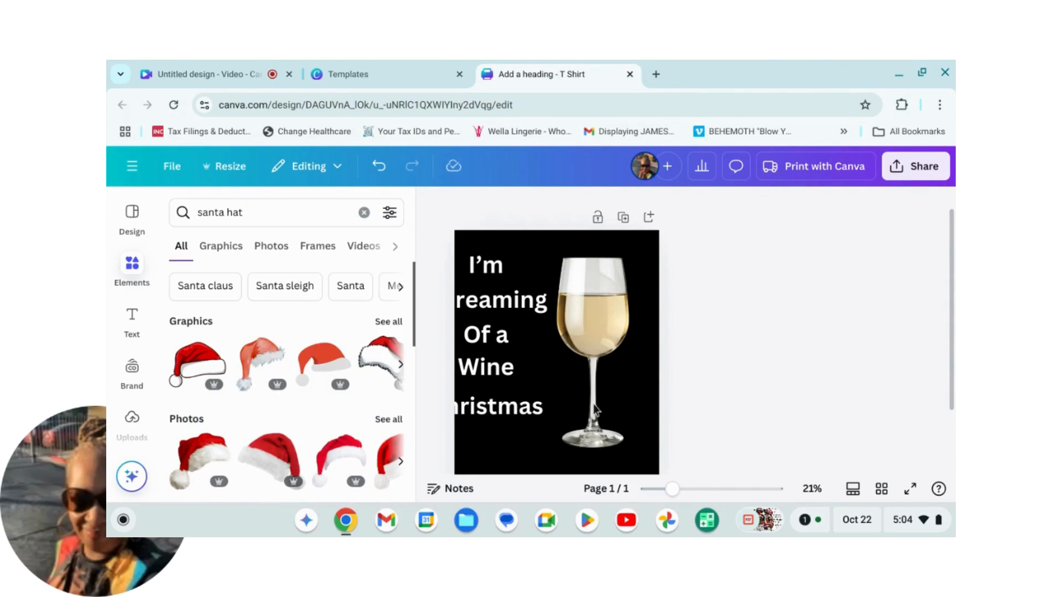
pyautogui.scroll(-1, 332, 393)
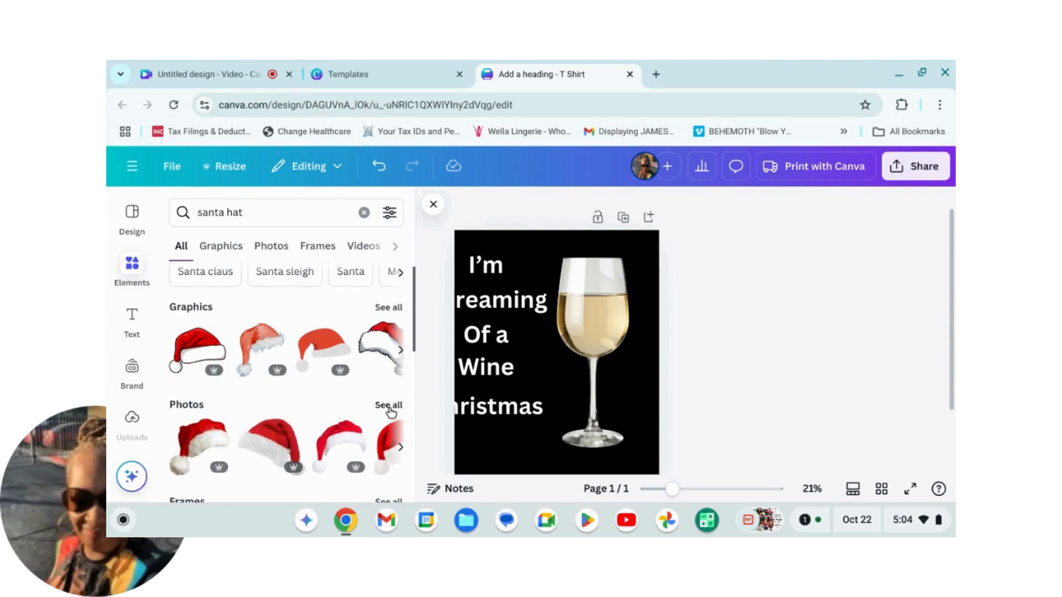
pyautogui.click(389, 406)
pyautogui.scroll(-1, 299, 365)
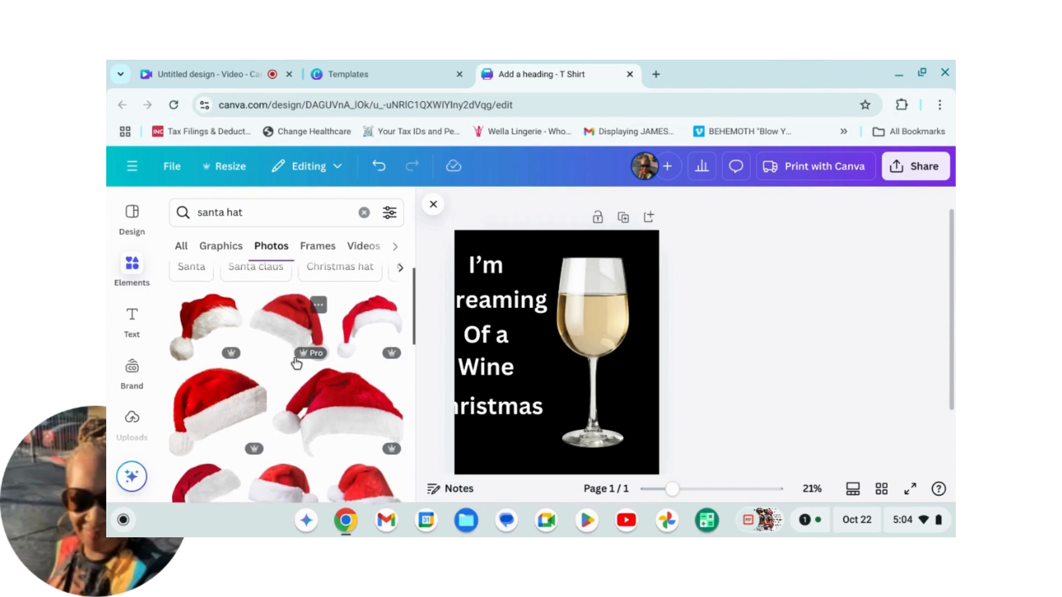
# Step: Try the upright Santa hat photo over the wine glass, tilting it counterclockwise and scaling it down near the rim
pyautogui.scroll(-3, 296, 362)
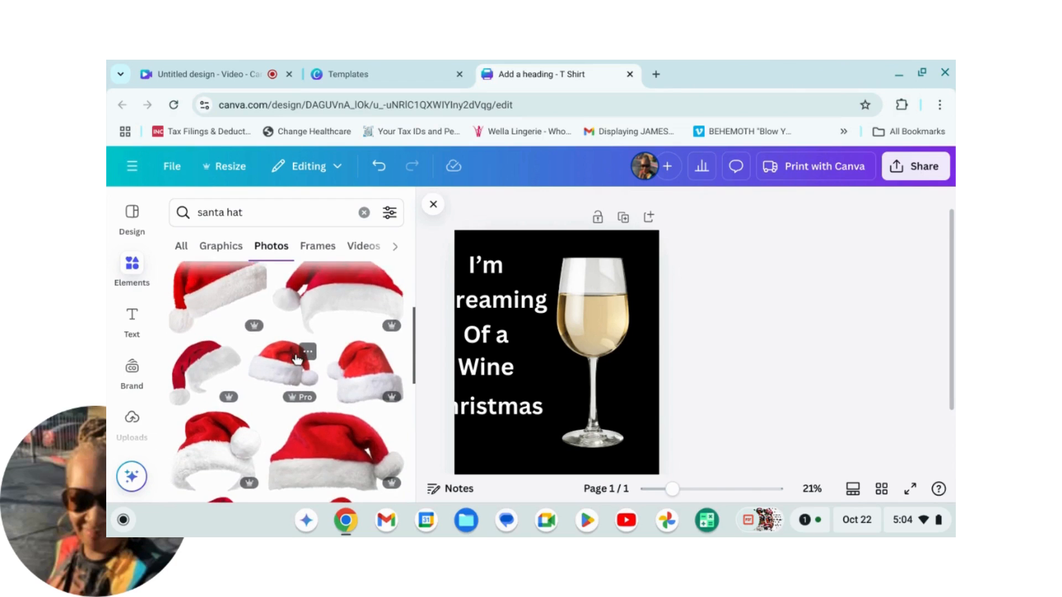
pyautogui.click(366, 374)
pyautogui.moveTo(563, 386); pyautogui.dragTo(576, 317)
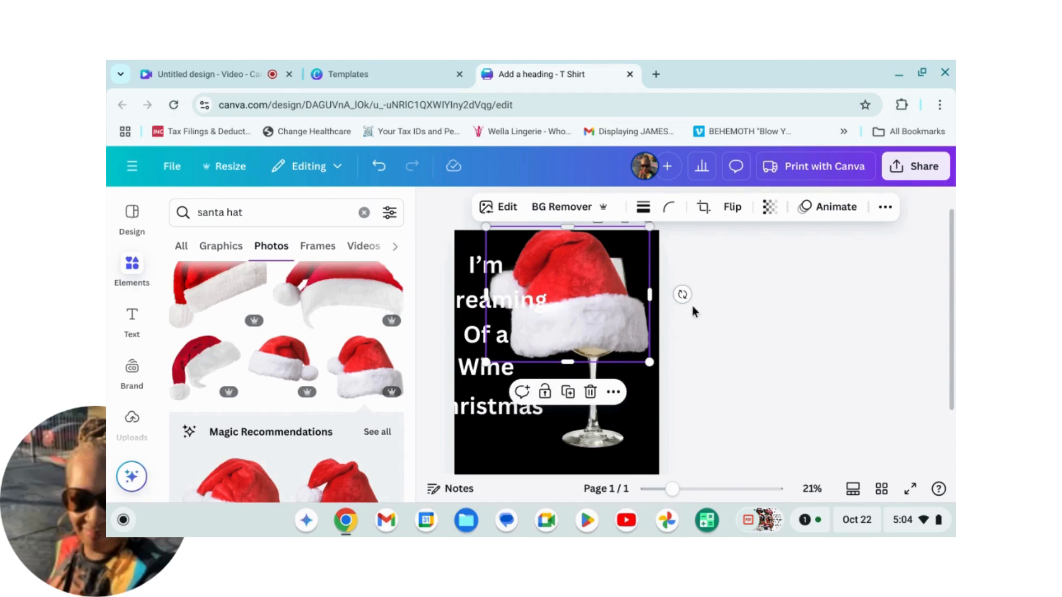
pyautogui.moveTo(684, 299); pyautogui.dragTo(686, 281)
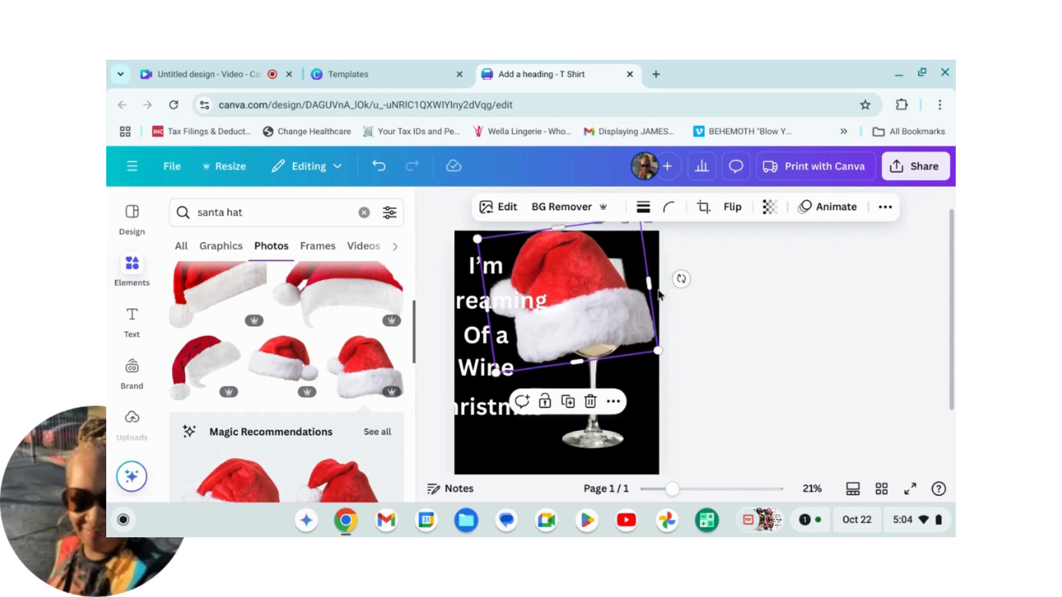
pyautogui.scroll(1, 656, 287)
pyautogui.scroll(1, 655, 288)
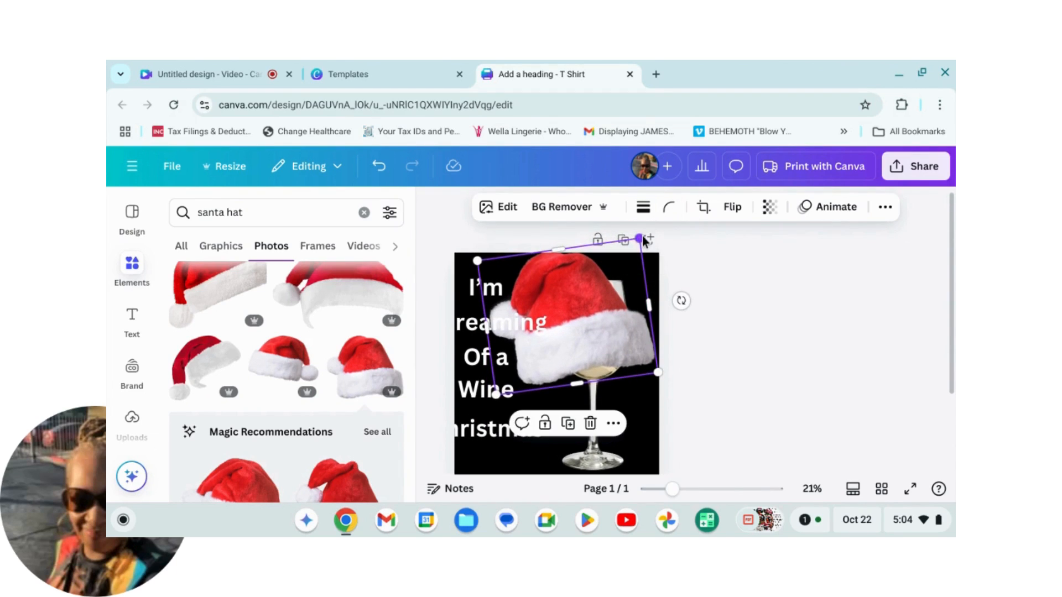
pyautogui.moveTo(641, 238); pyautogui.dragTo(616, 272)
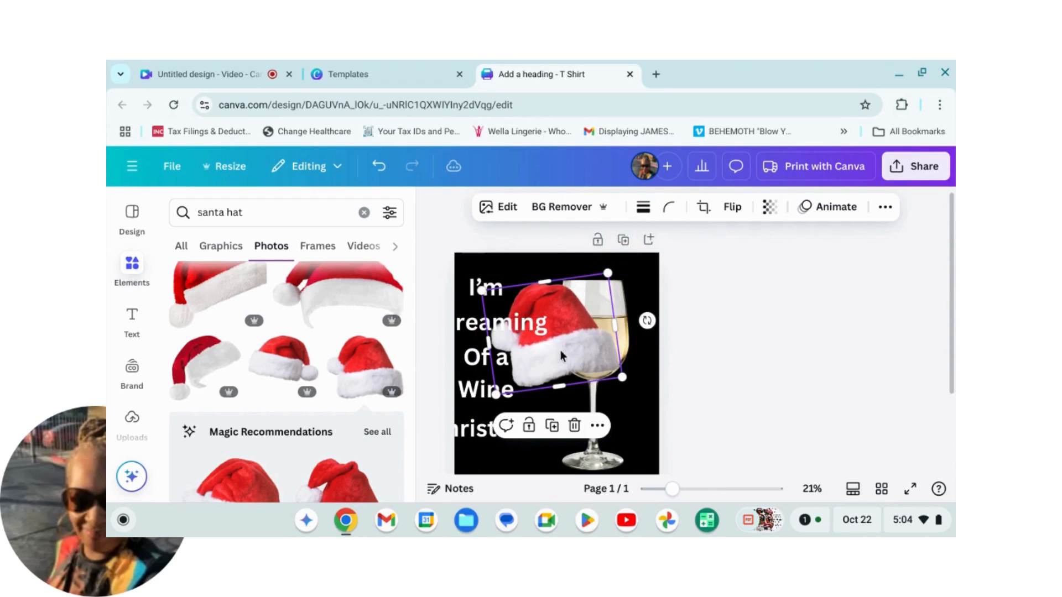
pyautogui.moveTo(560, 350); pyautogui.dragTo(574, 325)
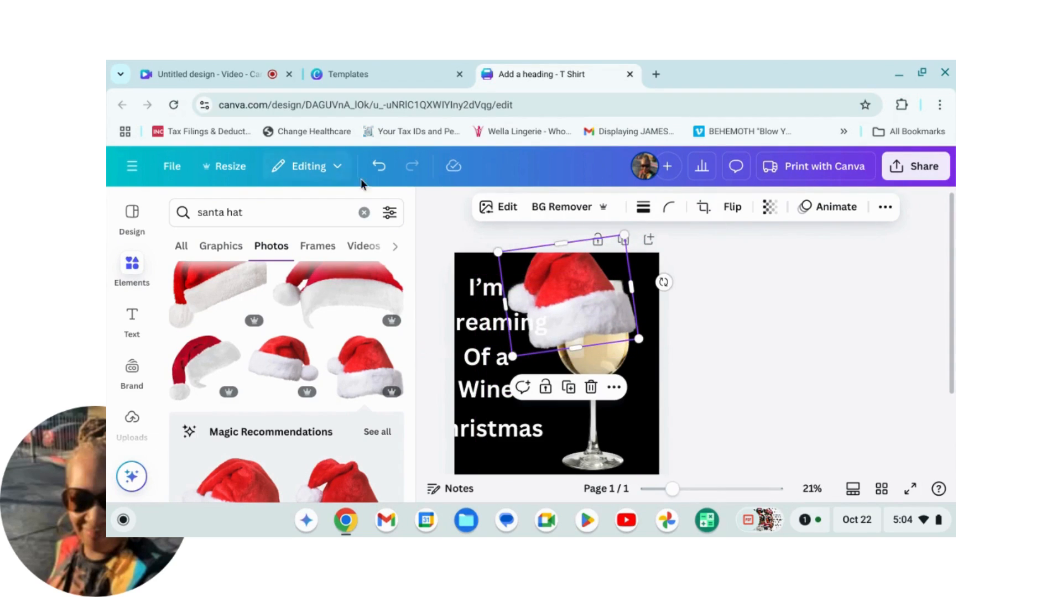
# Step: Undo the hat's move, resize and rotation, and the adding of the upright Santa hat
pyautogui.click(379, 166)
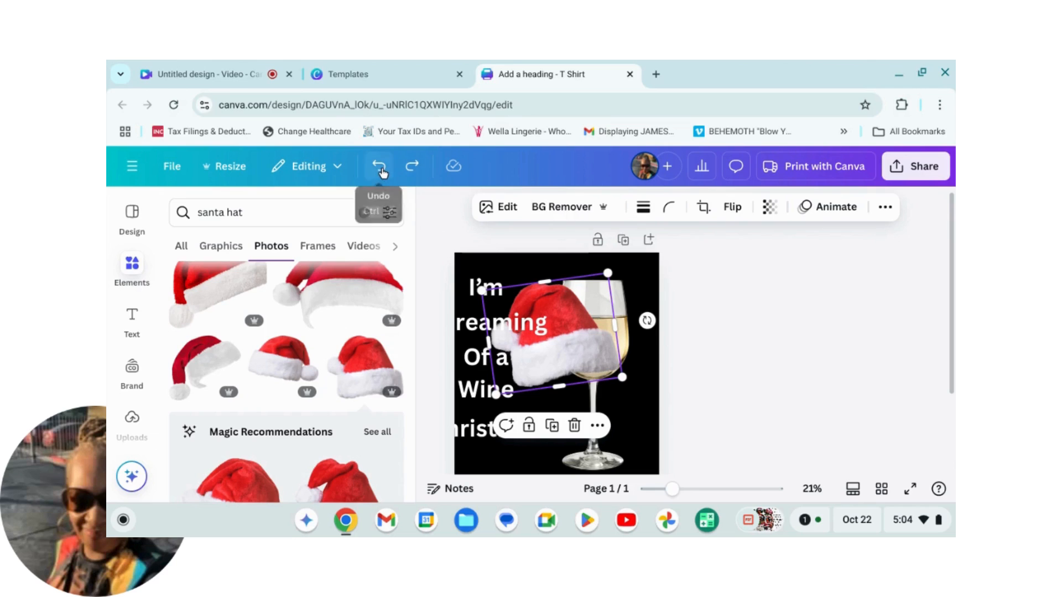
pyautogui.click(380, 167)
pyautogui.click(380, 167)
pyautogui.click(381, 169)
pyautogui.click(382, 171)
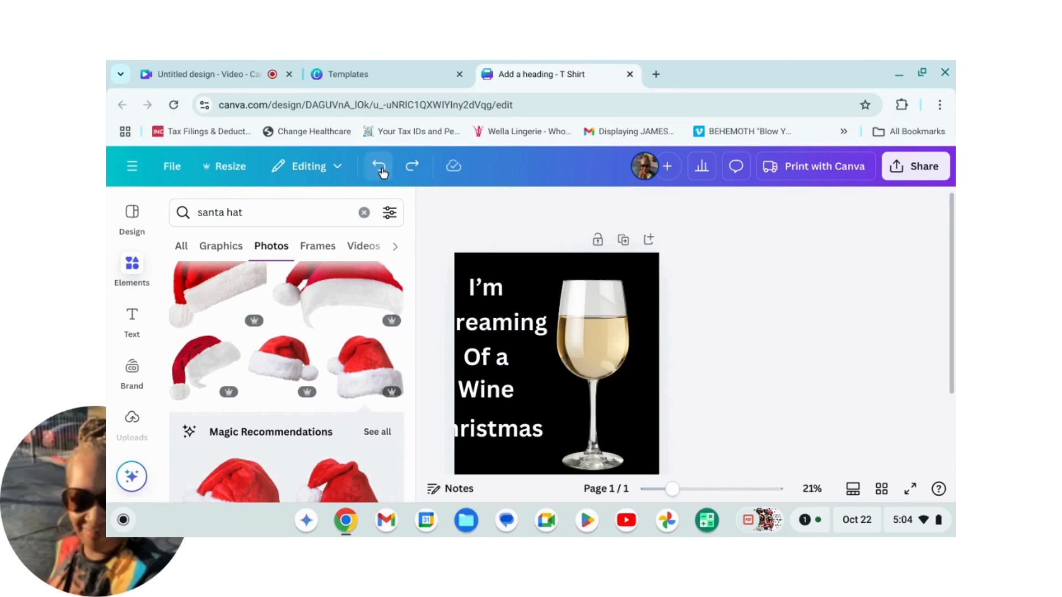
# Step: Try the Santa hat photo with the long drooping tail and place it over the top of the wine glass
pyautogui.scroll(1, 360, 357)
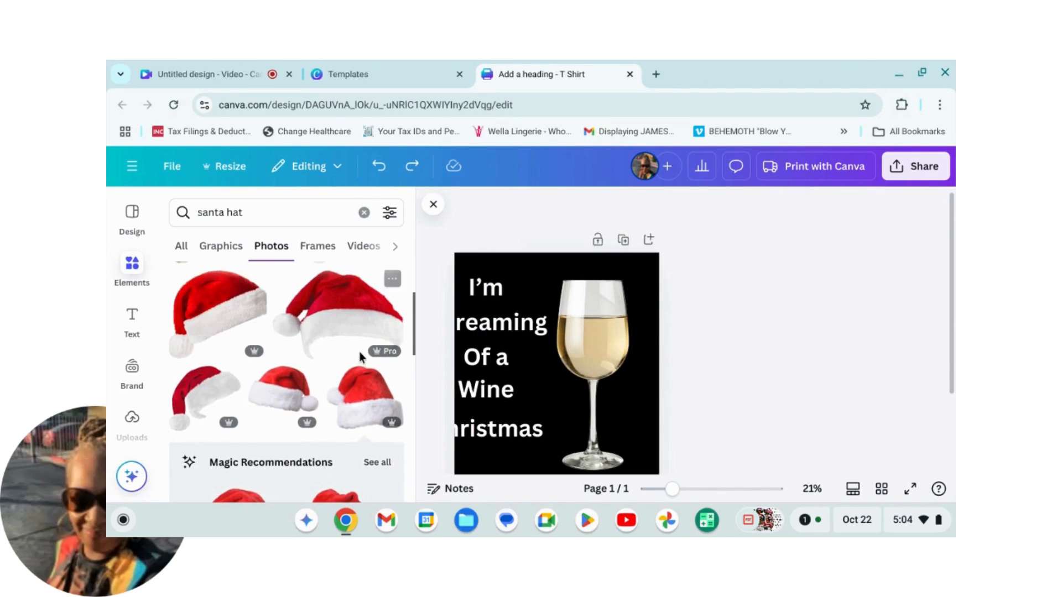
pyautogui.scroll(-2, 324, 370)
pyautogui.scroll(1, 323, 367)
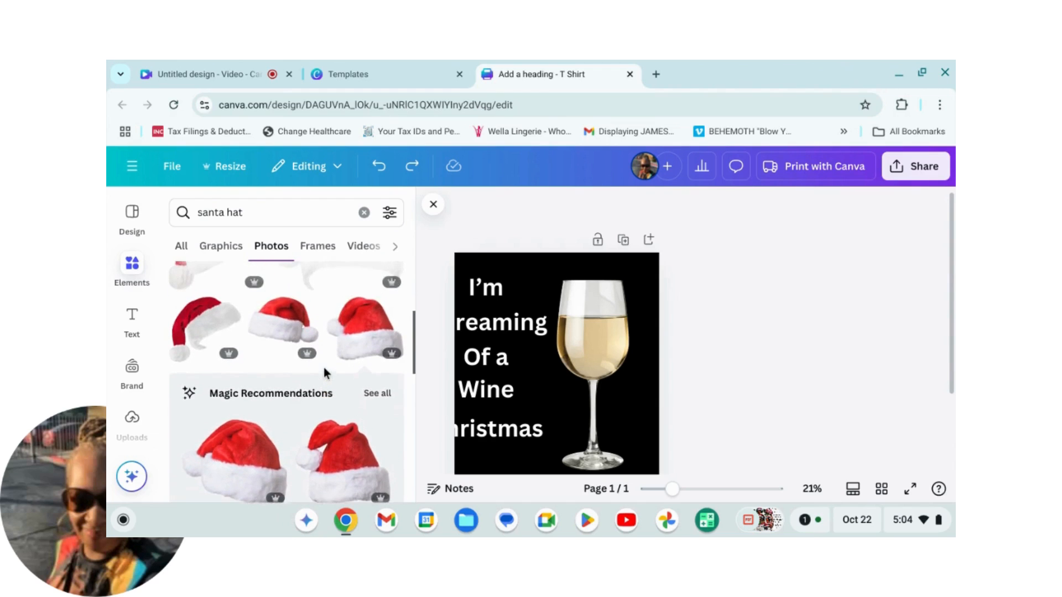
pyautogui.click(205, 348)
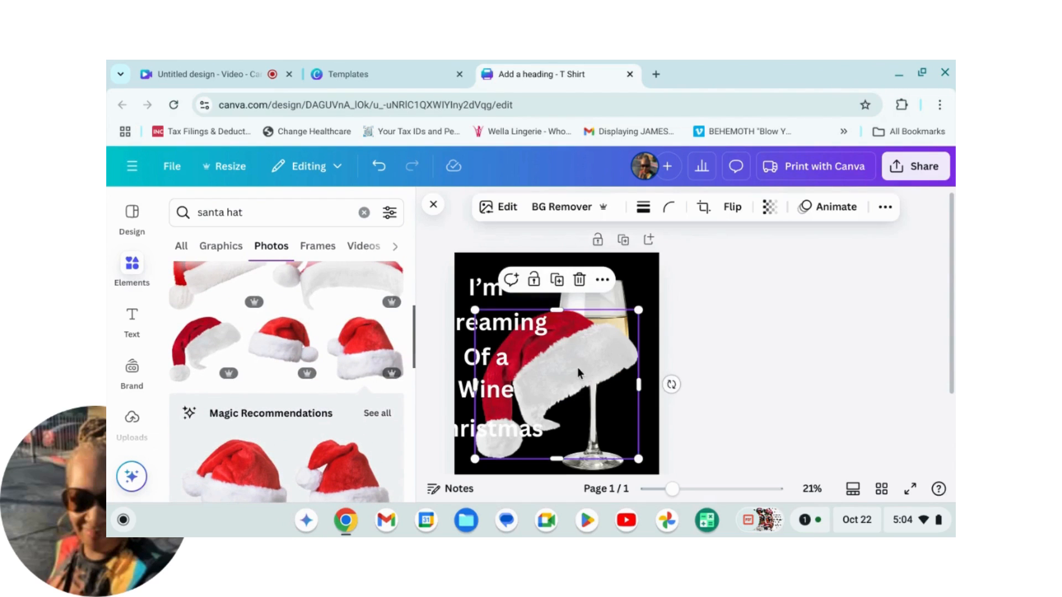
pyautogui.moveTo(576, 369); pyautogui.dragTo(588, 317)
# Step: Look through more Santa hat photos and delete the drooping-tail hat from the page
pyautogui.scroll(-3, 284, 356)
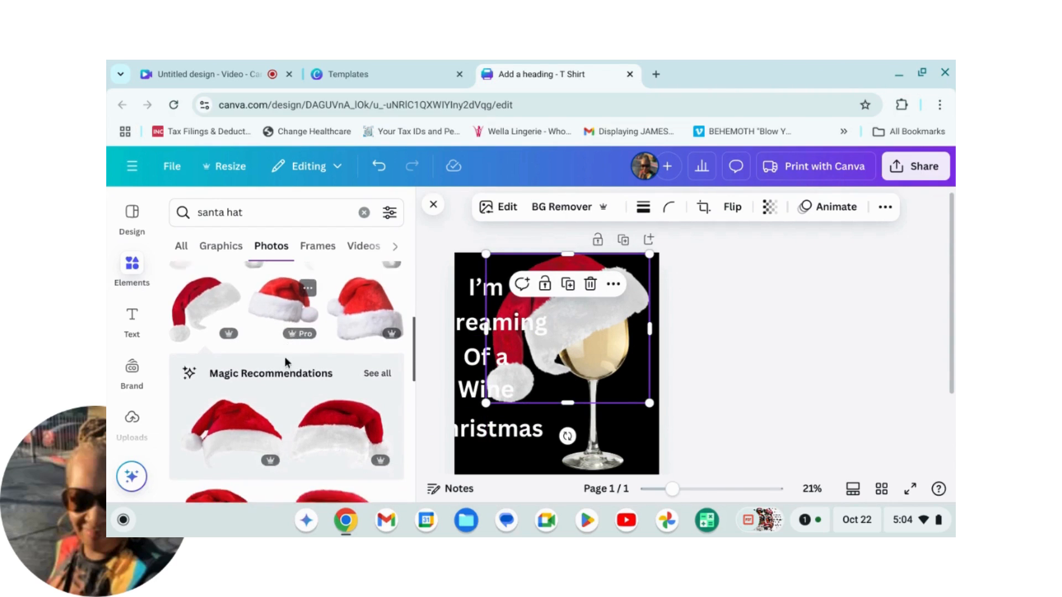
pyautogui.scroll(-3, 283, 356)
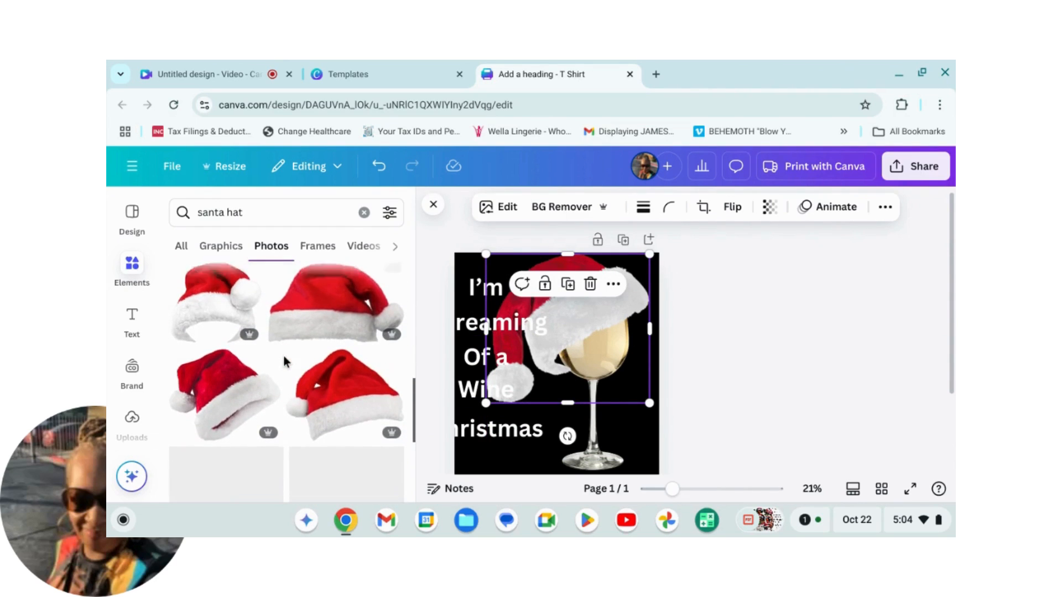
pyautogui.scroll(-2, 284, 360)
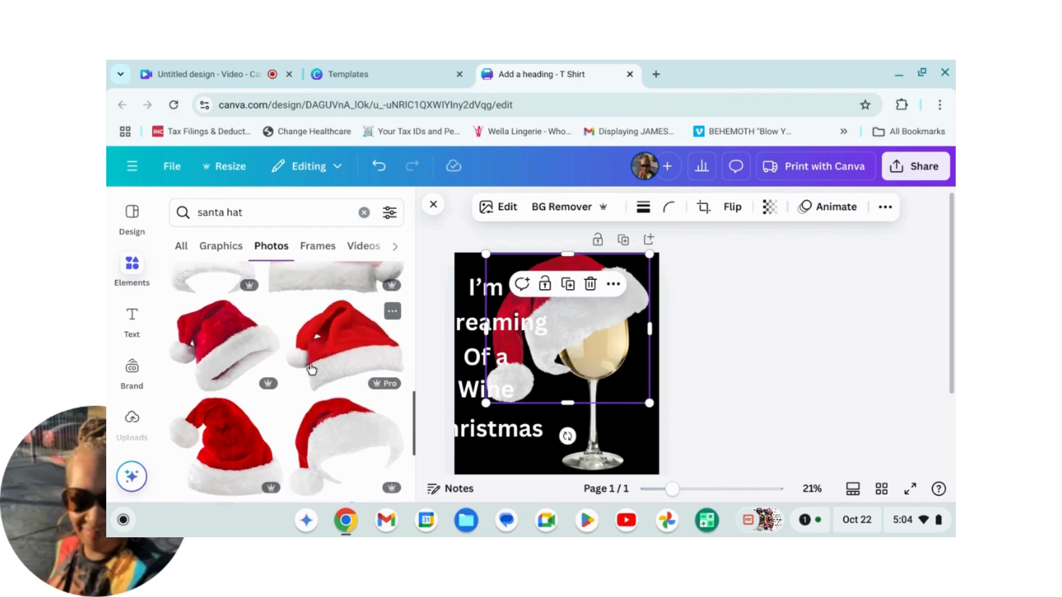
pyautogui.scroll(-4, 328, 371)
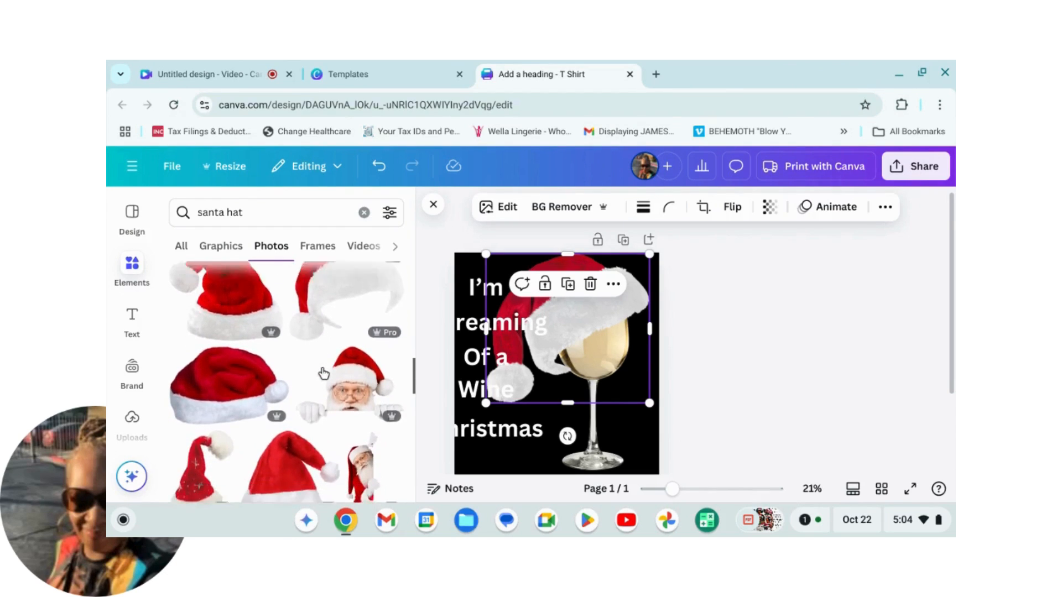
pyautogui.scroll(1, 322, 367)
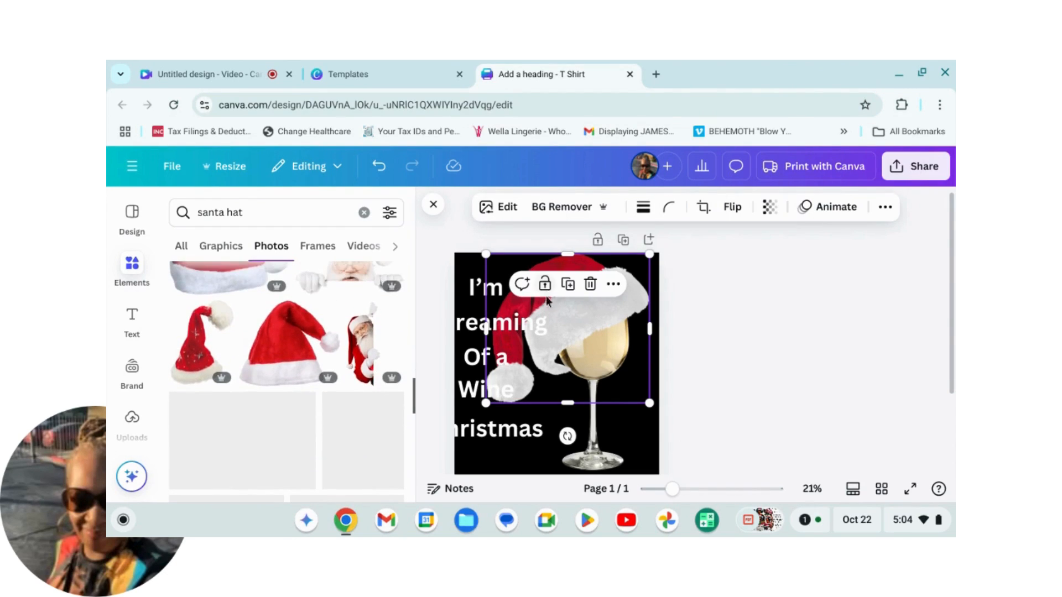
pyautogui.click(590, 284)
# Step: Add the bright red Santa hat with its pompom on the left and move it over the top of the wine glass
pyautogui.scroll(4, 350, 378)
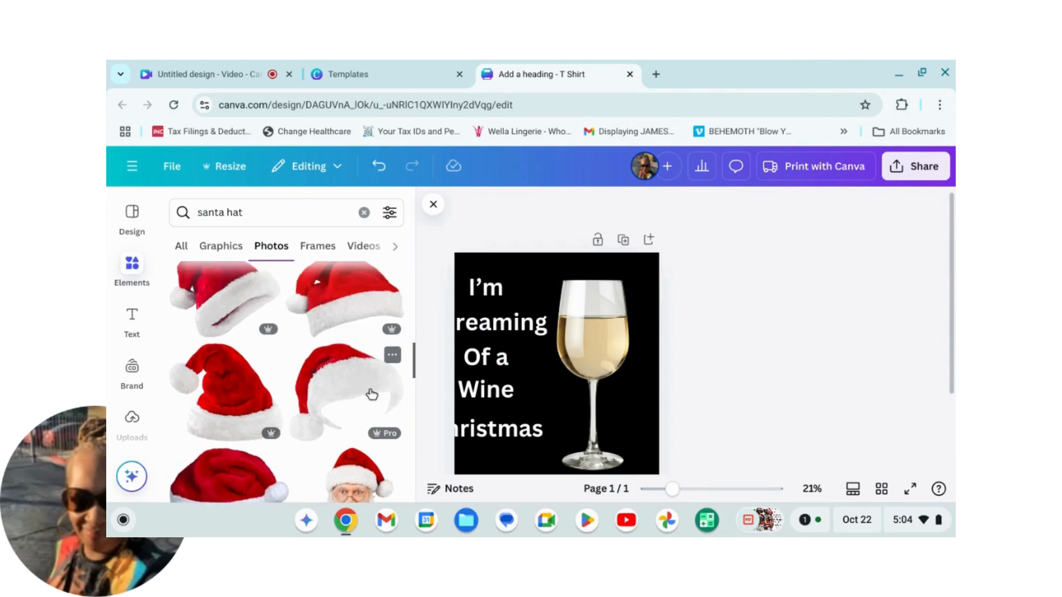
pyautogui.scroll(1, 342, 390)
pyautogui.scroll(1, 352, 378)
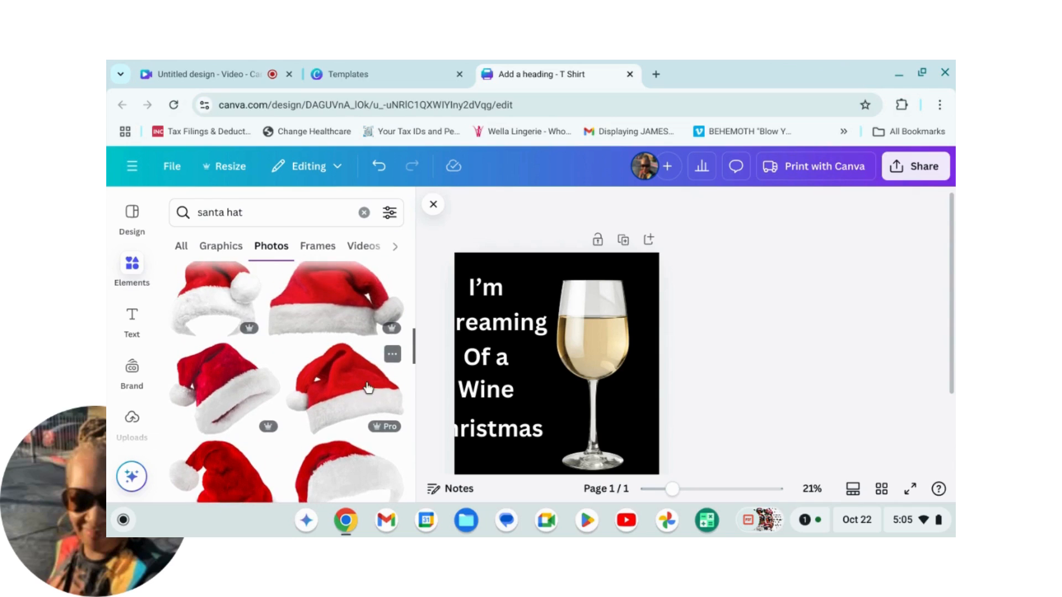
pyautogui.scroll(1, 358, 404)
pyautogui.click(358, 408)
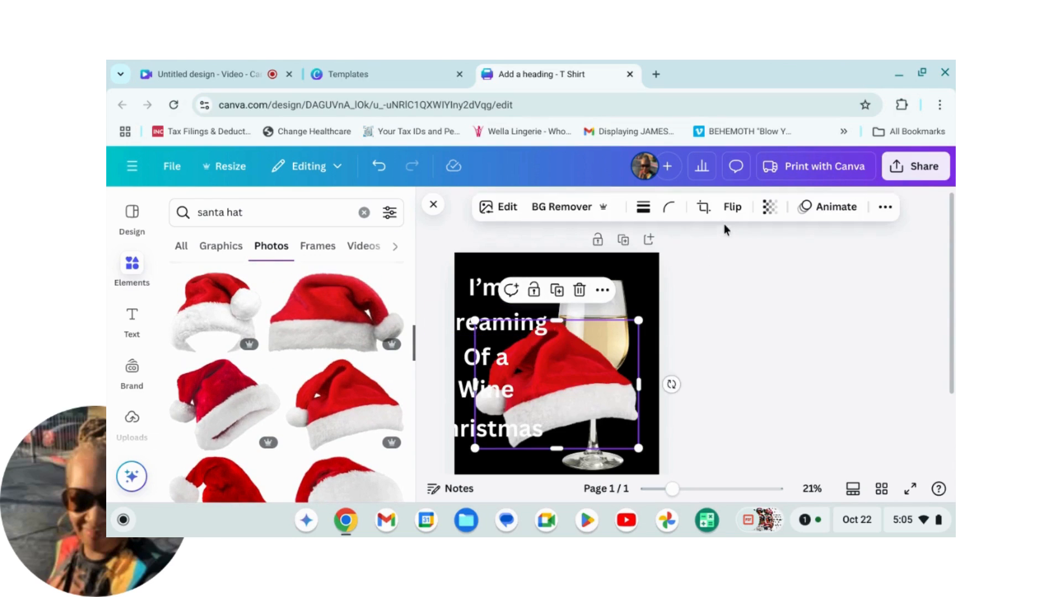
pyautogui.moveTo(573, 410); pyautogui.dragTo(584, 329)
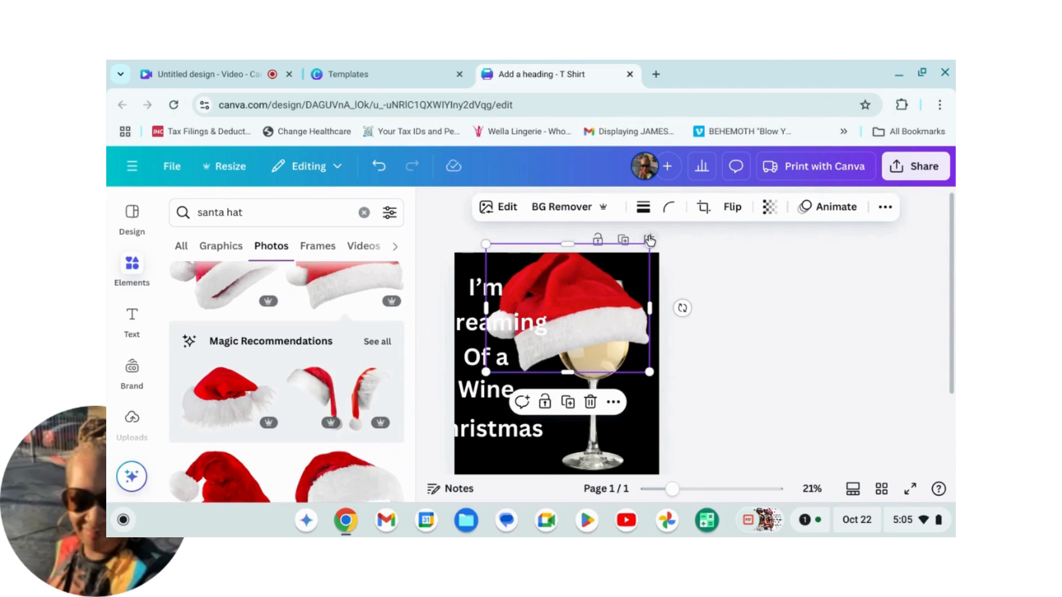
# Step: Scale the Santa hat down to about the glass's width and position it on the rim's left side
pyautogui.moveTo(649, 244); pyautogui.dragTo(594, 304)
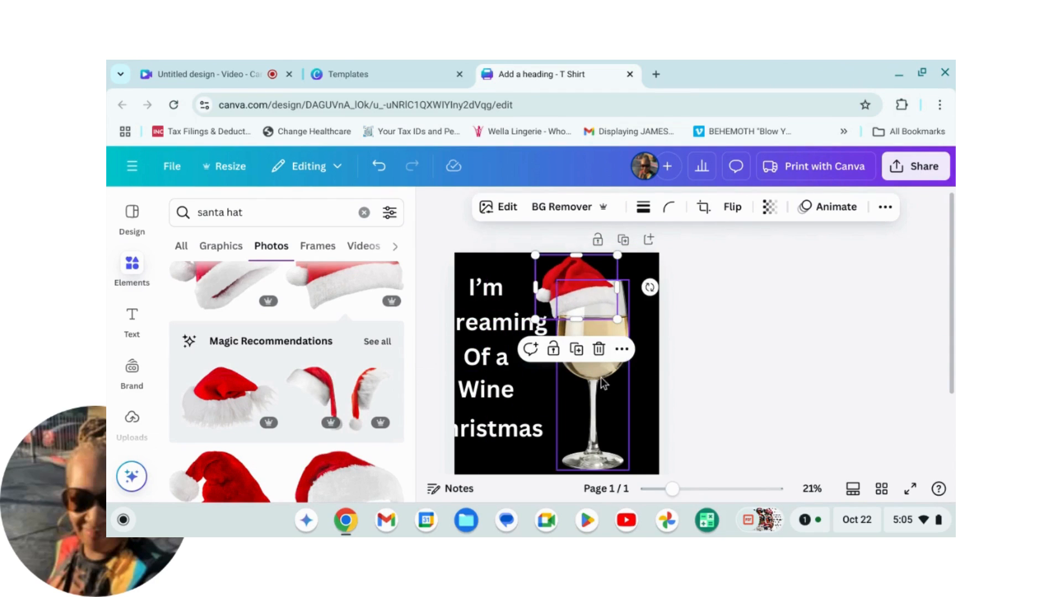
pyautogui.moveTo(619, 259); pyautogui.dragTo(613, 264)
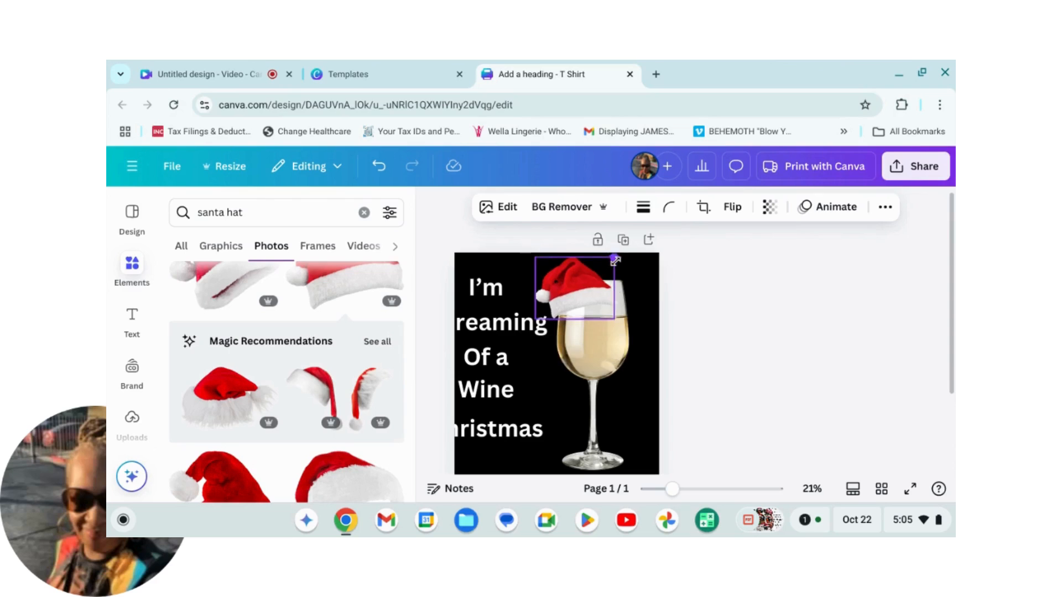
pyautogui.moveTo(578, 316); pyautogui.dragTo(581, 307)
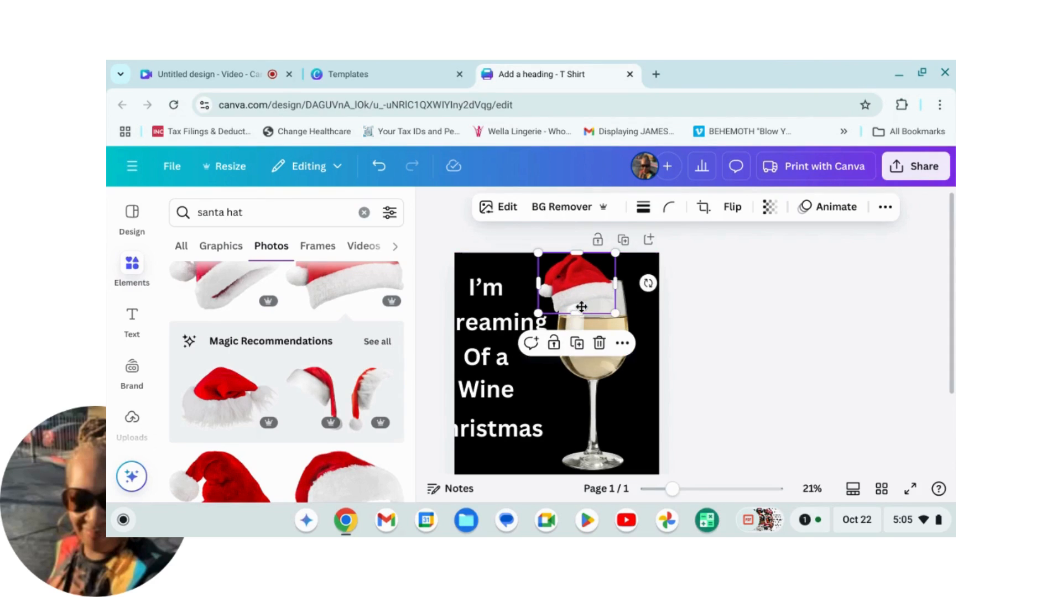
# Step: Scale the wine glass photo down slightly, keeping its upper right corner in place
pyautogui.click(624, 315)
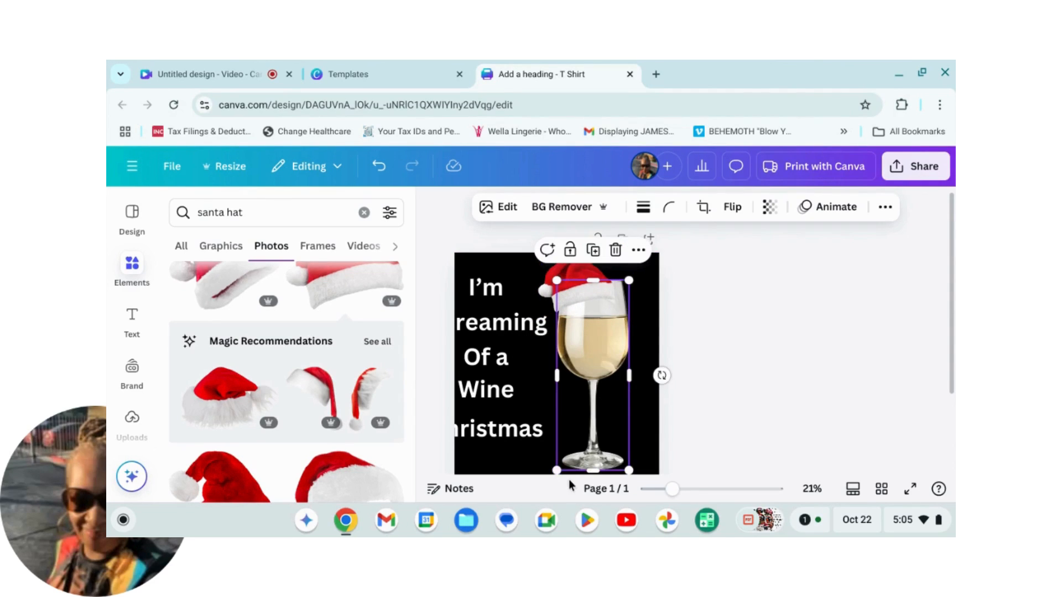
pyautogui.moveTo(558, 471); pyautogui.dragTo(563, 452)
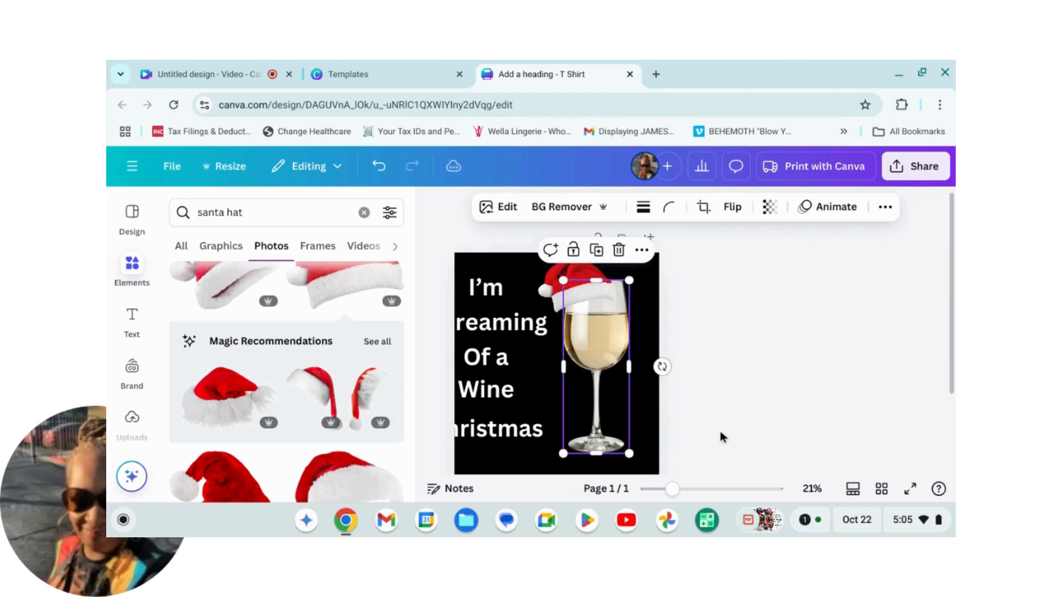
pyautogui.click(721, 437)
pyautogui.click(602, 365)
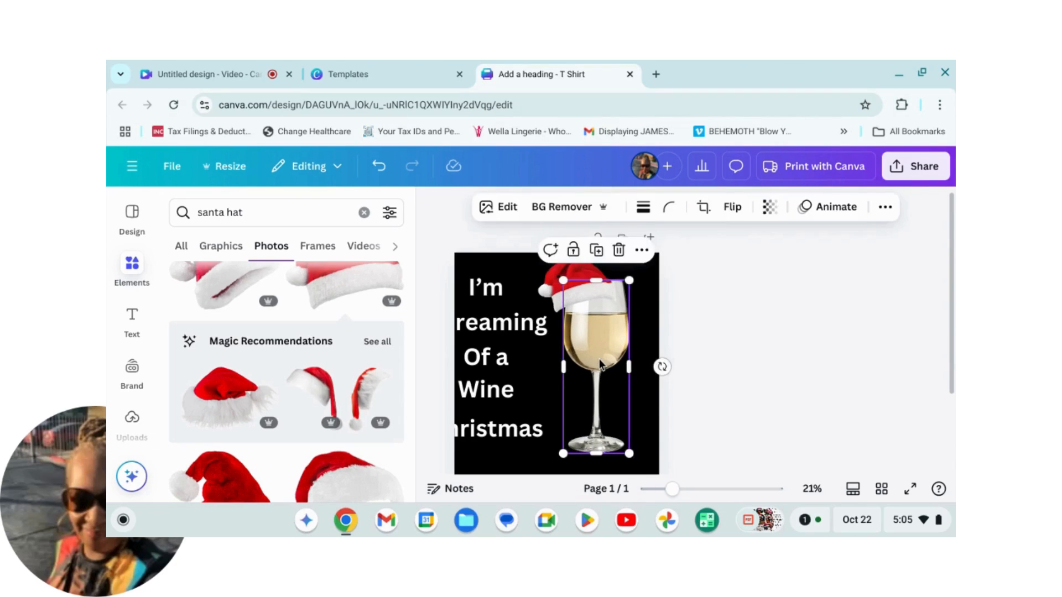
# Step: Tilt the Santa hat slightly counterclockwise, shrink it a little and fit it onto the wine glass's rim
pyautogui.click(584, 284)
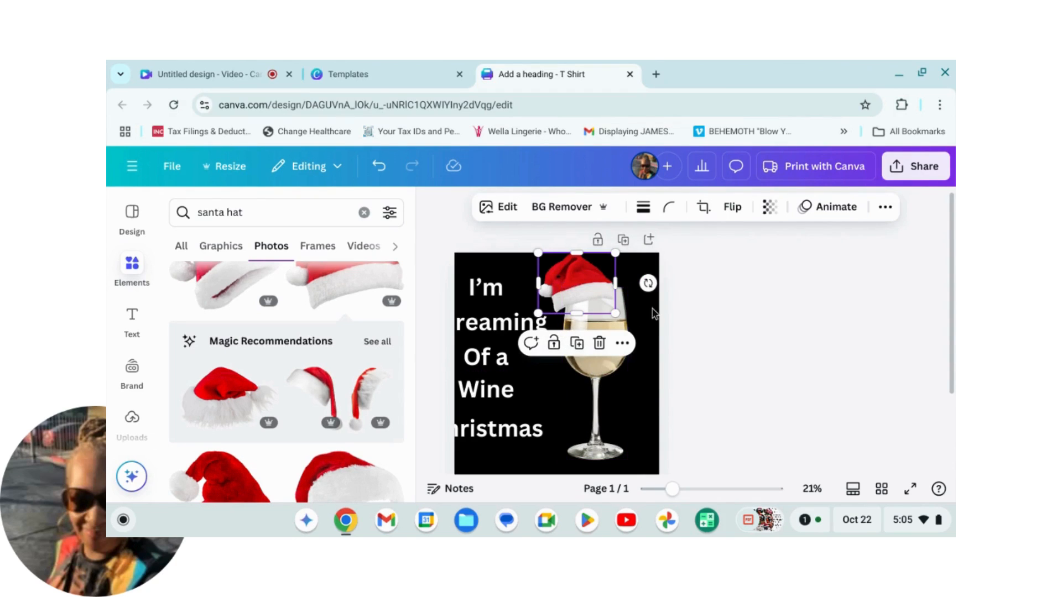
pyautogui.moveTo(648, 283); pyautogui.dragTo(598, 263)
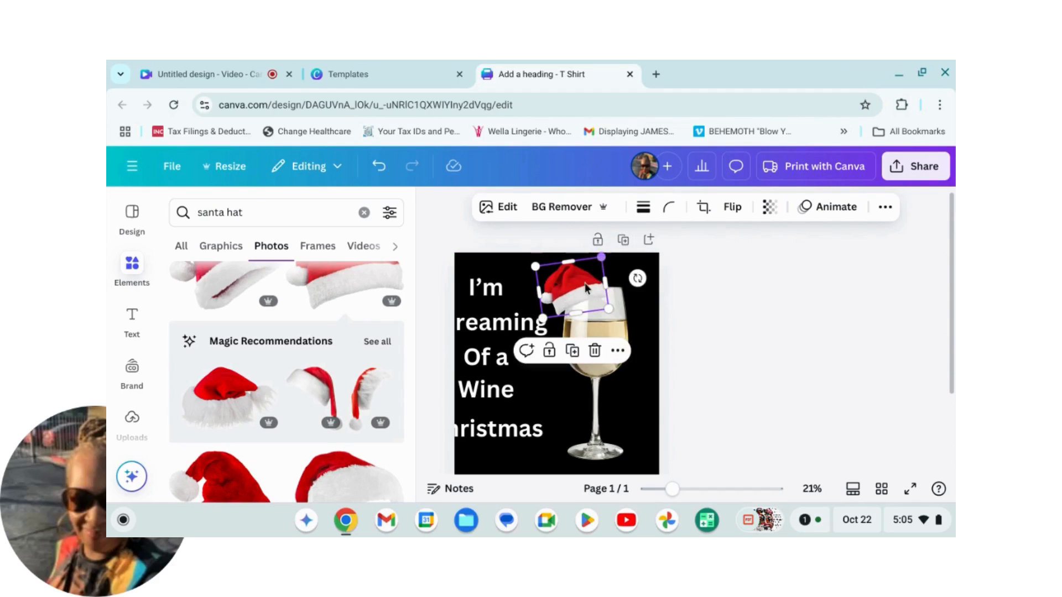
pyautogui.moveTo(573, 299); pyautogui.dragTo(582, 294)
pyautogui.click(738, 324)
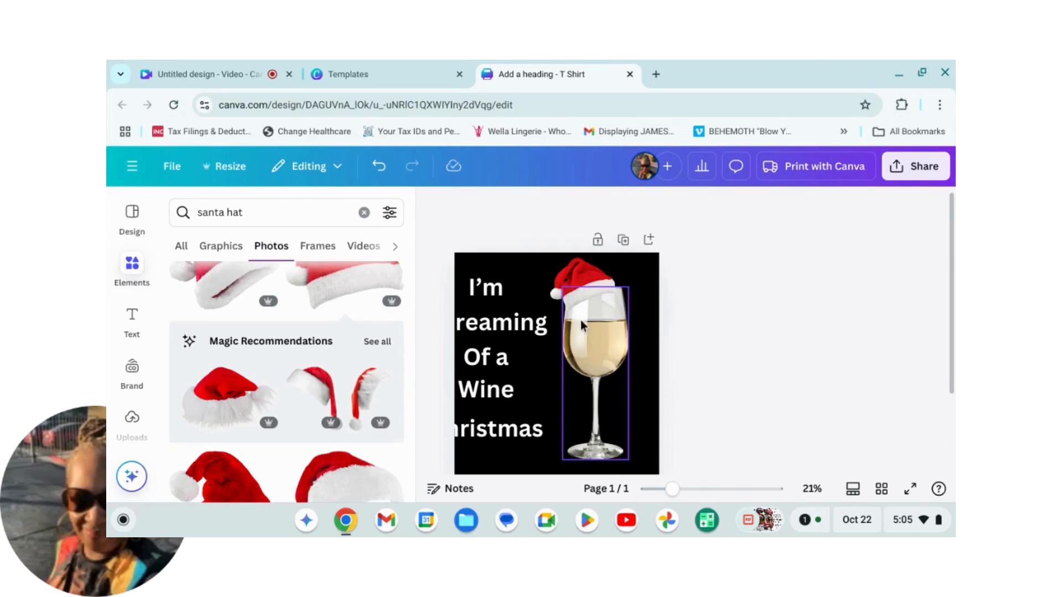
# Step: Enlarge the Santa hat slightly from its upper right corner, keeping it on the wine glass's rim
pyautogui.click(580, 283)
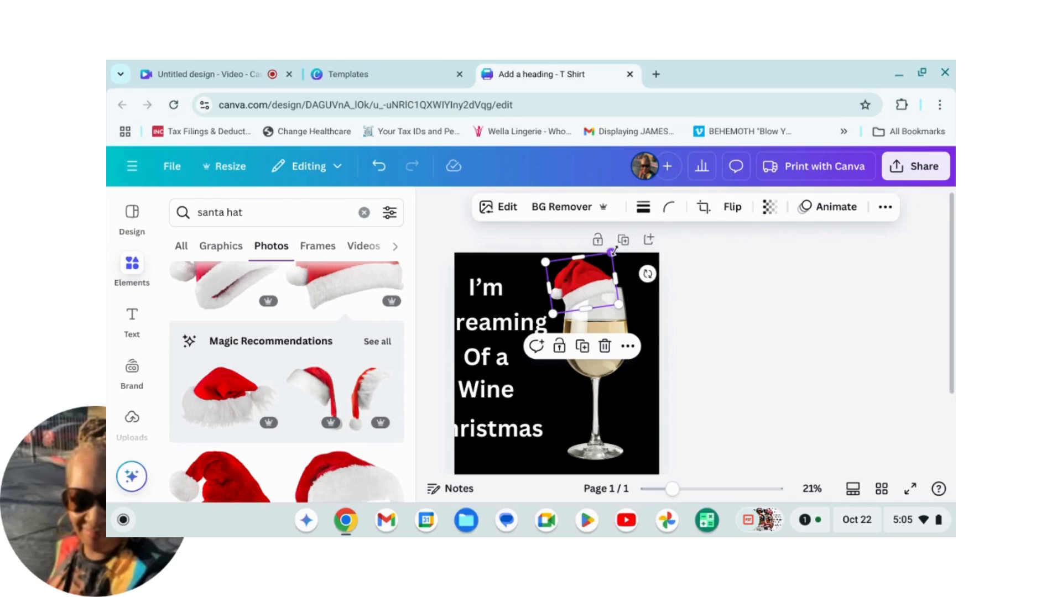
pyautogui.moveTo(612, 252); pyautogui.dragTo(616, 249)
pyautogui.click(695, 401)
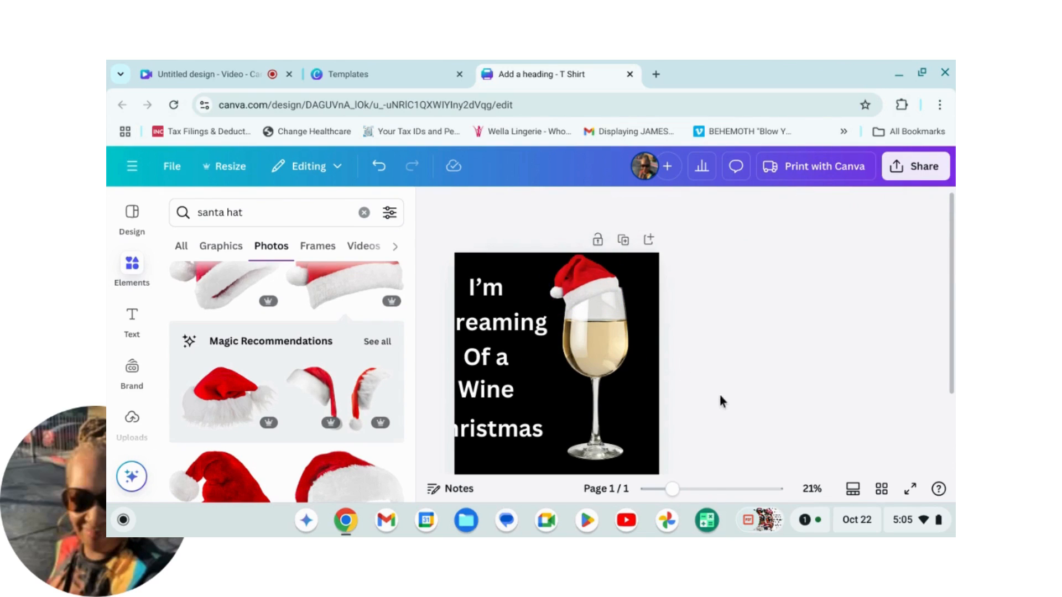
# Step: Move the wine glass and the Santa hat down and slightly right on the page, and adjust the hat's tilt on the rim
pyautogui.scroll(-3, 724, 427)
pyautogui.scroll(2, 668, 416)
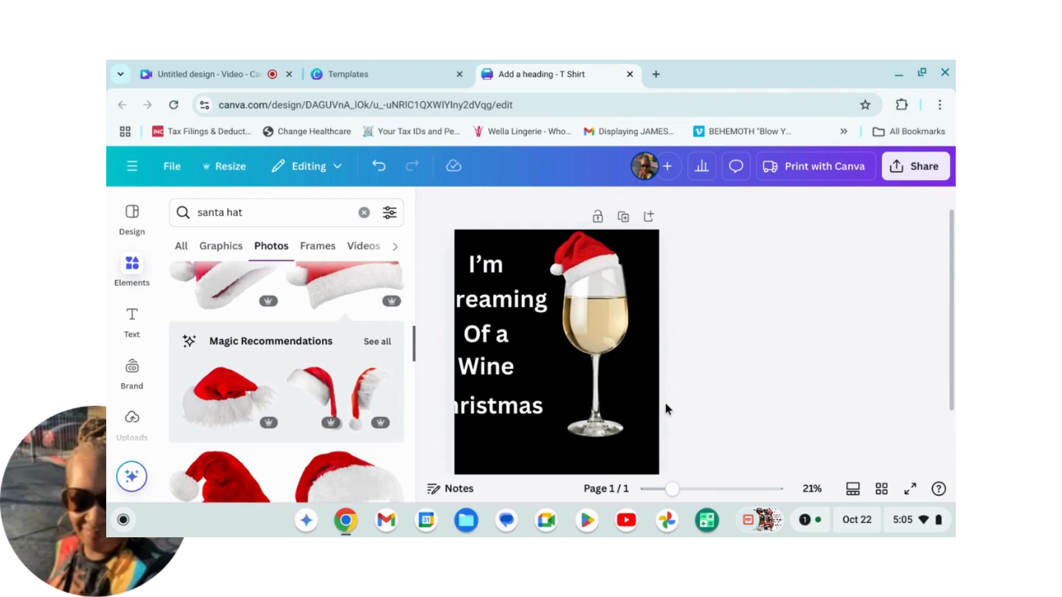
pyautogui.moveTo(600, 314); pyautogui.dragTo(612, 348)
pyautogui.moveTo(589, 254); pyautogui.dragTo(590, 284)
pyautogui.moveTo(657, 278); pyautogui.dragTo(663, 281)
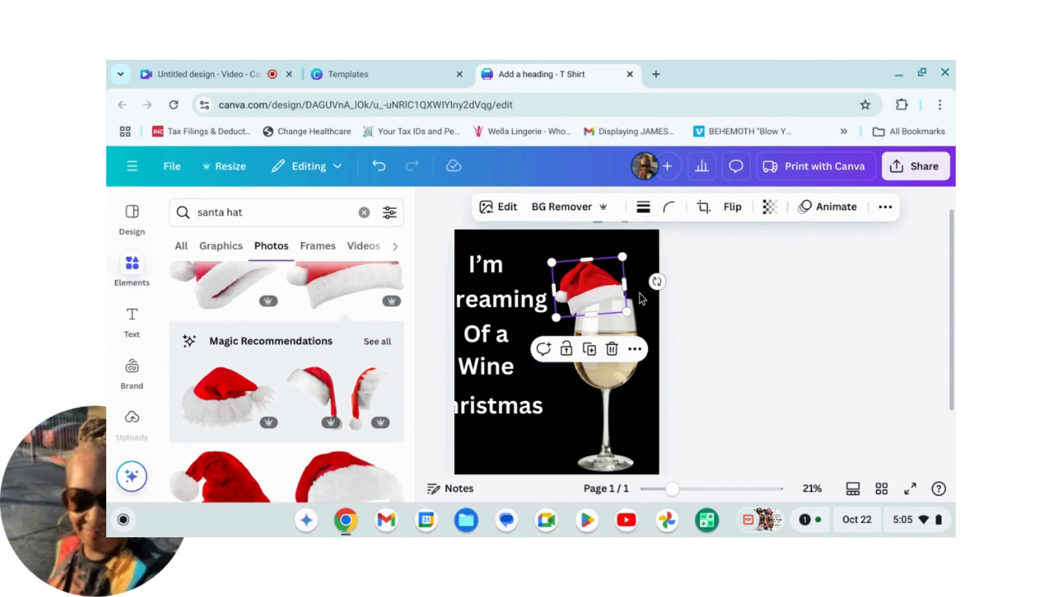
# Step: Scale the wine glass up slightly from its upper right corner to about 4.6 wide and 12.2 high
pyautogui.click(633, 332)
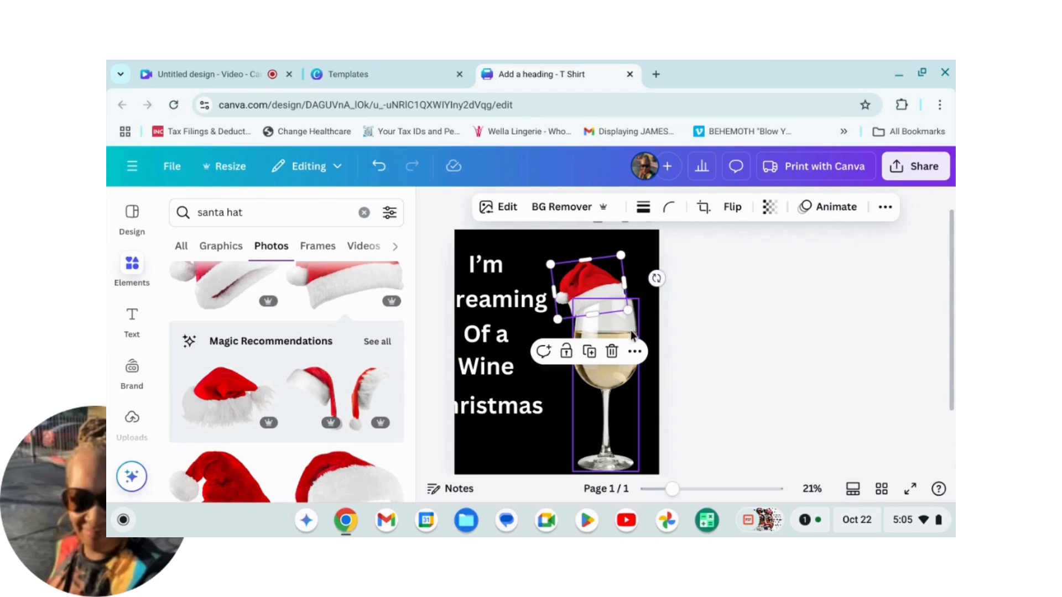
pyautogui.moveTo(640, 299); pyautogui.dragTo(645, 295)
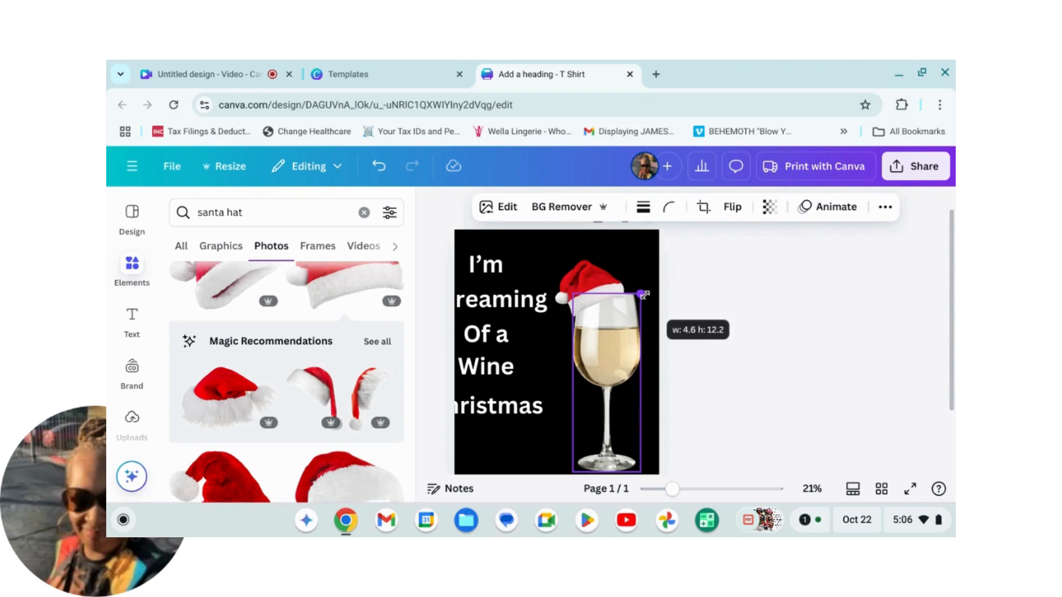
pyautogui.click(738, 307)
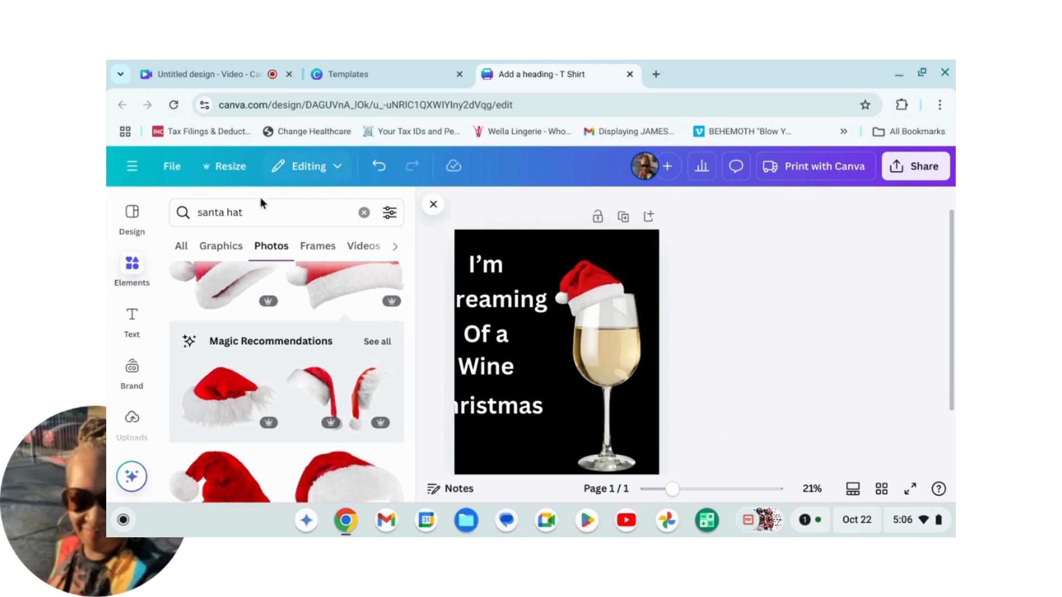
# Step: Search the elements for "holly" and show all of the photo results
pyautogui.click(364, 212)
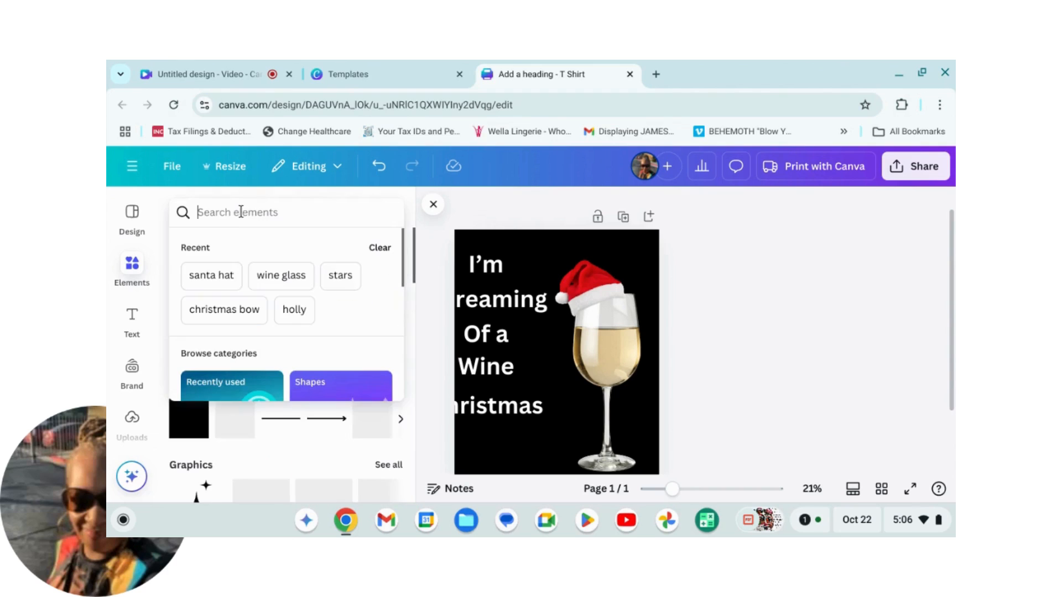
pyautogui.write('h')
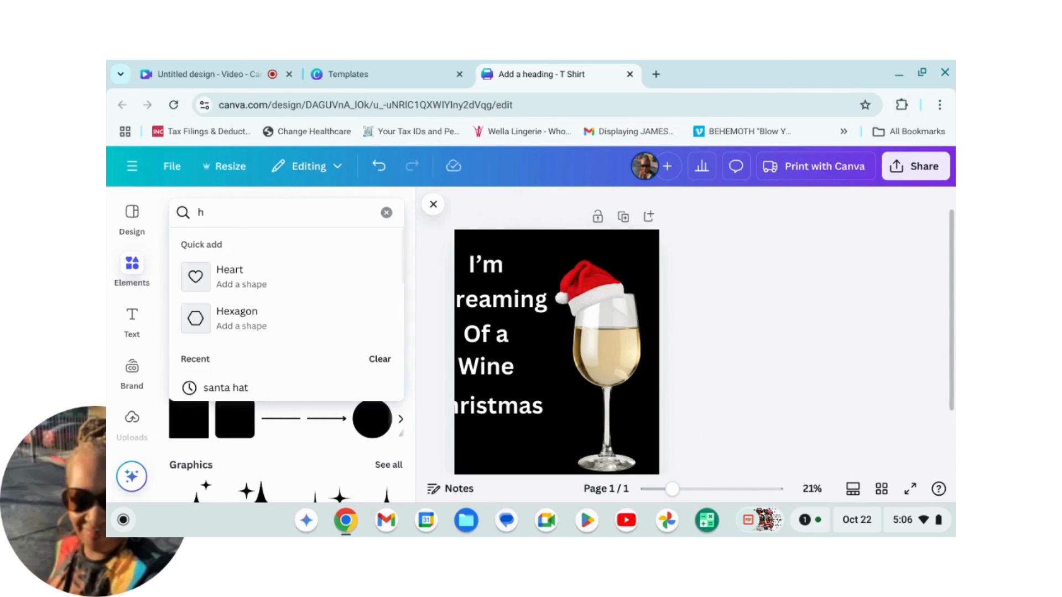
pyautogui.write('oo')
pyautogui.press('BackSpace')
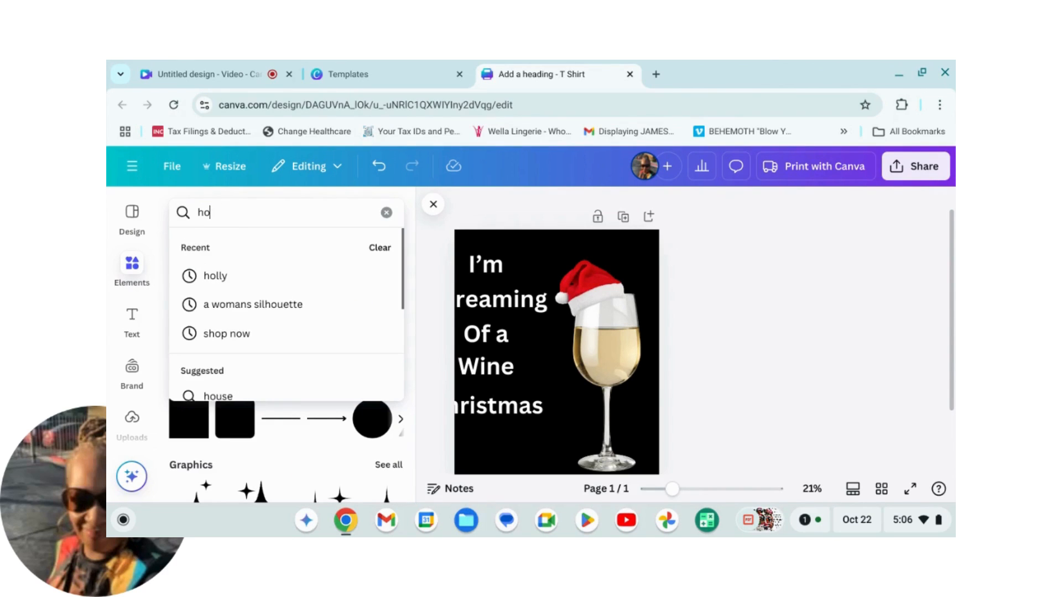
pyautogui.write('lly')
pyautogui.press('Return')
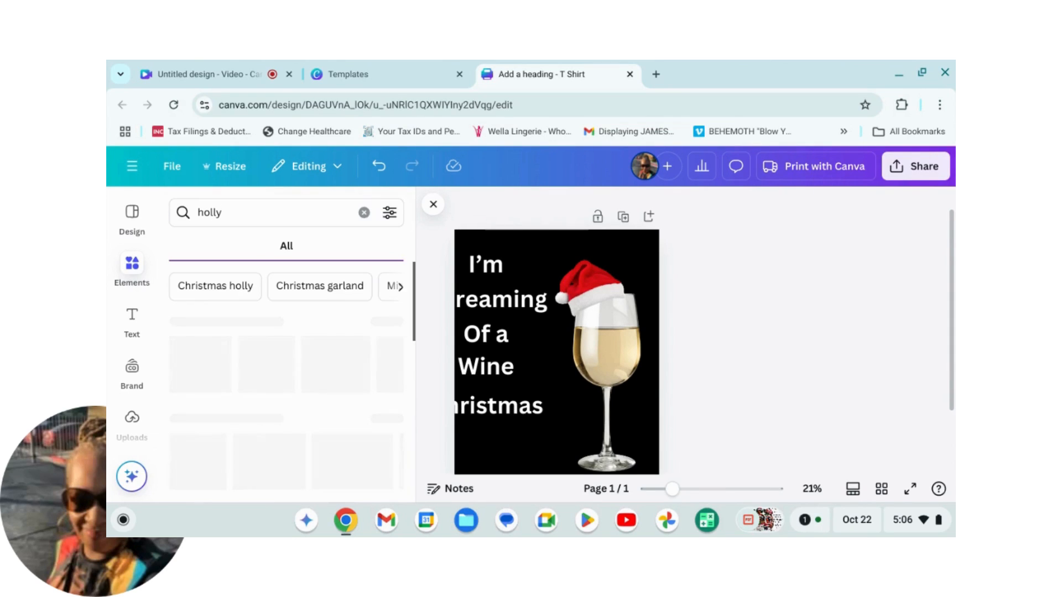
pyautogui.scroll(-1, 349, 336)
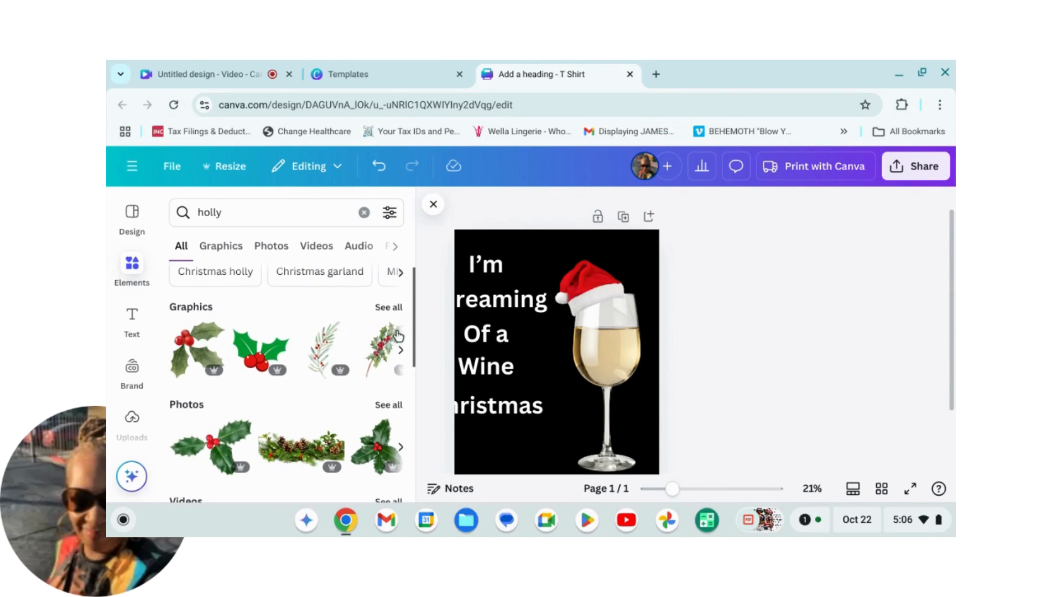
pyautogui.scroll(-1, 349, 335)
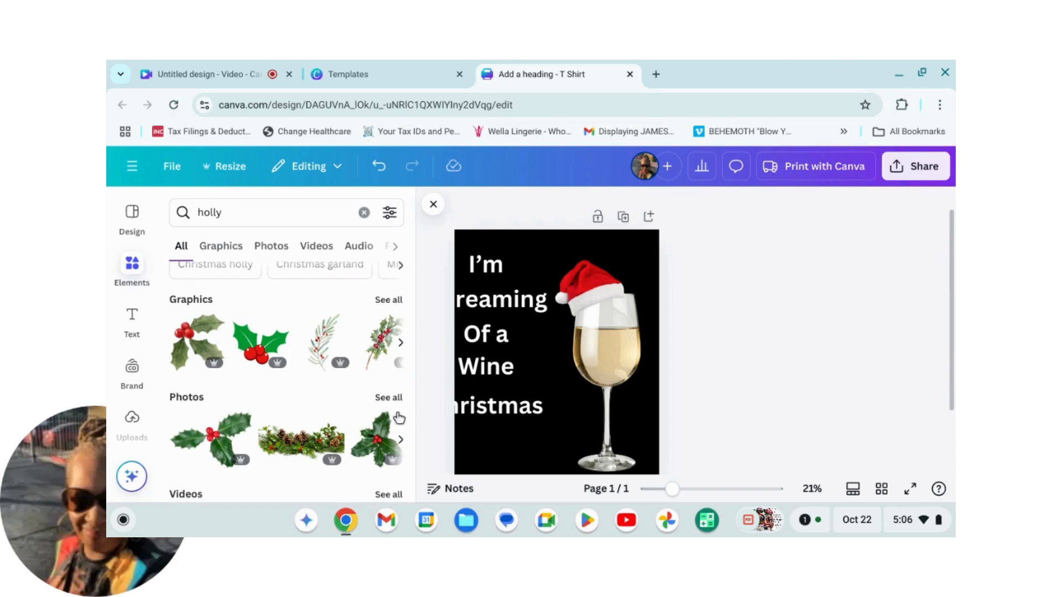
pyautogui.click(391, 397)
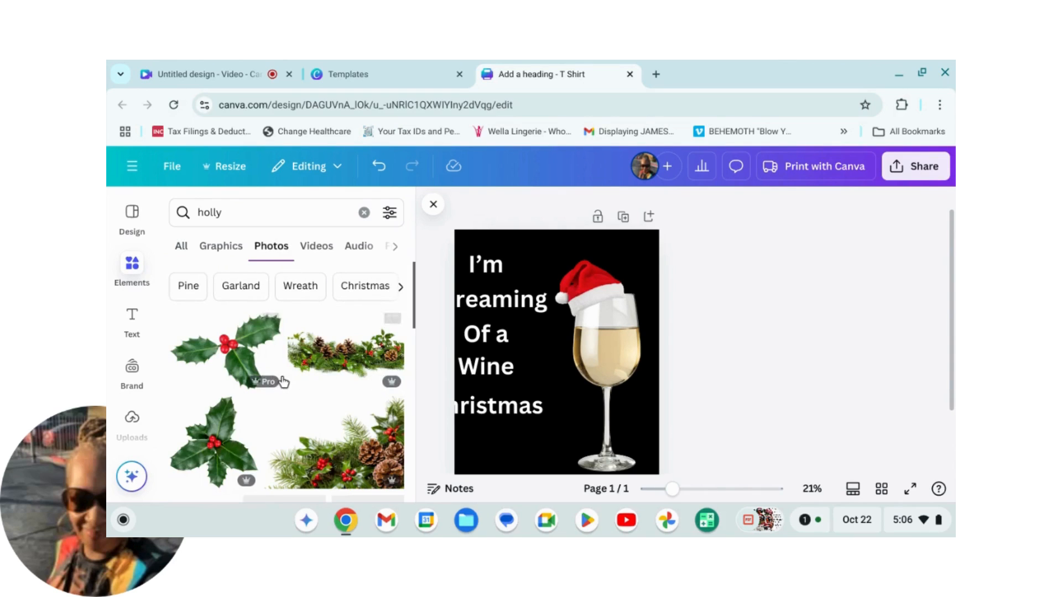
# Step: Add the three-leaf holly photo with red berries and shrink it to fit on the right end of the Santa hat's brim
pyautogui.scroll(-2, 283, 379)
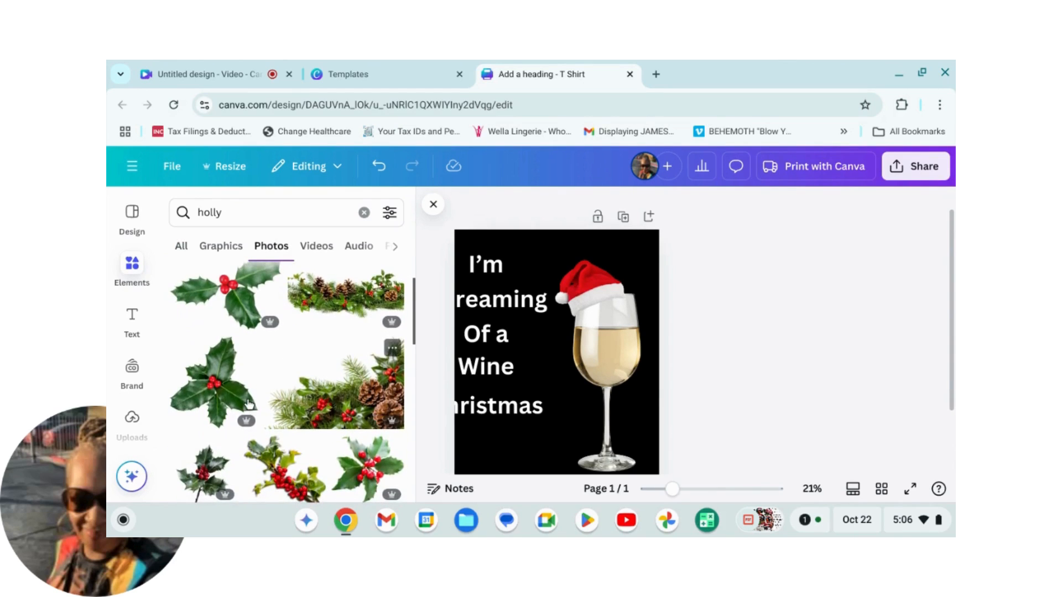
pyautogui.click(224, 392)
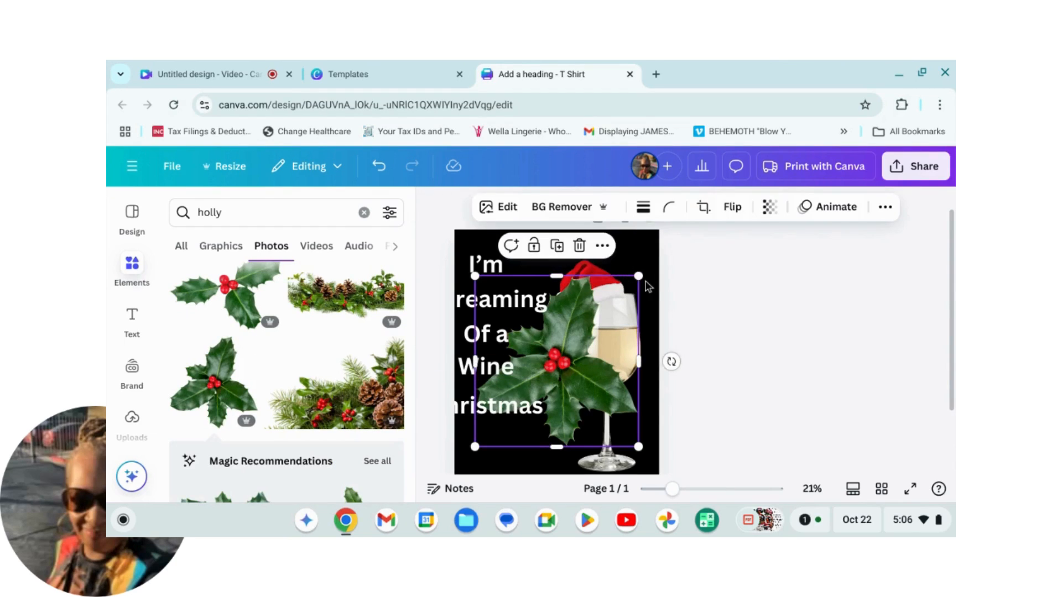
pyautogui.moveTo(642, 275); pyautogui.dragTo(539, 380)
pyautogui.moveTo(520, 433); pyautogui.dragTo(634, 320)
pyautogui.moveTo(656, 267); pyautogui.dragTo(626, 306)
pyautogui.moveTo(645, 271); pyautogui.dragTo(623, 298)
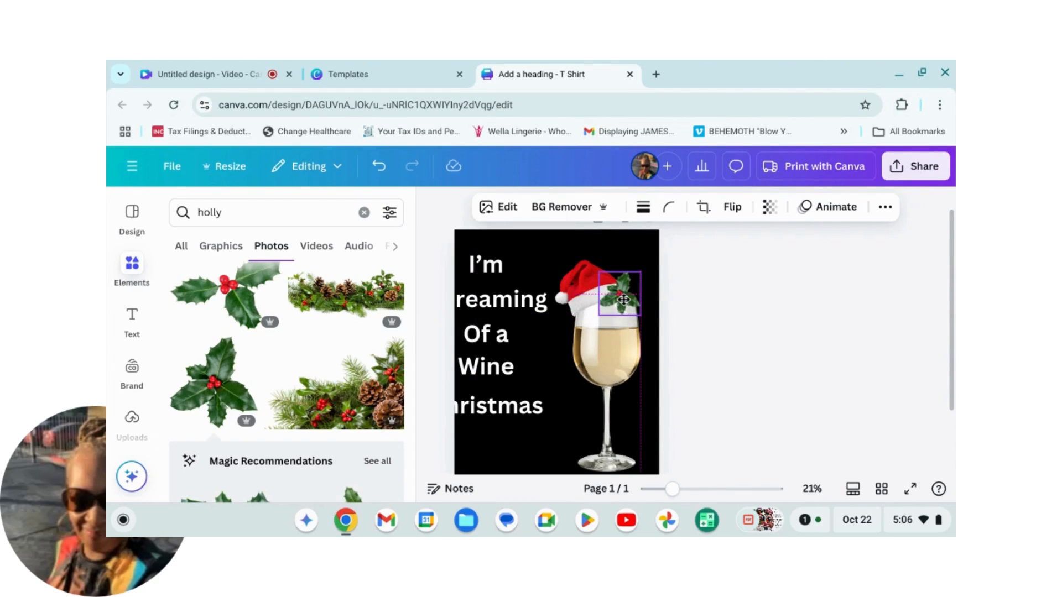
pyautogui.click(766, 300)
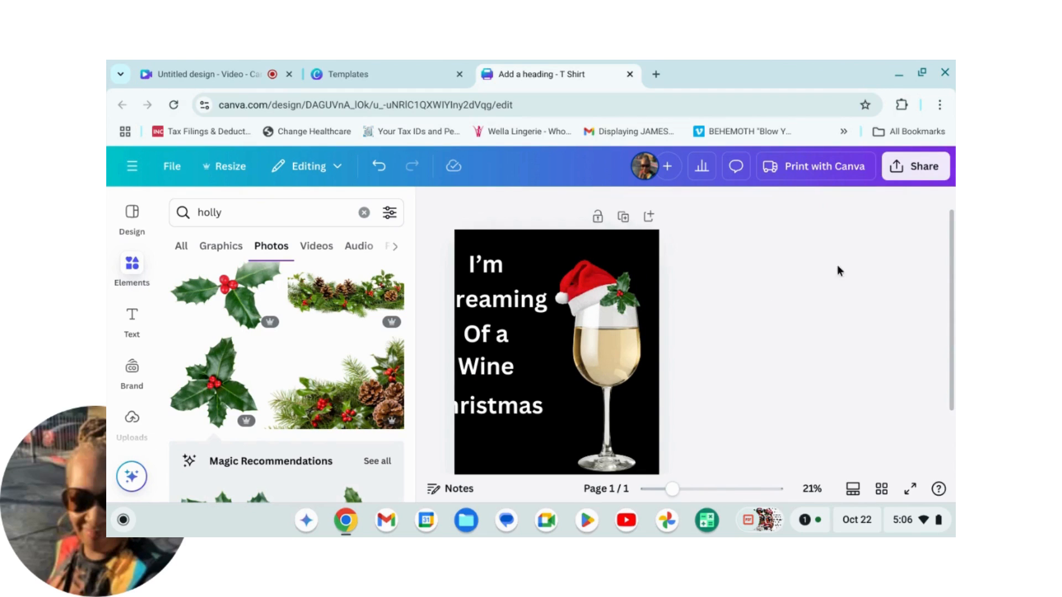
# Step: Search the elements for "christmas bow" and show all of the photo results
pyautogui.scroll(-3, 818, 340)
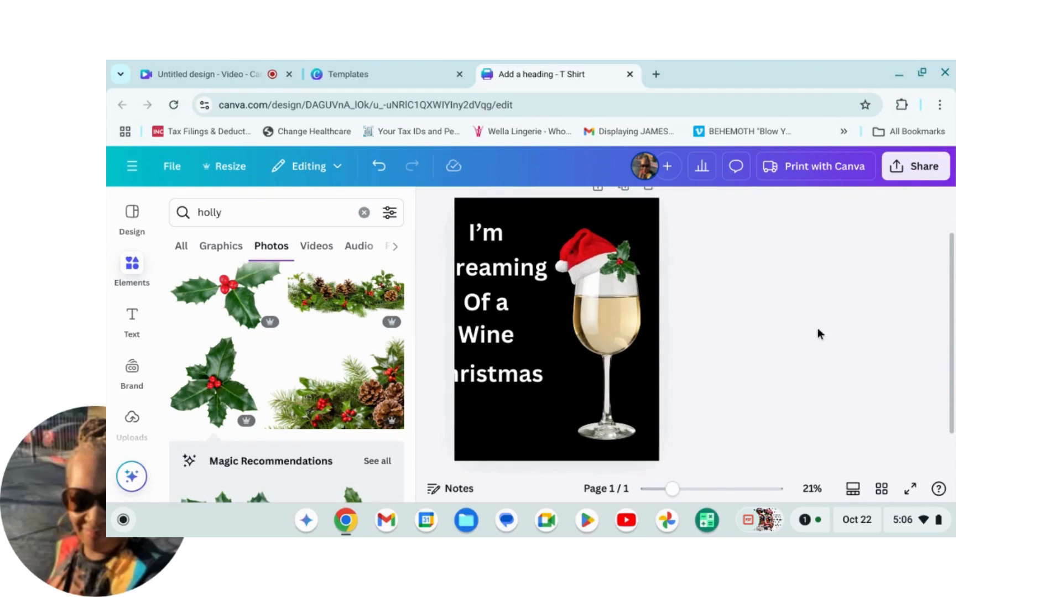
pyautogui.click(364, 212)
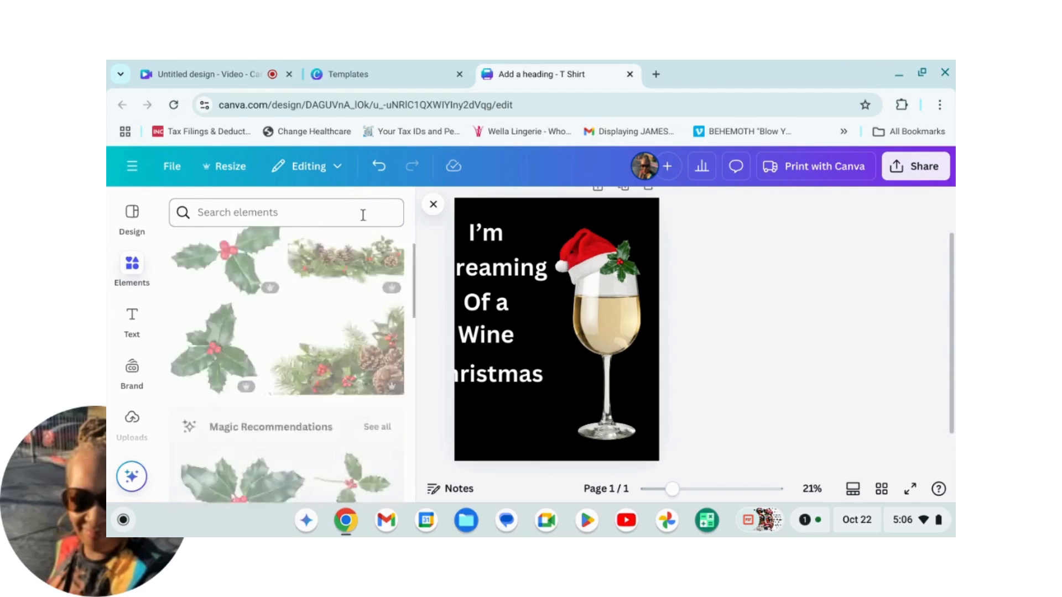
pyautogui.click(209, 213)
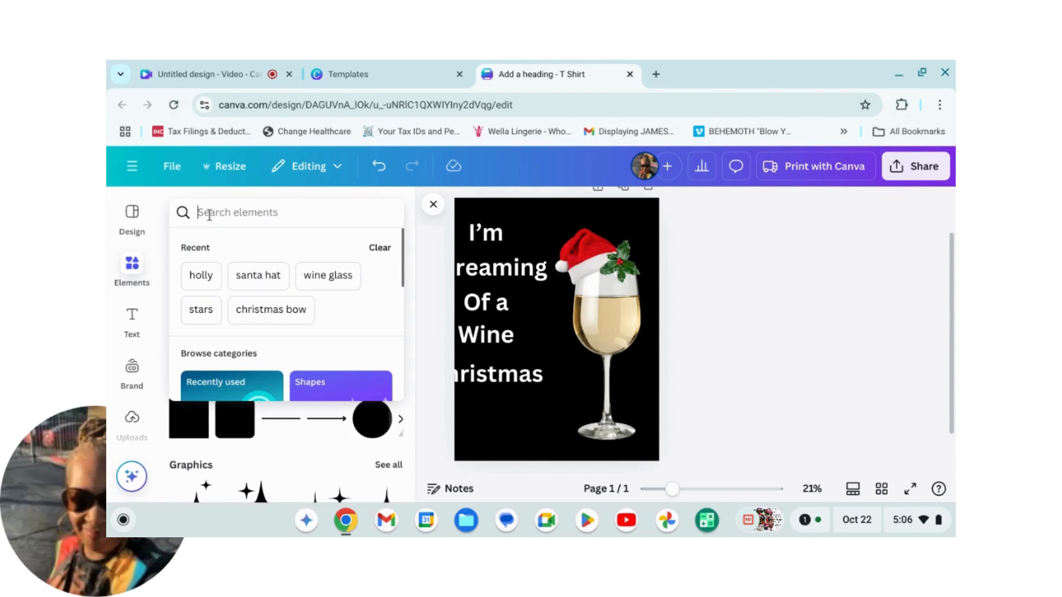
pyautogui.write('christma')
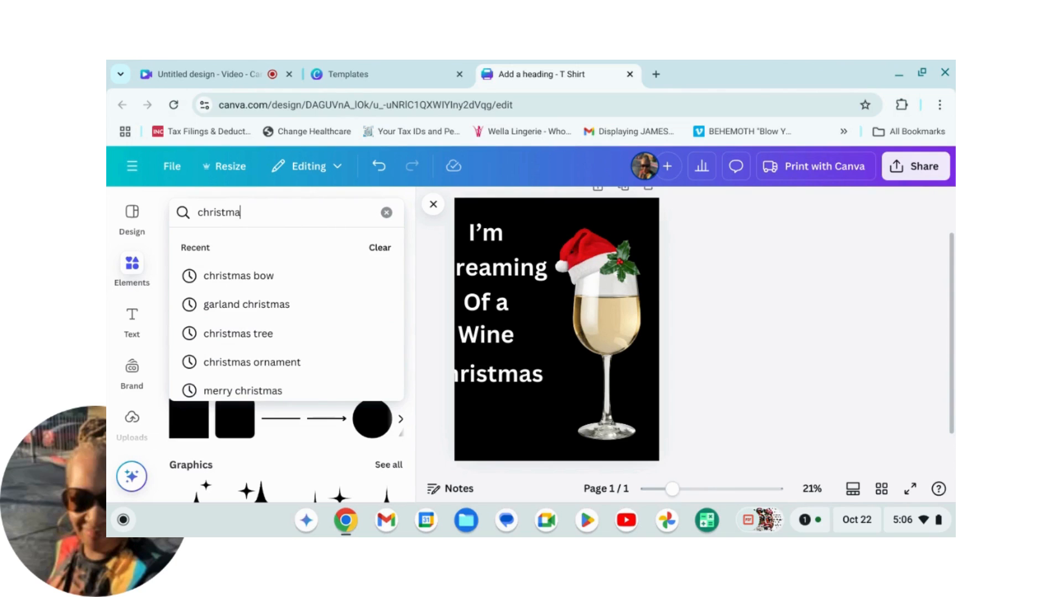
pyautogui.write('s bow')
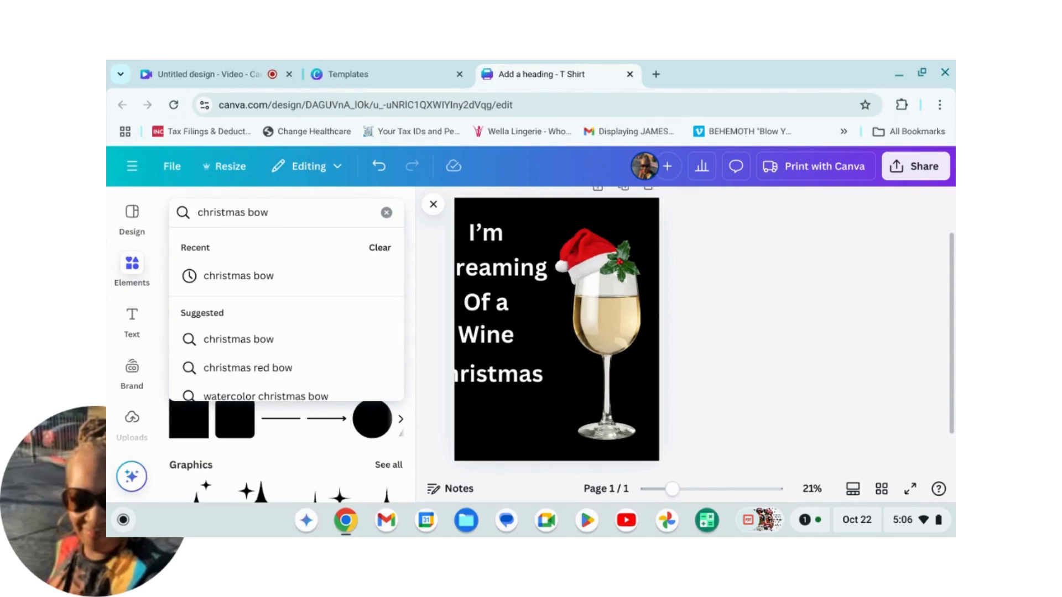
pyautogui.press('Return')
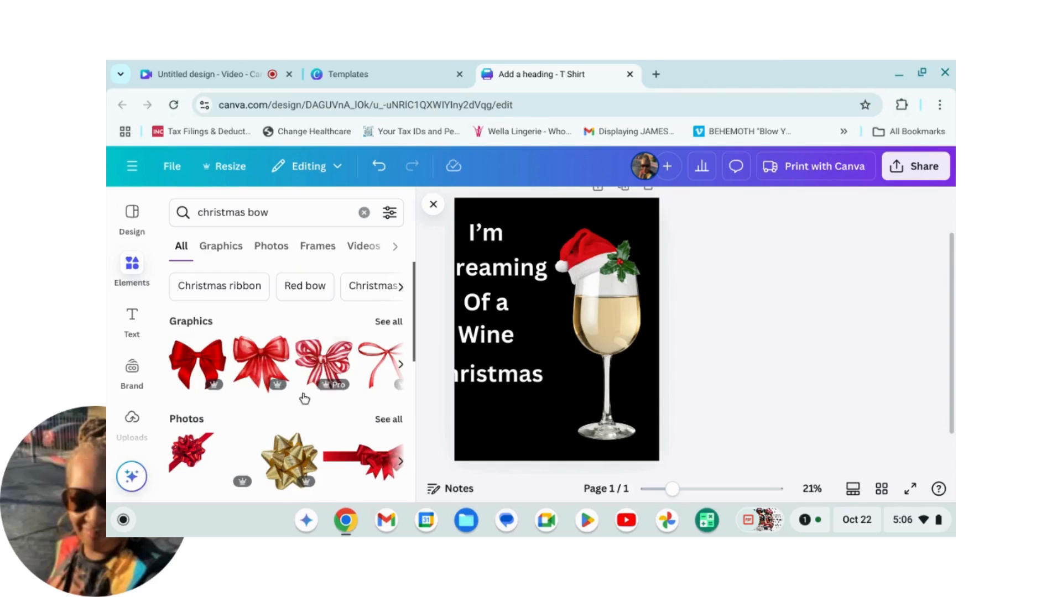
pyautogui.scroll(-1, 360, 396)
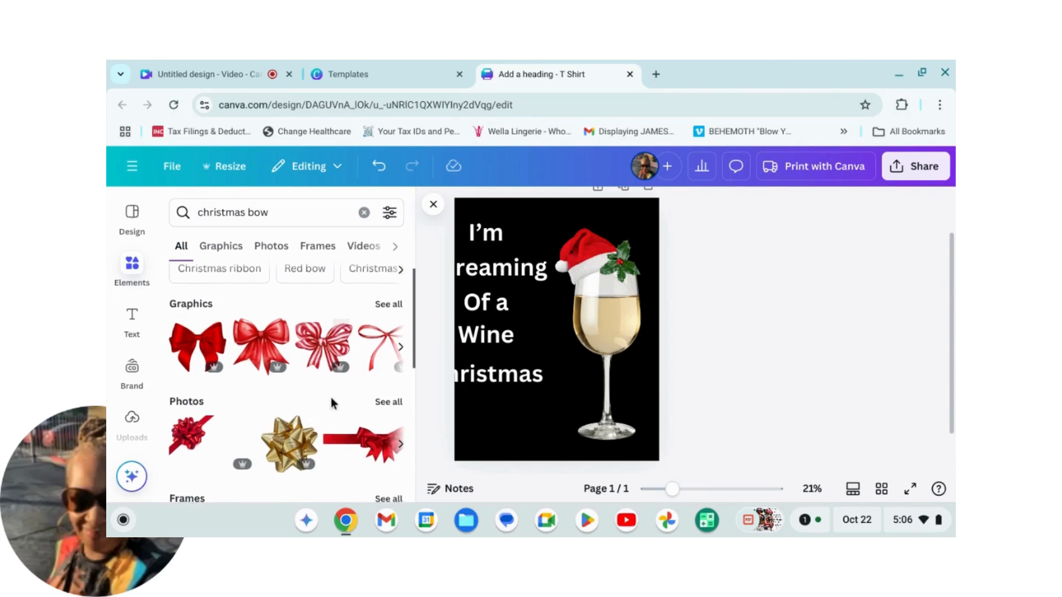
pyautogui.click(383, 398)
# Step: Add the photo of a red ribbon bow with hanging tails and move it over the lower half of the wine glass
pyautogui.scroll(-3, 291, 387)
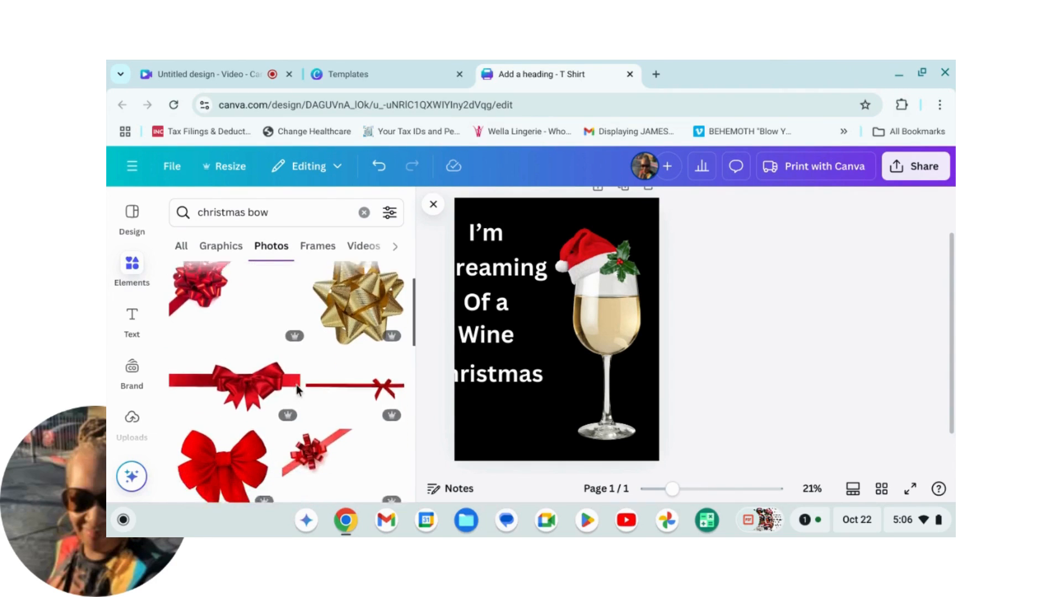
pyautogui.scroll(-4, 297, 389)
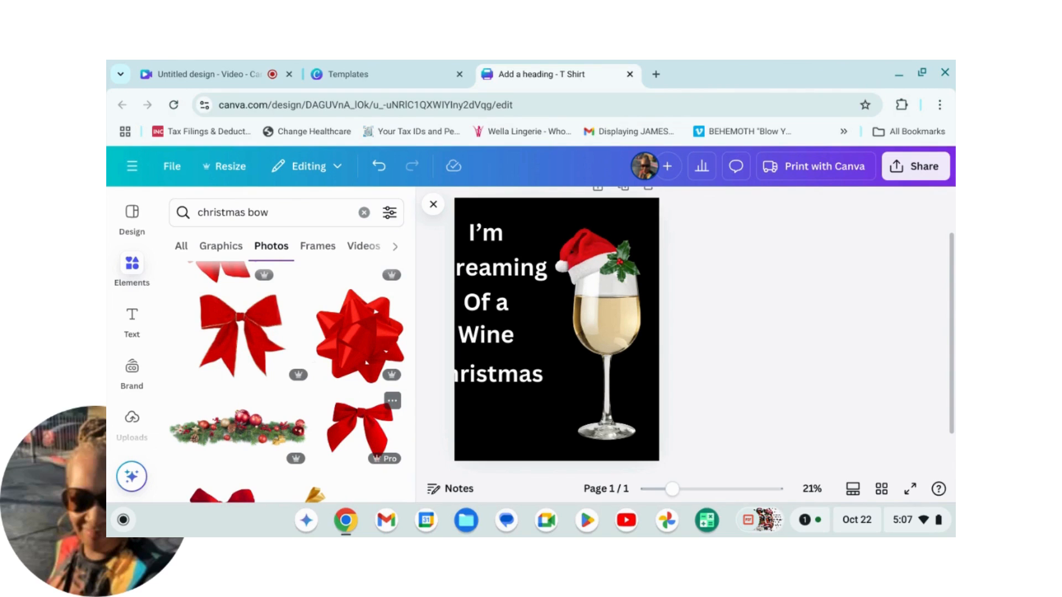
pyautogui.click(239, 330)
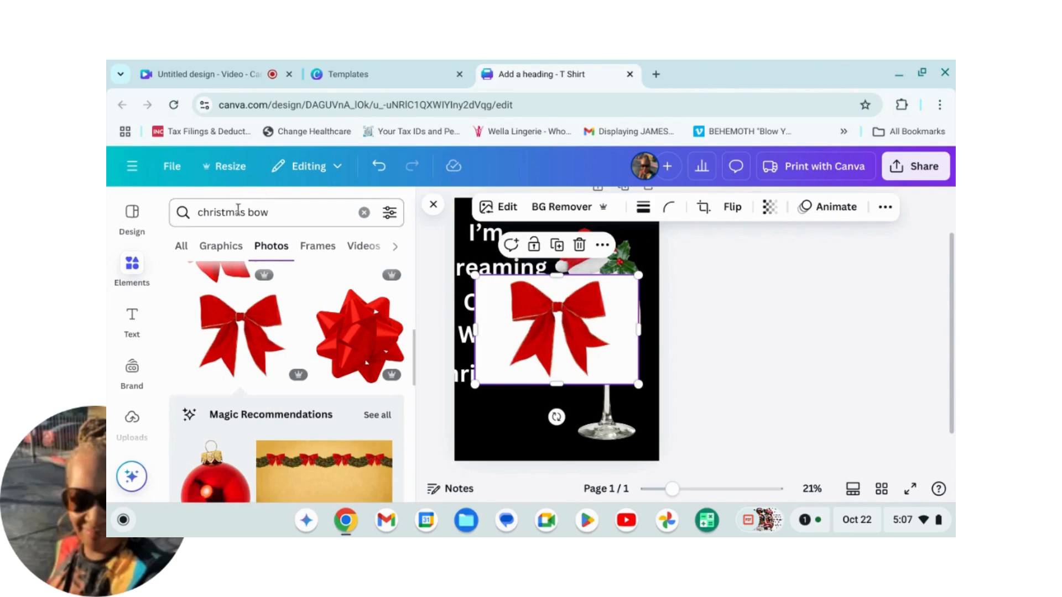
pyautogui.moveTo(576, 332); pyautogui.dragTo(605, 377)
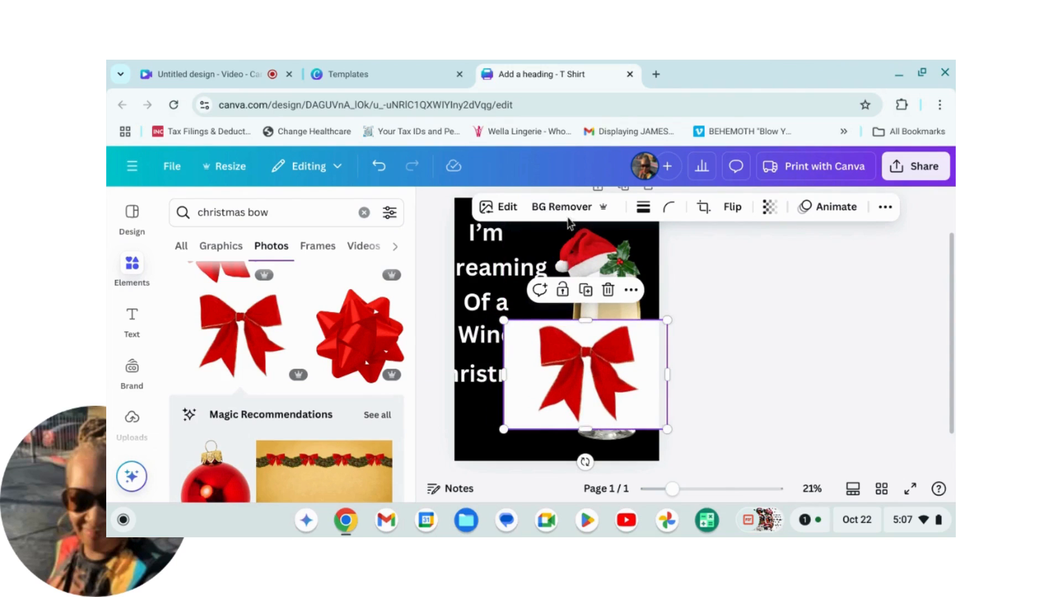
# Step: Remove the bow photo's white background and shrink the bow to fit on the stem just below the glass's bowl
pyautogui.click(569, 217)
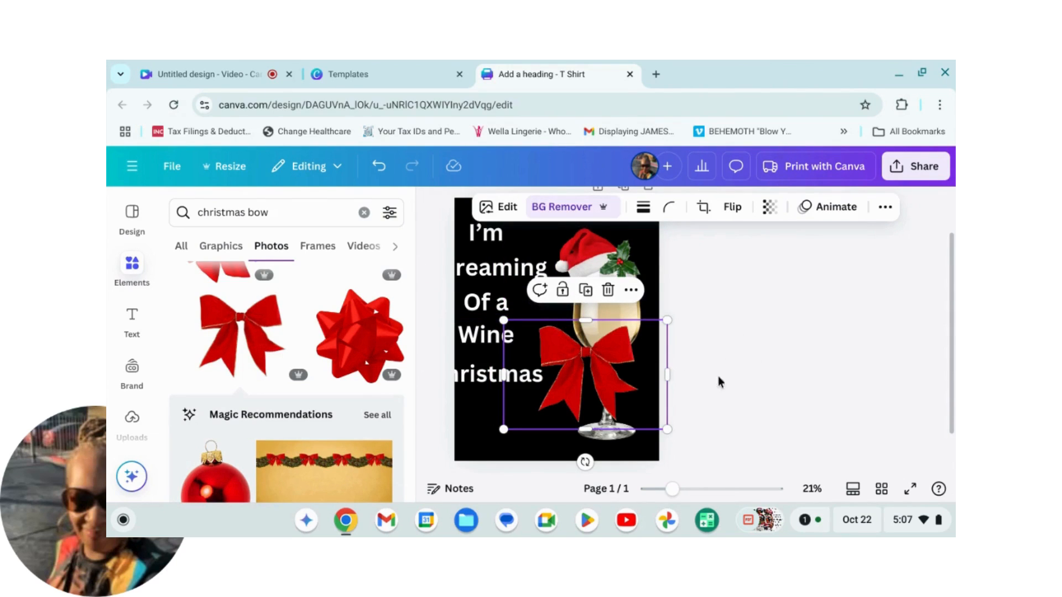
pyautogui.moveTo(668, 320); pyautogui.dragTo(624, 369)
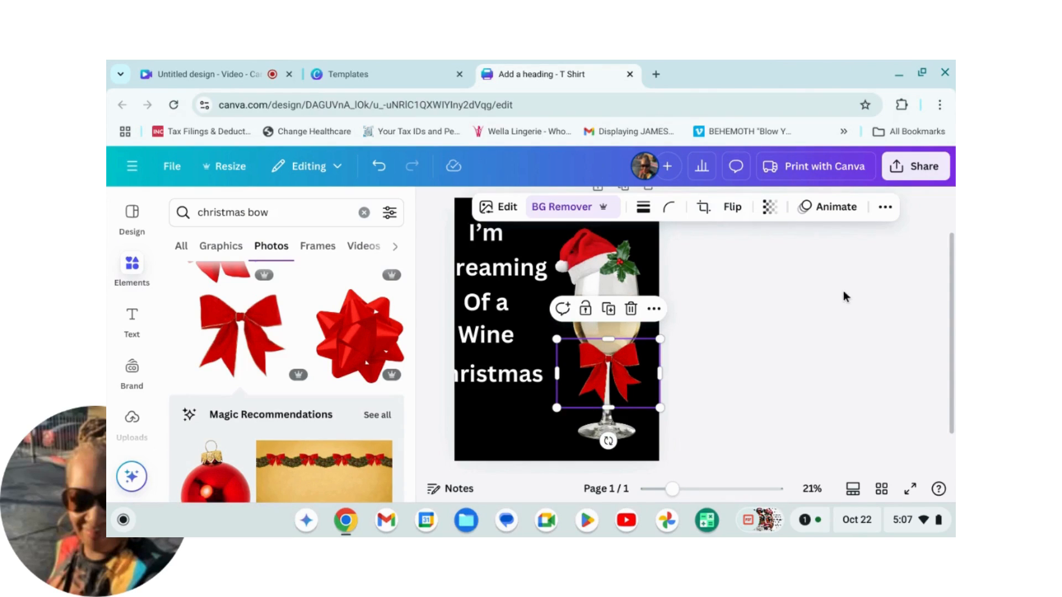
pyautogui.click(835, 330)
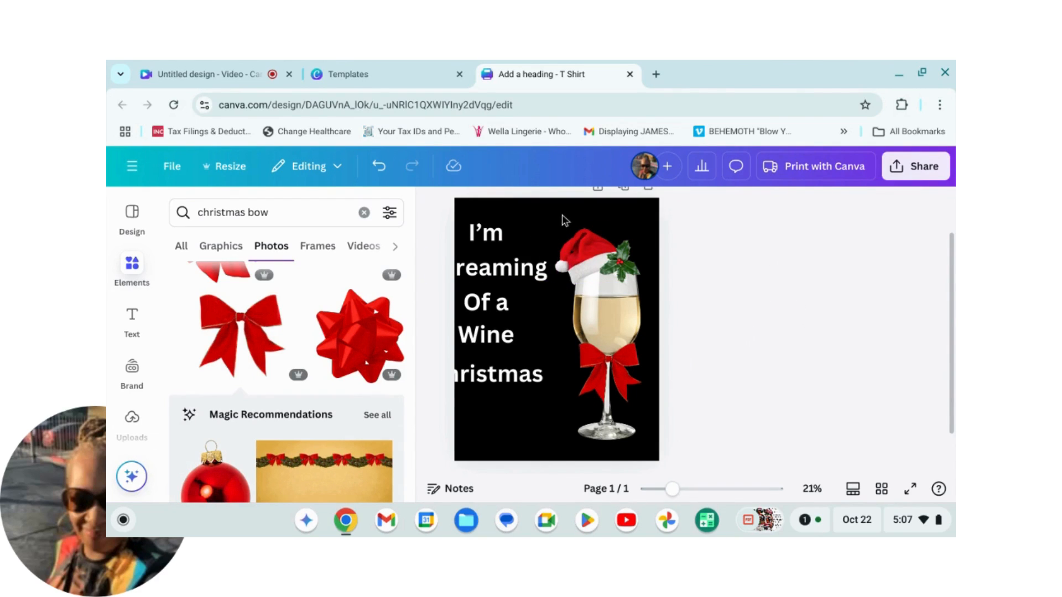
# Step: Group the wine glass, Santa hat, holly and bow into one object and select the group
pyautogui.moveTo(562, 215); pyautogui.dragTo(652, 455)
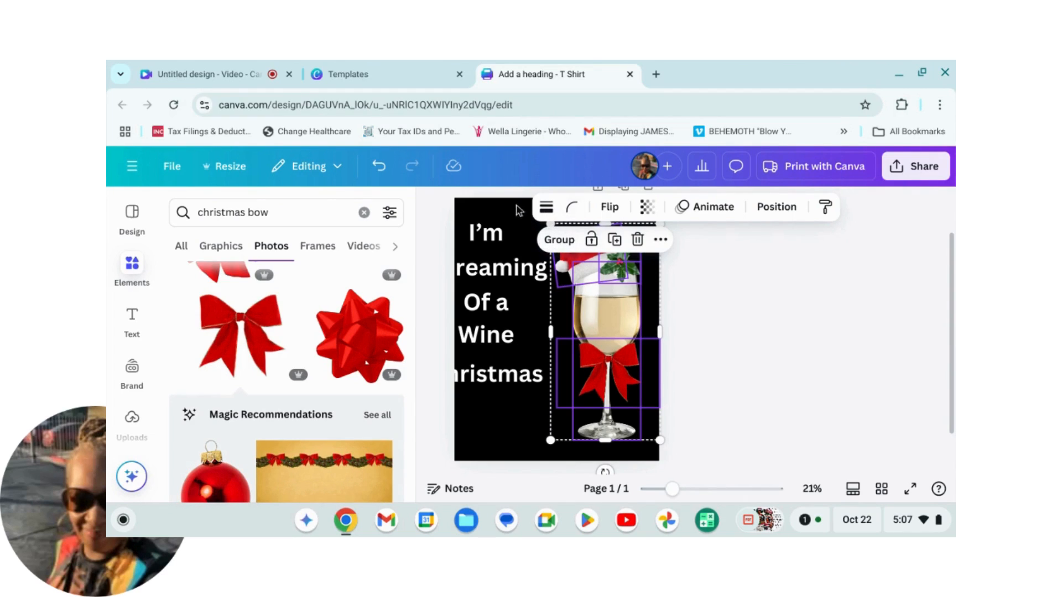
pyautogui.click(560, 240)
pyautogui.click(748, 308)
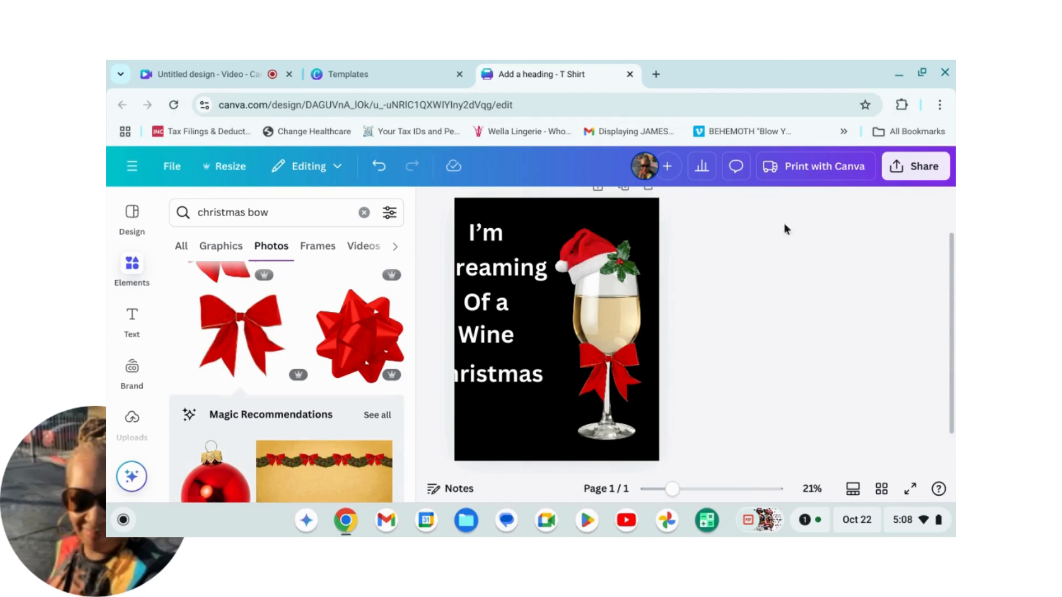
pyautogui.click(610, 299)
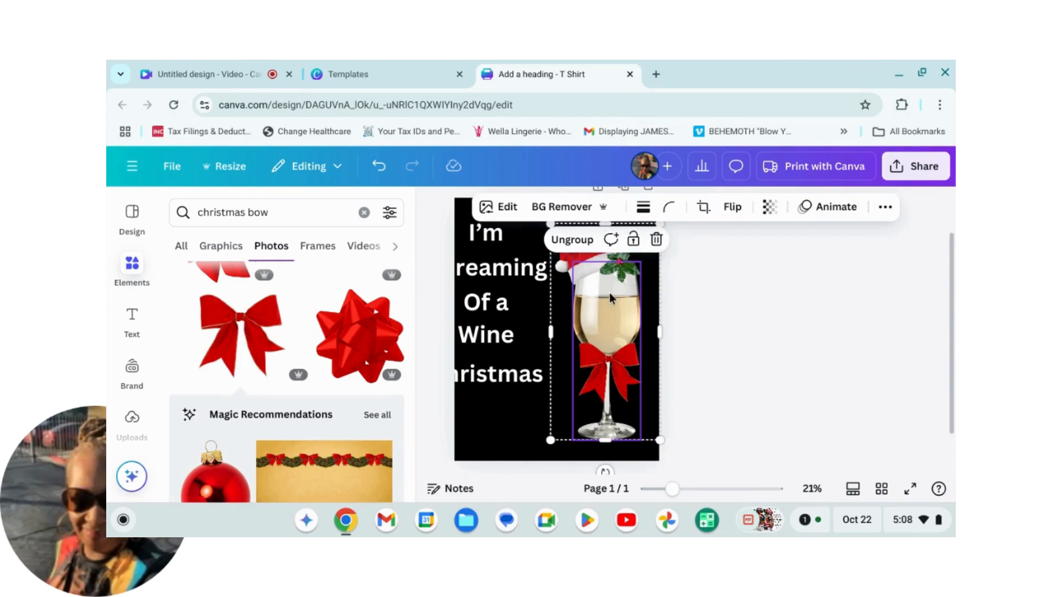
# Step: Move the grouped wine glass slightly up and left toward the text, and deselect it
pyautogui.click(736, 329)
pyautogui.click(622, 320)
pyautogui.moveTo(623, 320); pyautogui.dragTo(614, 309)
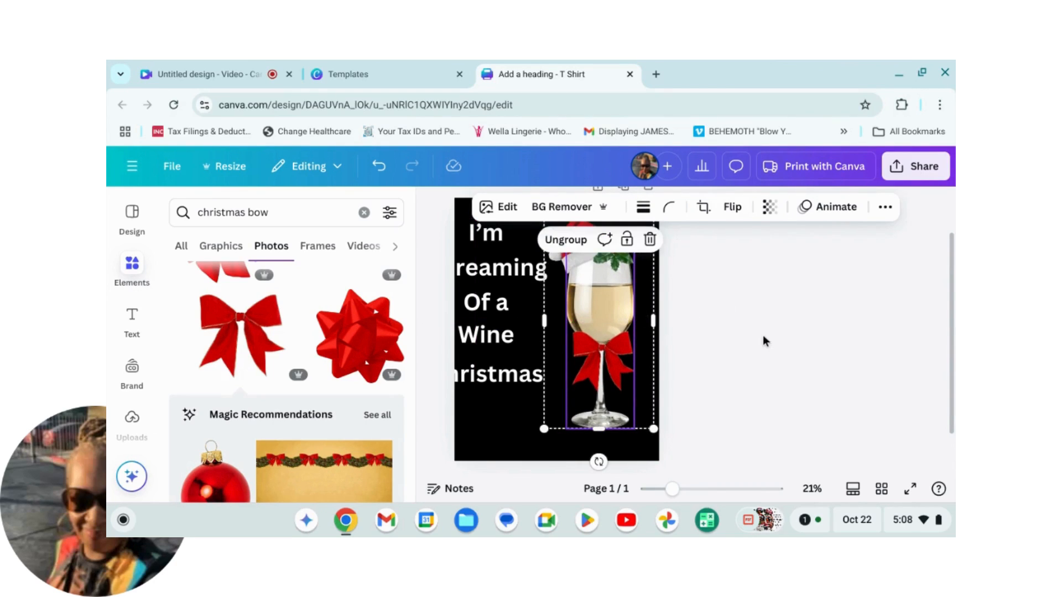
pyautogui.click(670, 252)
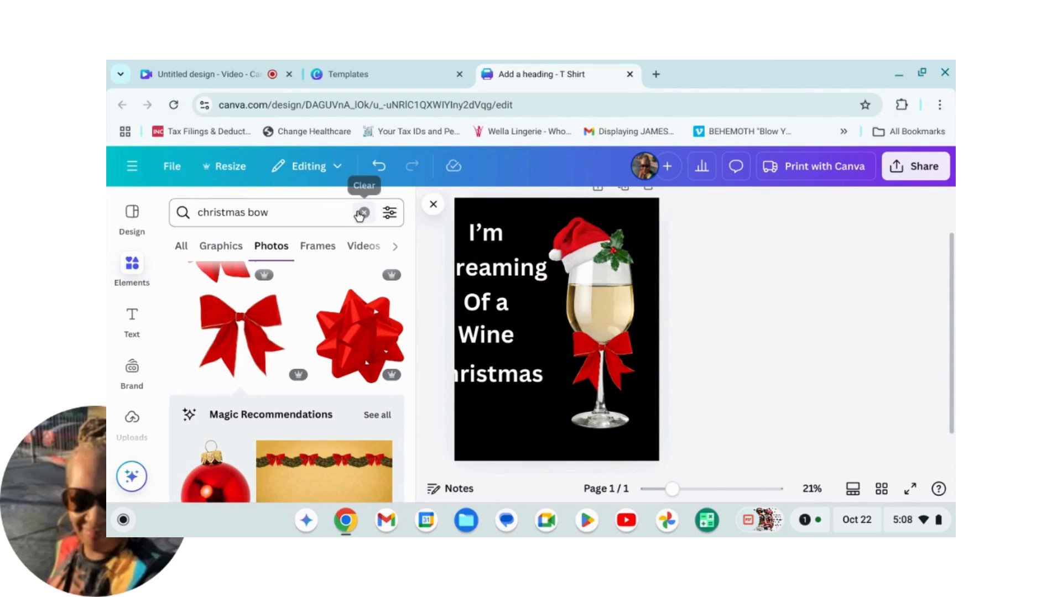
# Step: Replace the previous element search with a search for "stars"
pyautogui.click(364, 215)
pyautogui.click(224, 213)
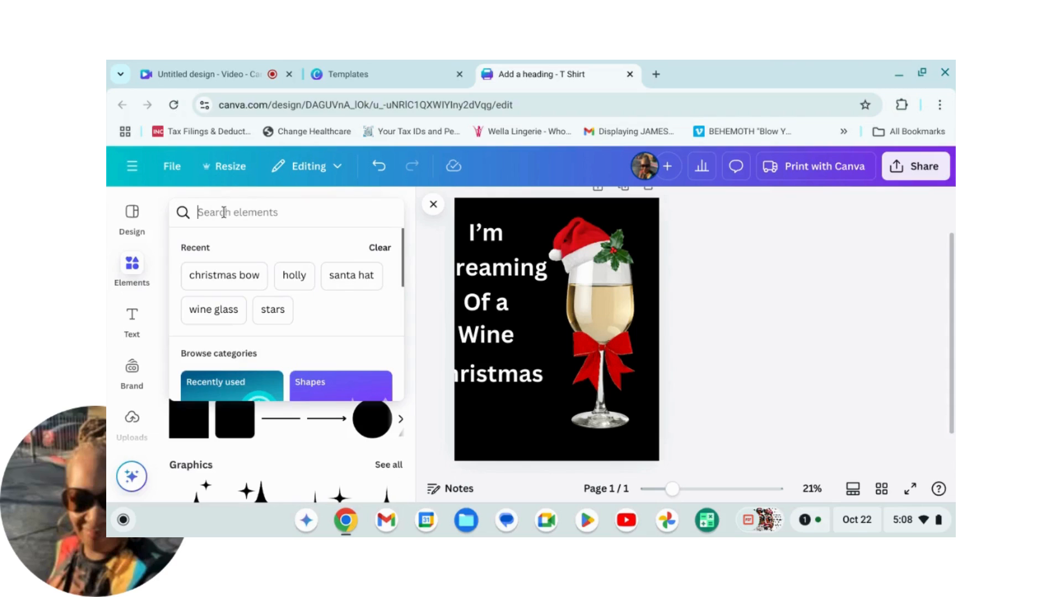
pyautogui.write('st')
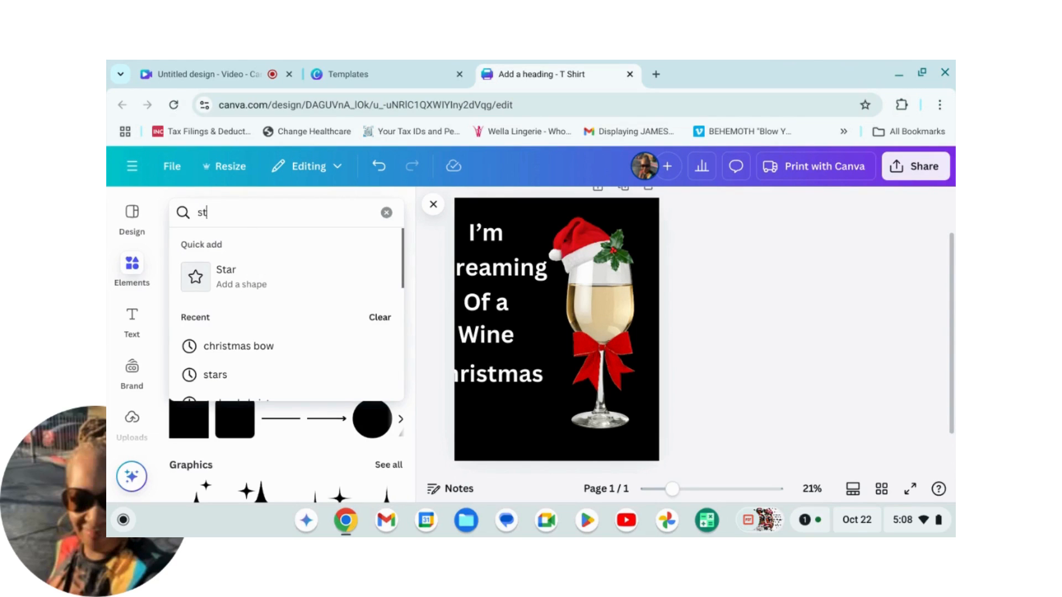
pyautogui.write('ars')
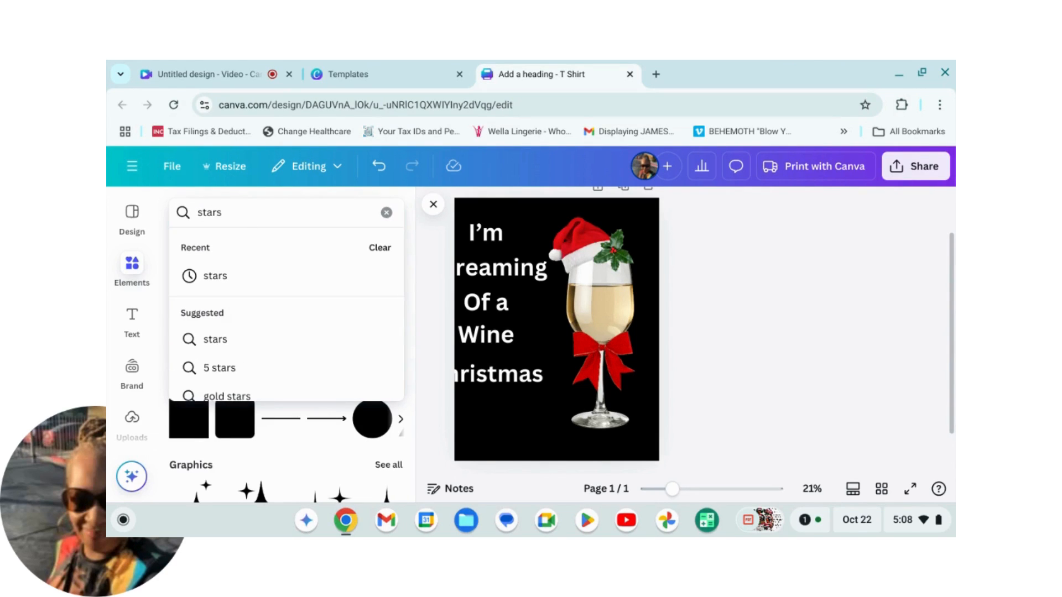
pyautogui.press('Return')
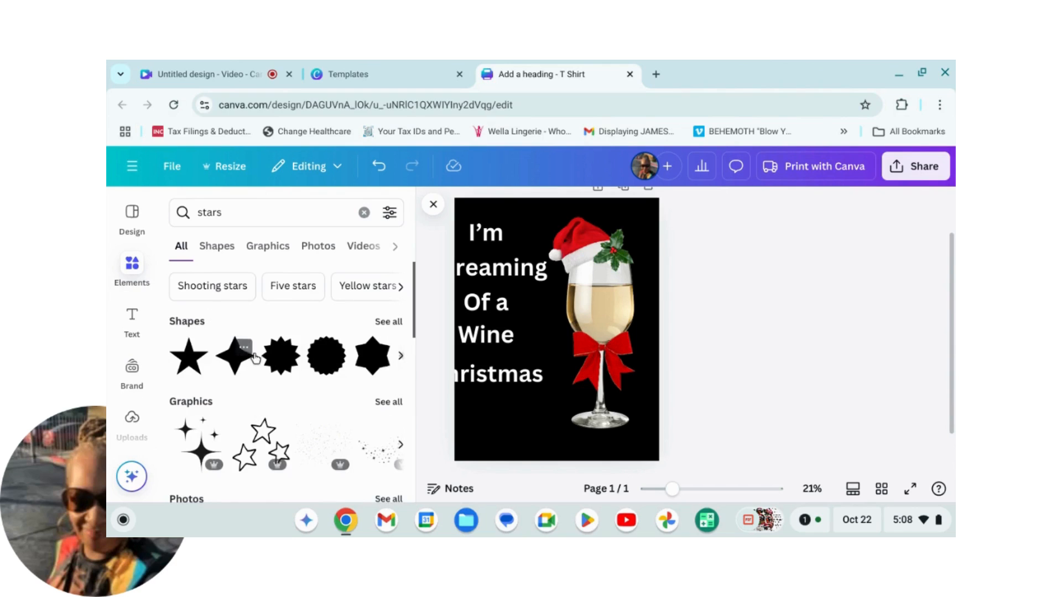
# Step: Add the graphic of three four-pointed sparkles, shrink it, and place it between "I'm" and the Santa hat
pyautogui.click(200, 442)
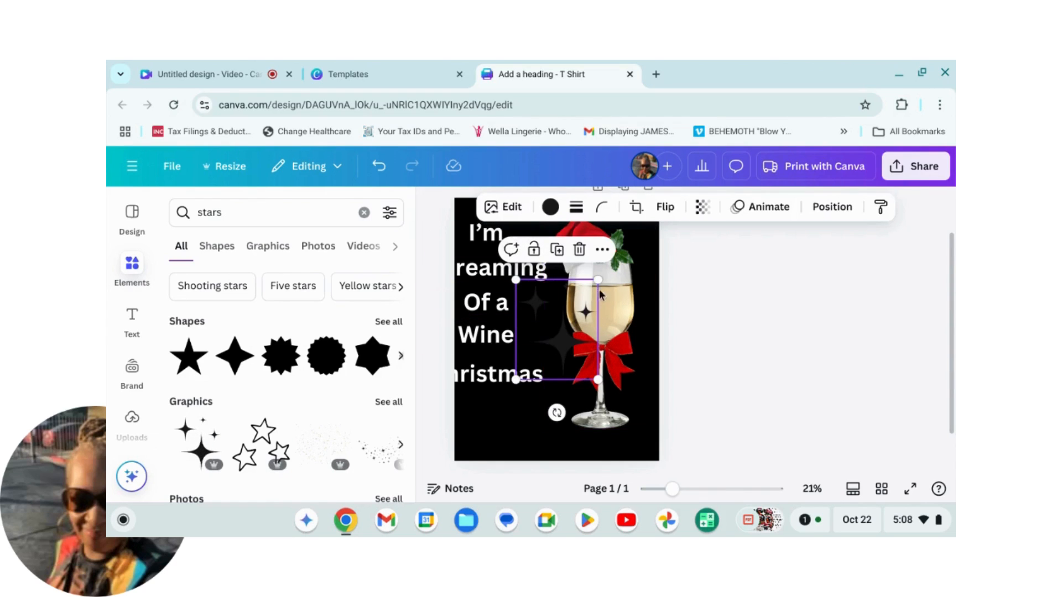
pyautogui.moveTo(600, 278); pyautogui.dragTo(539, 389)
pyautogui.scroll(1, 540, 388)
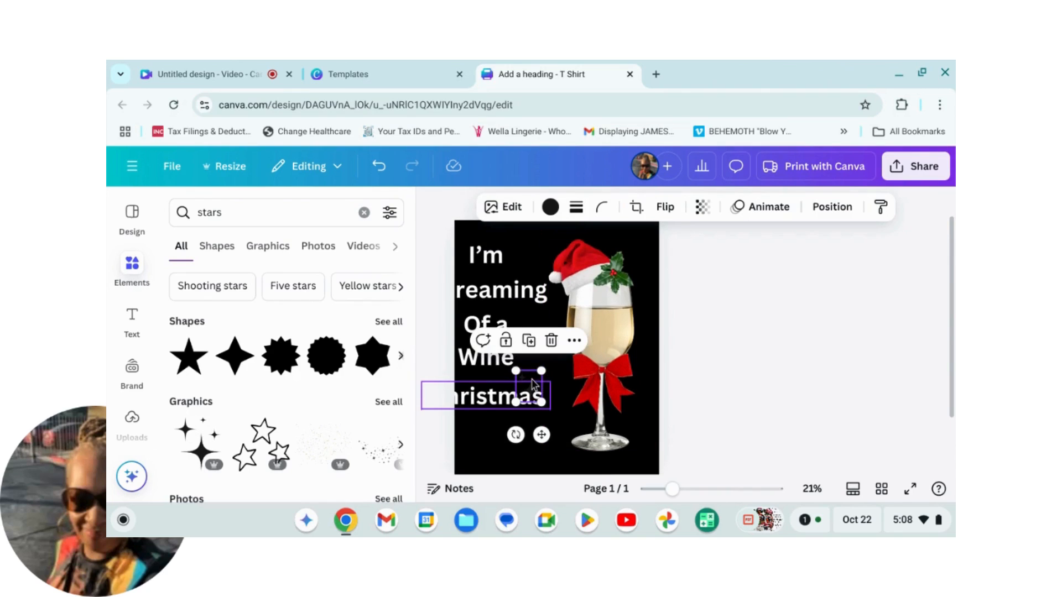
pyautogui.moveTo(535, 385); pyautogui.dragTo(545, 242)
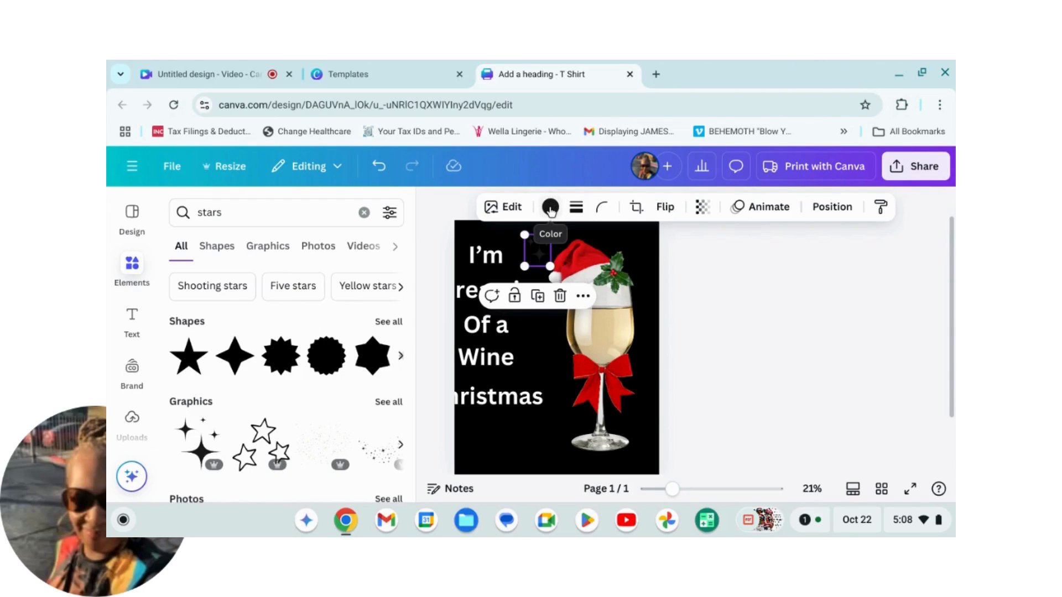
# Step: Recolor the sparkle graphic with the tan photo color taken from the wine glass
pyautogui.click(550, 208)
pyautogui.scroll(-3, 260, 415)
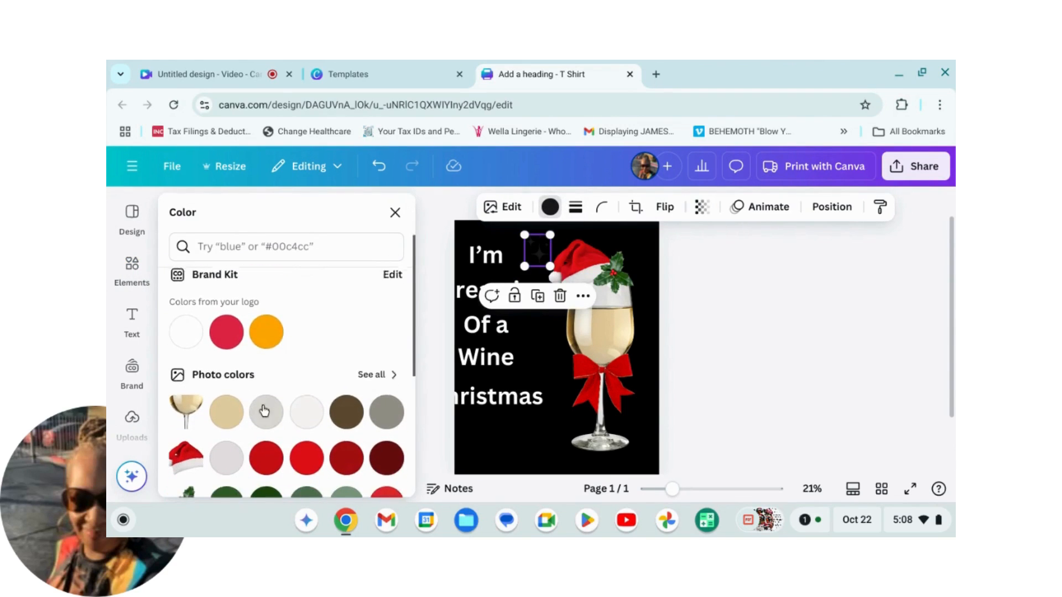
pyautogui.scroll(-1, 264, 411)
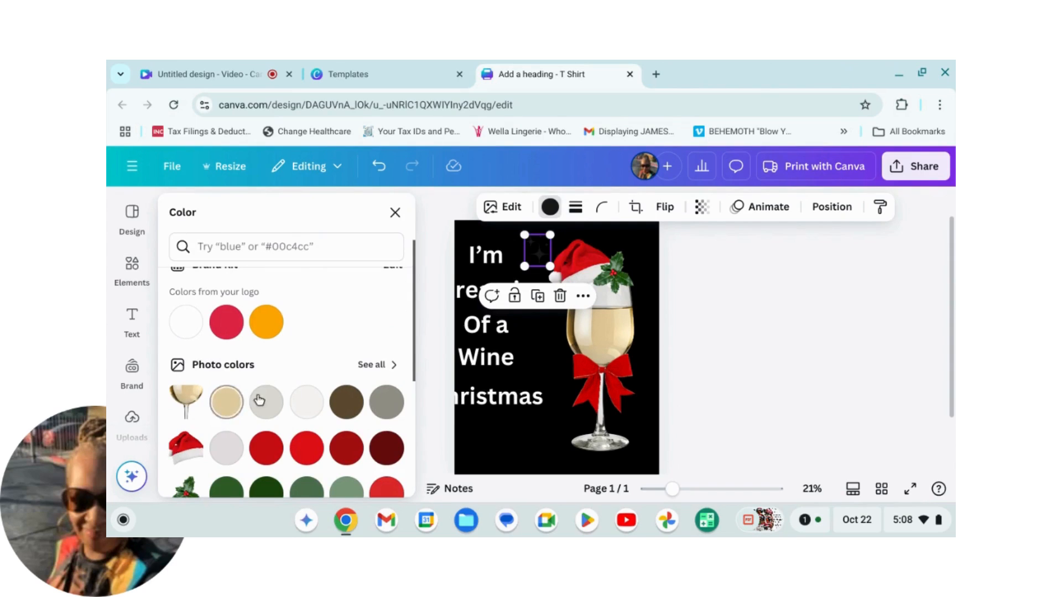
pyautogui.click(224, 407)
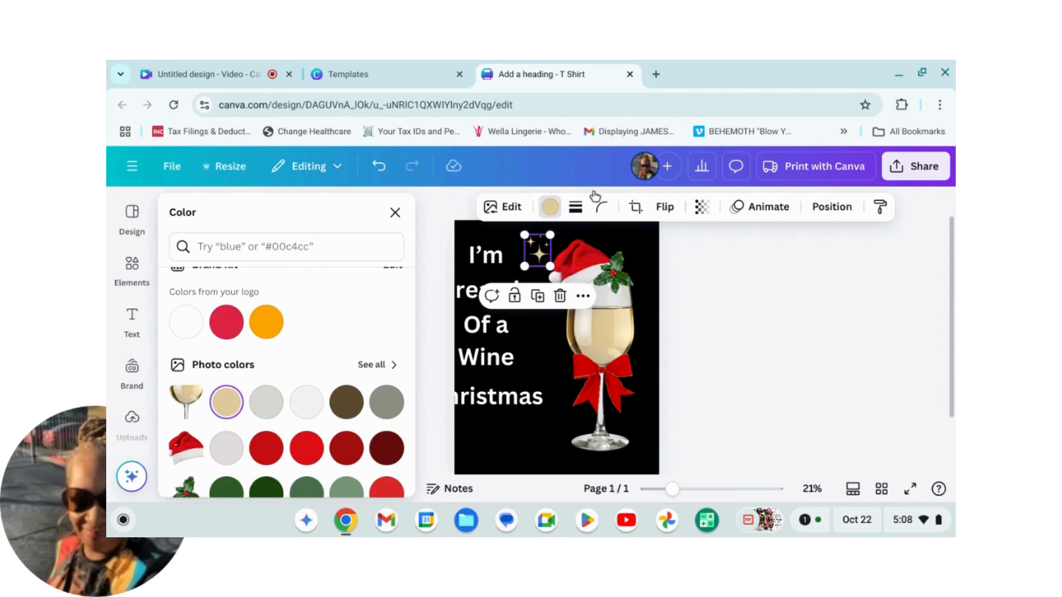
# Step: Duplicate the tan sparkle graphic and place the copy at the end of "Christmas", beside the glass stem
pyautogui.click(538, 298)
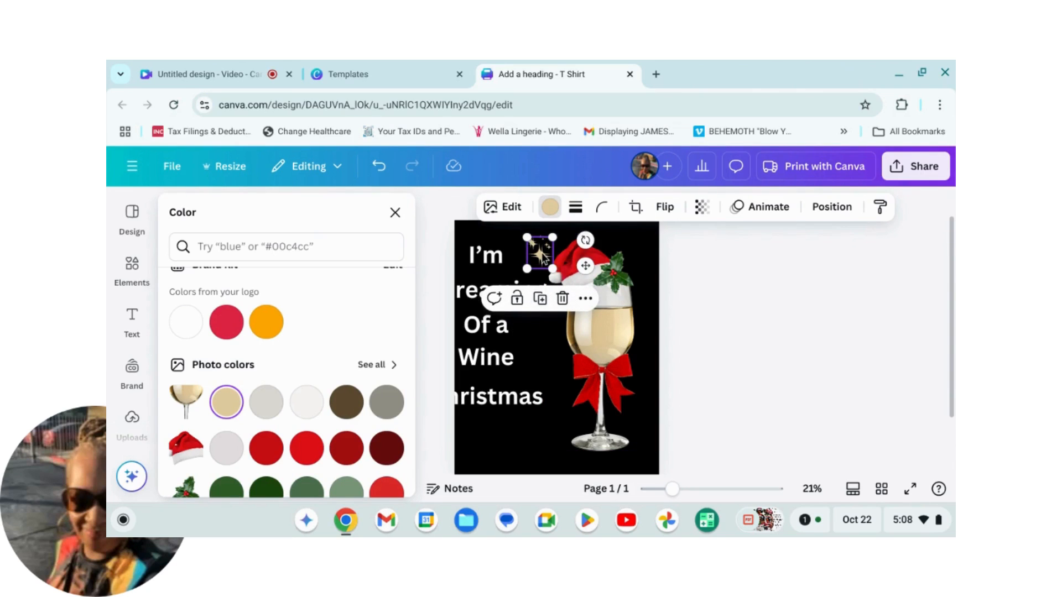
pyautogui.moveTo(543, 257); pyautogui.dragTo(562, 402)
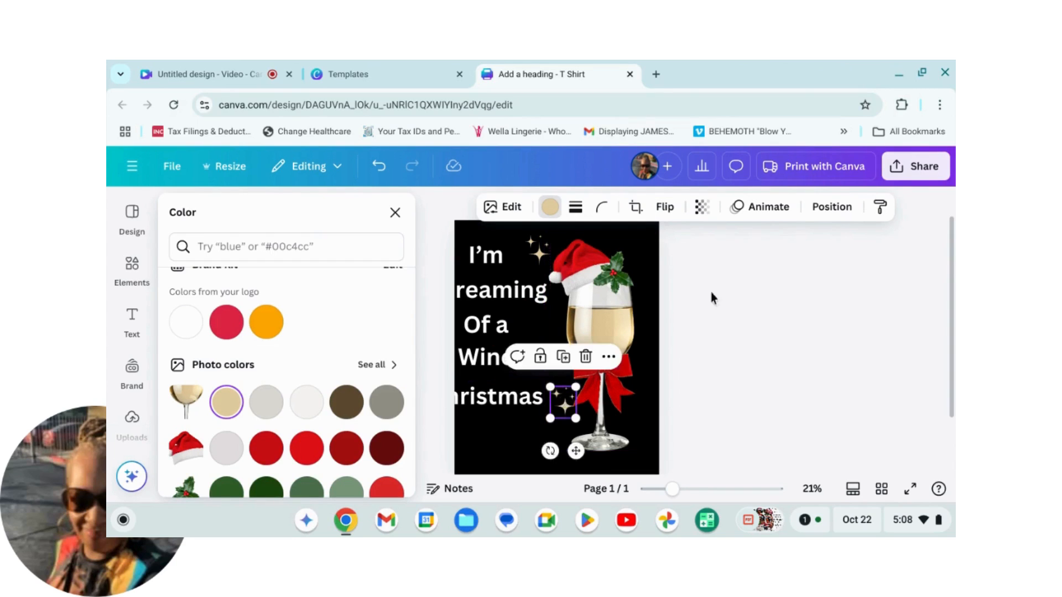
pyautogui.click(395, 214)
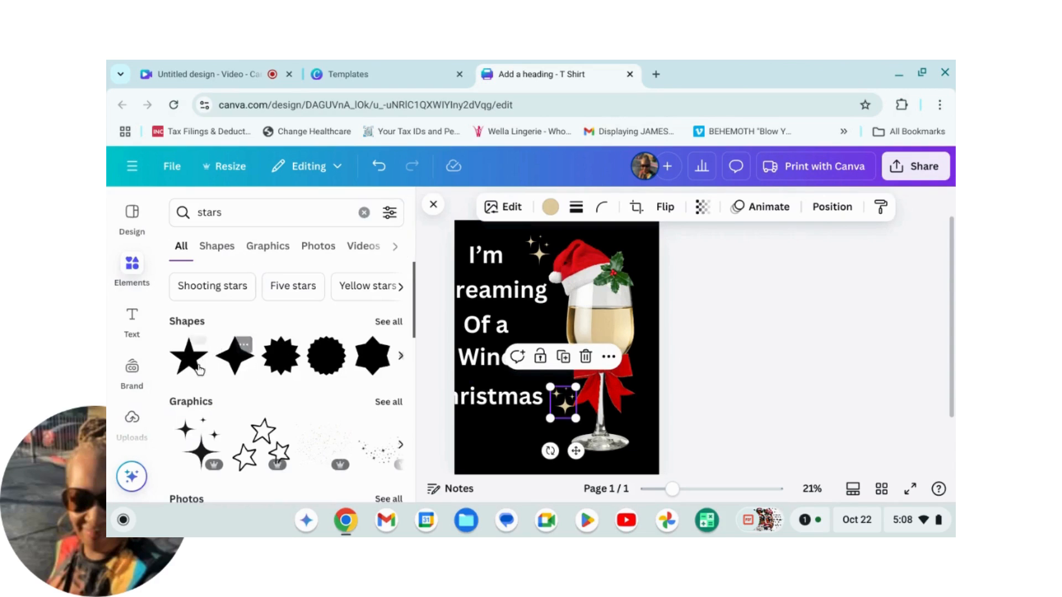
# Step: Add a four-pointed star shape, shrink it, and place it above the holly near the page's upper right corner
pyautogui.click(235, 357)
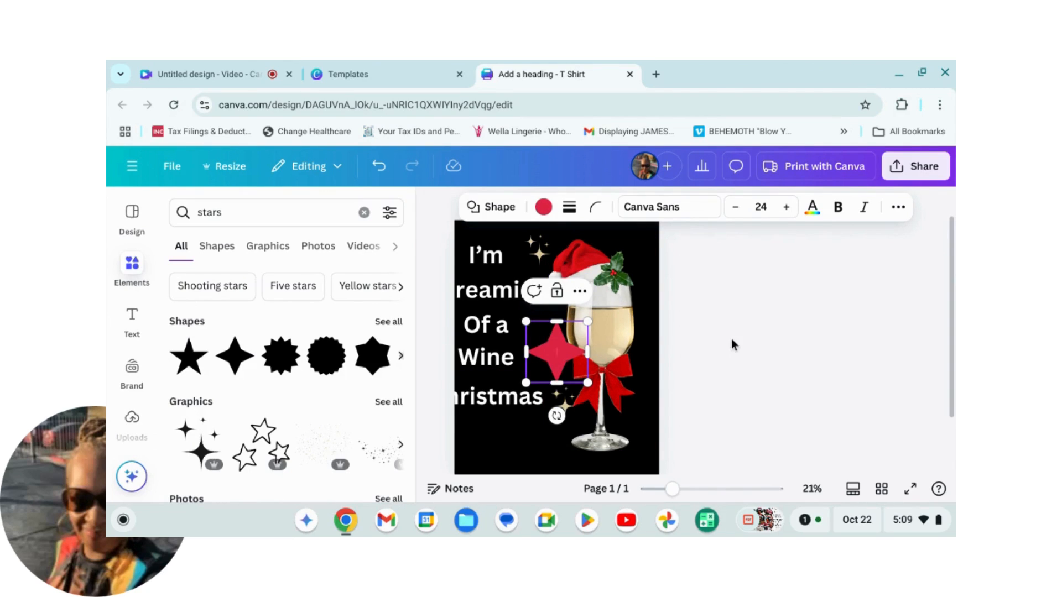
pyautogui.moveTo(557, 352); pyautogui.dragTo(630, 254)
pyautogui.scroll(1, 687, 279)
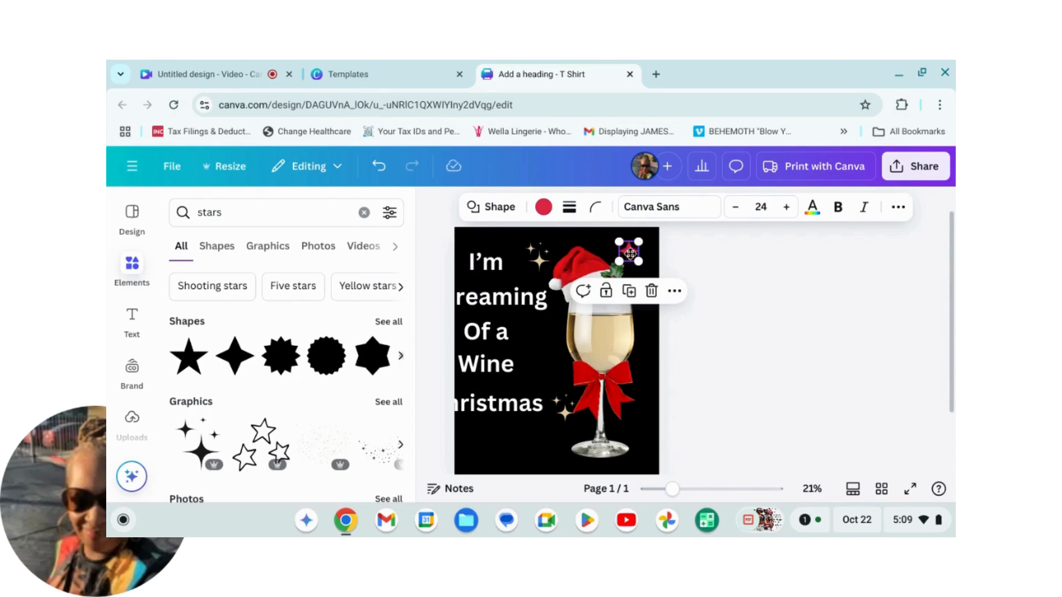
# Step: Recolor the four-pointed star with the wine glass's tan photo color
pyautogui.click(544, 207)
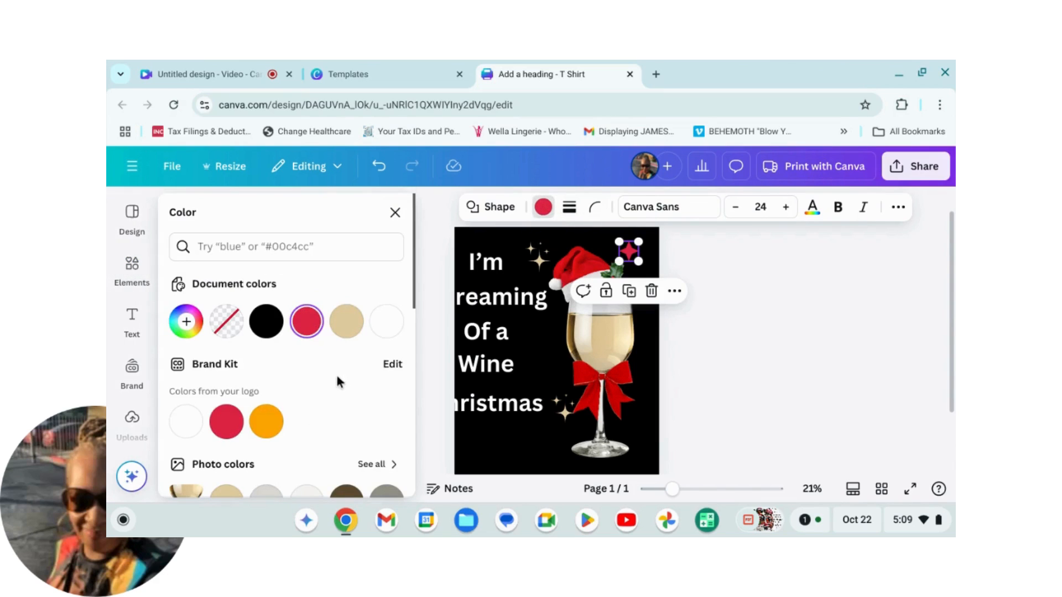
pyautogui.scroll(-3, 335, 381)
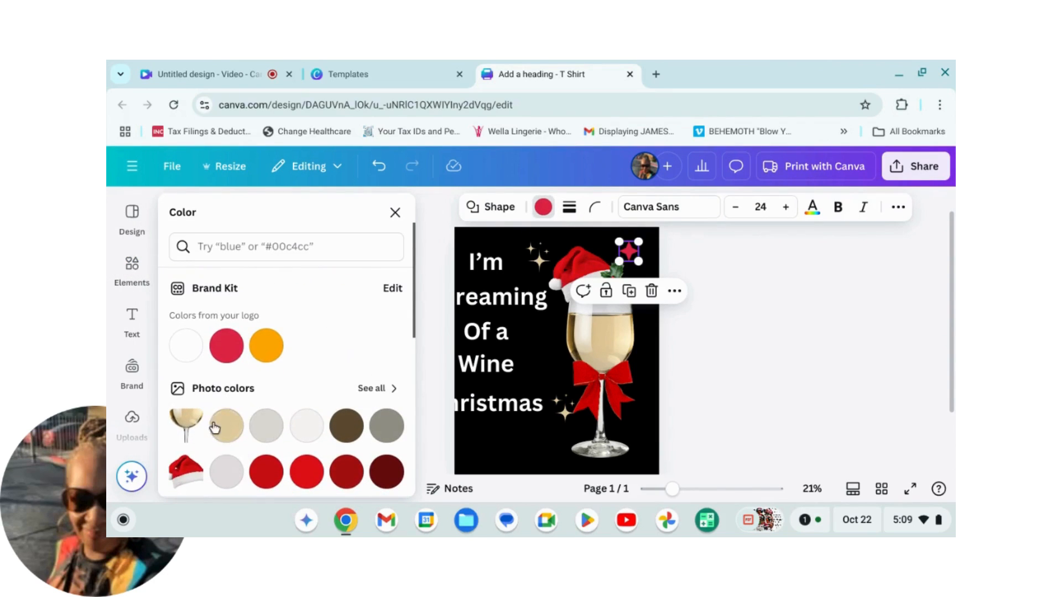
pyautogui.click(215, 428)
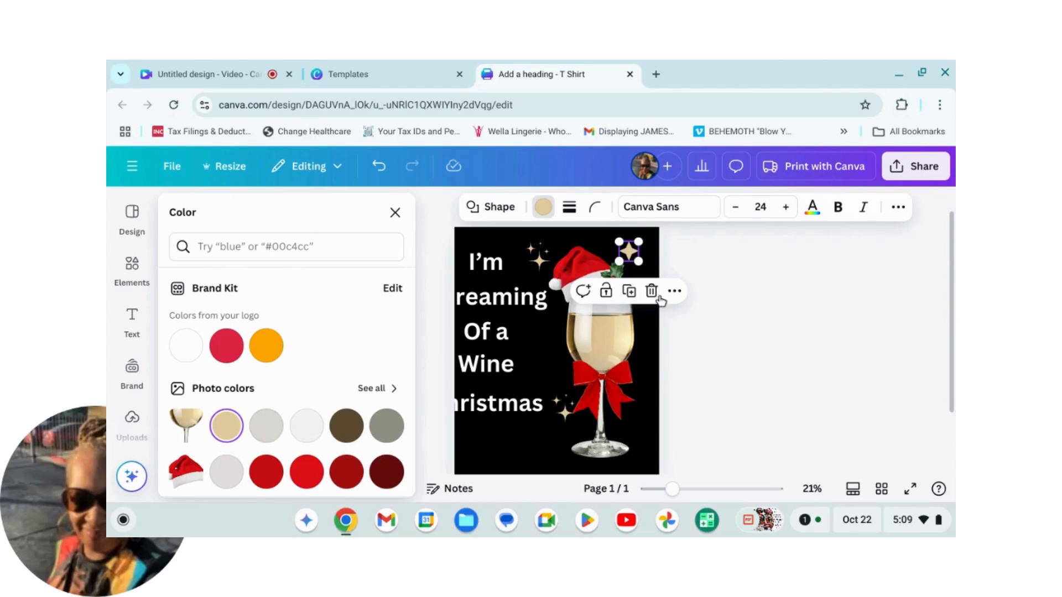
# Step: Duplicate the tan star twice, placing one copy right of the glass stem and the other beside "Wine"
pyautogui.click(630, 293)
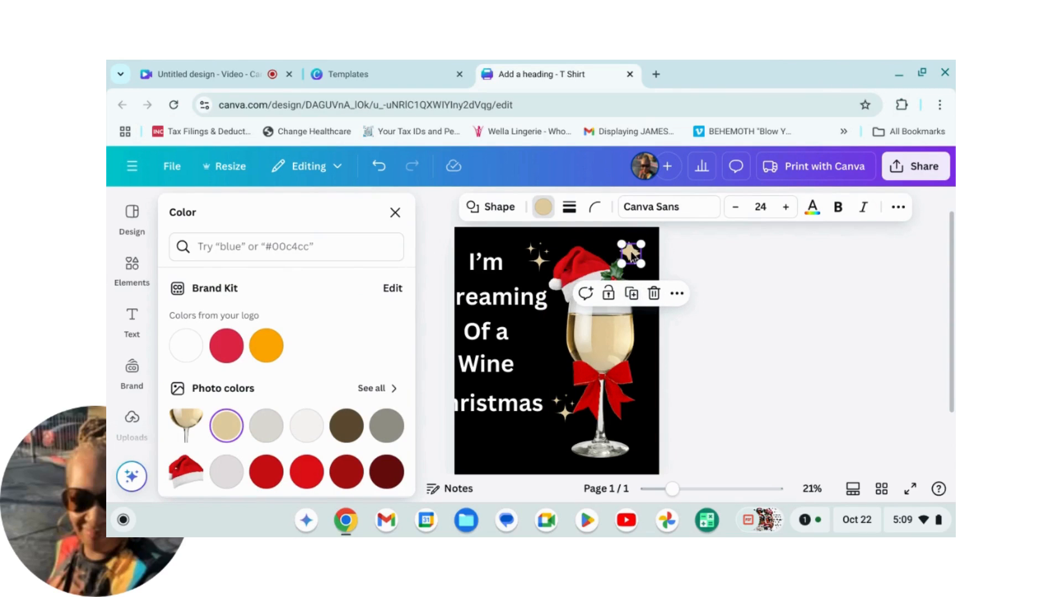
pyautogui.moveTo(631, 253); pyautogui.dragTo(643, 416)
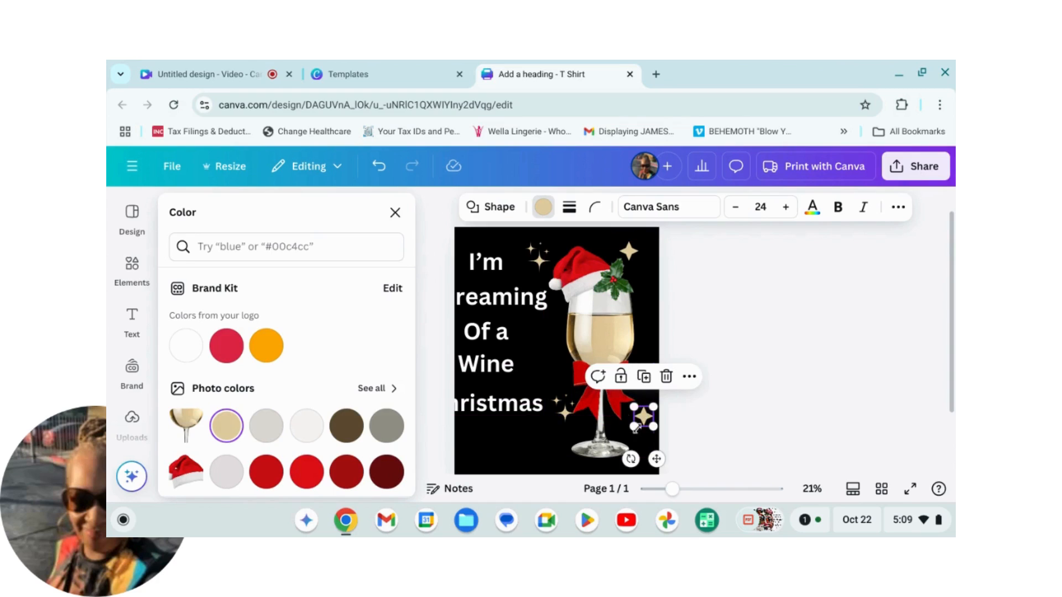
pyautogui.click(649, 379)
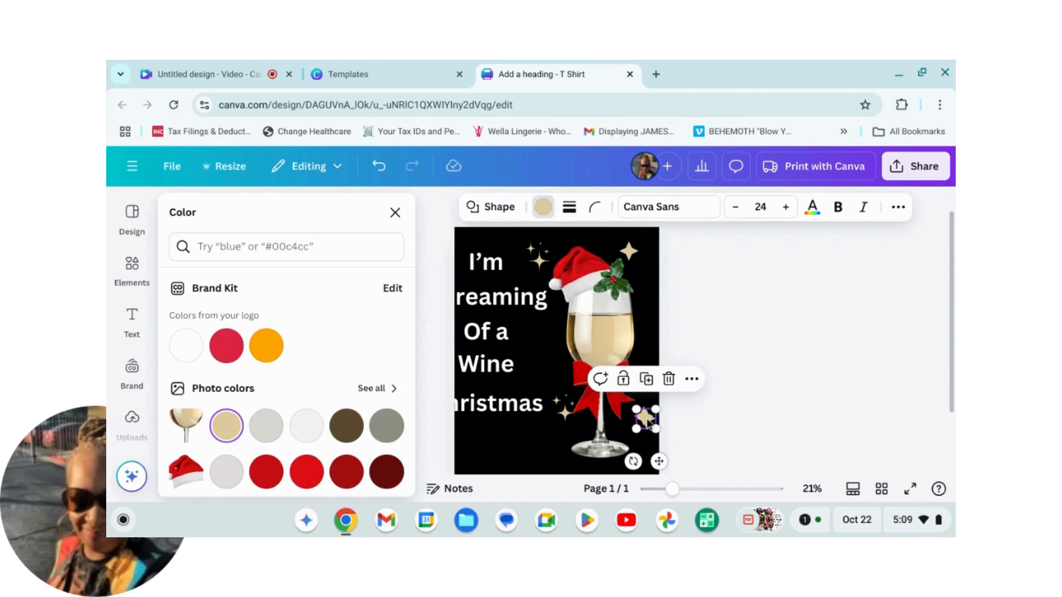
pyautogui.moveTo(647, 420); pyautogui.dragTo(536, 363)
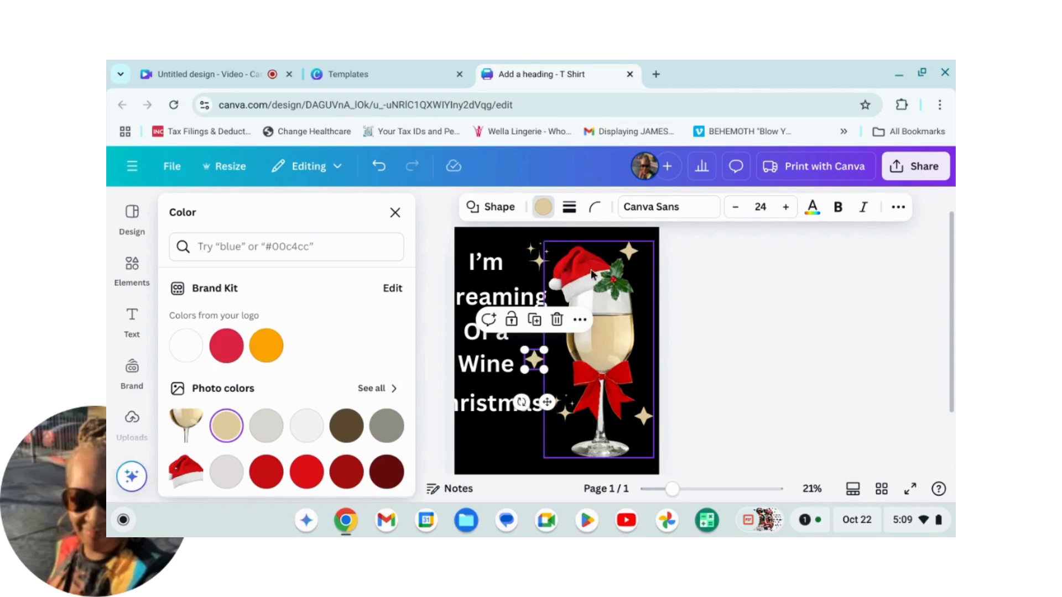
# Step: Recolor the star beside "Wine" with the brand red #de2645 and move it to the right of the glass's bowl
pyautogui.click(543, 206)
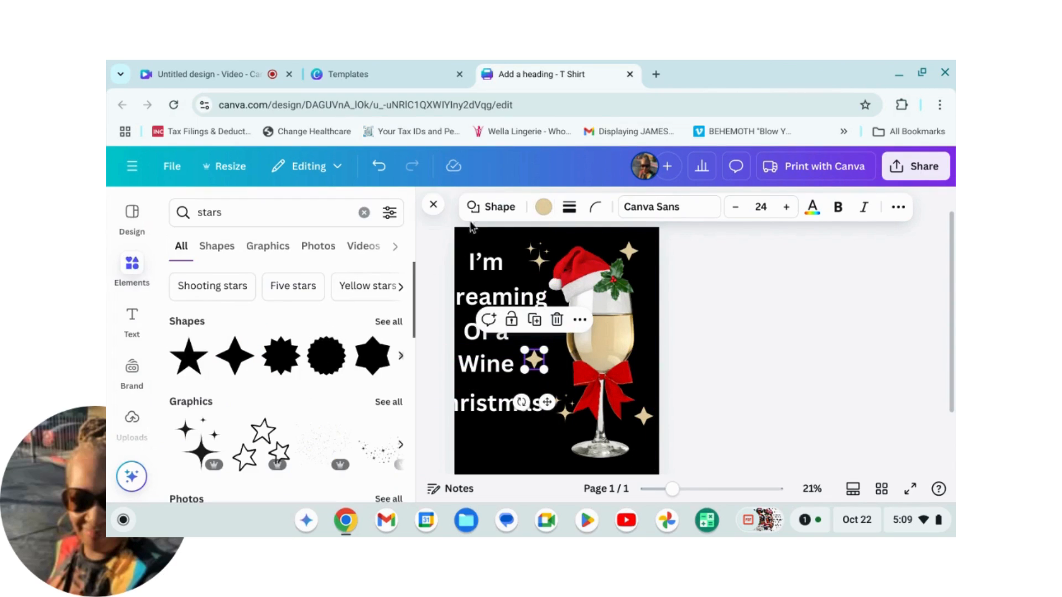
pyautogui.click(543, 207)
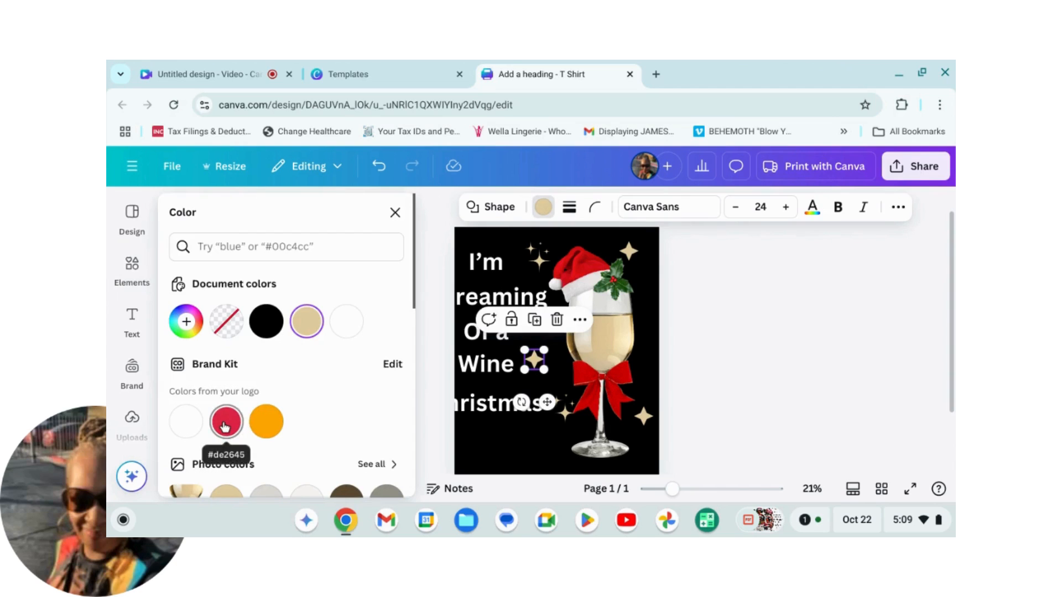
pyautogui.scroll(-1, 235, 414)
pyautogui.click(233, 403)
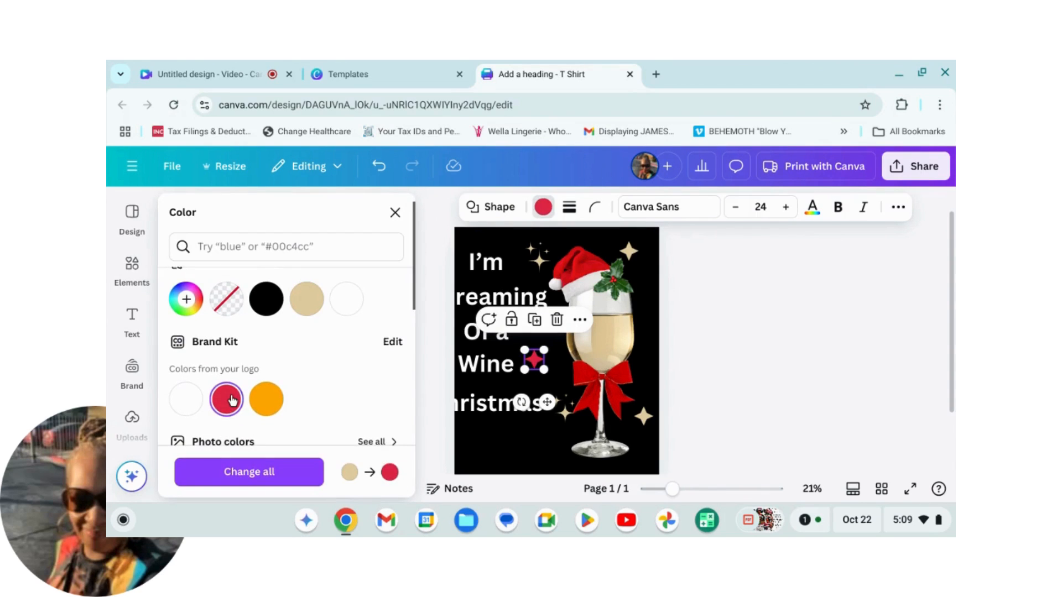
pyautogui.click(731, 324)
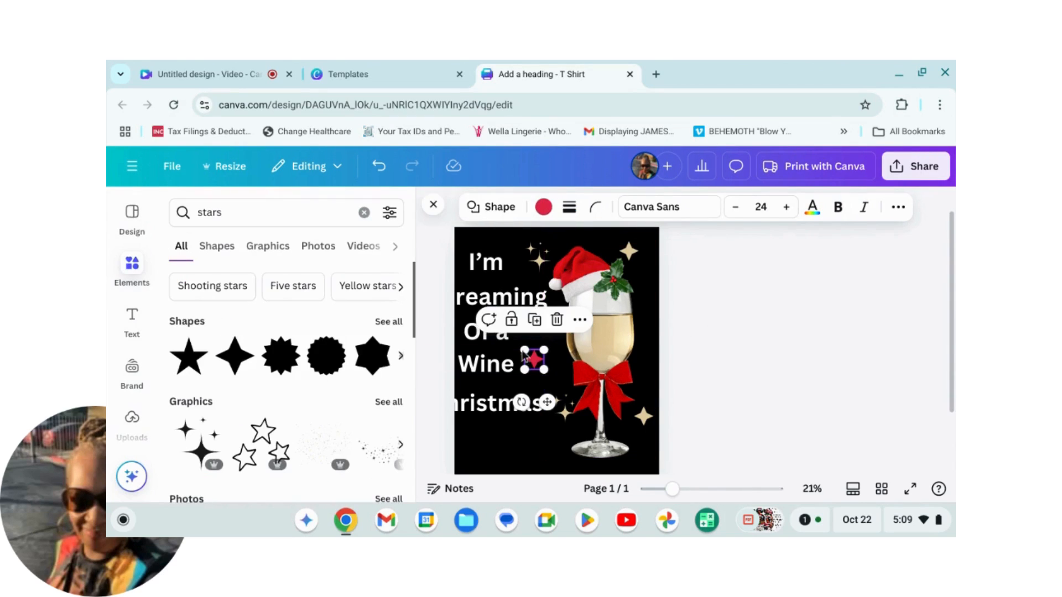
pyautogui.click(755, 303)
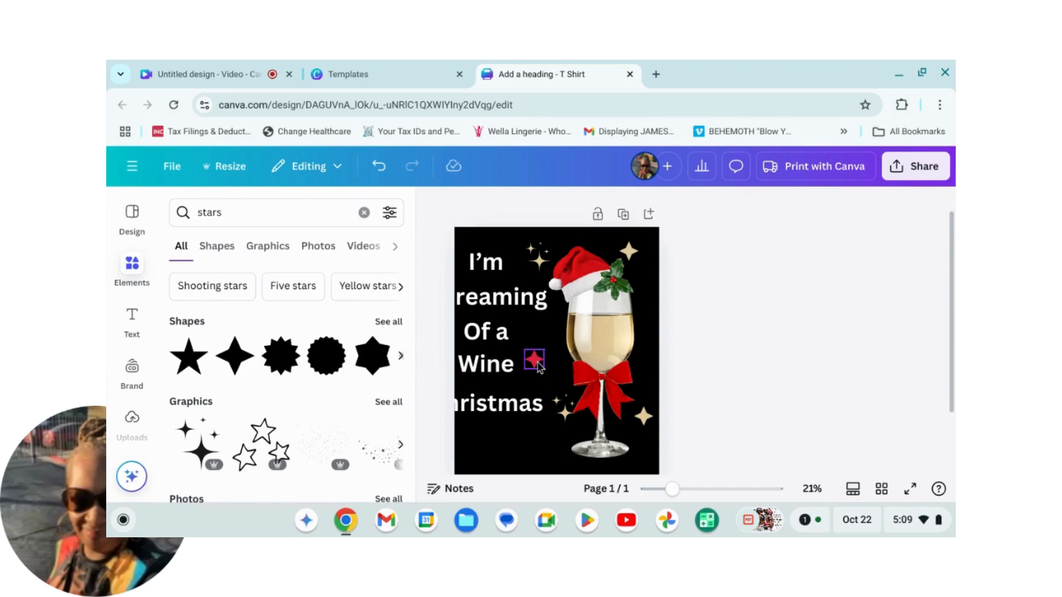
pyautogui.moveTo(538, 367); pyautogui.dragTo(651, 332)
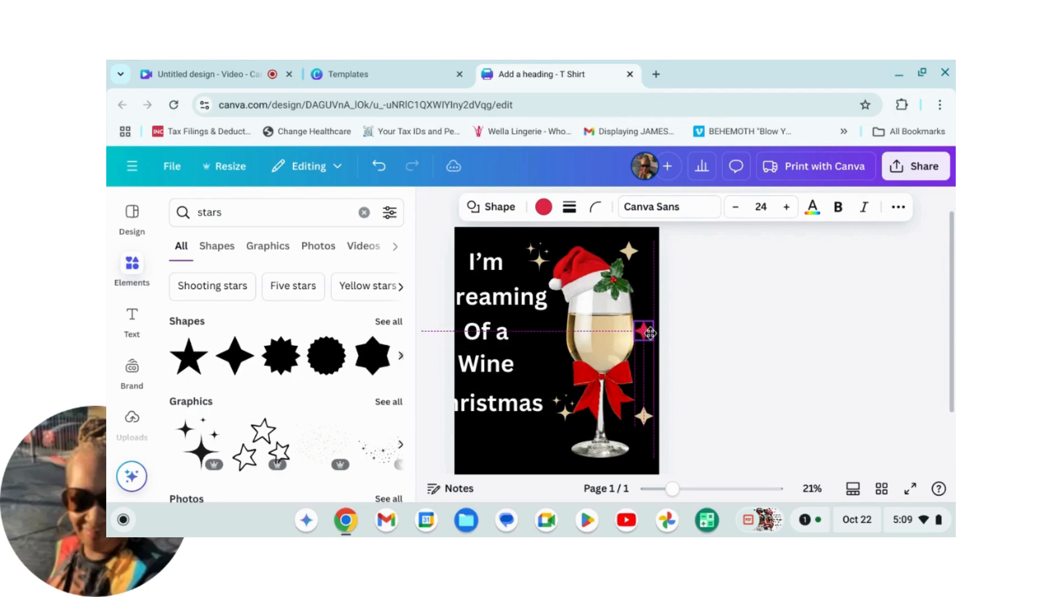
# Step: Move "Christmas" right and down until its first letter is on the page, and move "Wine" to the right
pyautogui.moveTo(505, 408); pyautogui.dragTo(523, 421)
pyautogui.moveTo(492, 365); pyautogui.dragTo(517, 365)
pyautogui.click(430, 208)
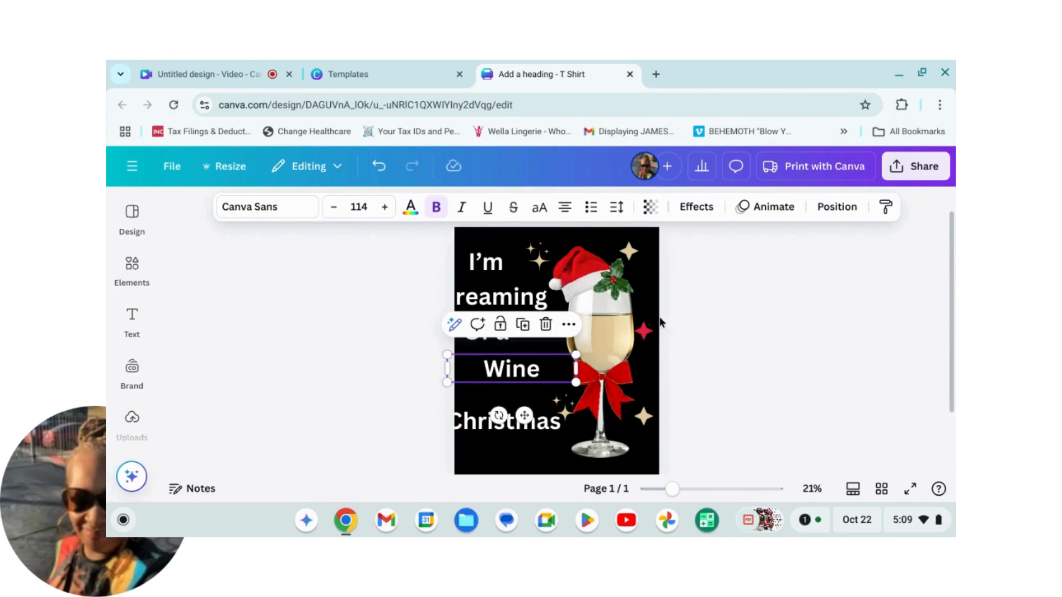
# Step: Move the wine glass group right toward the page edge and place the upper sparkle graphic over the Santa hat's top
pyautogui.moveTo(614, 314); pyautogui.dragTo(627, 314)
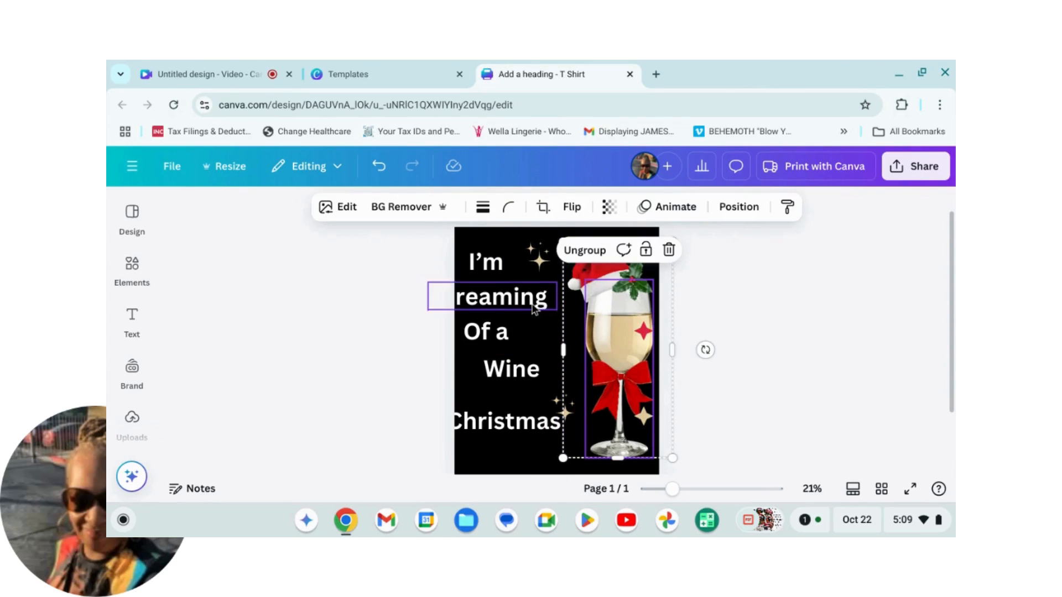
pyautogui.moveTo(543, 260); pyautogui.dragTo(593, 256)
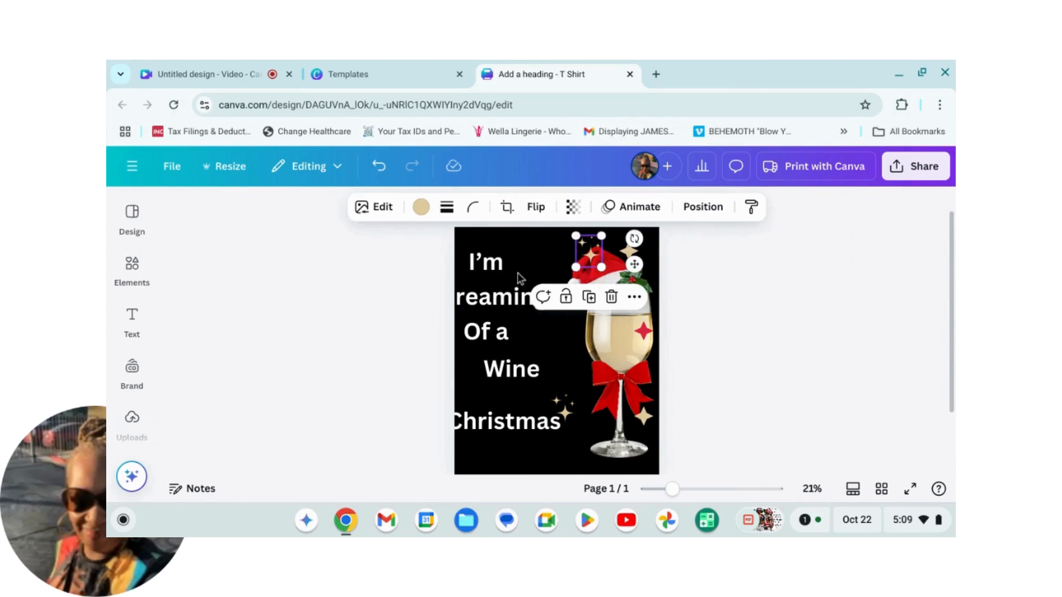
# Step: Rearrange the headline by moving "I'm" right, "Dreaming" fully onto the page beneath it, and "Of a" and "Wine" up below
pyautogui.moveTo(490, 265); pyautogui.dragTo(532, 292)
pyautogui.click(773, 367)
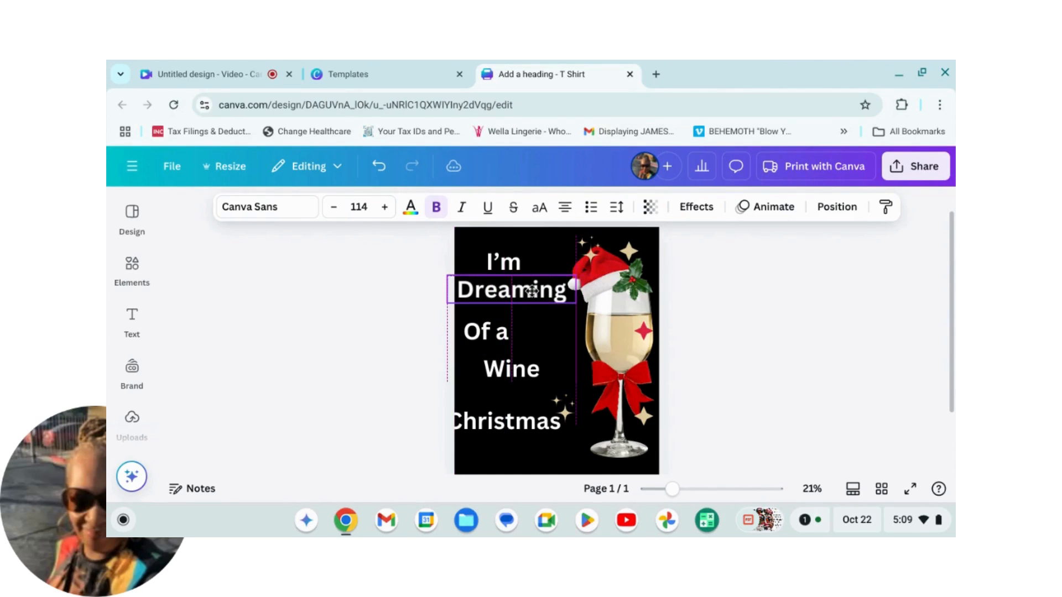
pyautogui.click(726, 356)
pyautogui.moveTo(494, 338); pyautogui.dragTo(538, 322)
pyautogui.moveTo(511, 368); pyautogui.dragTo(503, 342)
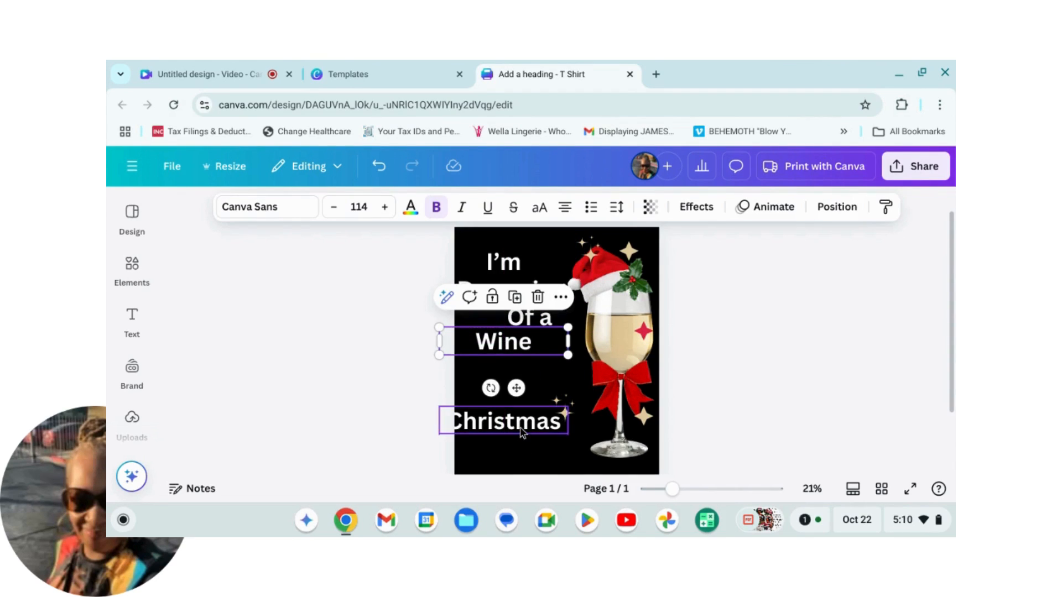
pyautogui.click(819, 374)
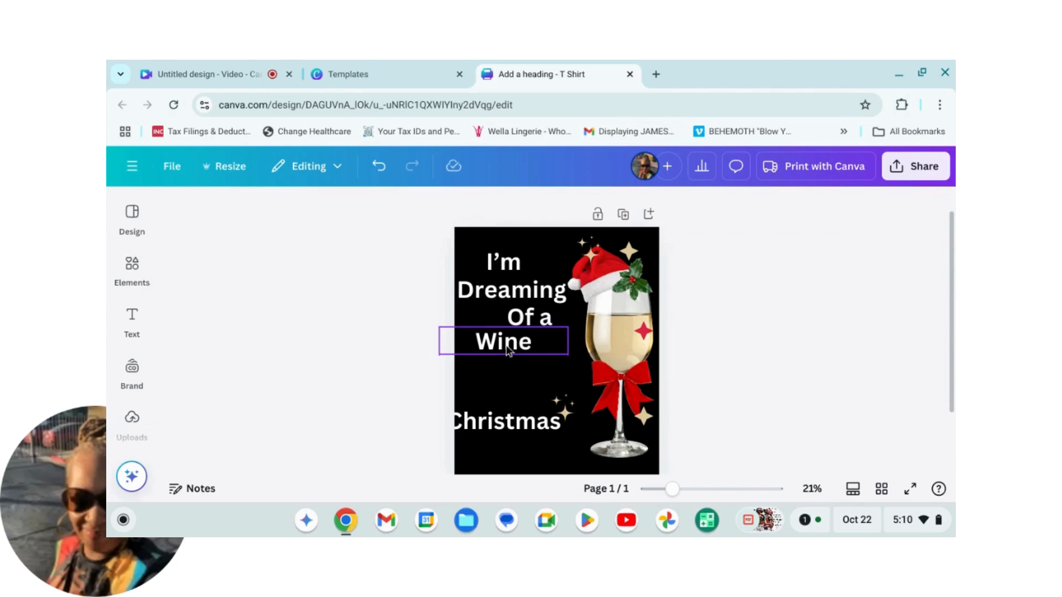
# Step: Duplicate "Wine", change the upper copy's text to "White", and stack "White" and "Wine" below "Of a"
pyautogui.moveTo(514, 347)
pyautogui.mouseDown()
pyautogui.moveTo(513, 400)
pyautogui.moveTo(523, 357)
pyautogui.mouseUp()
pyautogui.doubleClick(522, 357)
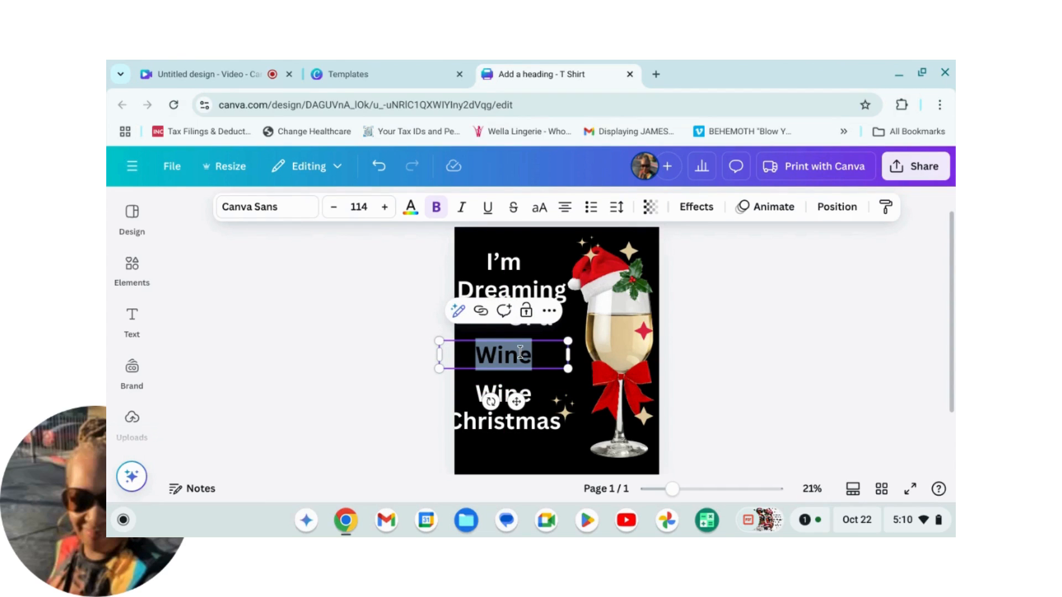
pyautogui.write('Wh')
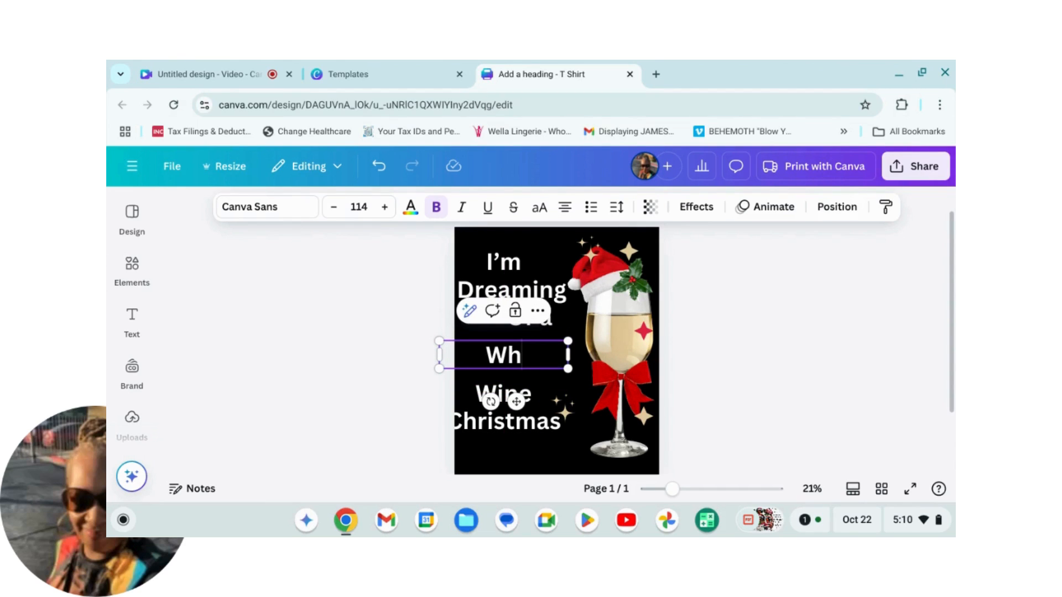
pyautogui.write('ite')
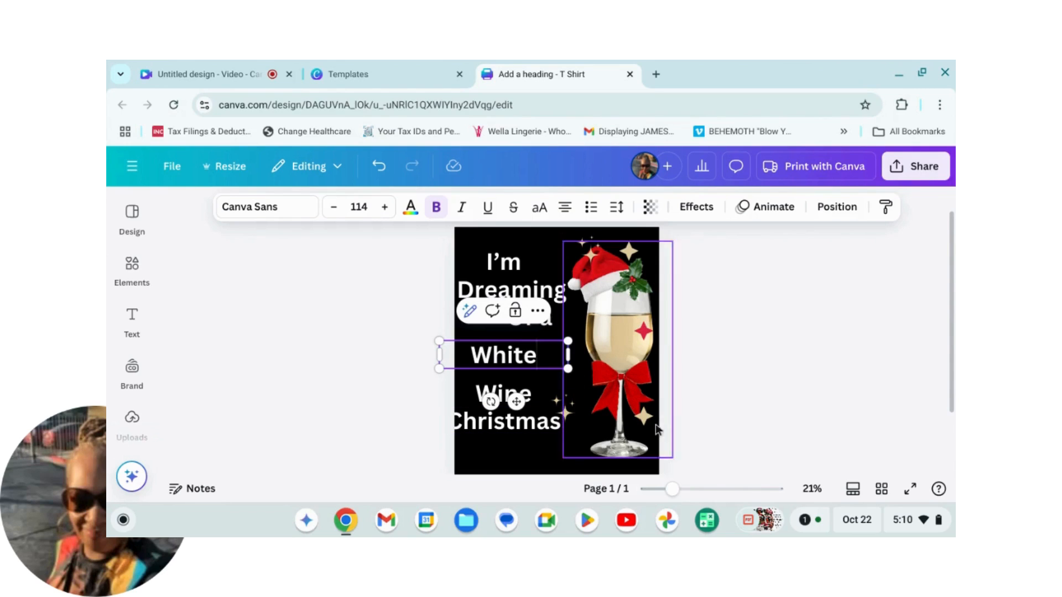
pyautogui.click(861, 326)
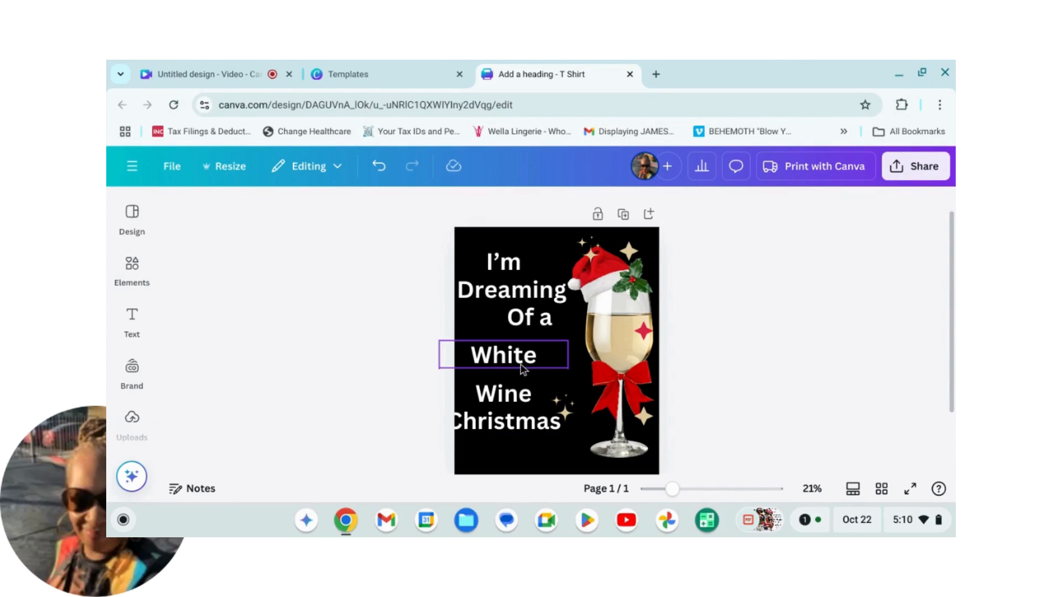
pyautogui.moveTo(531, 364); pyautogui.dragTo(530, 359)
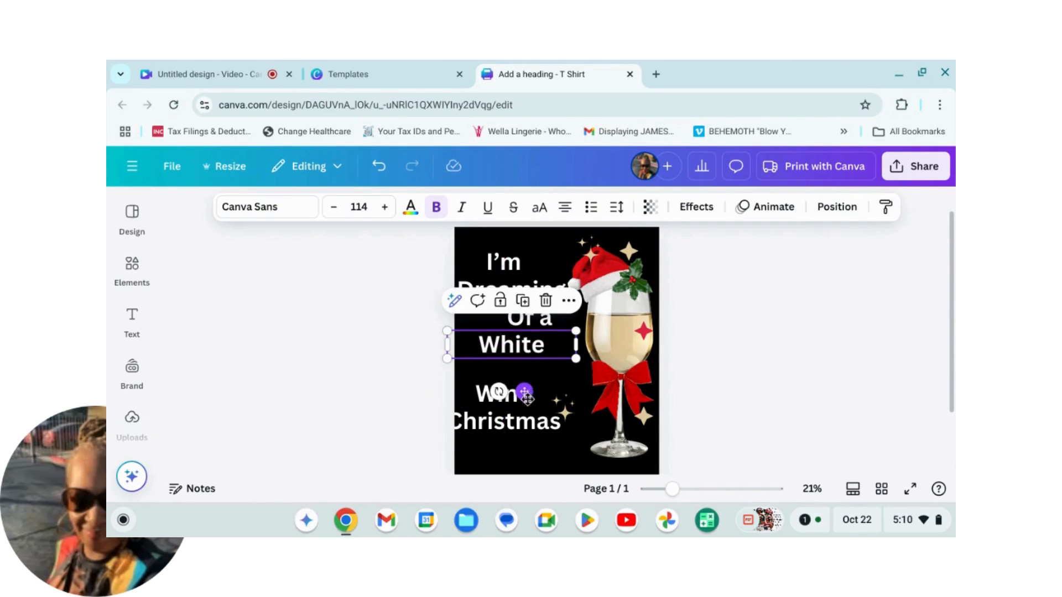
pyautogui.moveTo(527, 397); pyautogui.dragTo(523, 386)
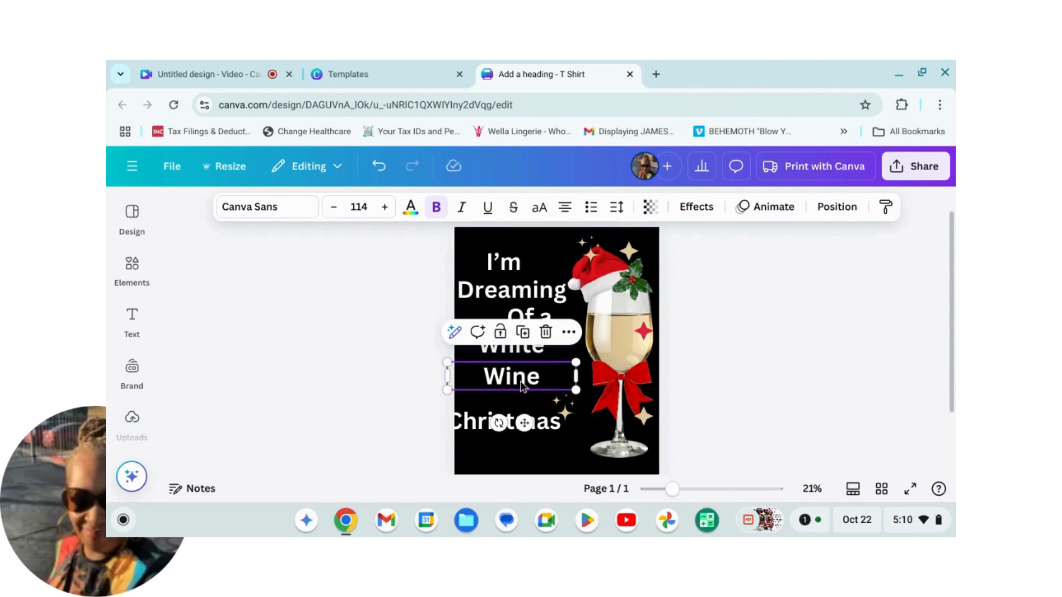
# Step: Recolor the text "I'm", "Dreaming" and "Of a" with the red document color #de2645
pyautogui.click(514, 263)
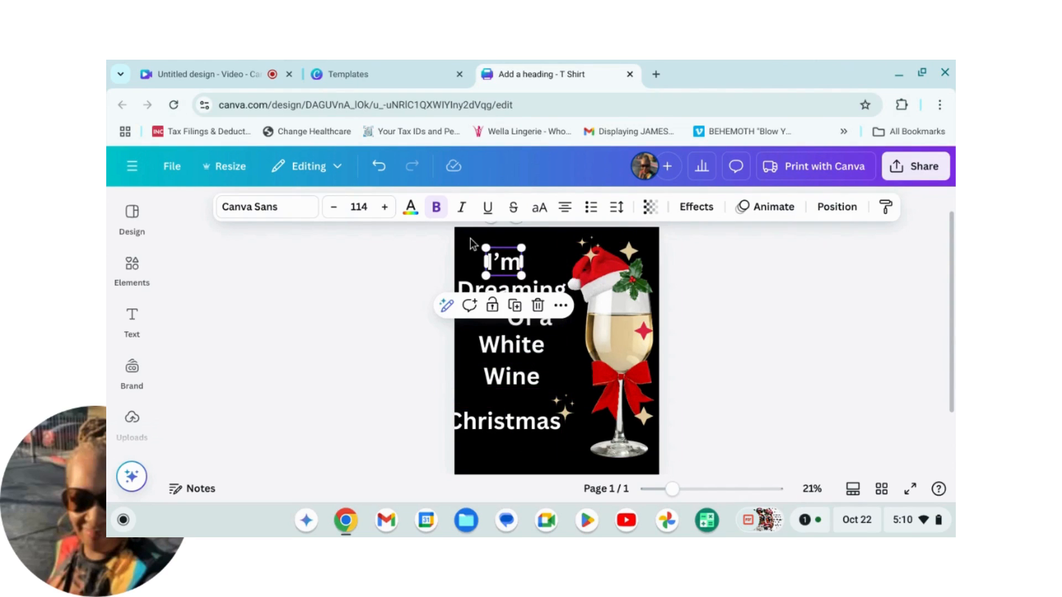
pyautogui.click(410, 209)
pyautogui.click(266, 321)
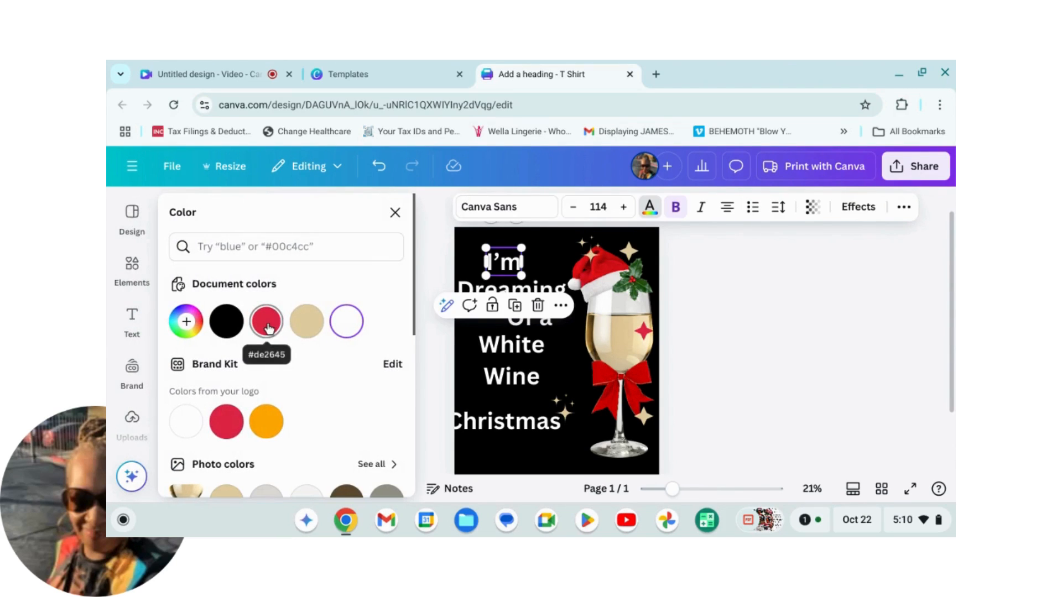
pyautogui.click(511, 290)
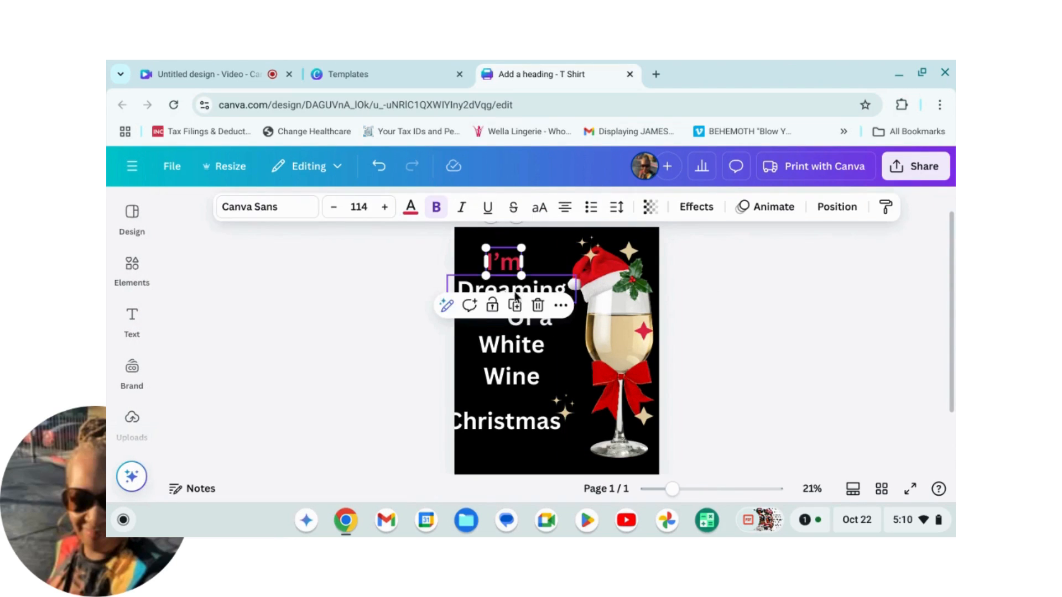
pyautogui.click(410, 209)
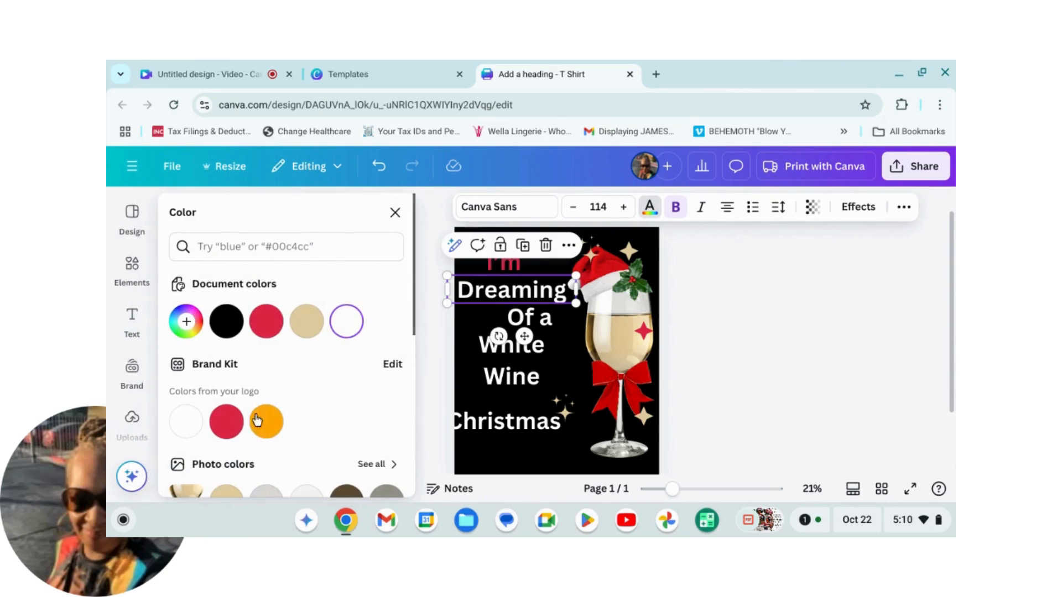
pyautogui.click(266, 329)
pyautogui.click(546, 322)
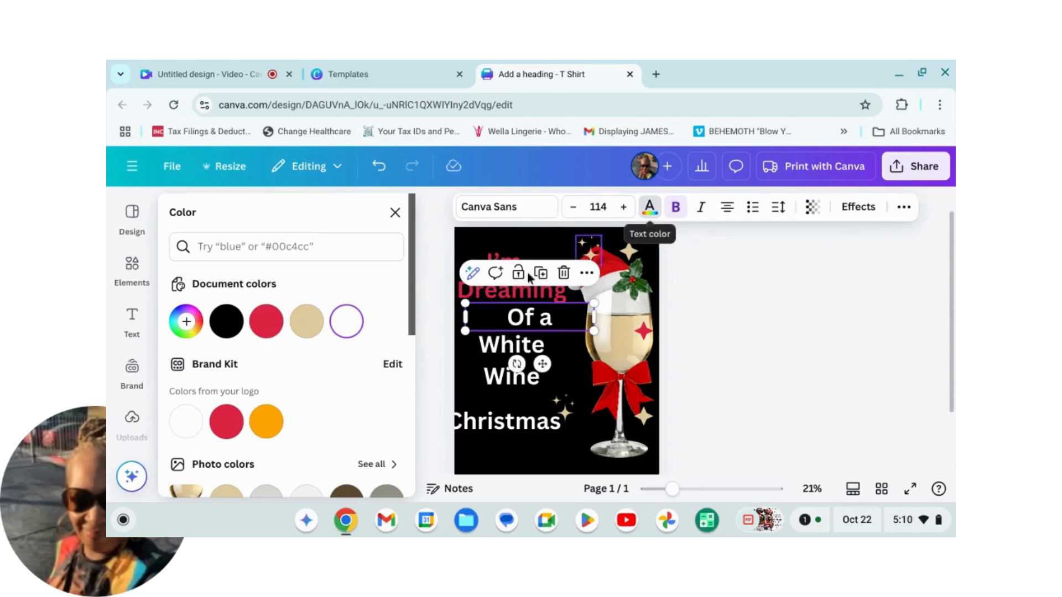
pyautogui.click(267, 325)
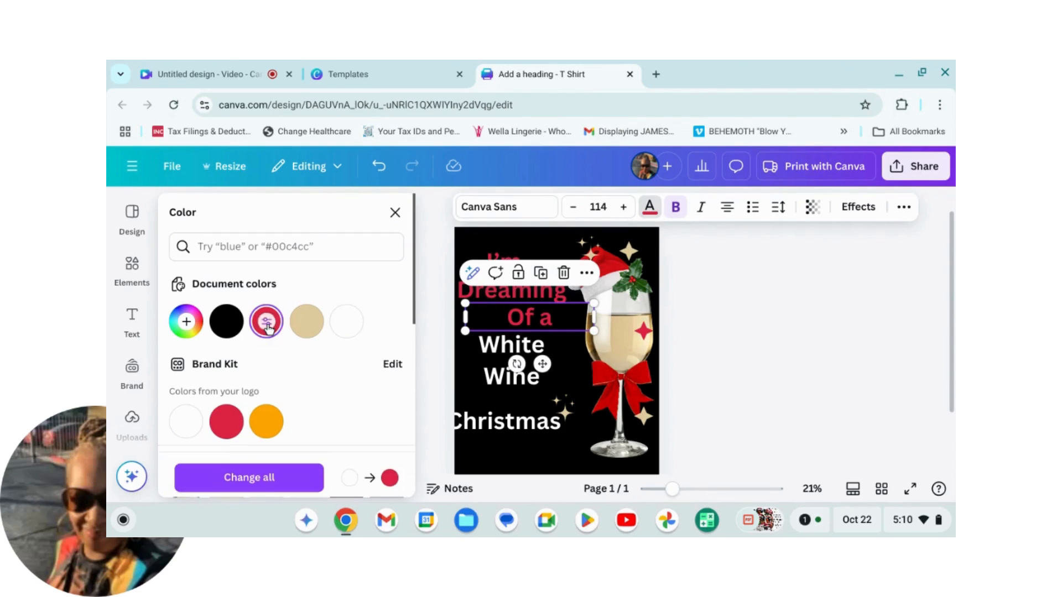
# Step: Recolor the words "White" and "Wine" with the tan document color #e2cc9f
pyautogui.click(518, 352)
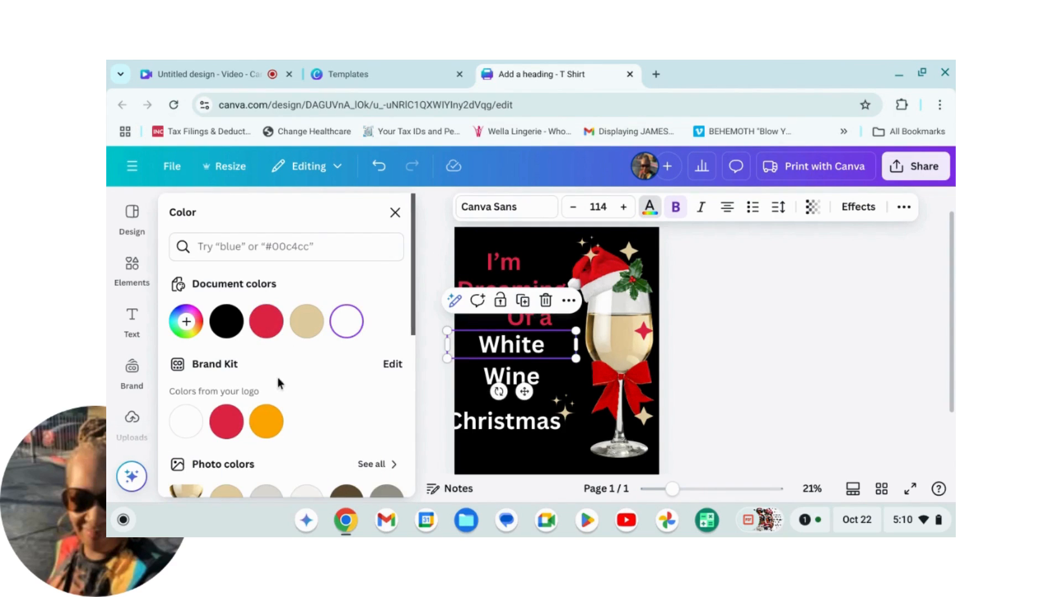
pyautogui.scroll(-1, 282, 379)
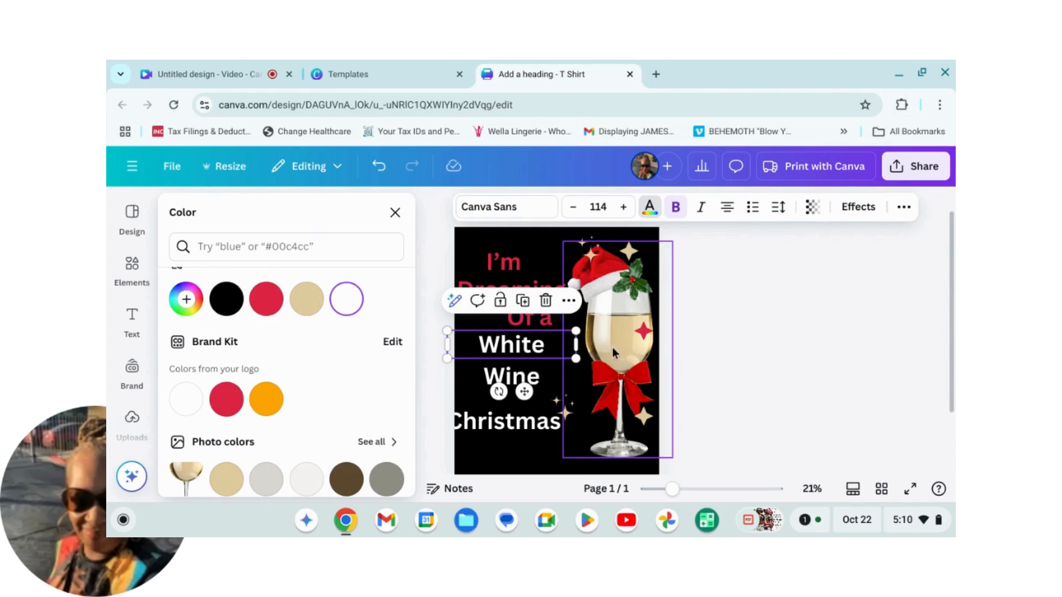
pyautogui.click(306, 299)
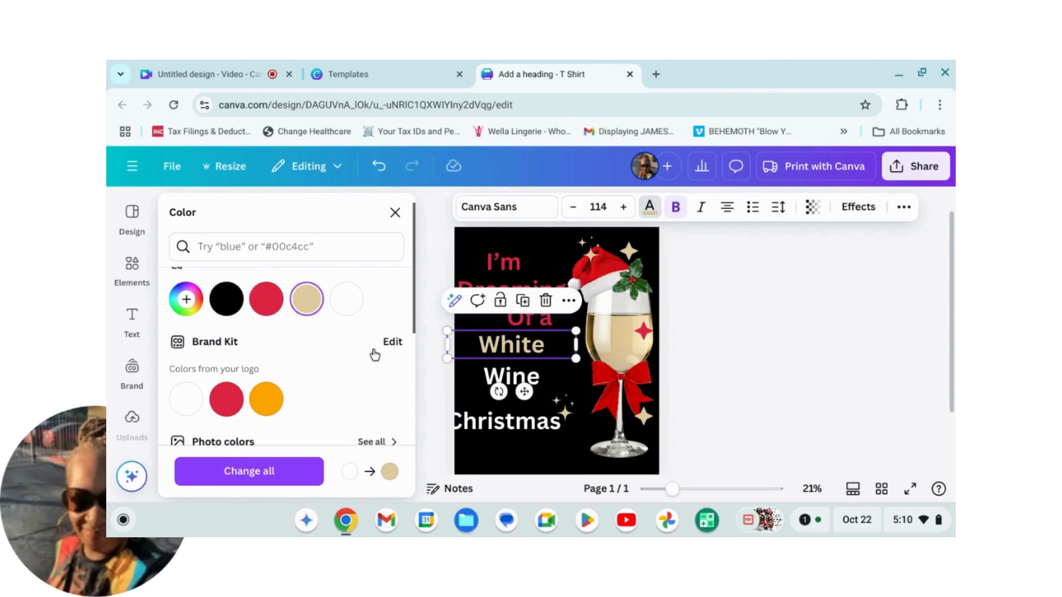
pyautogui.click(491, 386)
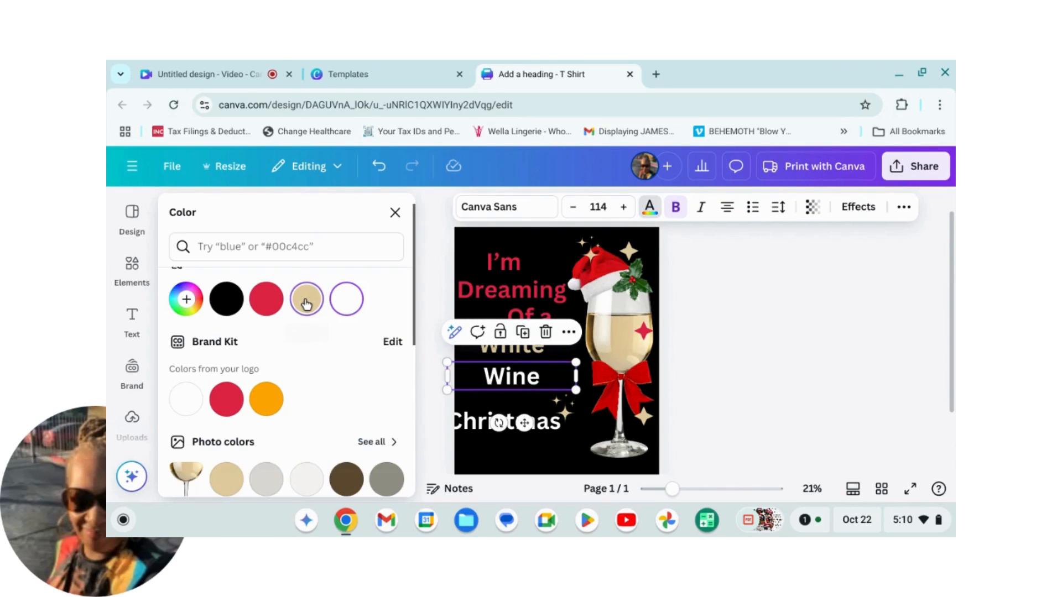
pyautogui.click(329, 302)
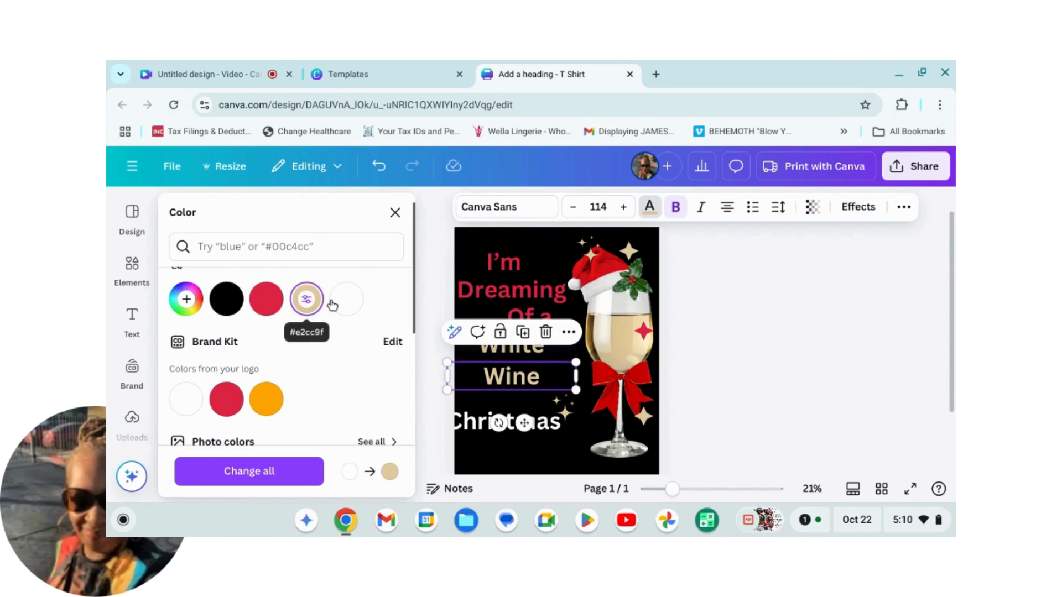
# Step: Recolor "Christmas" with the red document color and move it up and slightly right, closer below "Wine"
pyautogui.click(479, 426)
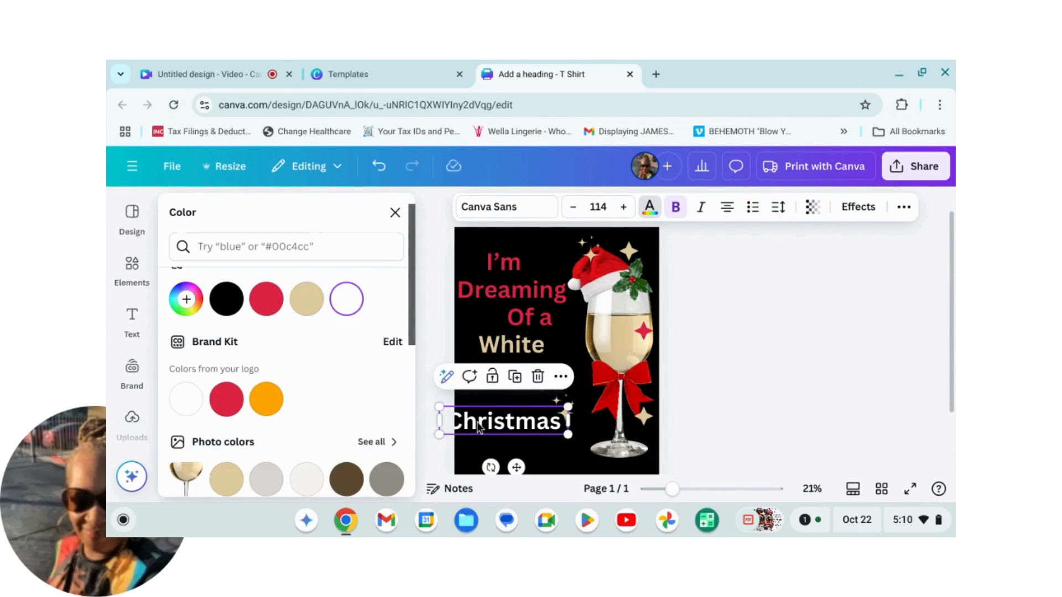
pyautogui.click(266, 299)
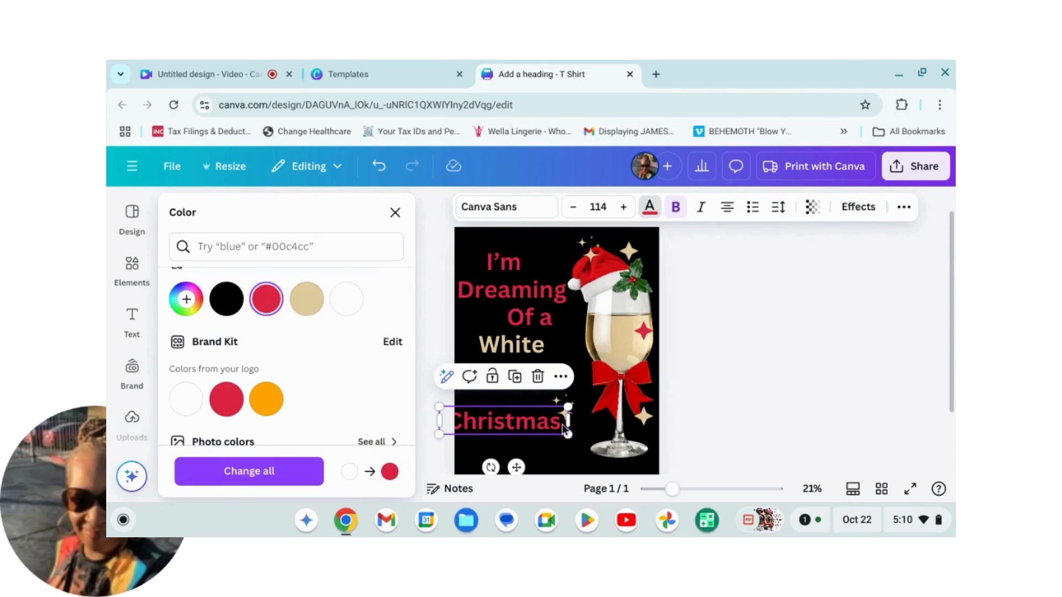
pyautogui.moveTo(522, 436); pyautogui.dragTo(525, 422)
pyautogui.click(753, 394)
pyautogui.scroll(1, 725, 316)
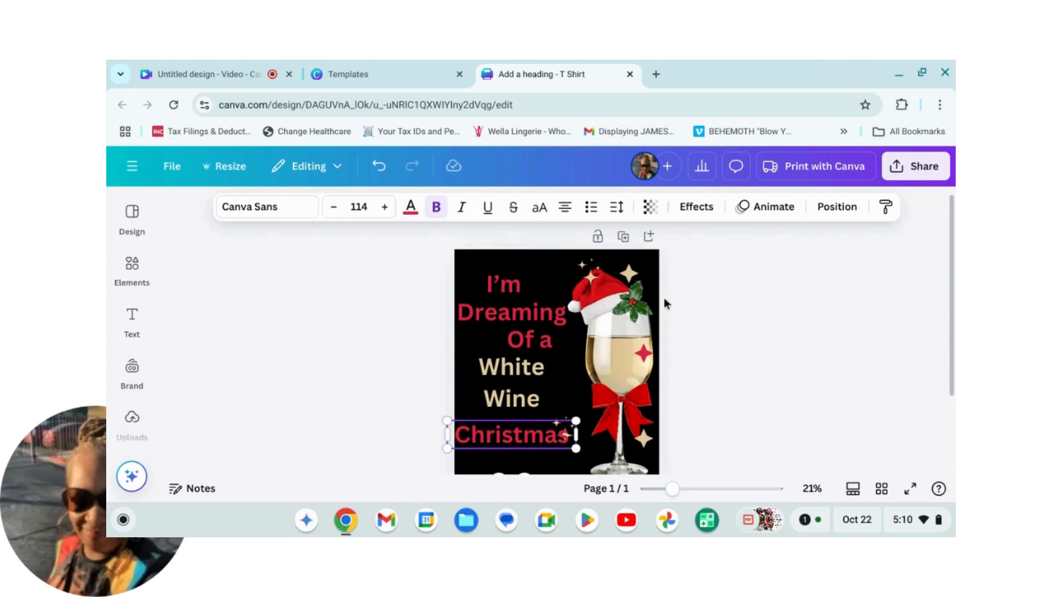
# Step: Search the fonts for "cursive" for the "I'm" text and examine the results for a suitable typeface
pyautogui.click(504, 284)
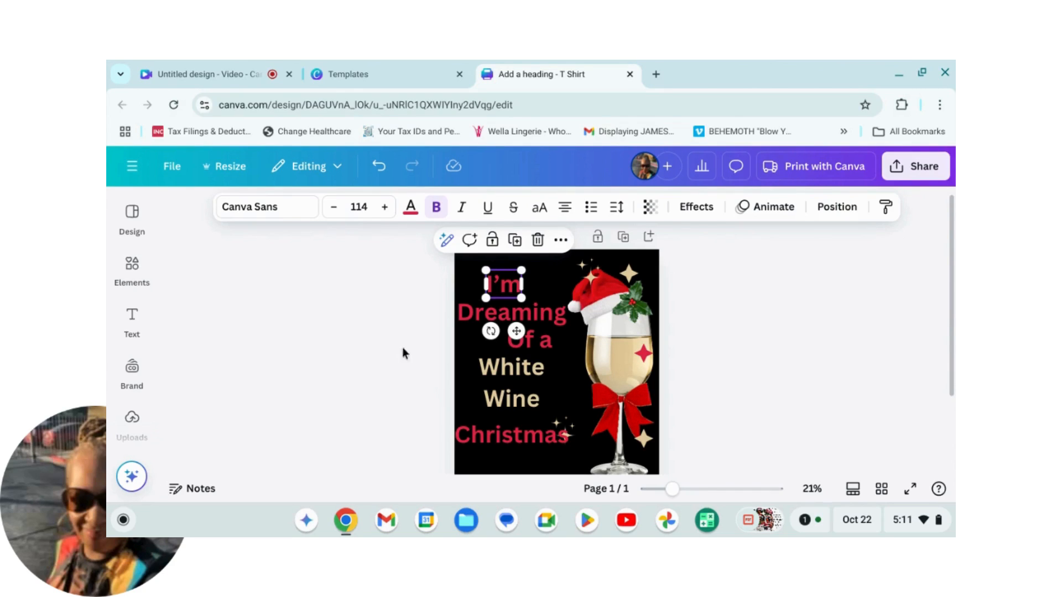
pyautogui.click(293, 212)
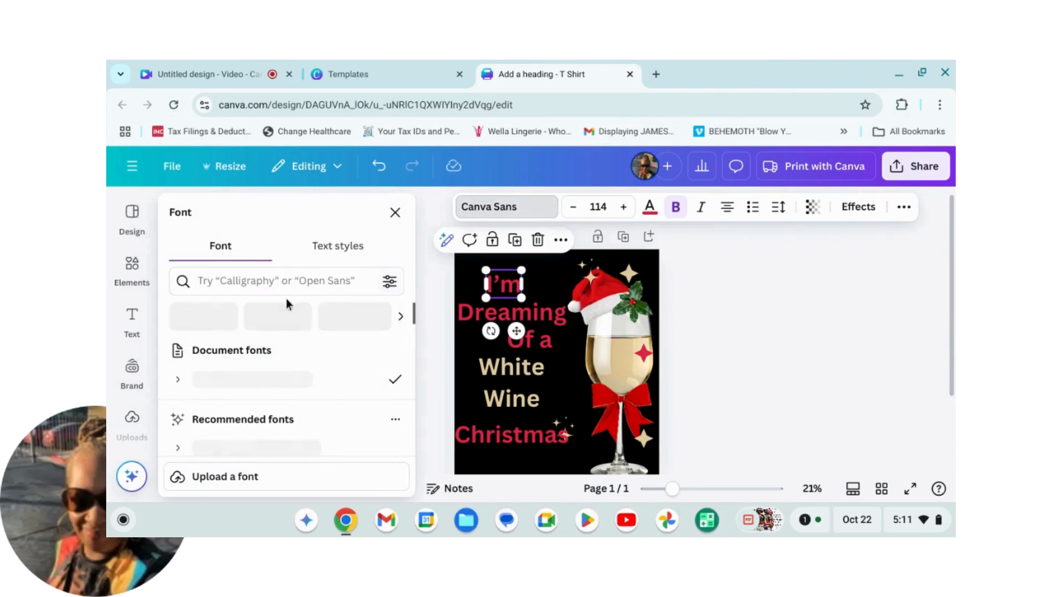
pyautogui.click(240, 278)
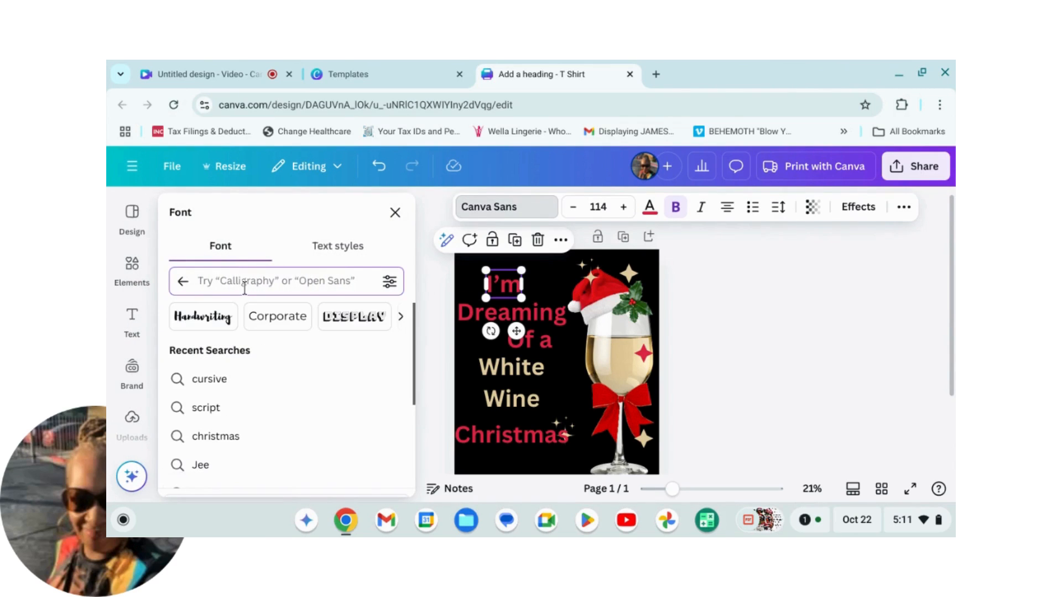
pyautogui.write('cur')
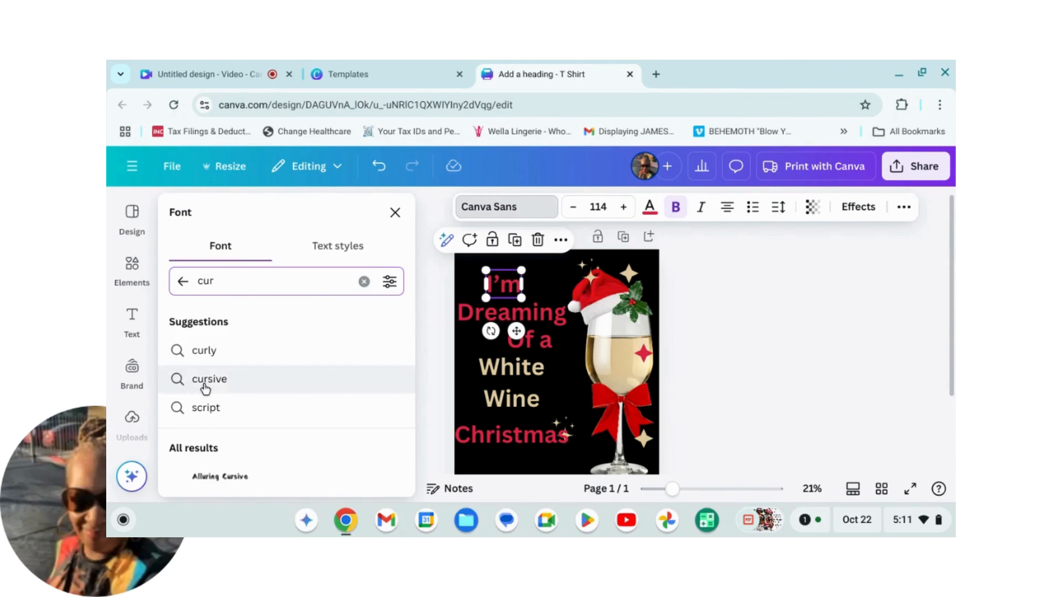
pyautogui.click(205, 382)
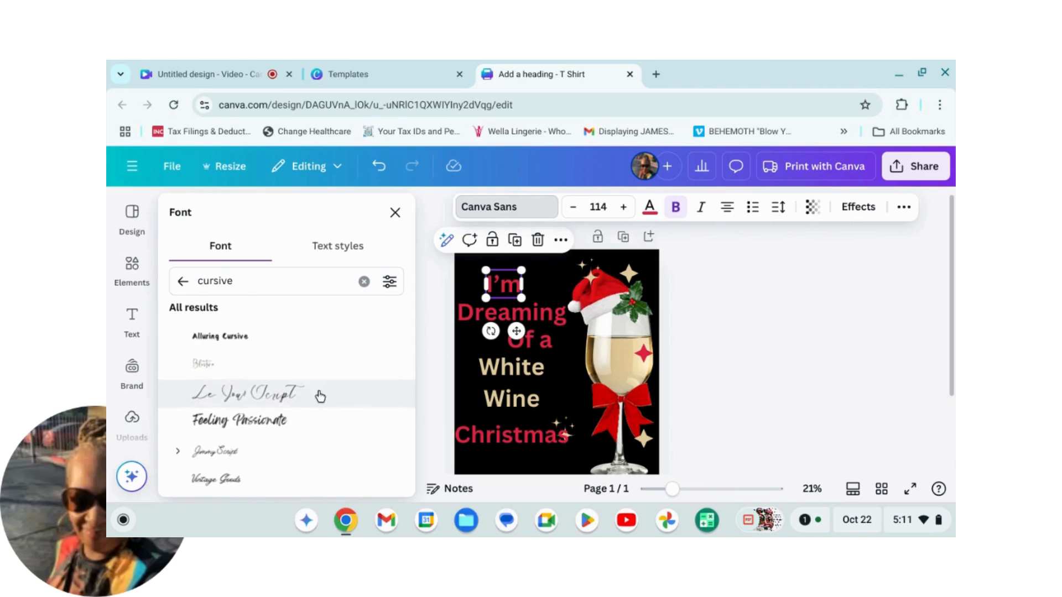
pyautogui.scroll(-5, 320, 396)
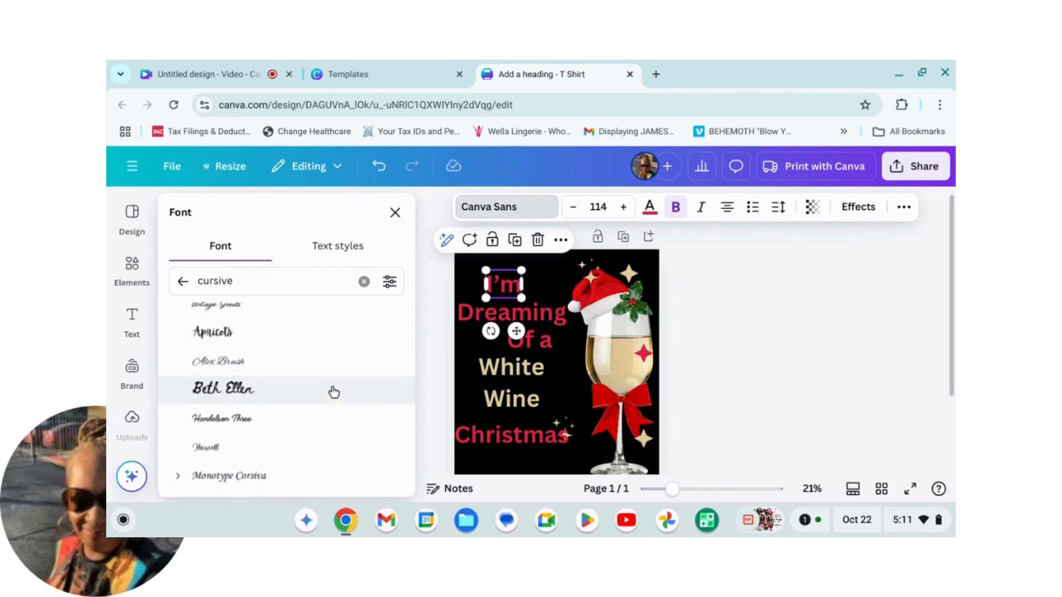
pyautogui.scroll(-5, 334, 393)
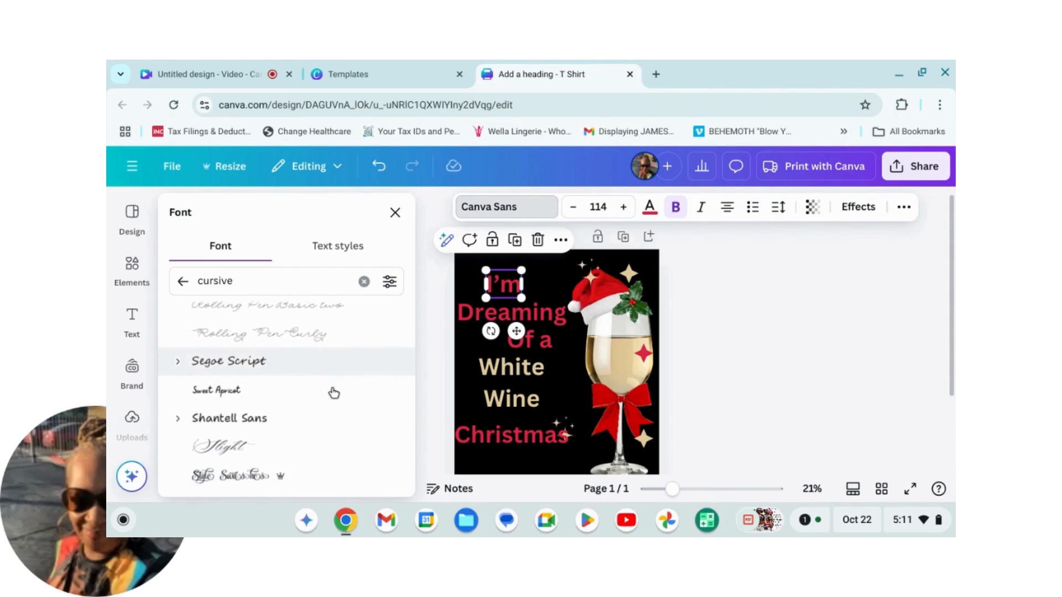
pyautogui.scroll(-5, 333, 393)
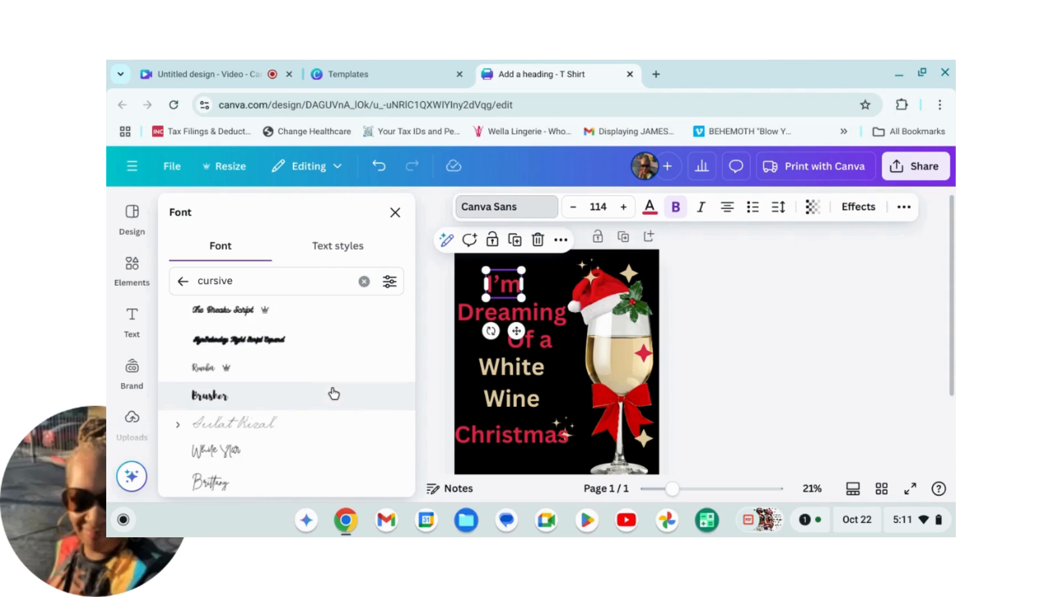
pyautogui.scroll(-5, 333, 394)
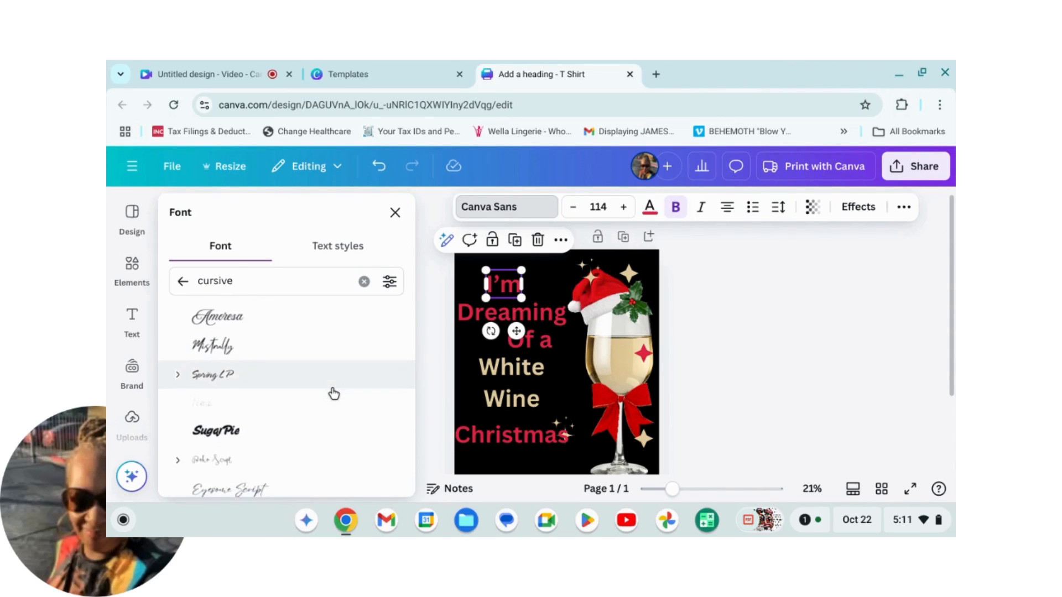
pyautogui.scroll(-5, 333, 393)
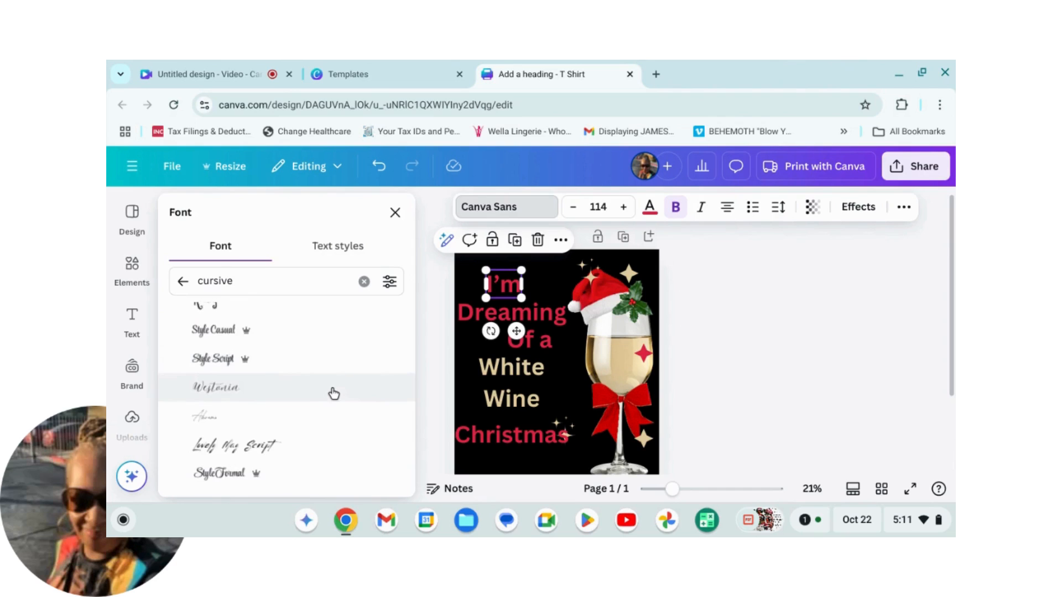
pyautogui.scroll(-5, 333, 394)
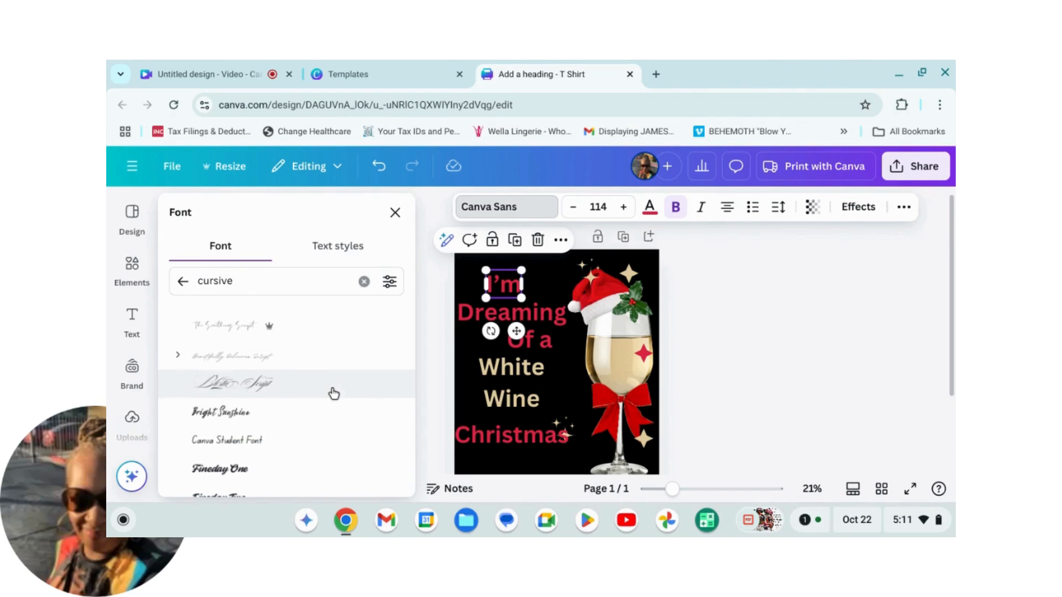
pyautogui.scroll(-5, 333, 394)
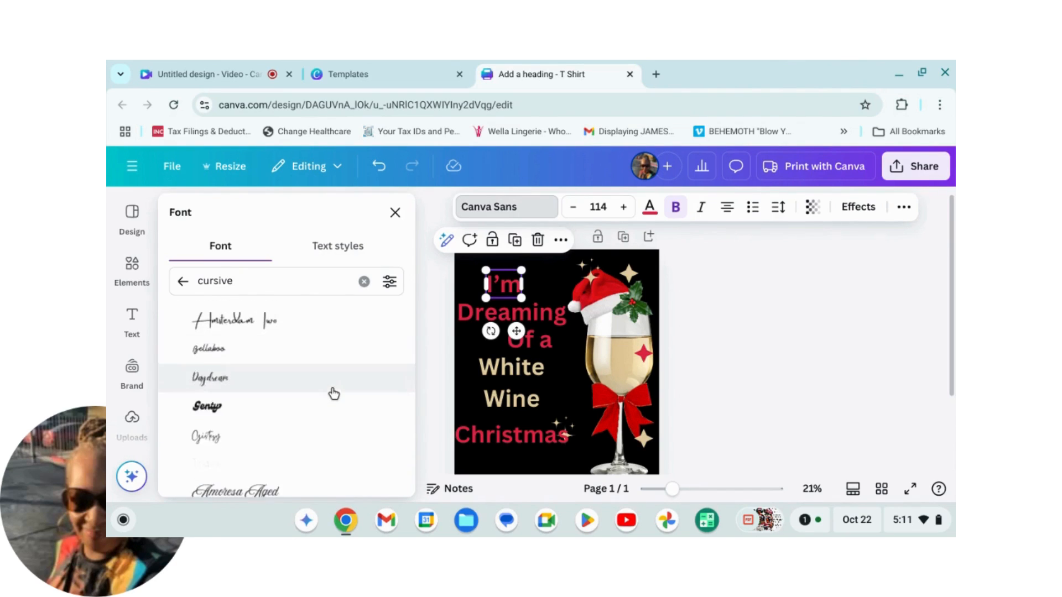
pyautogui.scroll(-5, 334, 394)
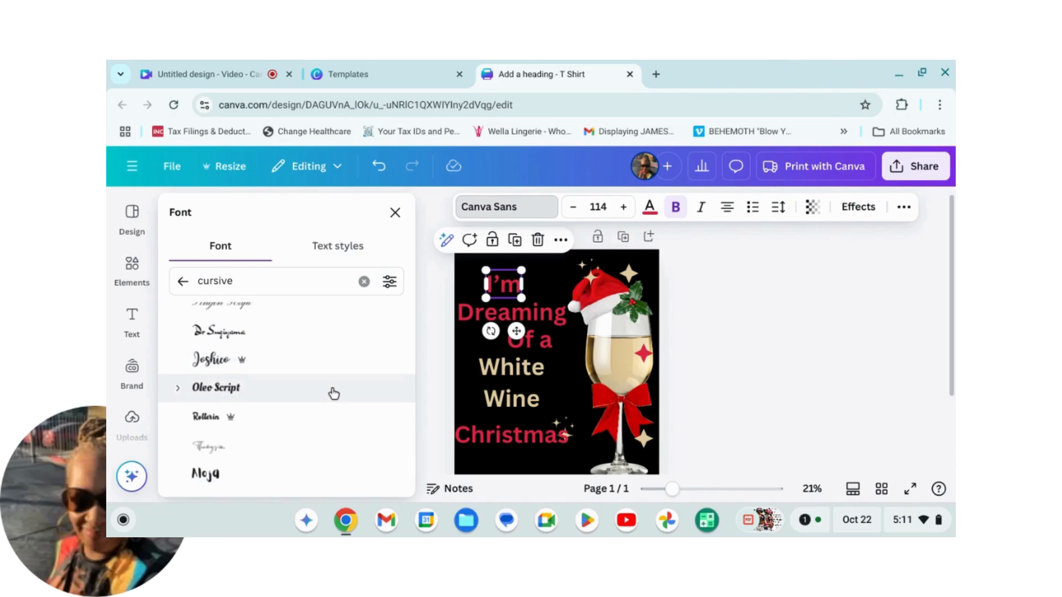
pyautogui.scroll(-5, 334, 394)
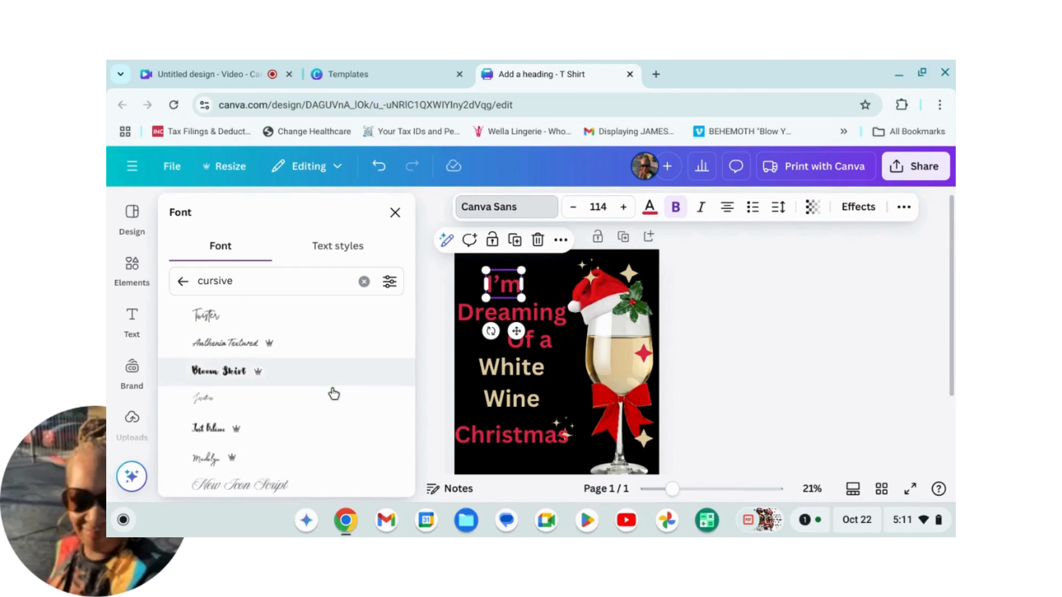
pyautogui.scroll(-5, 334, 394)
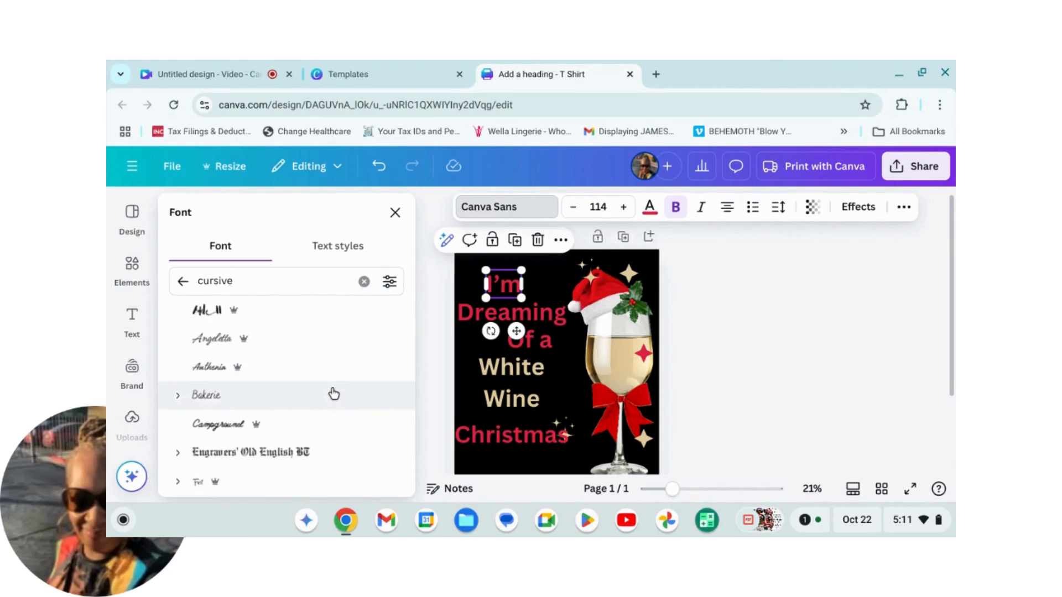
pyautogui.scroll(-5, 333, 394)
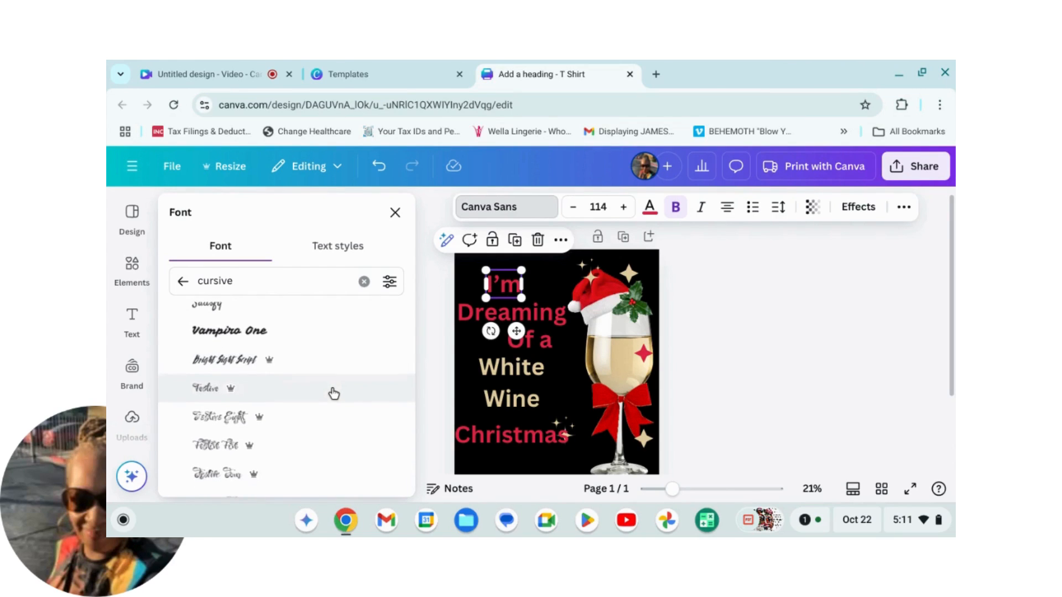
pyautogui.scroll(-5, 333, 393)
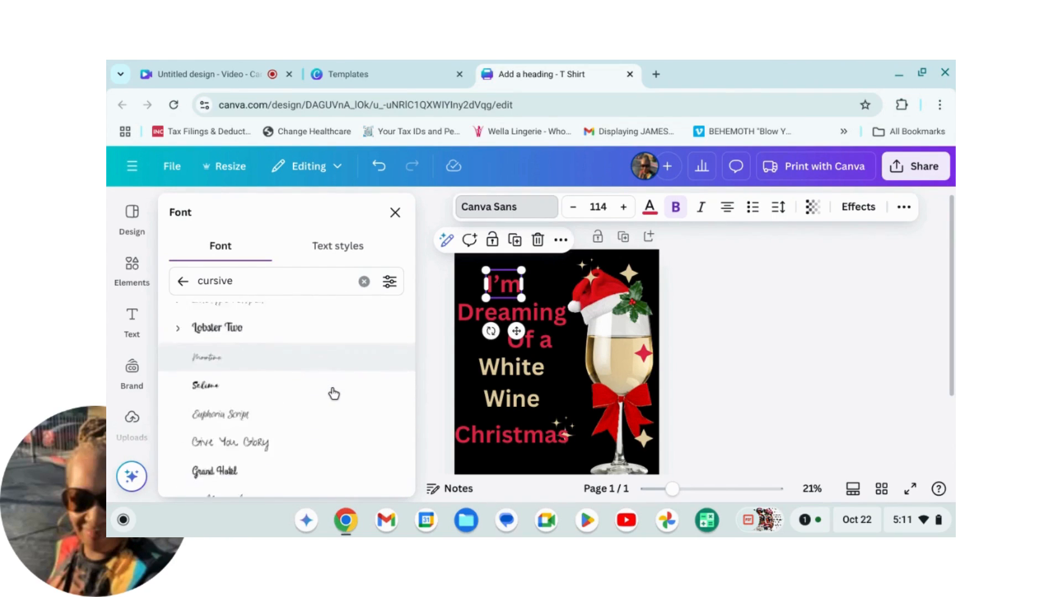
pyautogui.scroll(-3, 334, 394)
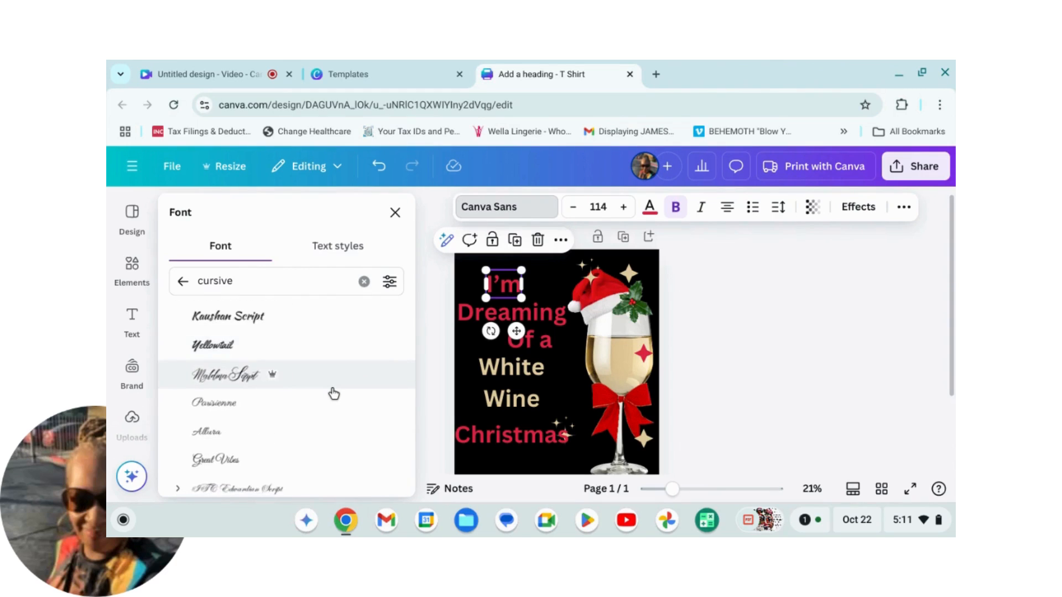
# Step: Search the fonts for "script" instead and look through the results for a suitable lettering style
pyautogui.click(363, 281)
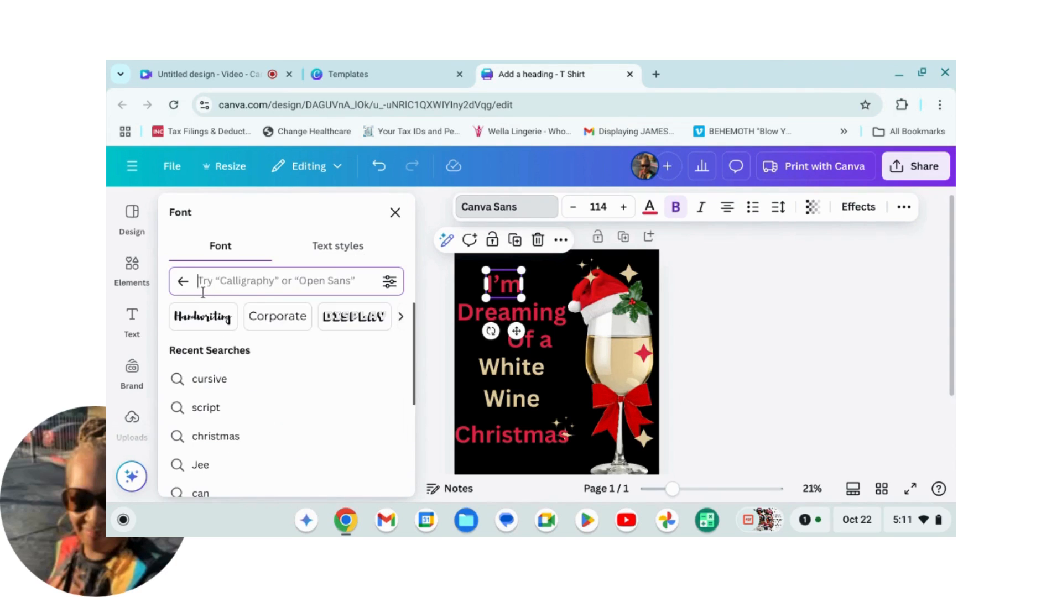
pyautogui.click(198, 408)
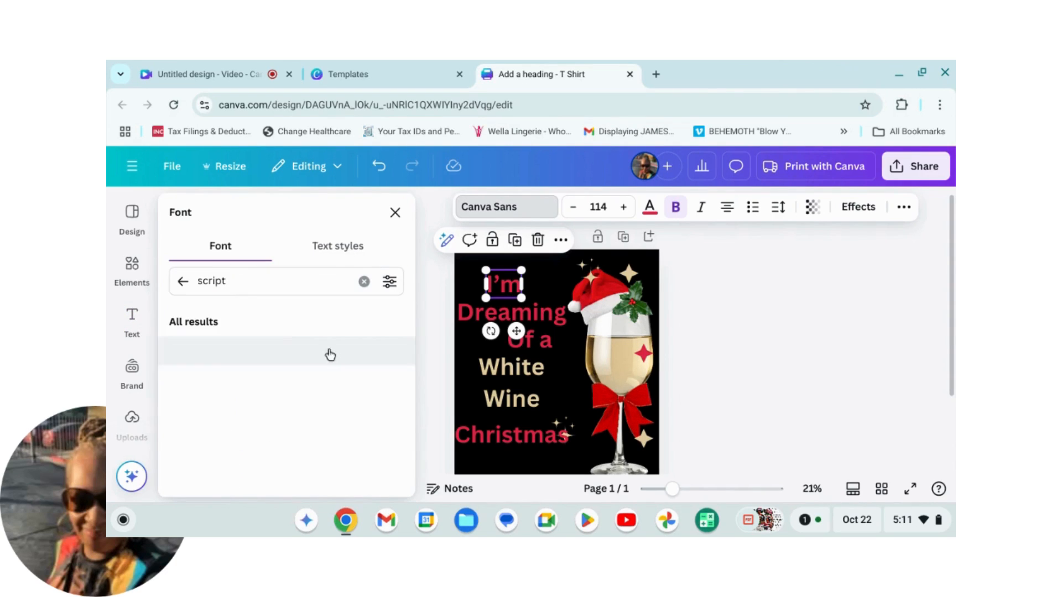
pyautogui.scroll(-1, 293, 390)
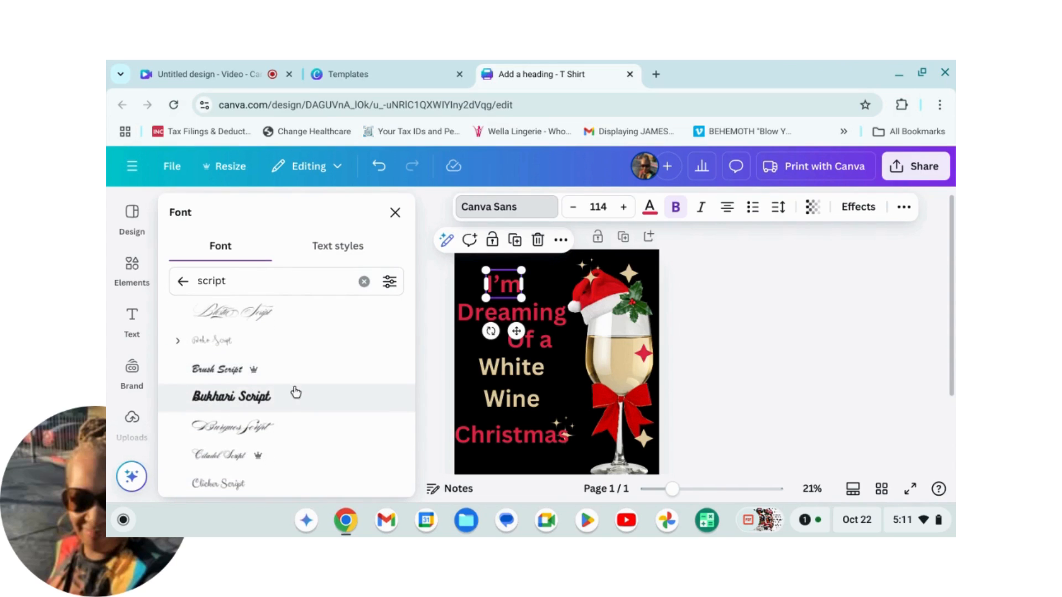
pyautogui.scroll(-5, 340, 393)
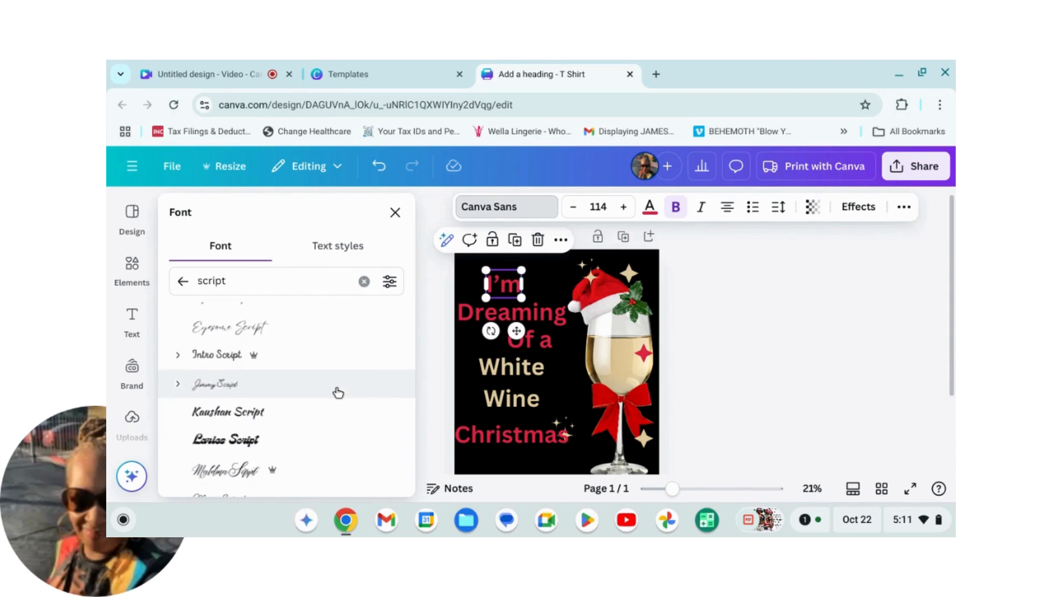
pyautogui.scroll(-5, 337, 393)
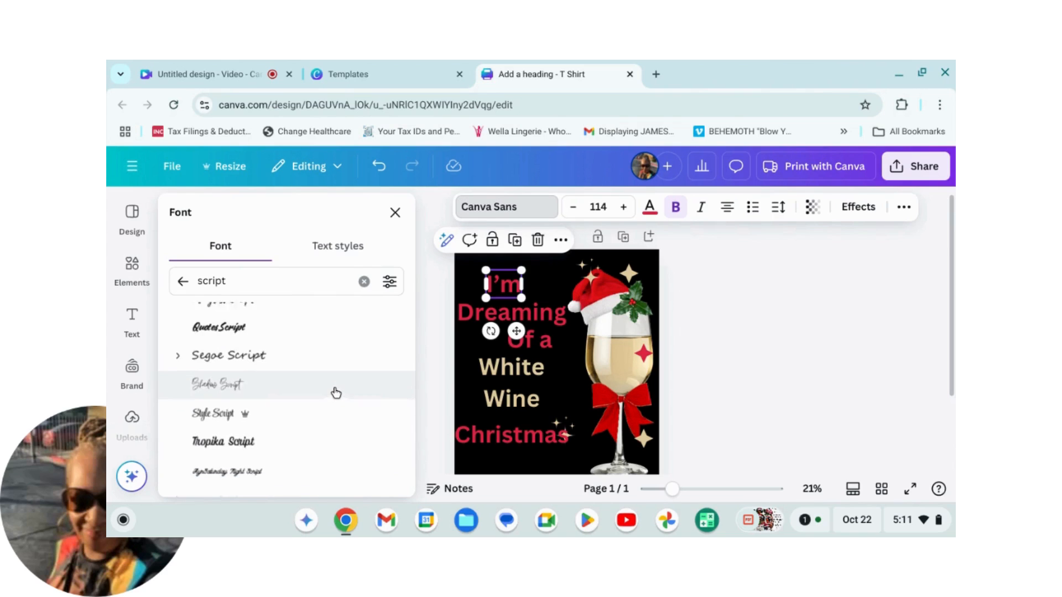
pyautogui.scroll(-5, 336, 394)
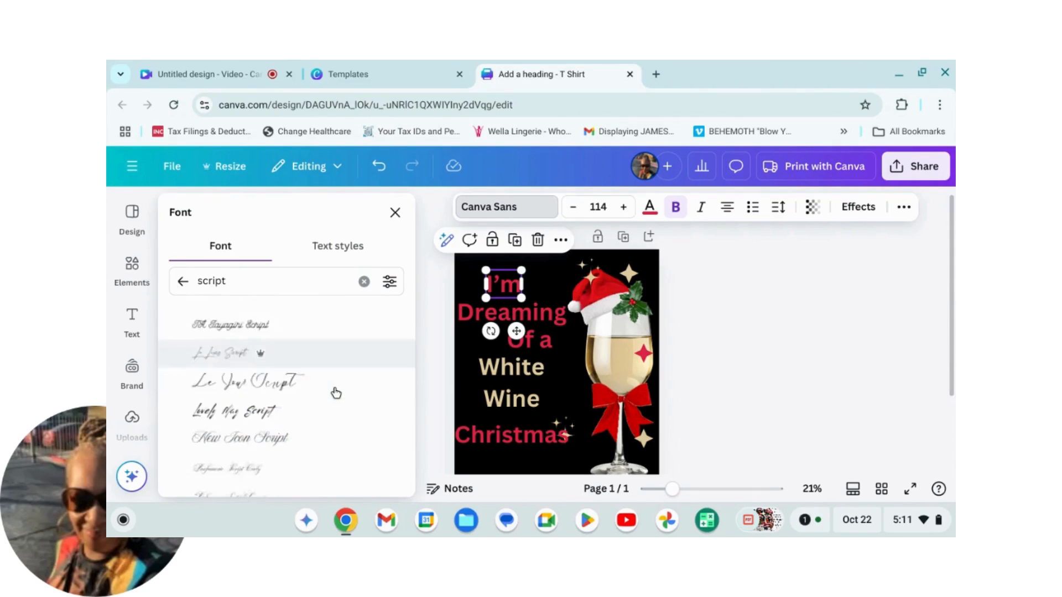
pyautogui.scroll(-5, 336, 393)
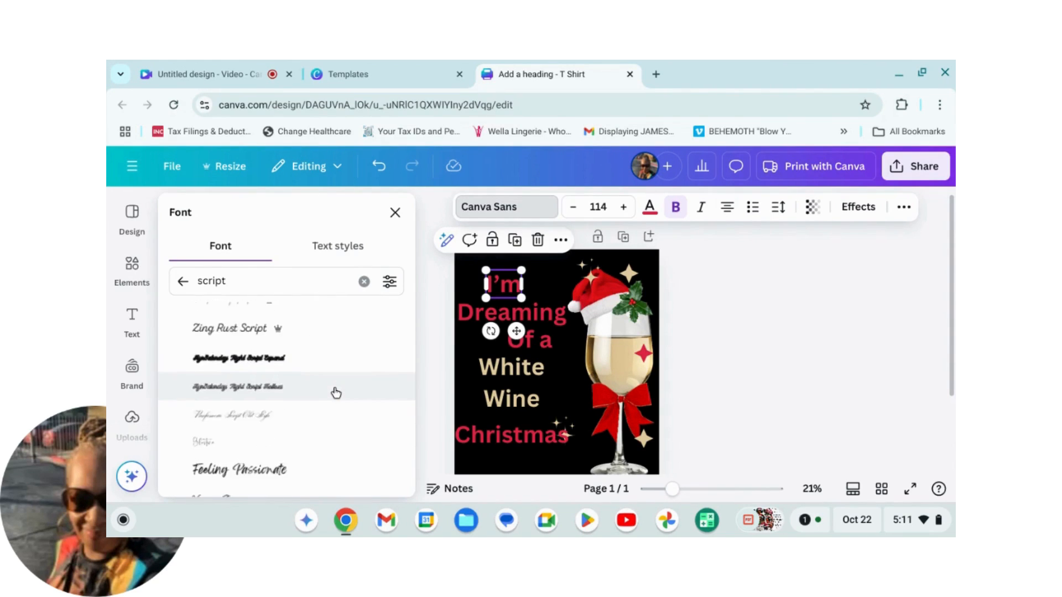
pyautogui.scroll(-5, 335, 393)
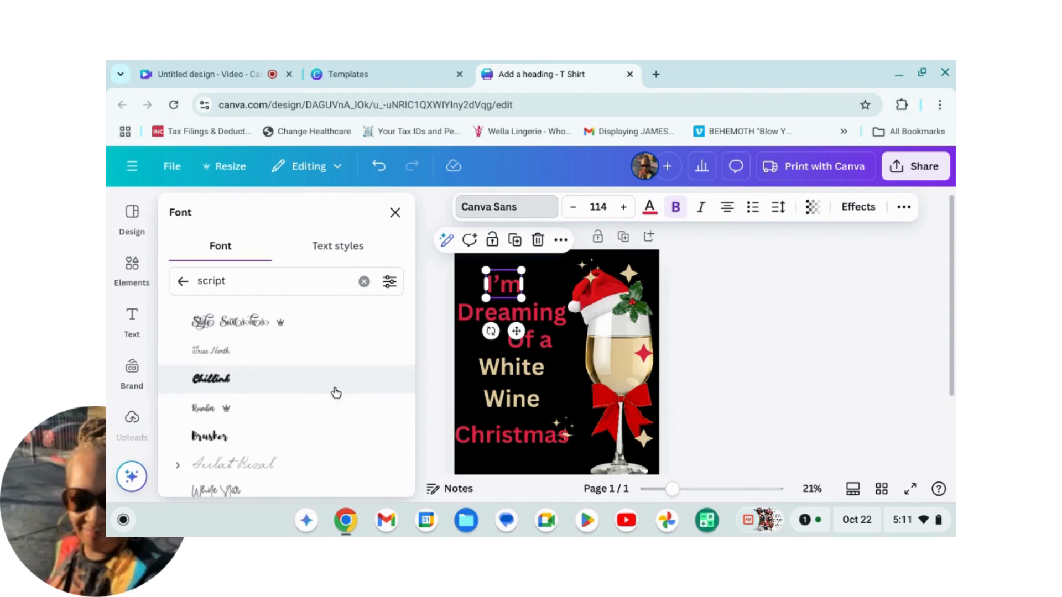
# Step: Find the Blacktear font by name and apply it to the "I'm" text only
pyautogui.click(363, 284)
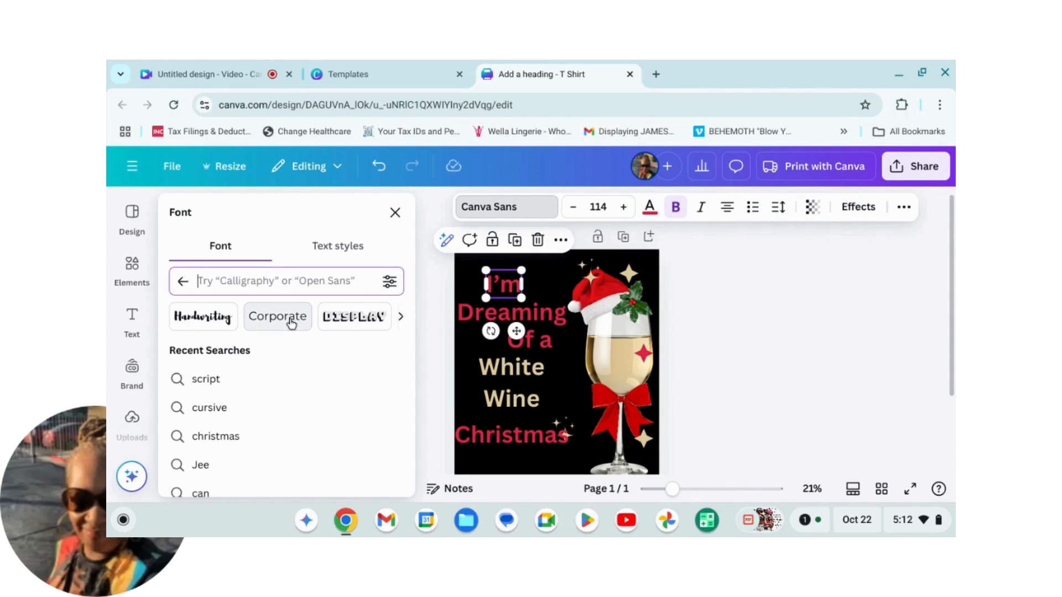
pyautogui.write('Bla')
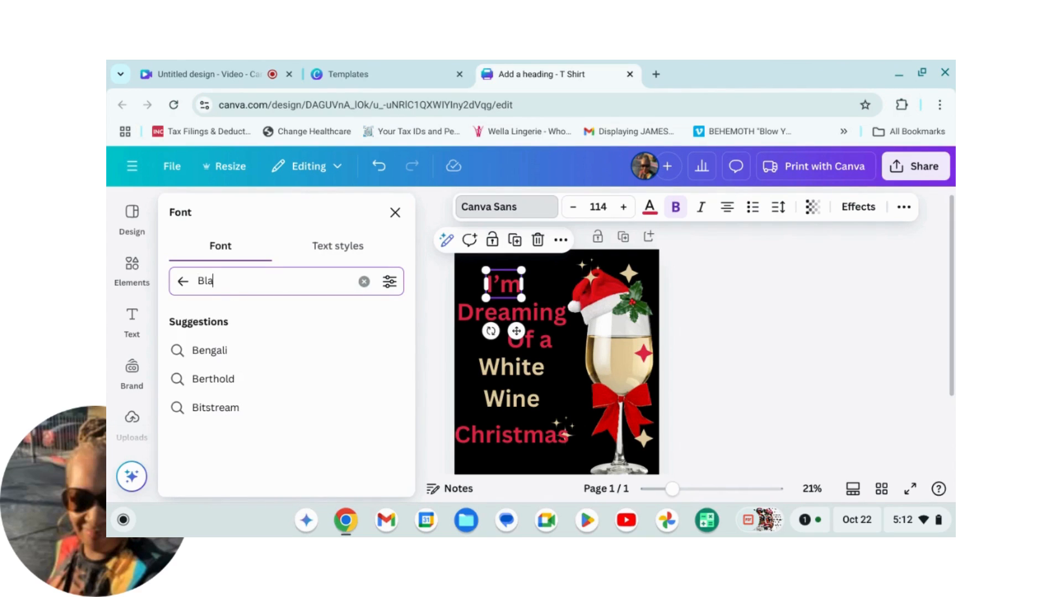
pyautogui.write('ck')
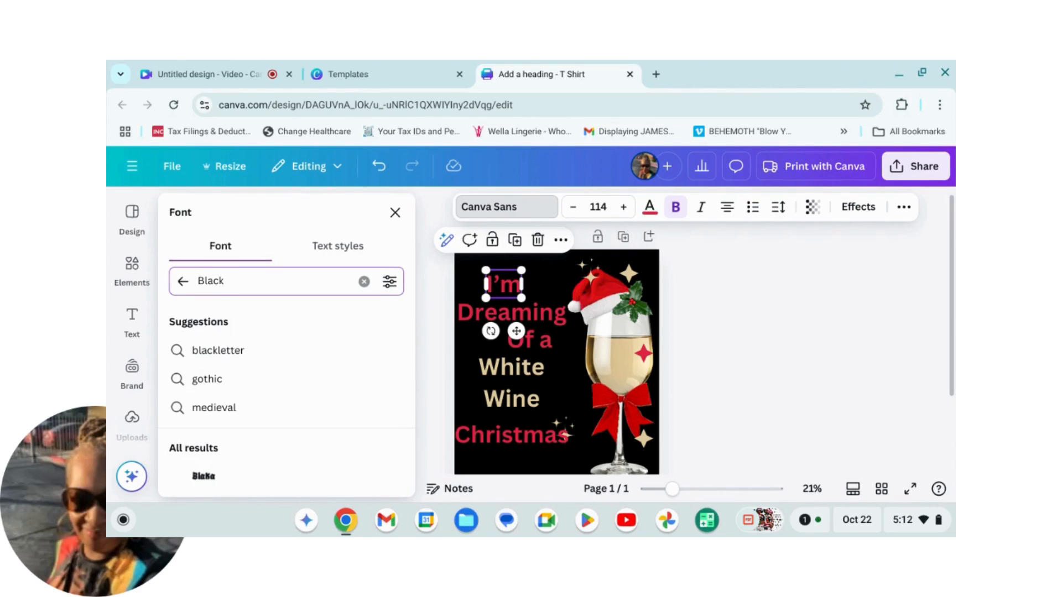
pyautogui.write('tear')
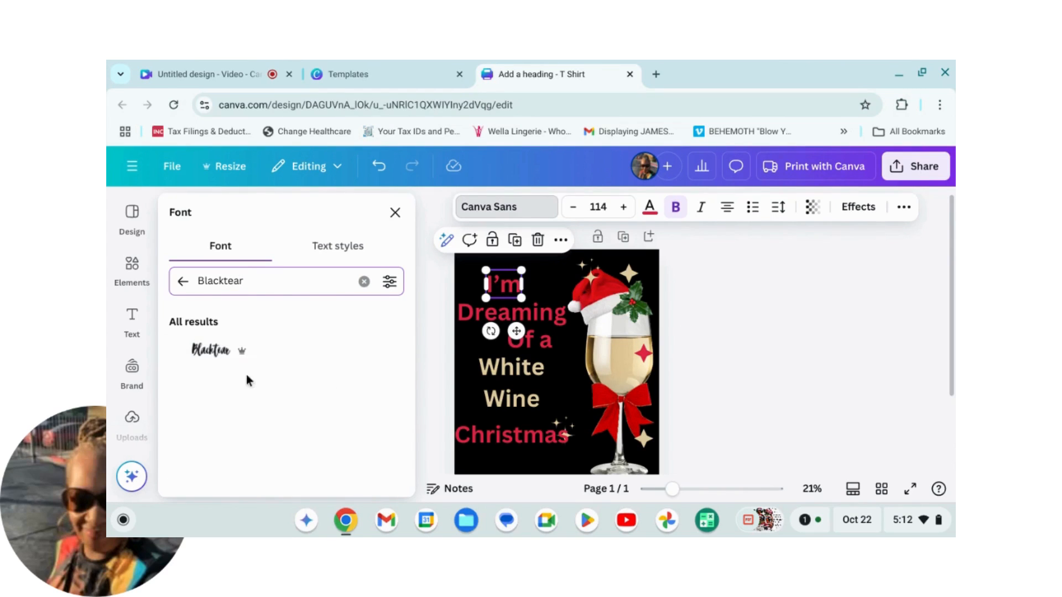
pyautogui.click(227, 351)
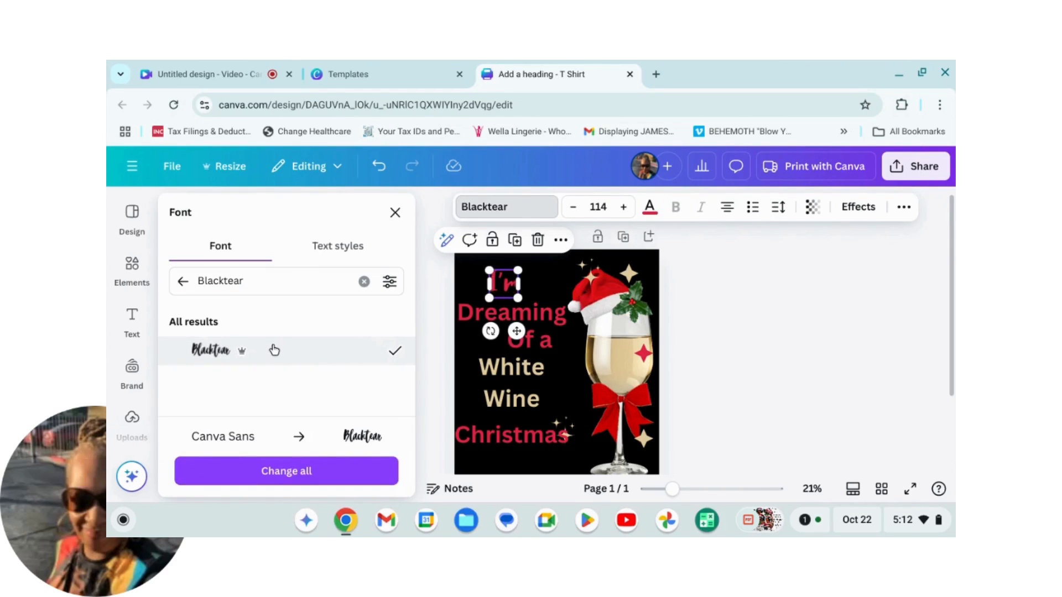
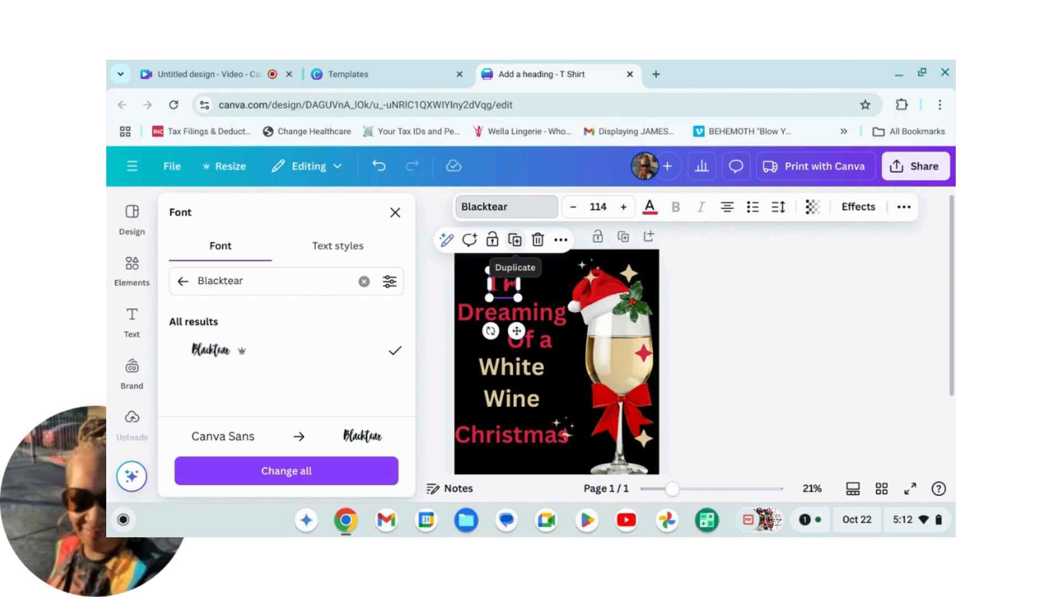
# Step: Enlarge the "I'm" text to a font size of about 193, growing it outward above "Dreaming"
pyautogui.click(751, 335)
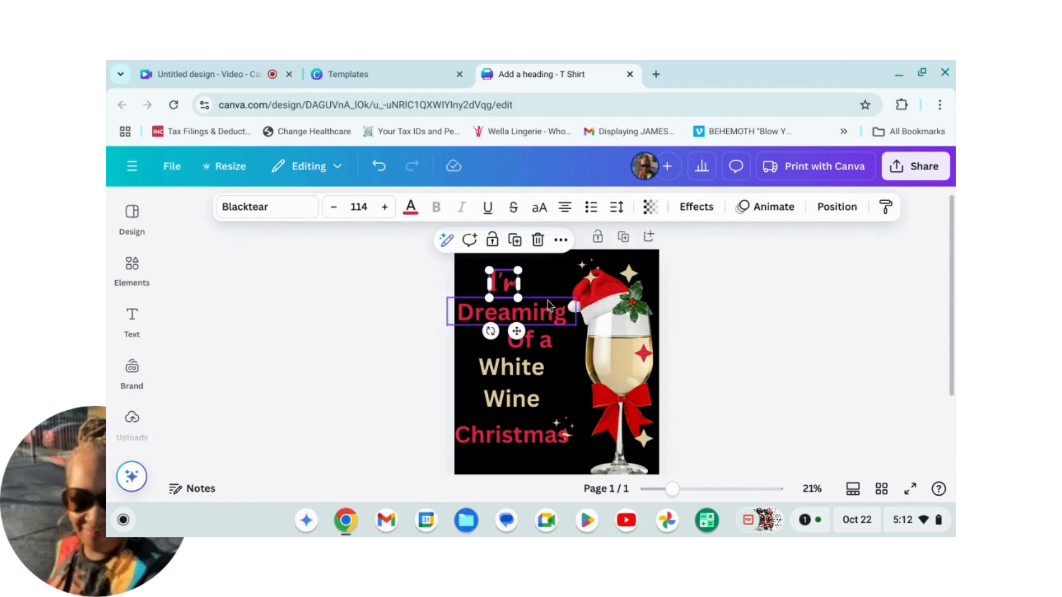
pyautogui.moveTo(519, 271); pyautogui.dragTo(530, 258)
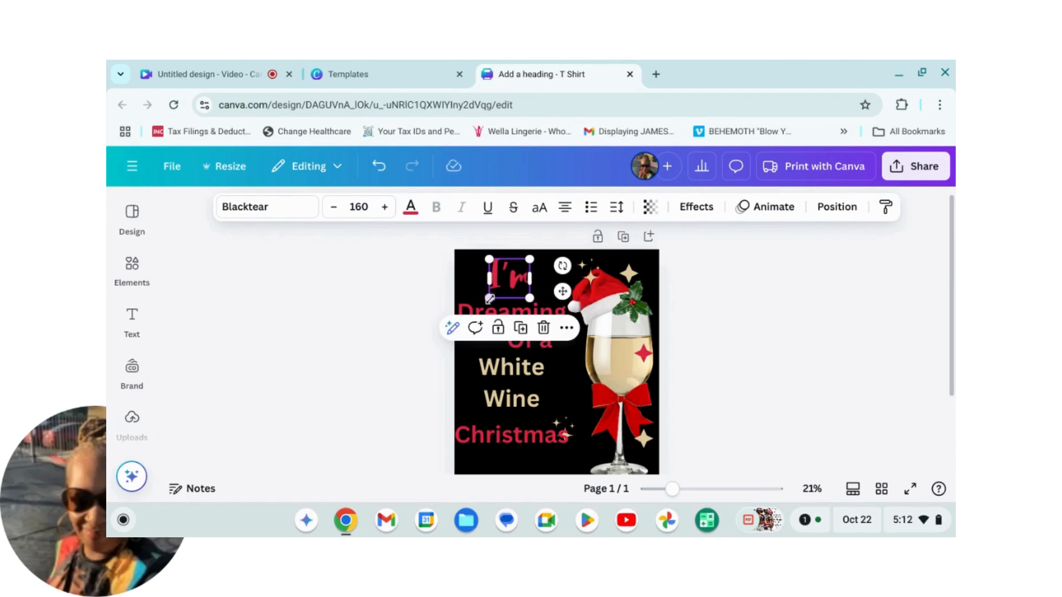
pyautogui.moveTo(489, 299); pyautogui.dragTo(476, 303)
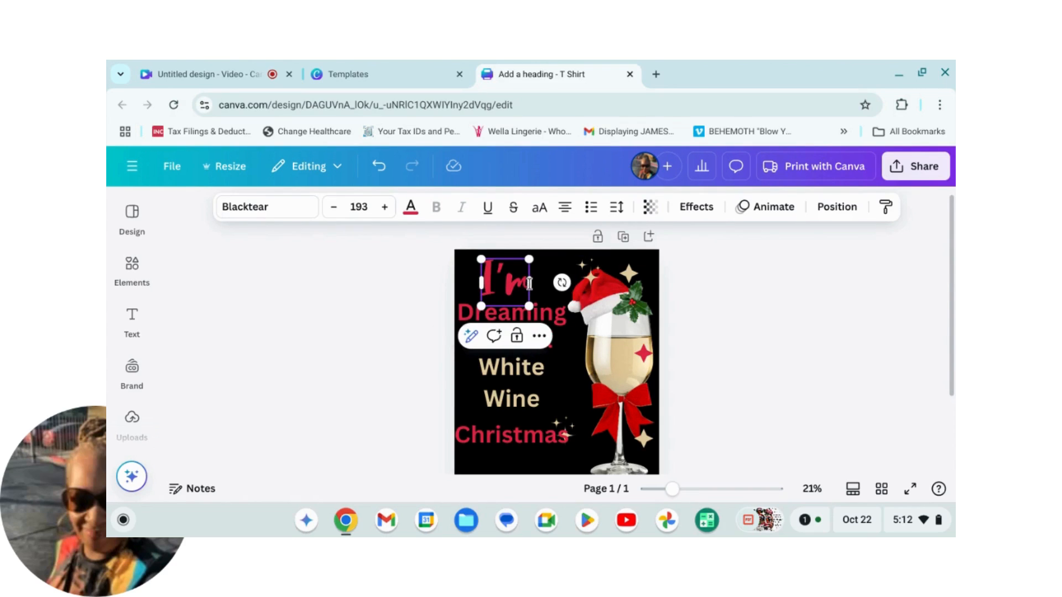
# Step: Replace the lowercase m in the "I'm" text with a capital M so it reads "I'M"
pyautogui.press('BackSpace')
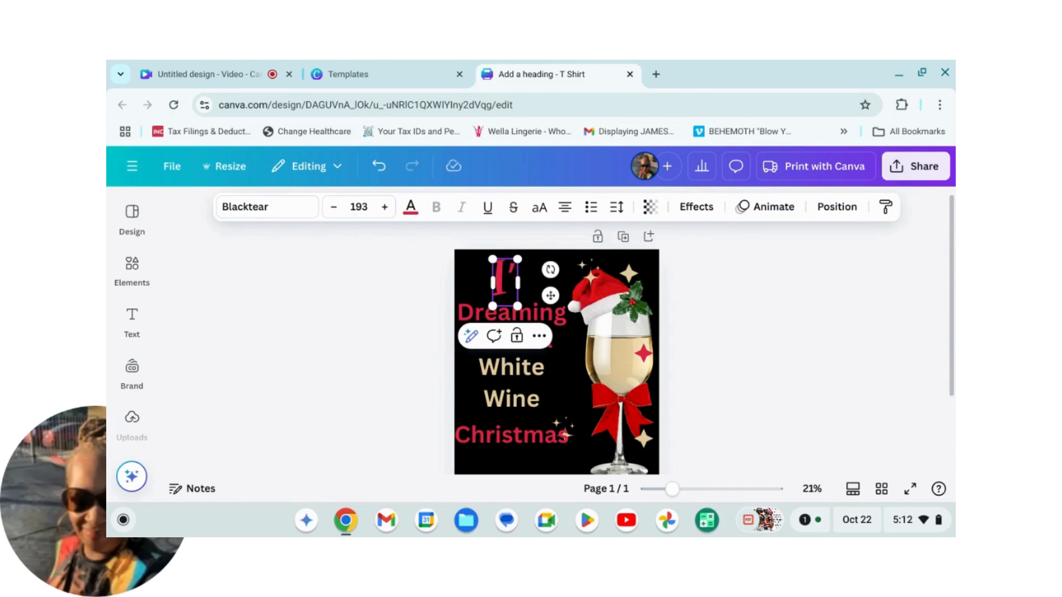
pyautogui.write('M')
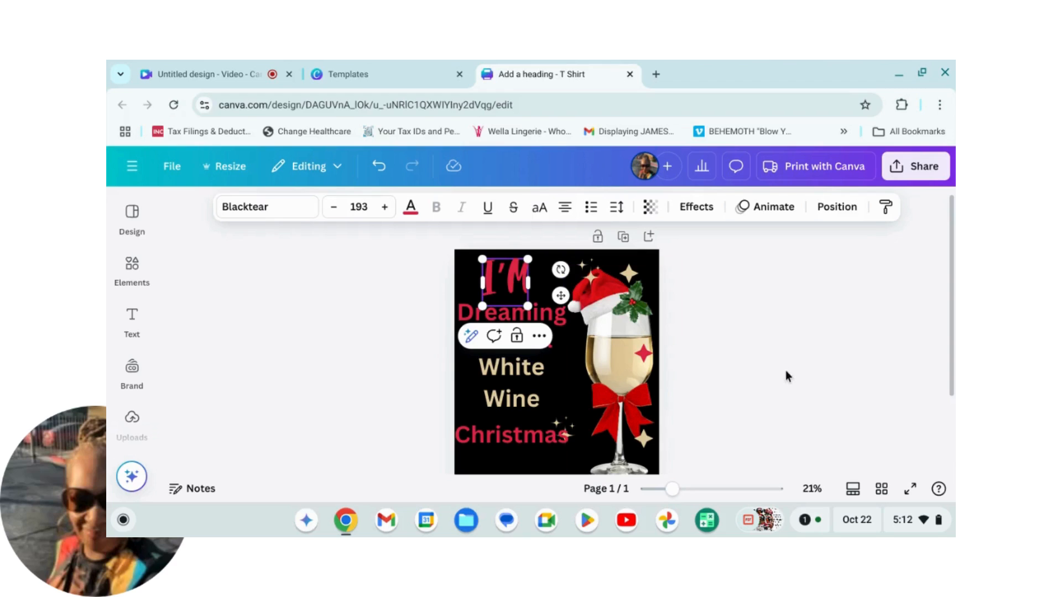
pyautogui.click(788, 376)
# Step: Find the Holla font by name and apply it to the "Dreaming" text
pyautogui.click(507, 323)
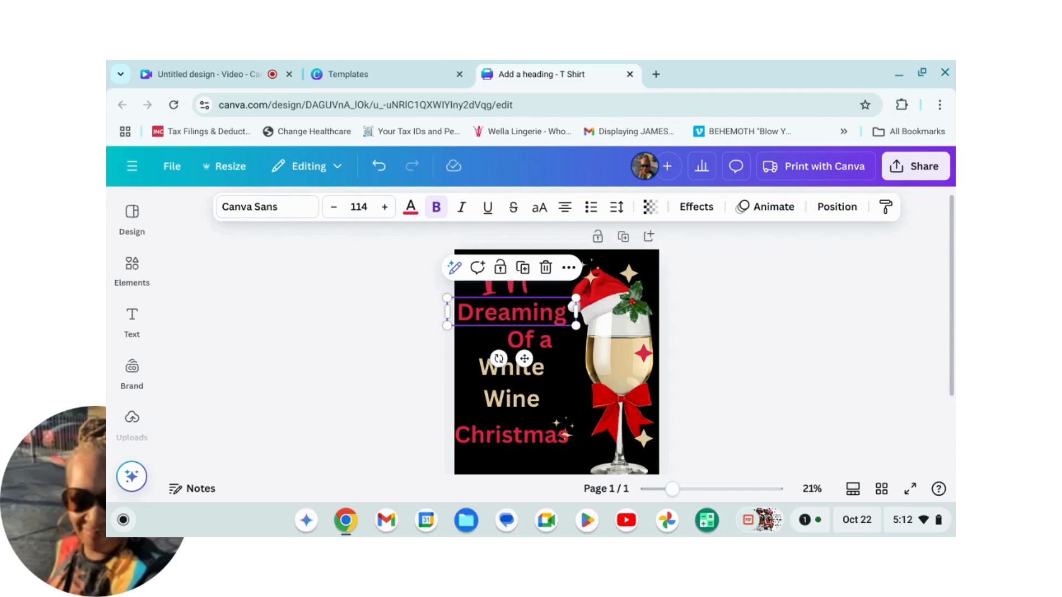
pyautogui.click(278, 206)
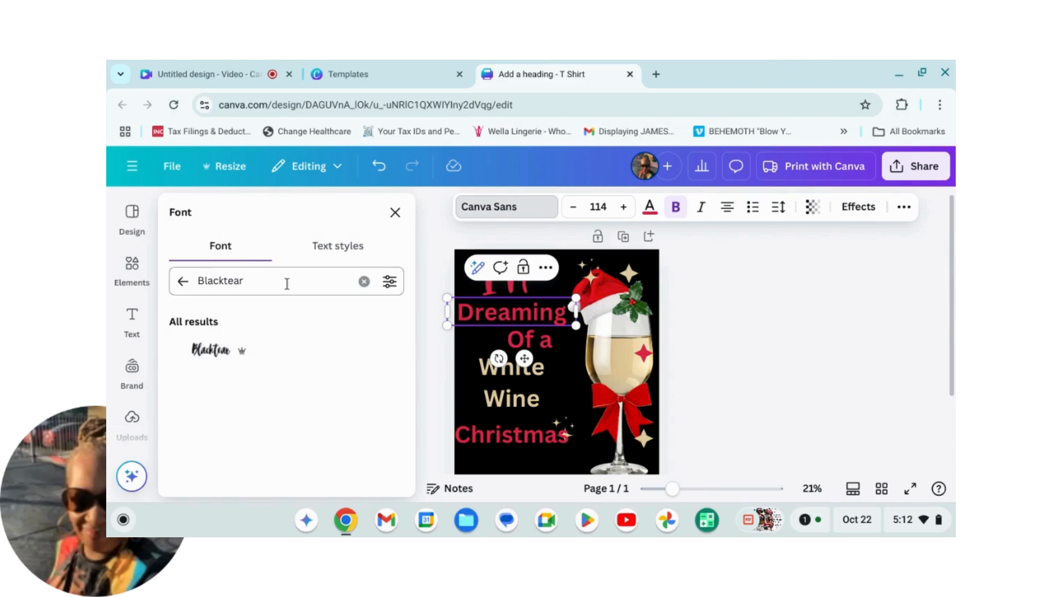
pyautogui.click(364, 281)
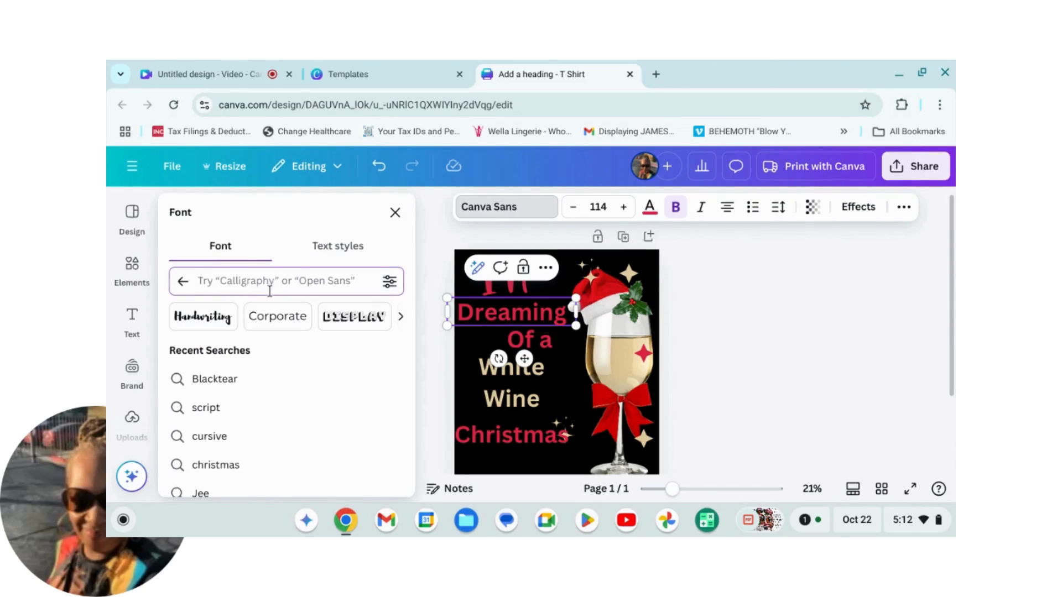
pyautogui.write('H')
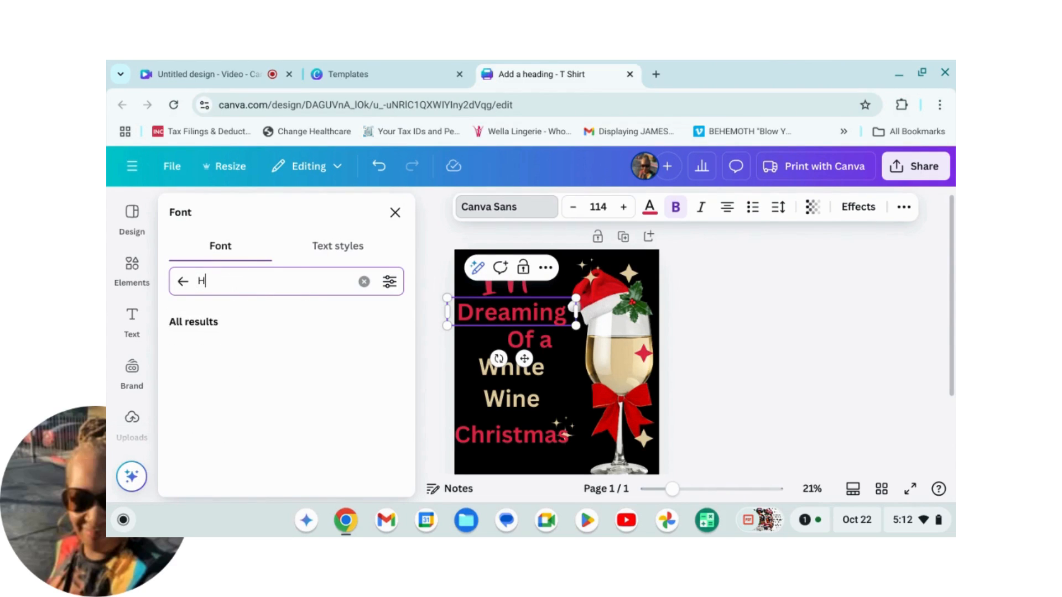
pyautogui.write('olla')
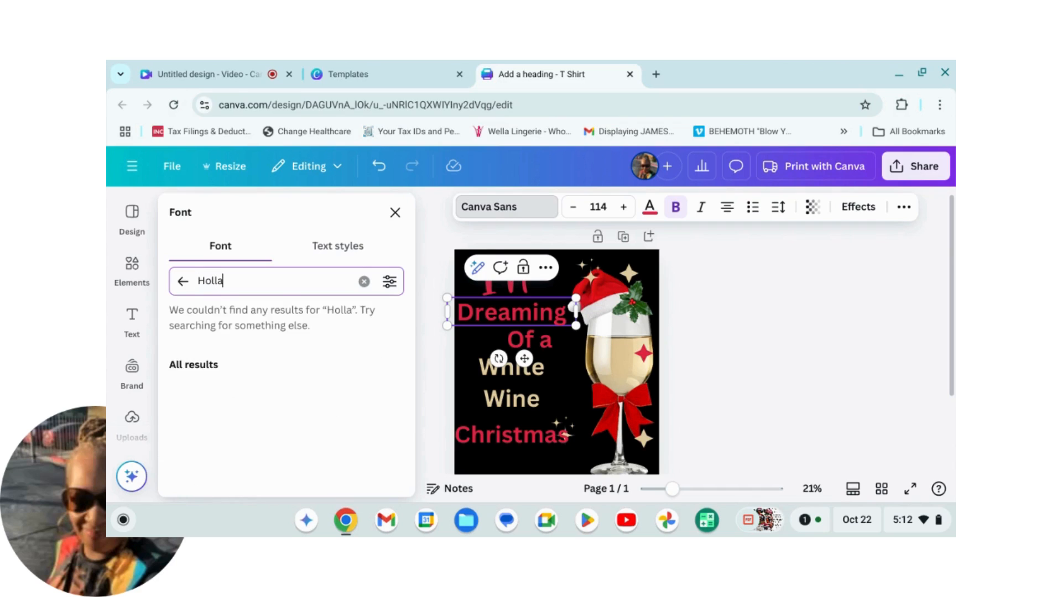
pyautogui.click(196, 352)
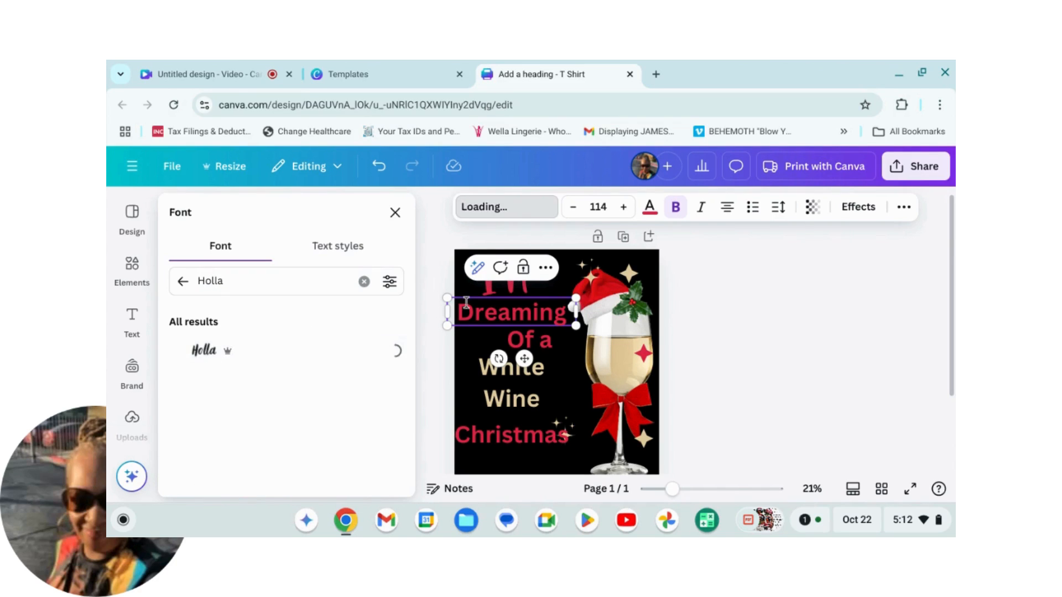
pyautogui.click(496, 320)
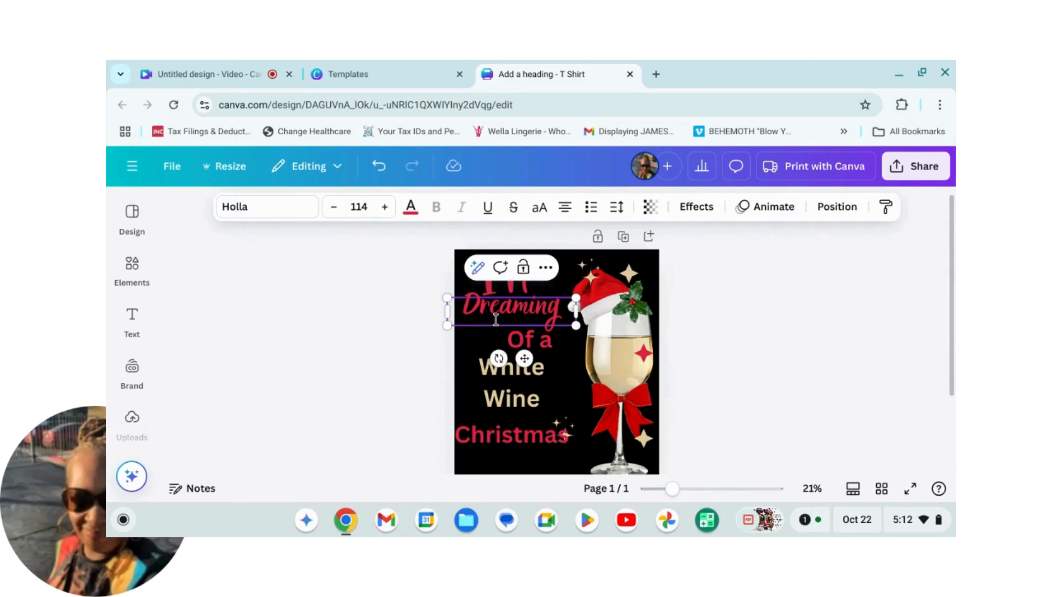
pyautogui.click(720, 317)
pyautogui.moveTo(511, 311); pyautogui.dragTo(511, 311)
# Step: Search the fonts for "Apri" and apply the Apricots font to the "Of a" text only
pyautogui.click(546, 346)
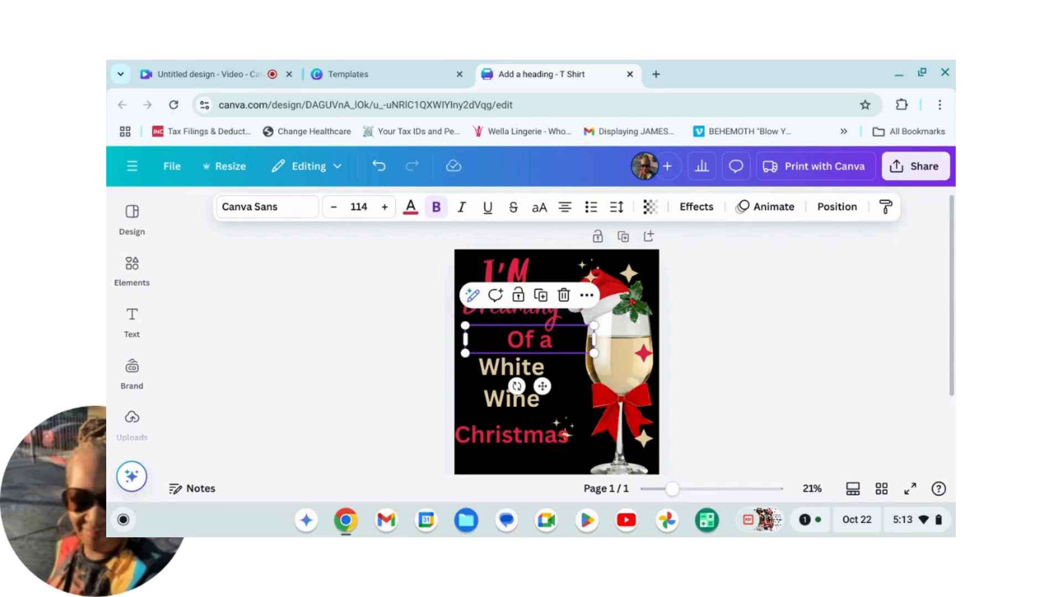
pyautogui.click(304, 208)
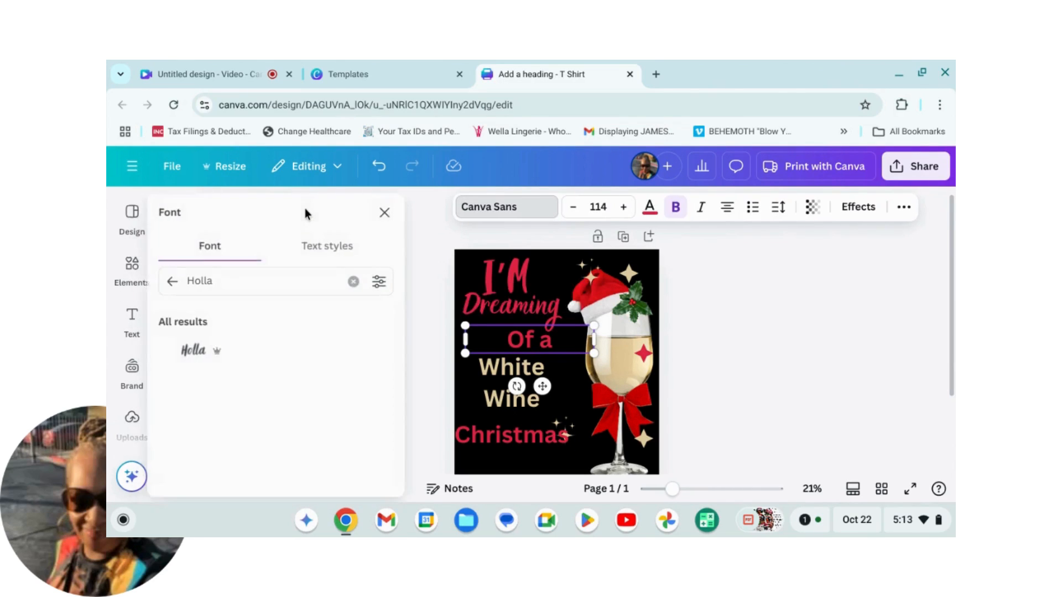
pyautogui.click(364, 282)
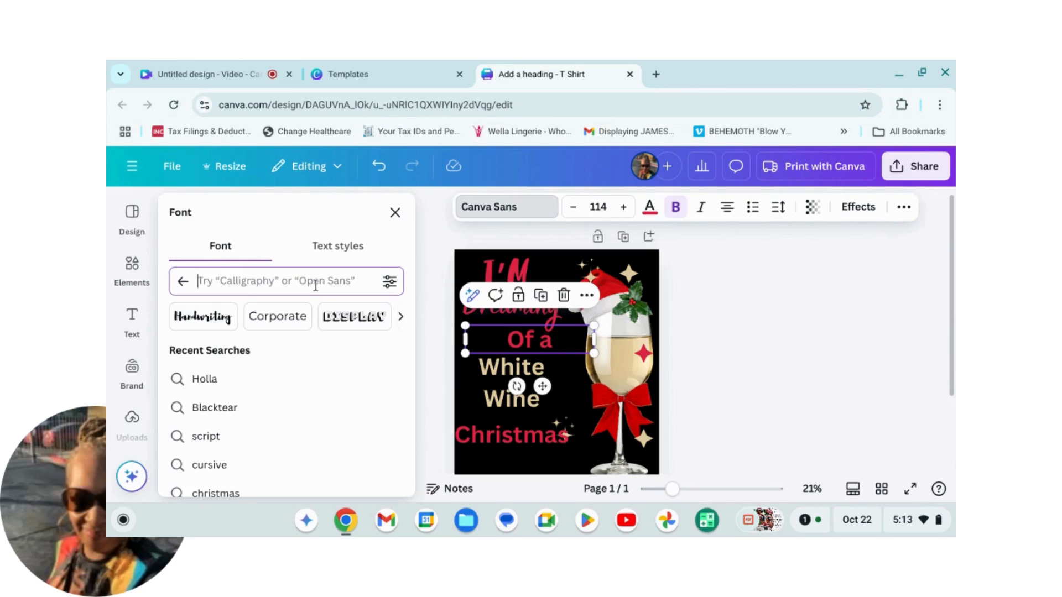
pyautogui.write('Apri')
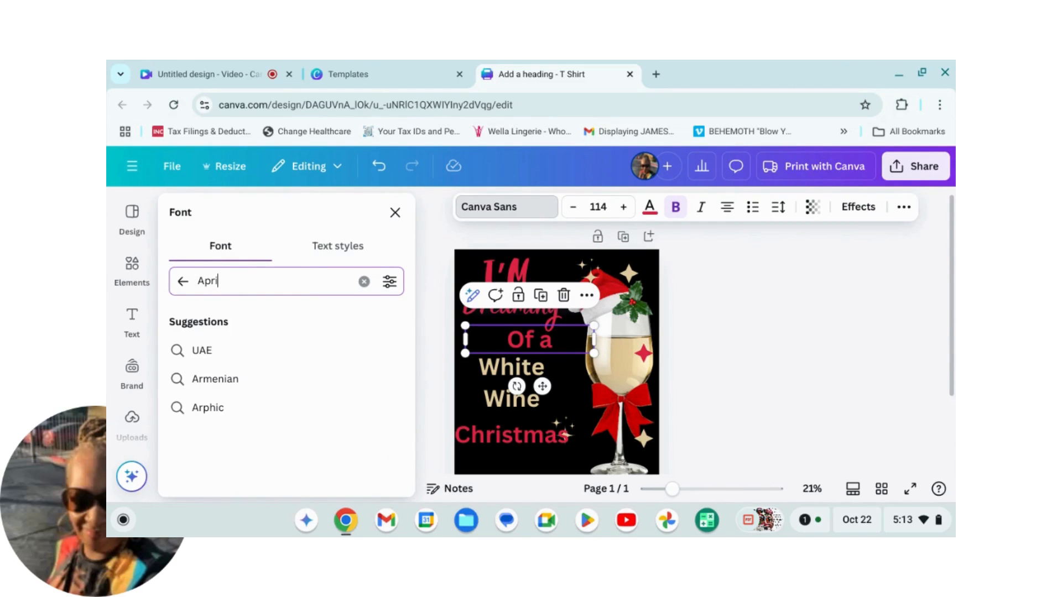
pyautogui.press('Return')
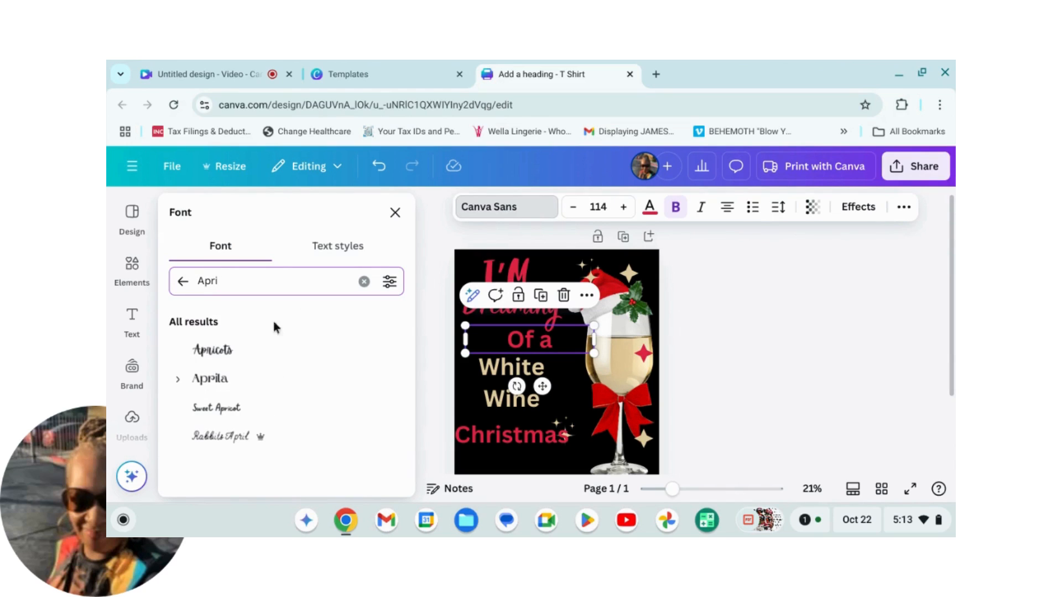
pyautogui.click(225, 351)
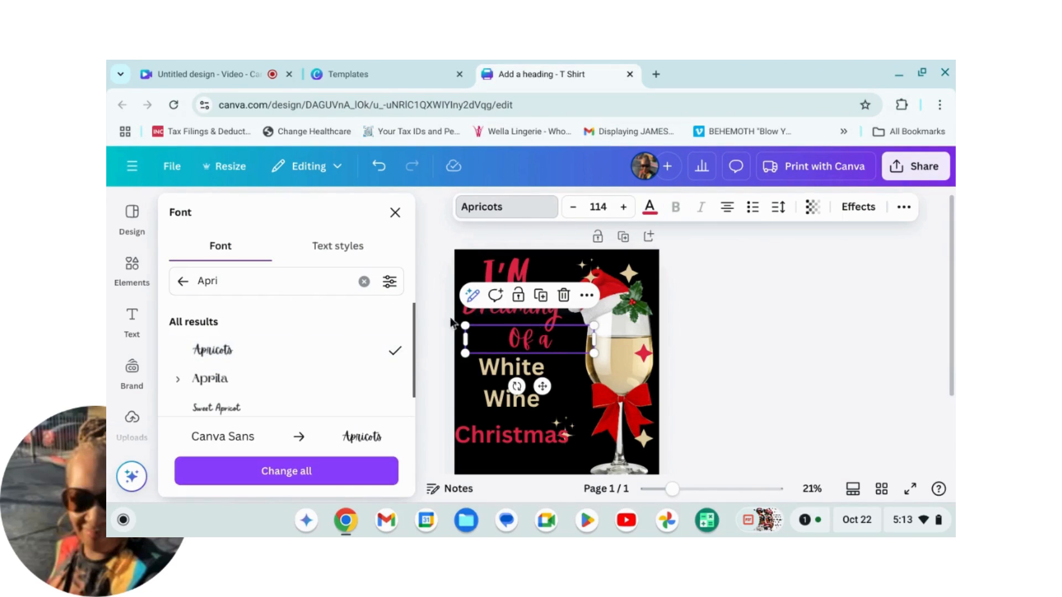
pyautogui.press('Escape')
# Step: Reuse the recent font search for Holla and apply that font to the "White" text only
pyautogui.click(516, 369)
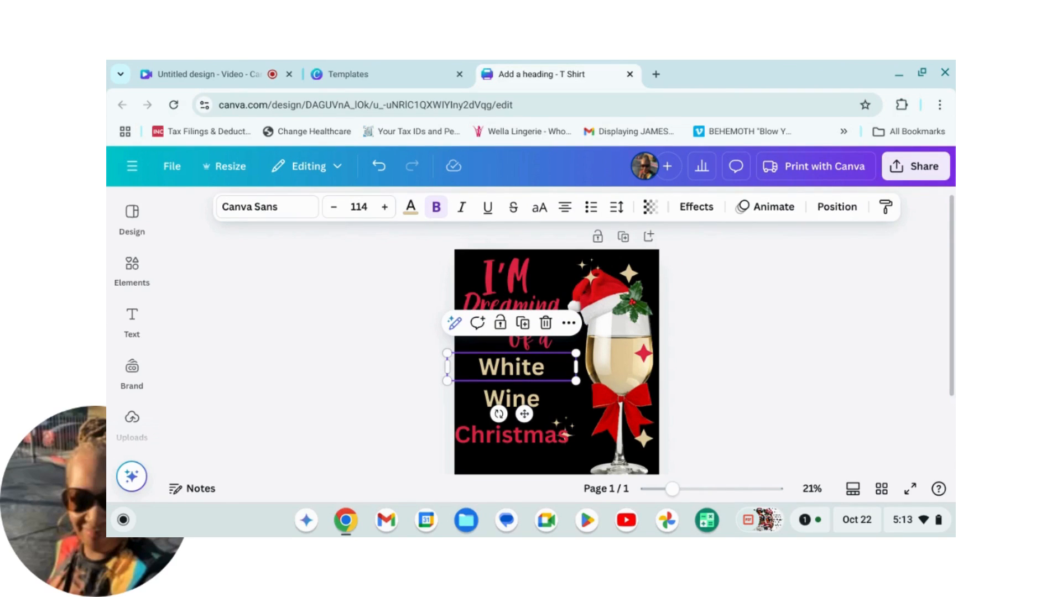
pyautogui.click(290, 208)
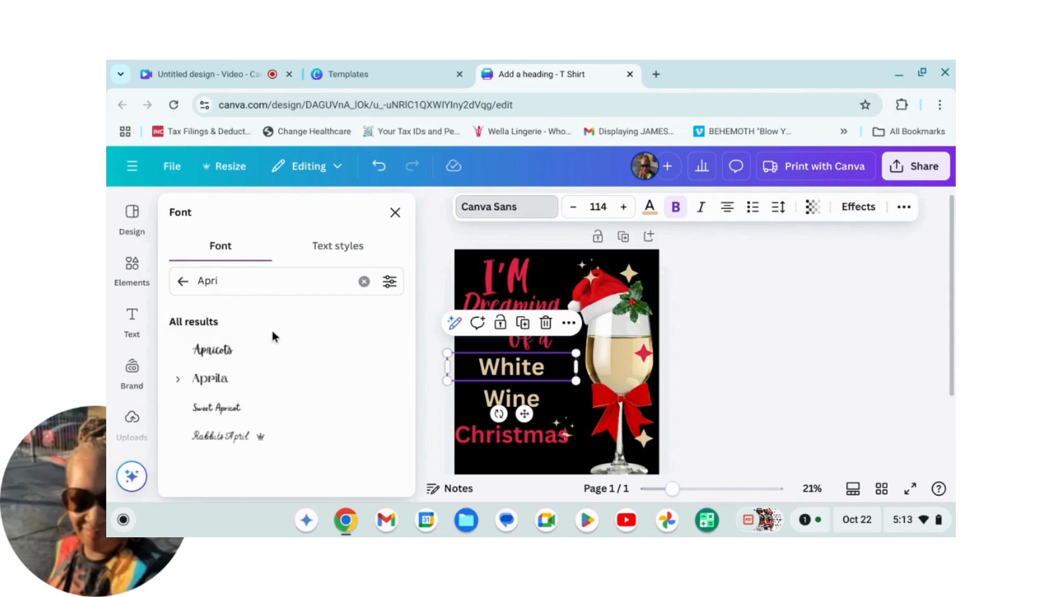
pyautogui.click(364, 281)
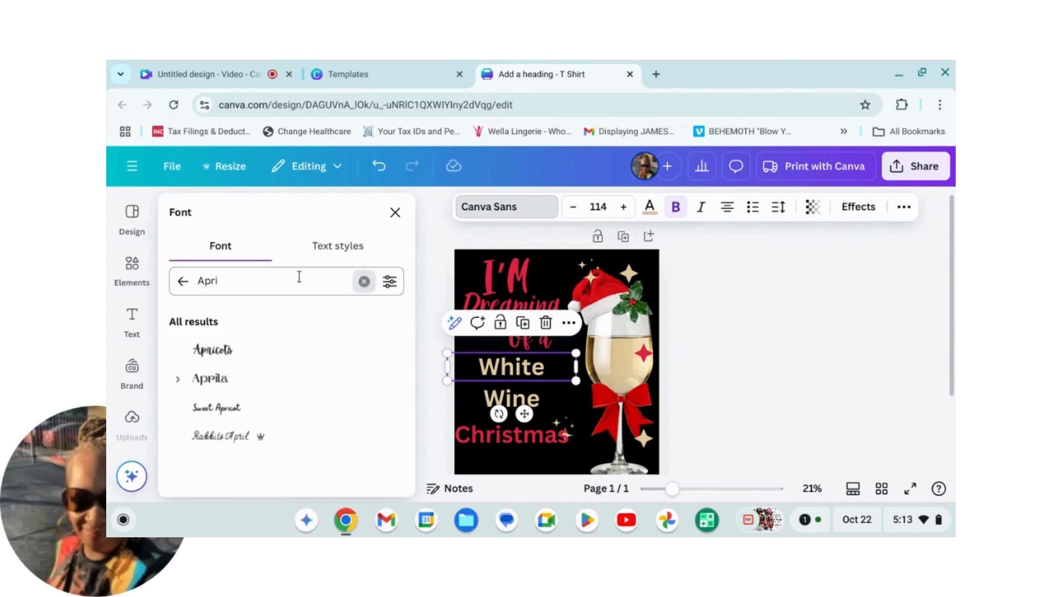
pyautogui.click(223, 407)
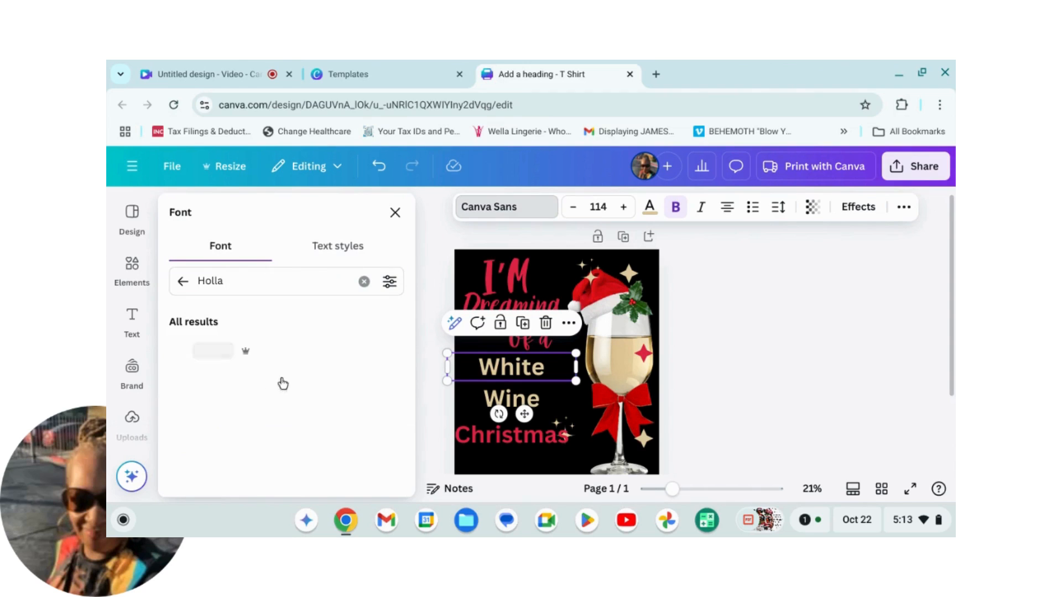
pyautogui.click(205, 351)
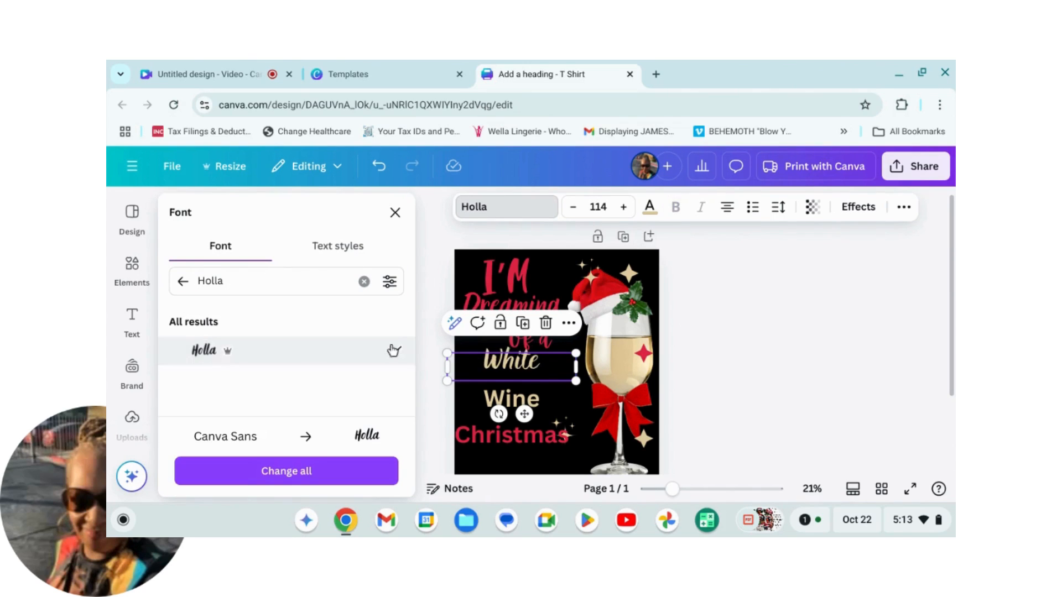
pyautogui.click(758, 379)
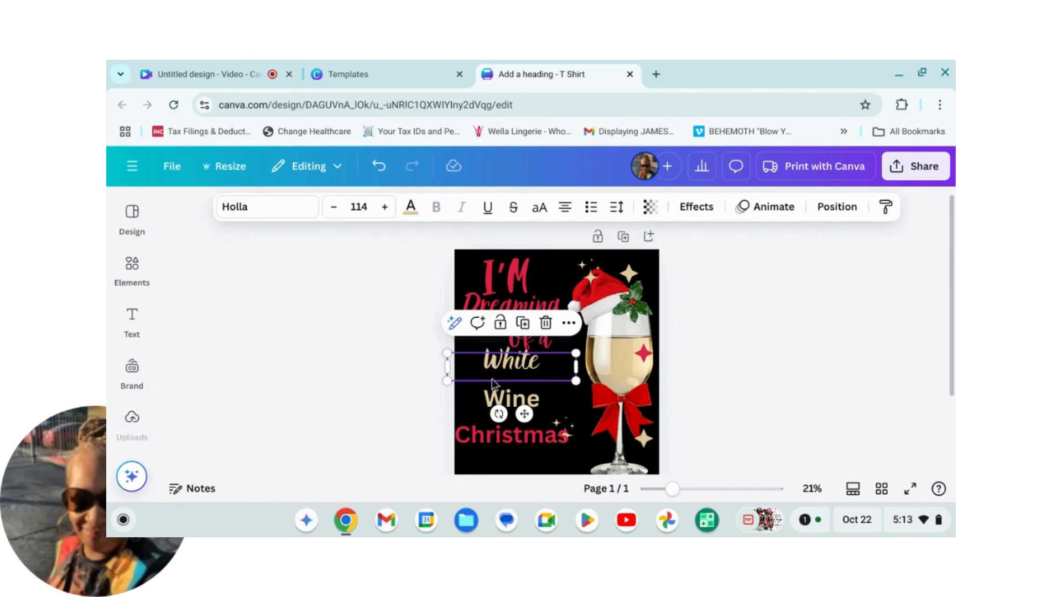
# Step: Search the fonts for "great" and apply the Great Vibes font to the "Wine" text only
pyautogui.click(513, 396)
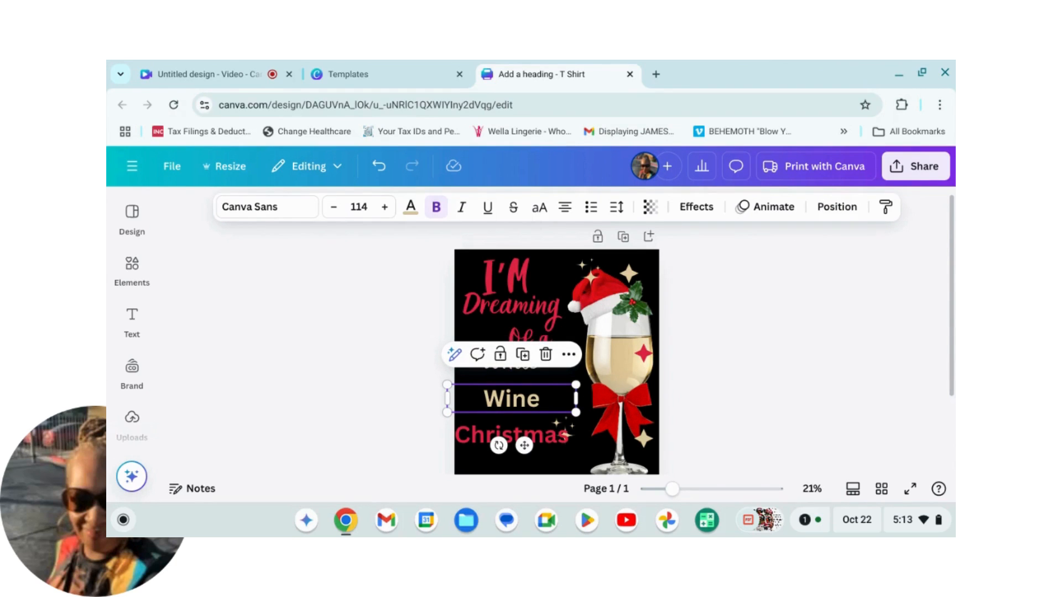
pyautogui.click(294, 214)
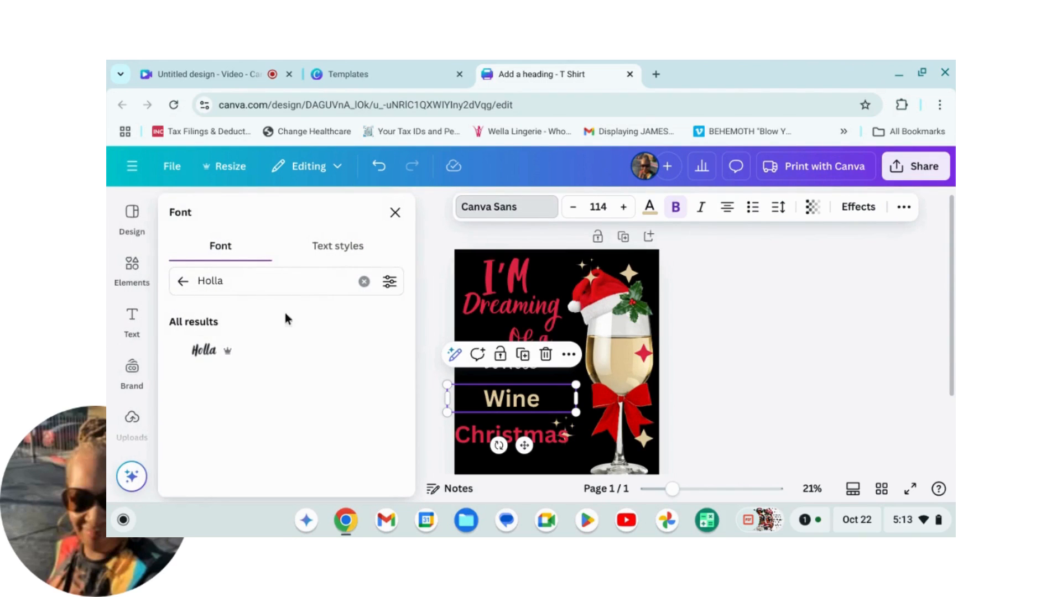
pyautogui.click(364, 281)
pyautogui.scroll(-1, 243, 343)
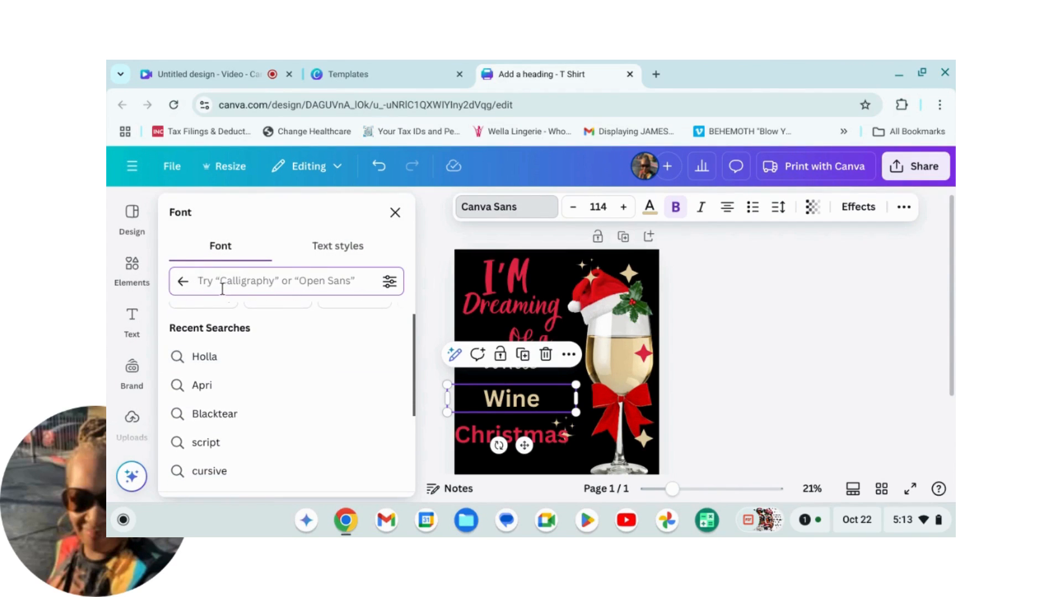
pyautogui.write('great')
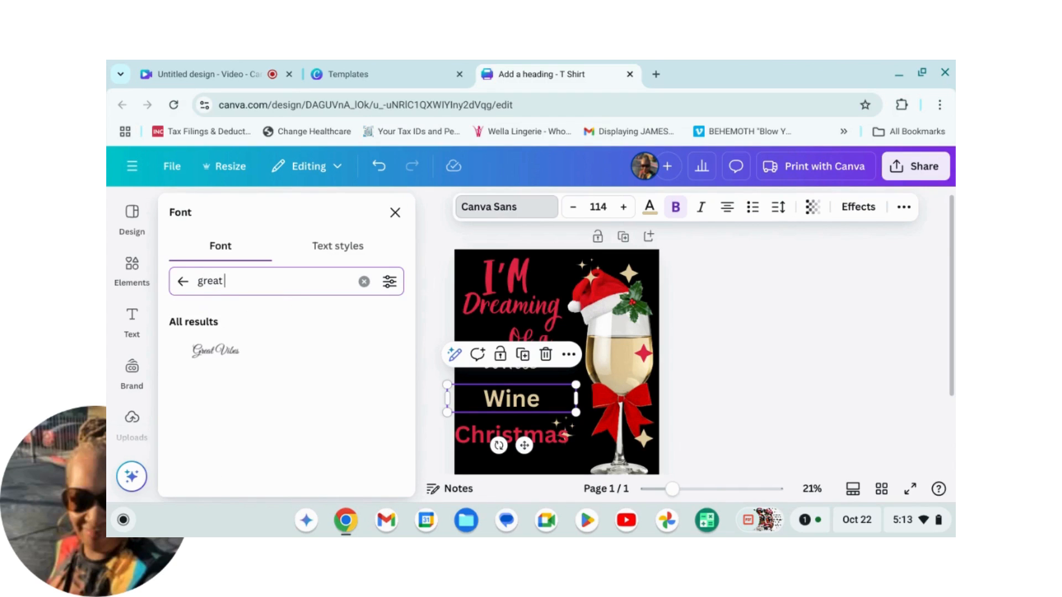
pyautogui.click(215, 351)
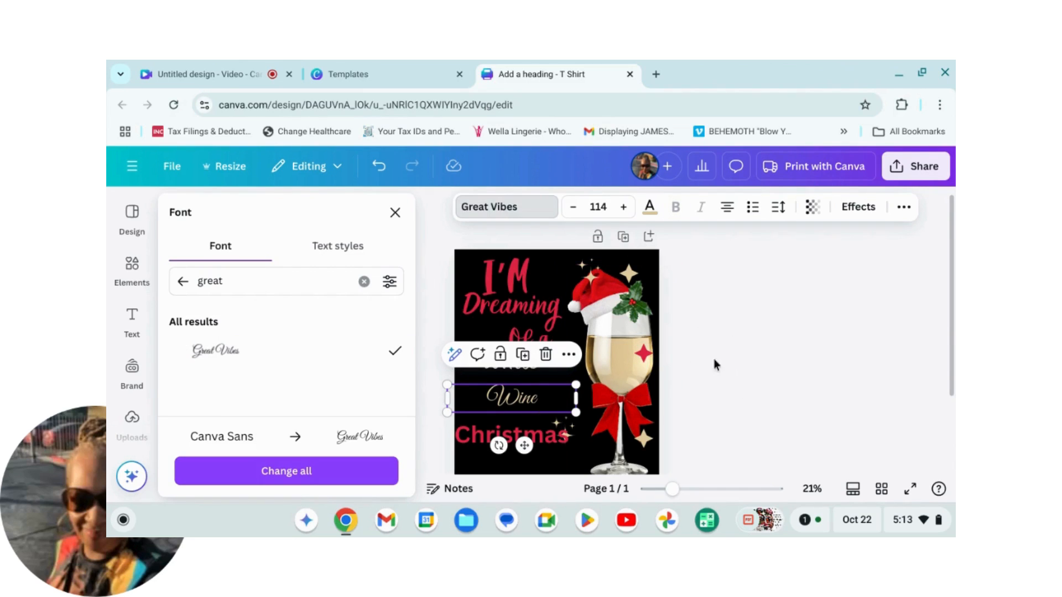
pyautogui.click(752, 364)
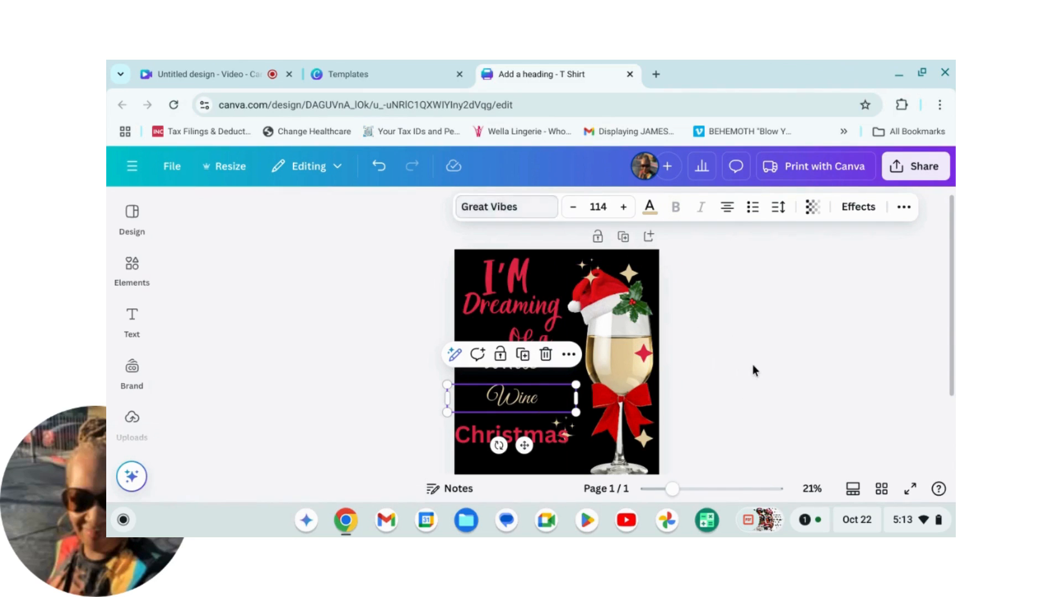
# Step: Change the font of the "Christmas" text line to Playlist Script
pyautogui.click(545, 438)
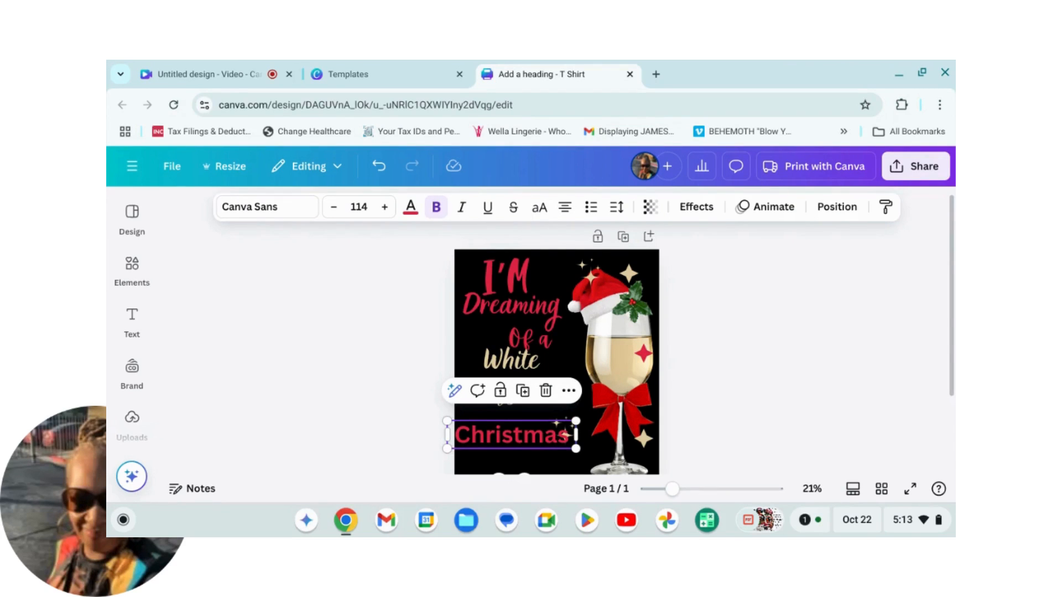
pyautogui.click(292, 209)
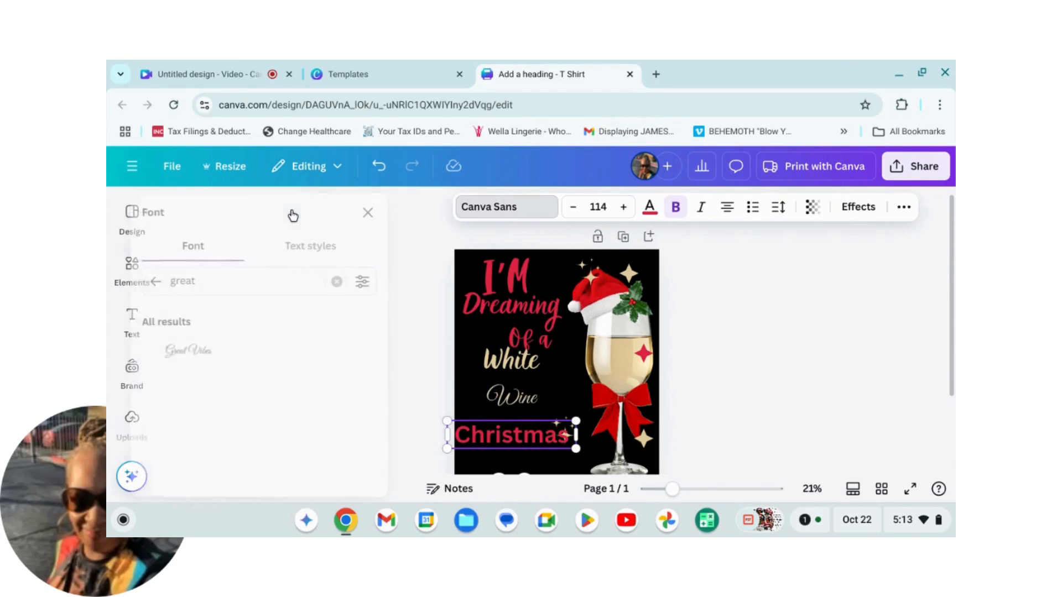
pyautogui.write('great')
pyautogui.click(363, 282)
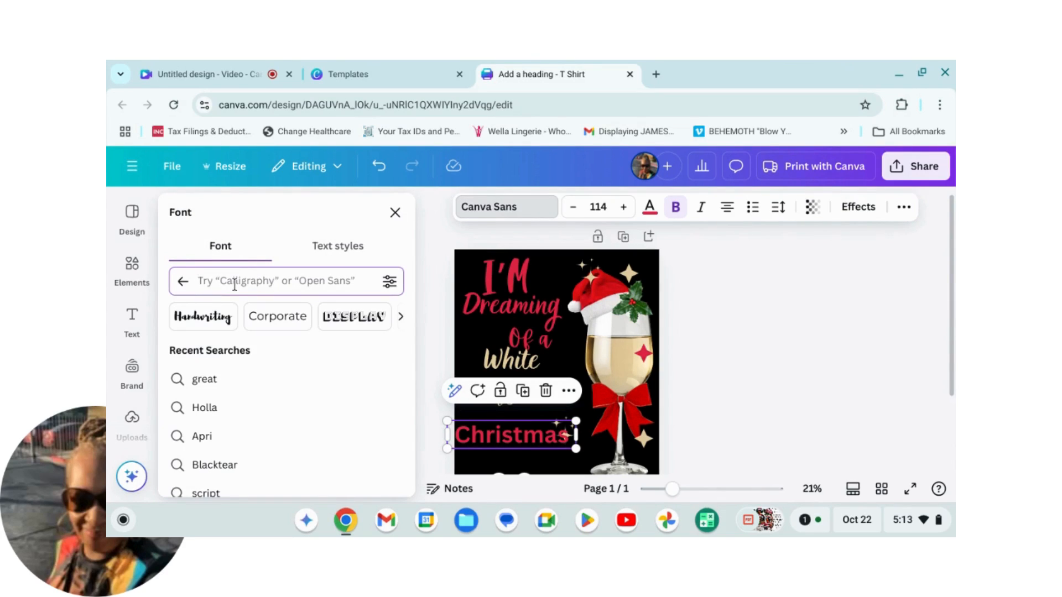
pyautogui.write('Play')
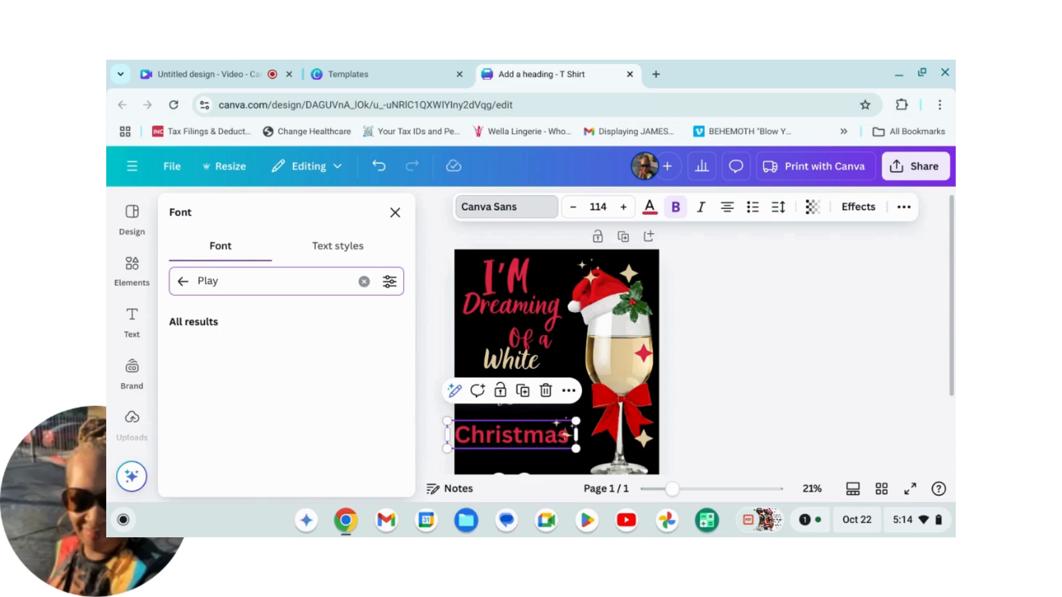
pyautogui.write('list')
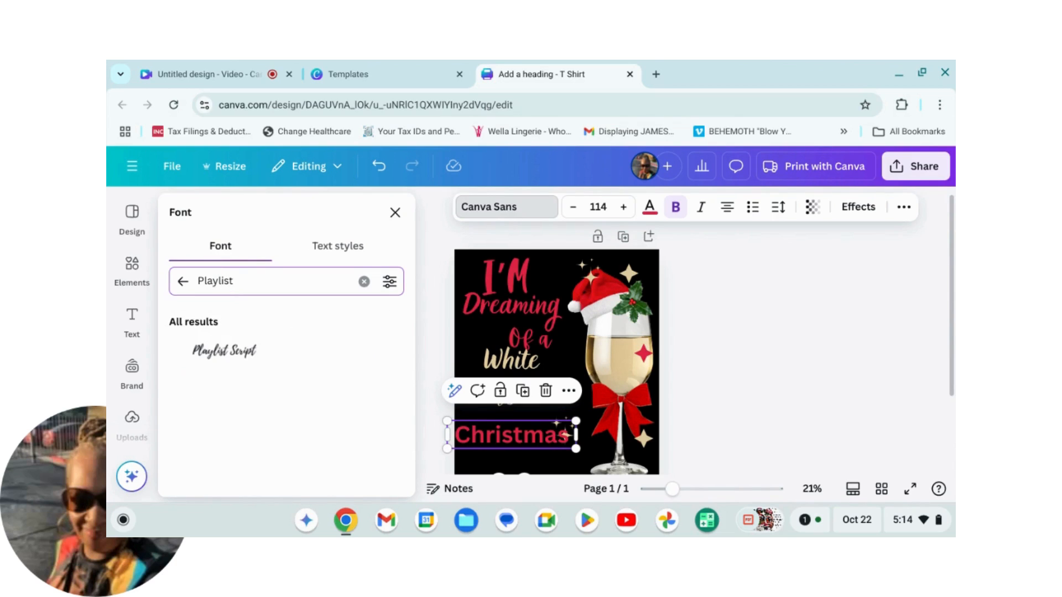
pyautogui.click(236, 354)
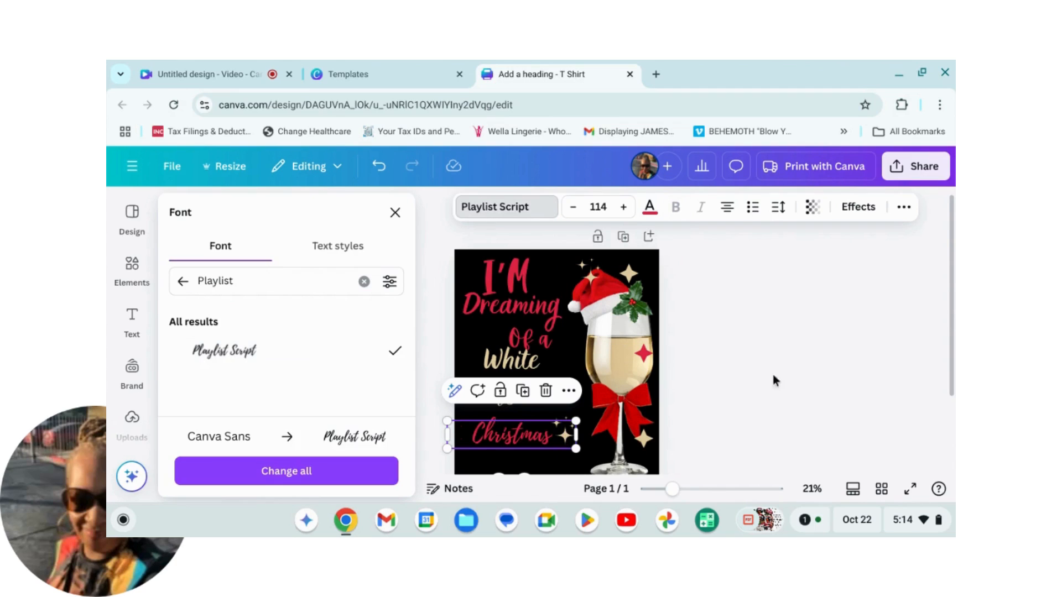
pyautogui.click(850, 292)
pyautogui.click(926, 400)
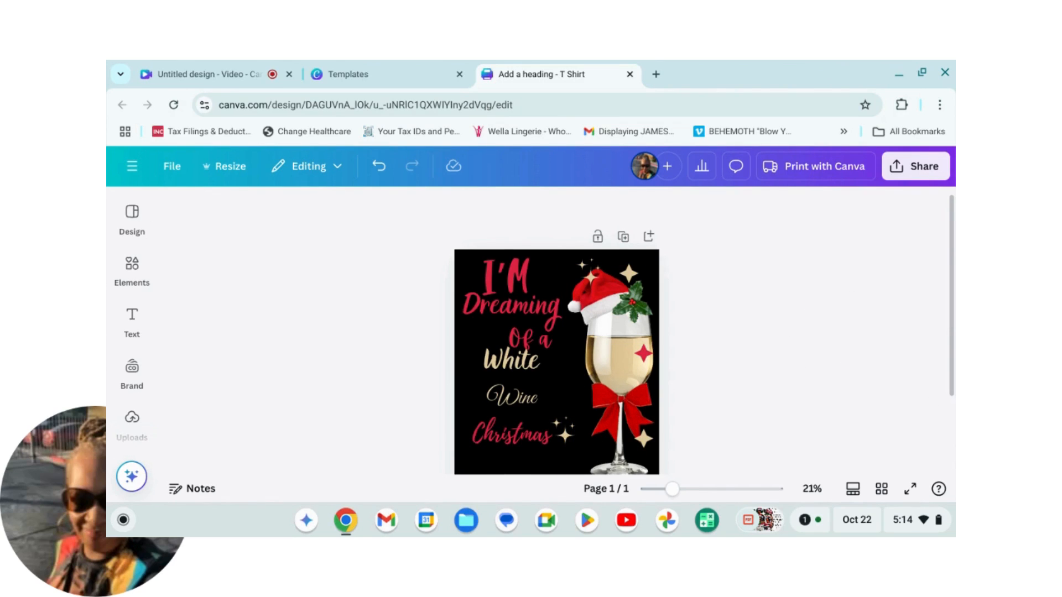
# Step: Nudge the "Dreaming" and "I'M" lines down slightly and reduce "I'M" to font size 156
pyautogui.click(533, 311)
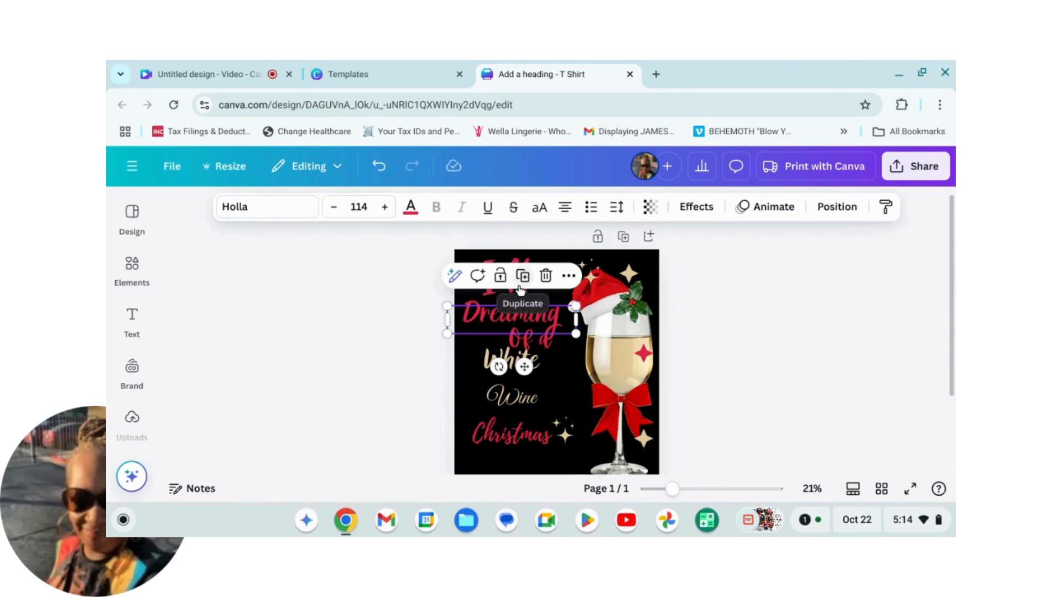
pyautogui.click(489, 293)
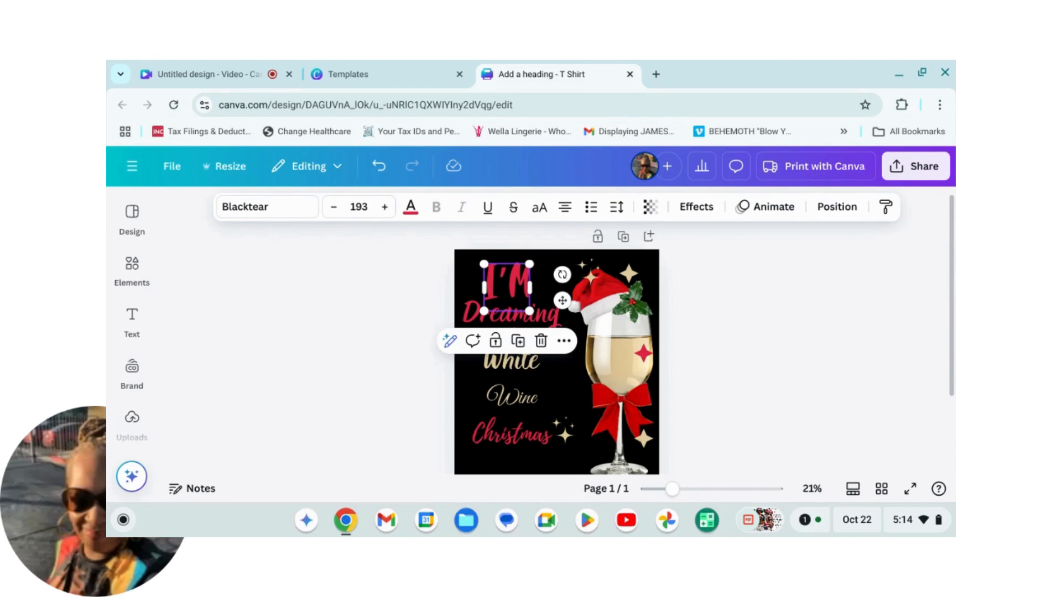
pyautogui.click(340, 211)
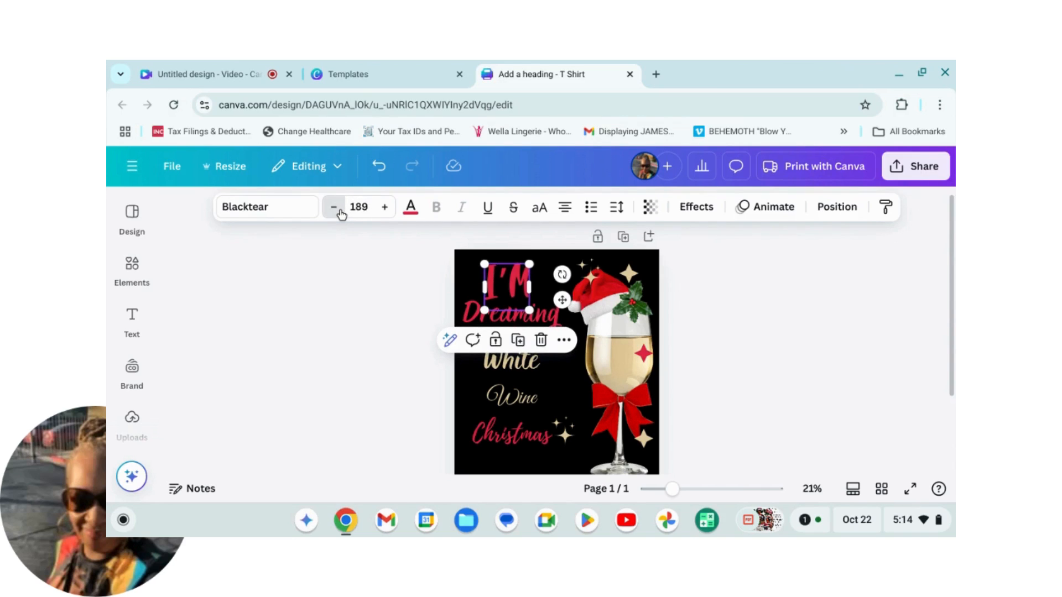
pyautogui.click(340, 212)
pyautogui.click(340, 212)
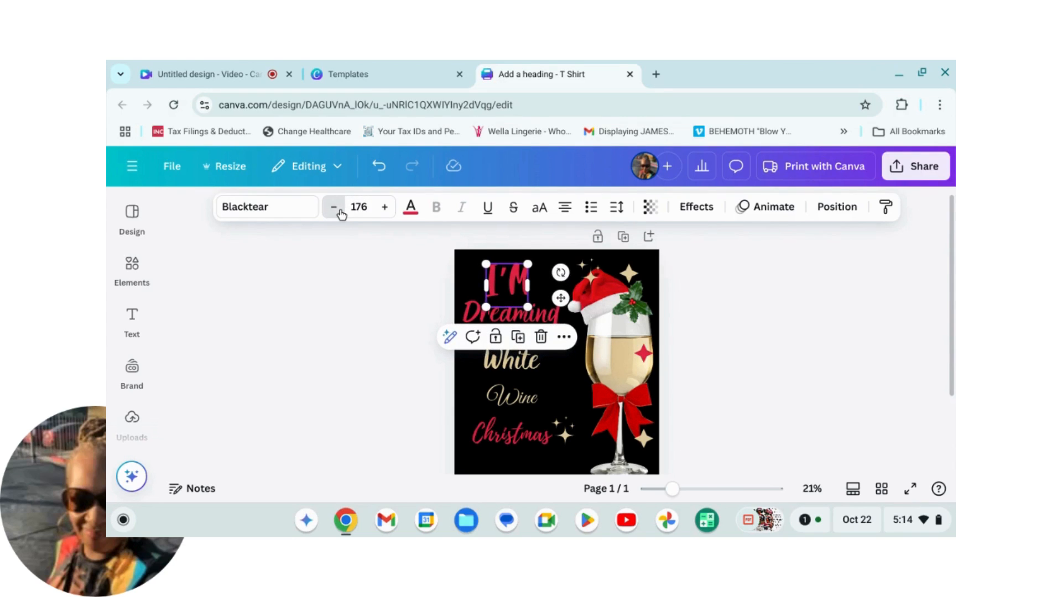
pyautogui.click(339, 212)
pyautogui.click(335, 207)
pyautogui.click(334, 207)
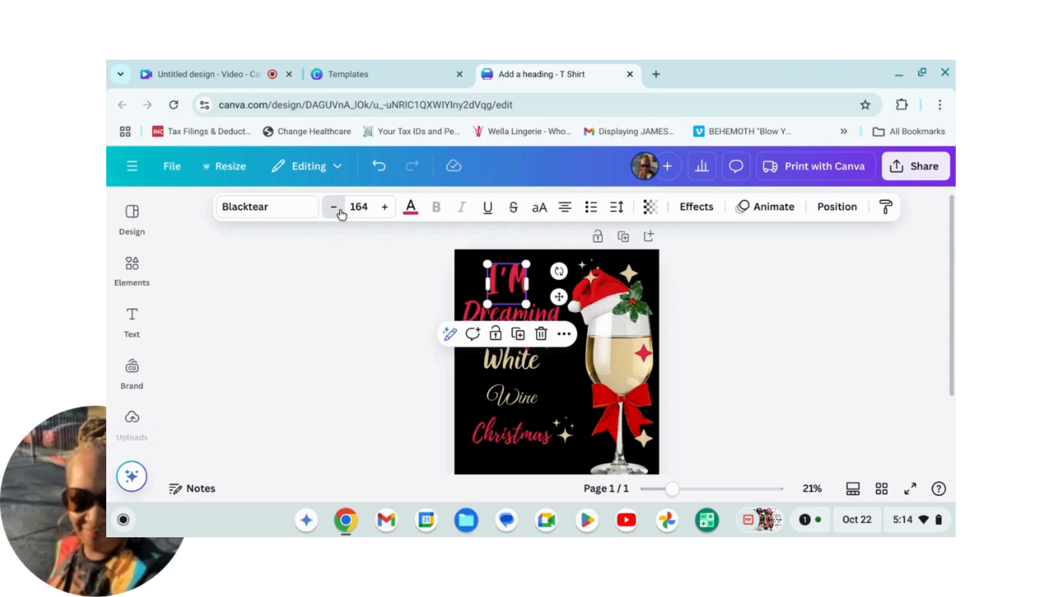
pyautogui.click(334, 207)
pyautogui.click(334, 207)
pyautogui.click(338, 210)
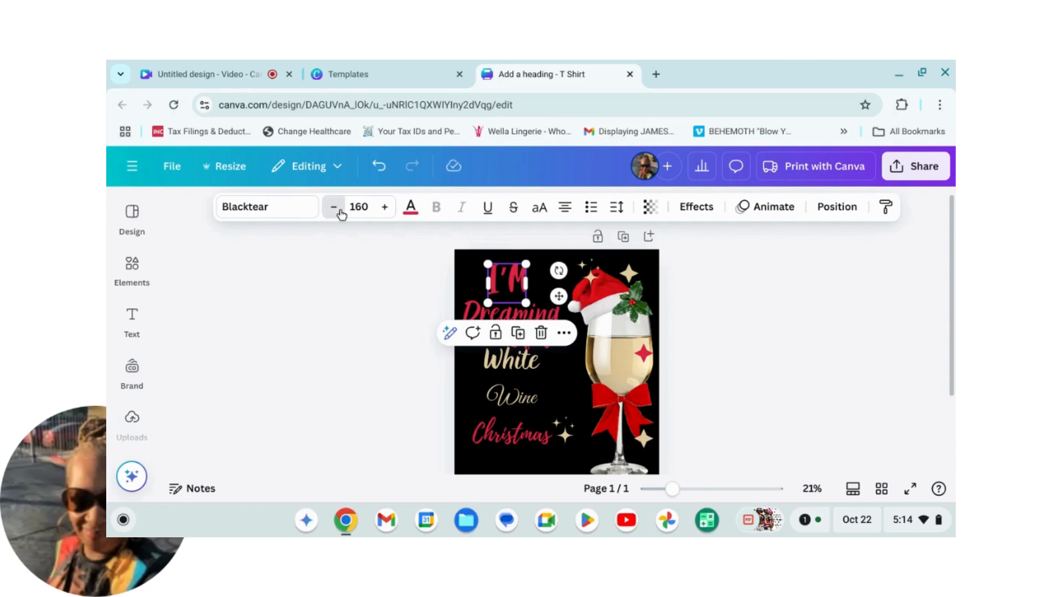
pyautogui.click(338, 210)
pyautogui.click(337, 211)
pyautogui.click(337, 210)
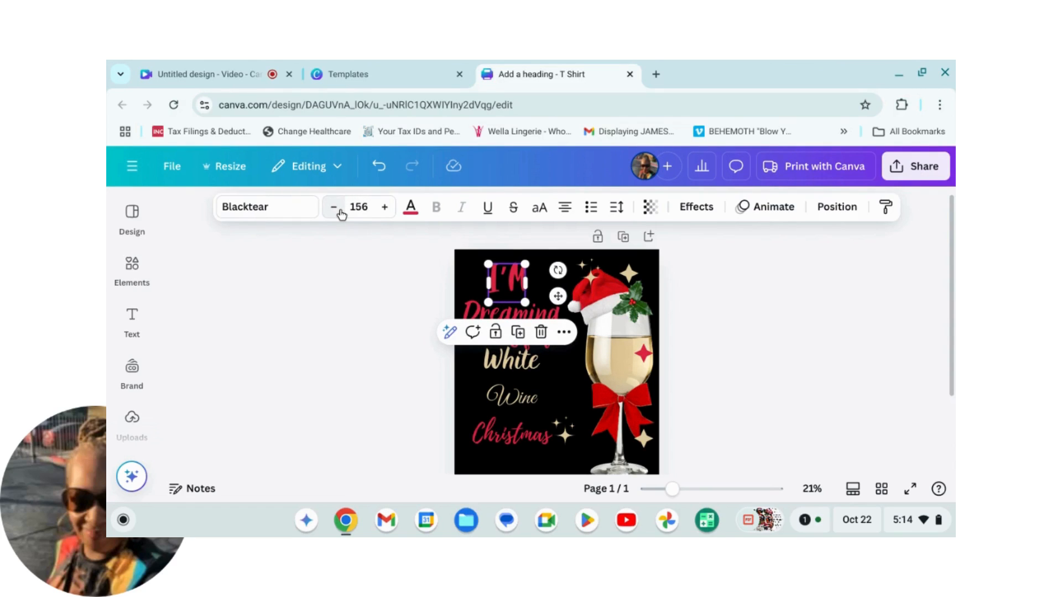
pyautogui.click(782, 343)
# Step: Move the "Dreaming" line up so it sits closer beneath "I'M" and clear of "Of a"
pyautogui.click(542, 322)
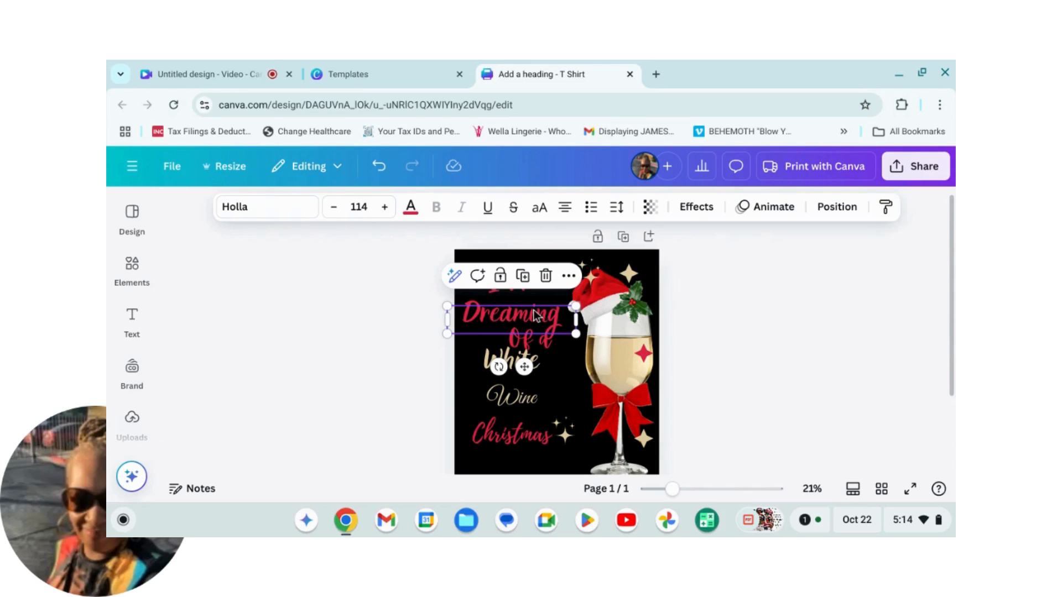
pyautogui.click(705, 321)
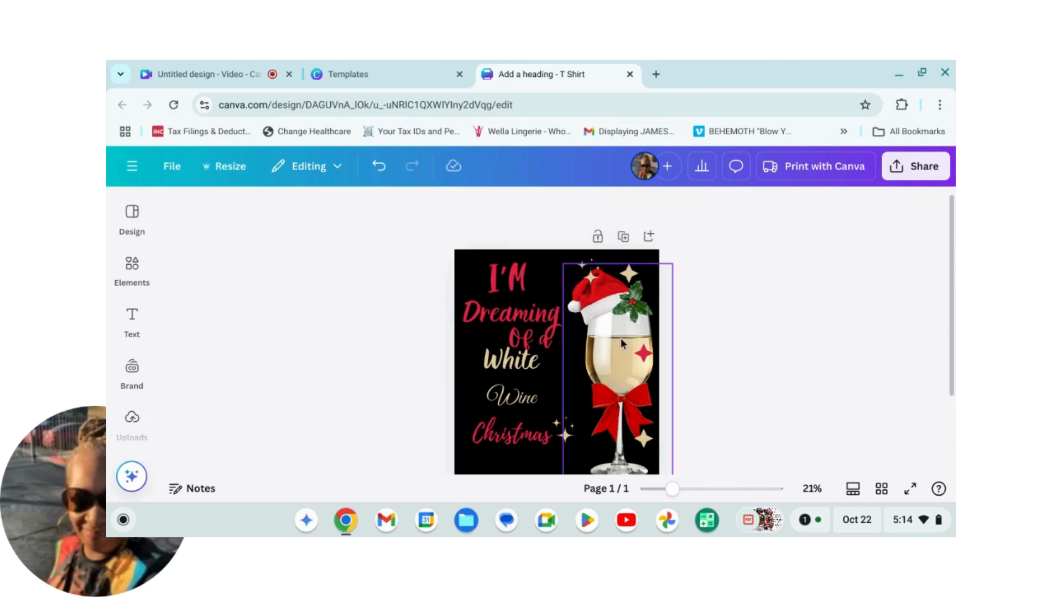
pyautogui.click(554, 320)
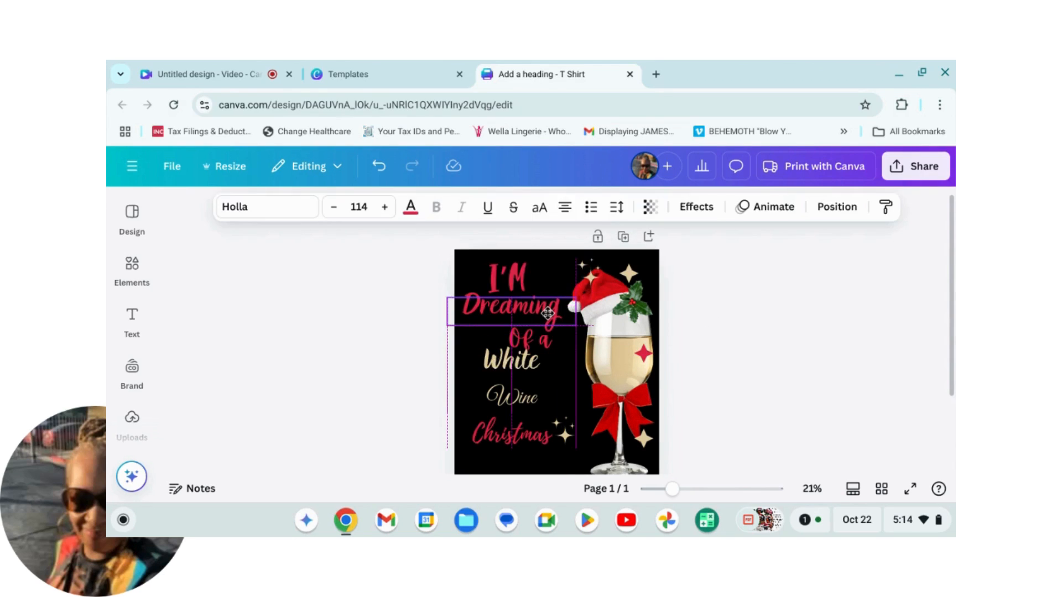
pyautogui.click(796, 342)
# Step: Reduce "Of a" to font size 104, narrow its text box and place it closer beneath "Dreaming"
pyautogui.click(532, 342)
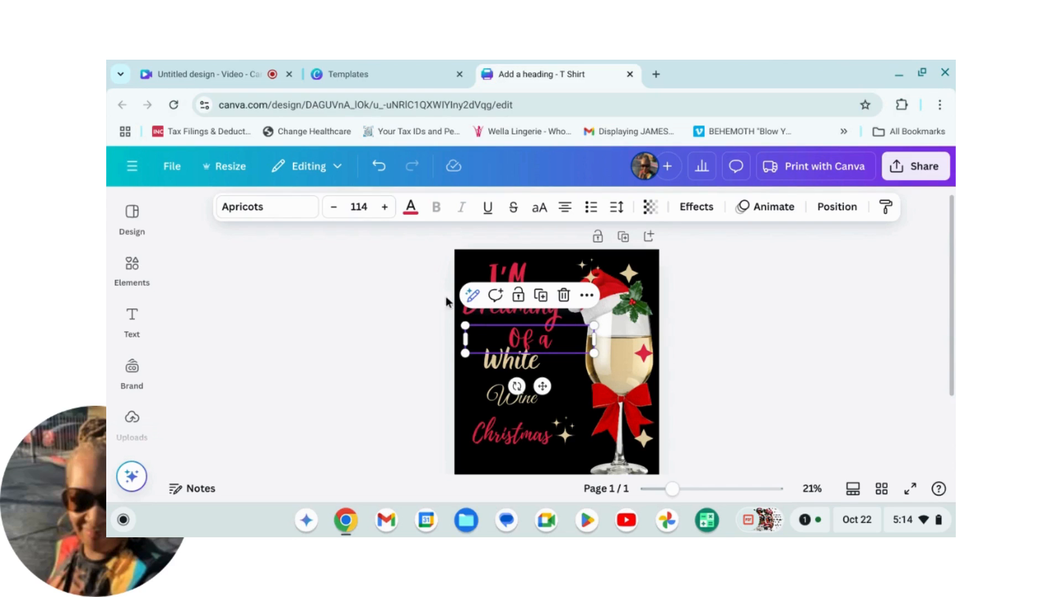
pyautogui.click(334, 208)
pyautogui.click(334, 208)
pyautogui.click(334, 208)
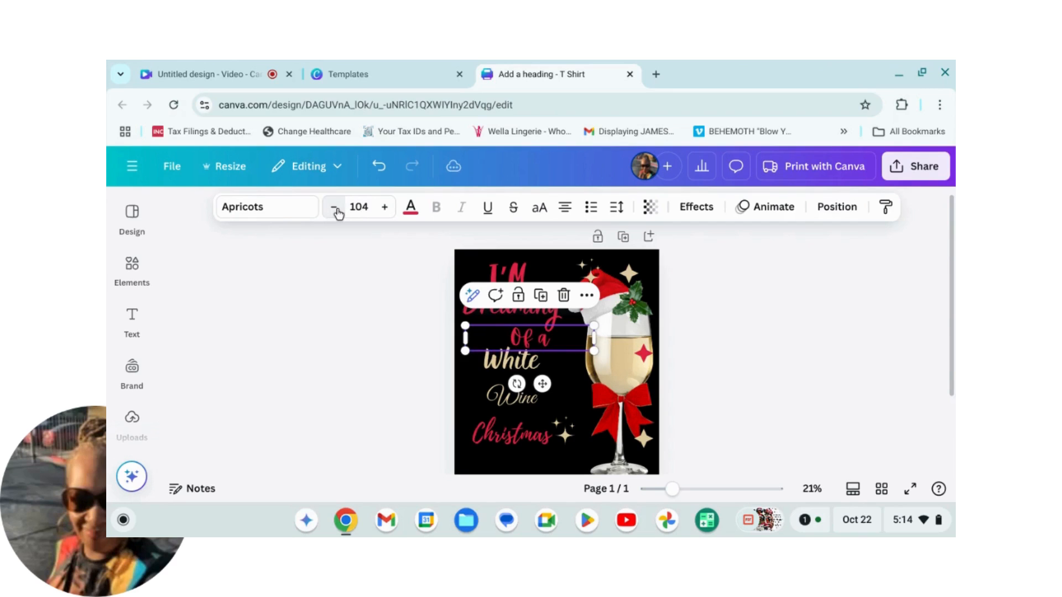
pyautogui.moveTo(594, 336); pyautogui.dragTo(533, 336)
pyautogui.click(798, 336)
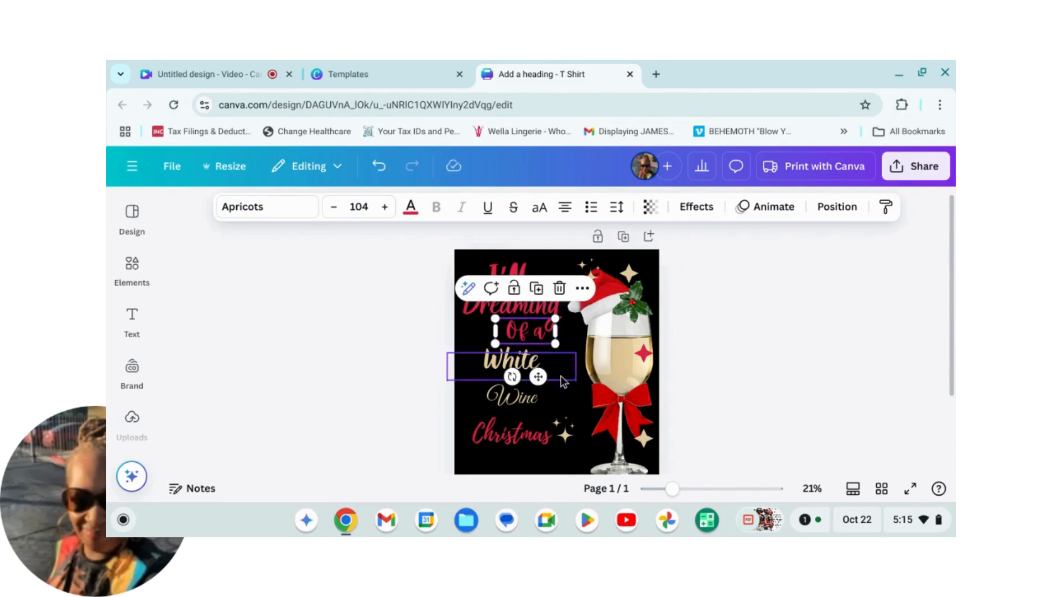
# Step: Reduce the "Of a" text further to font size 92
pyautogui.click(333, 207)
pyautogui.click(334, 207)
pyautogui.click(334, 207)
pyautogui.click(334, 207)
pyautogui.click(334, 207)
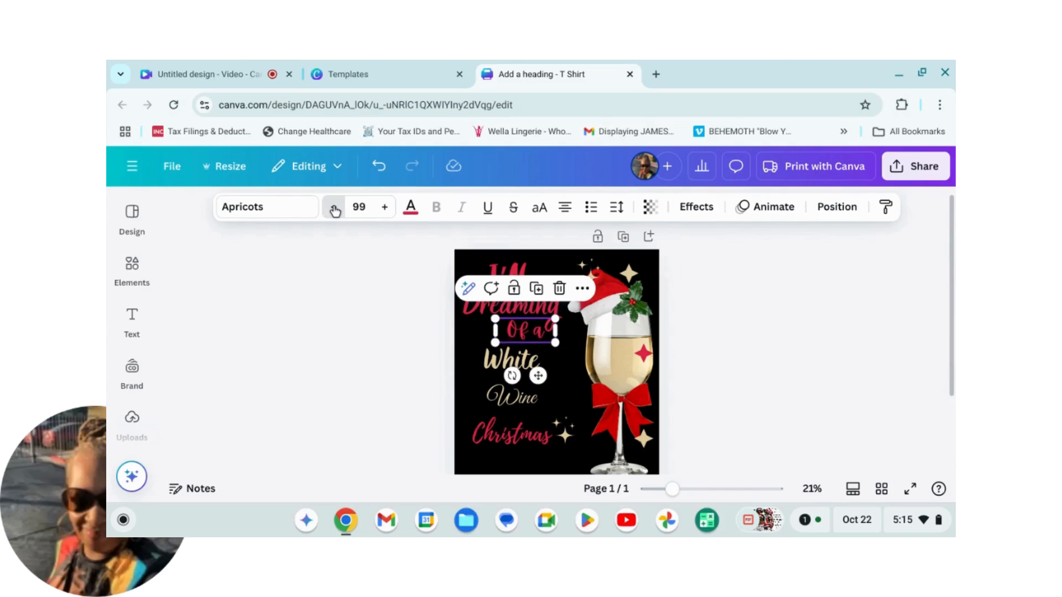
pyautogui.click(334, 207)
pyautogui.click(334, 207)
pyautogui.click(333, 207)
pyautogui.click(334, 207)
pyautogui.click(333, 207)
pyautogui.click(334, 207)
pyautogui.click(334, 207)
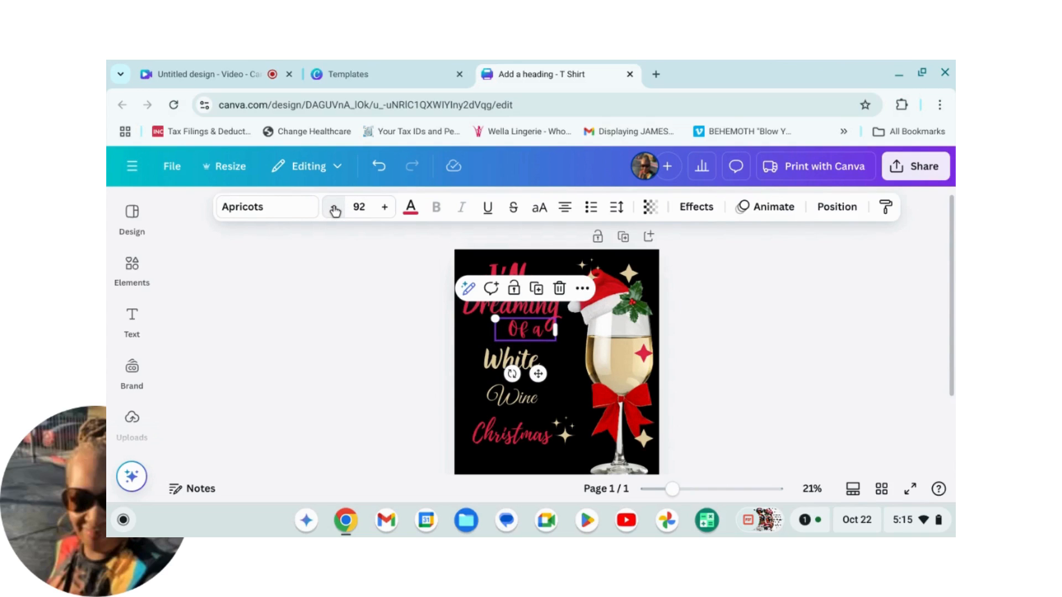
# Step: Enlarge the "White" text to about font size 190 and position it just below "Of a"
pyautogui.click(530, 363)
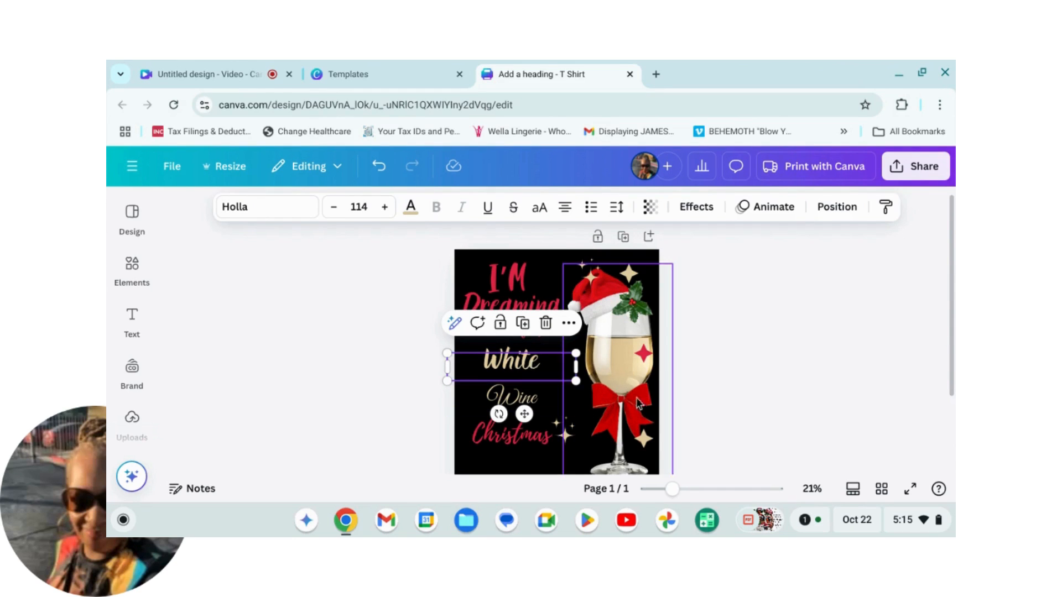
pyautogui.moveTo(572, 357)
pyautogui.mouseDown()
pyautogui.moveTo(521, 355)
pyautogui.moveTo(568, 344)
pyautogui.mouseUp()
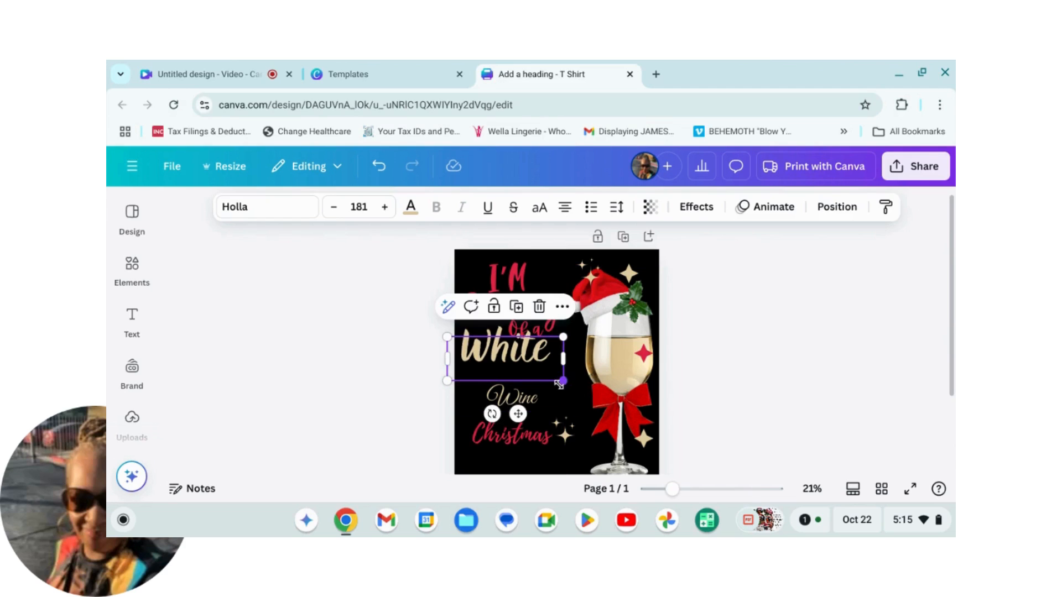
pyautogui.moveTo(564, 384); pyautogui.dragTo(568, 389)
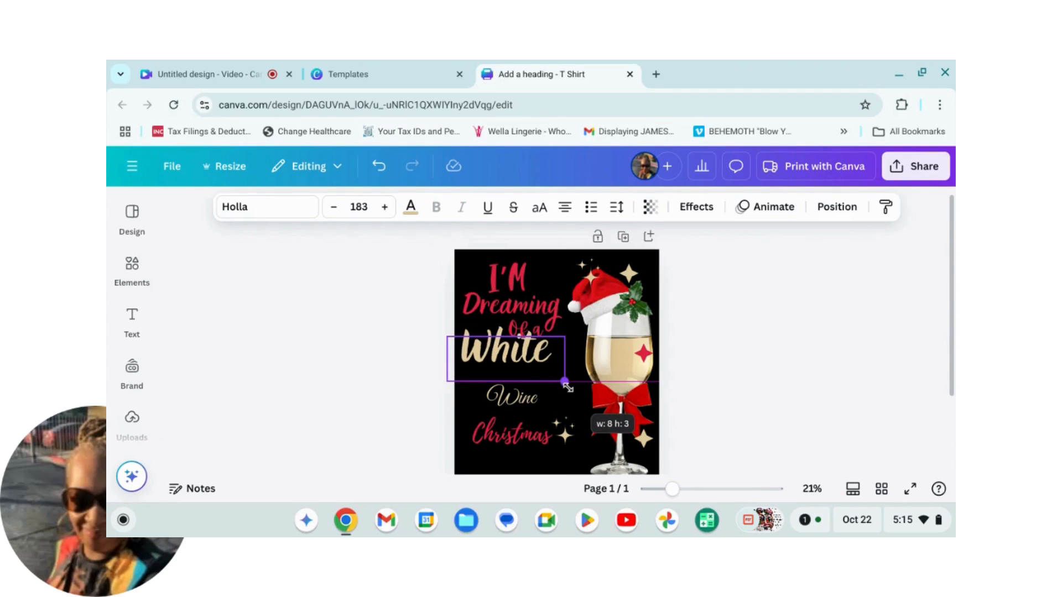
pyautogui.moveTo(568, 388); pyautogui.dragTo(569, 389)
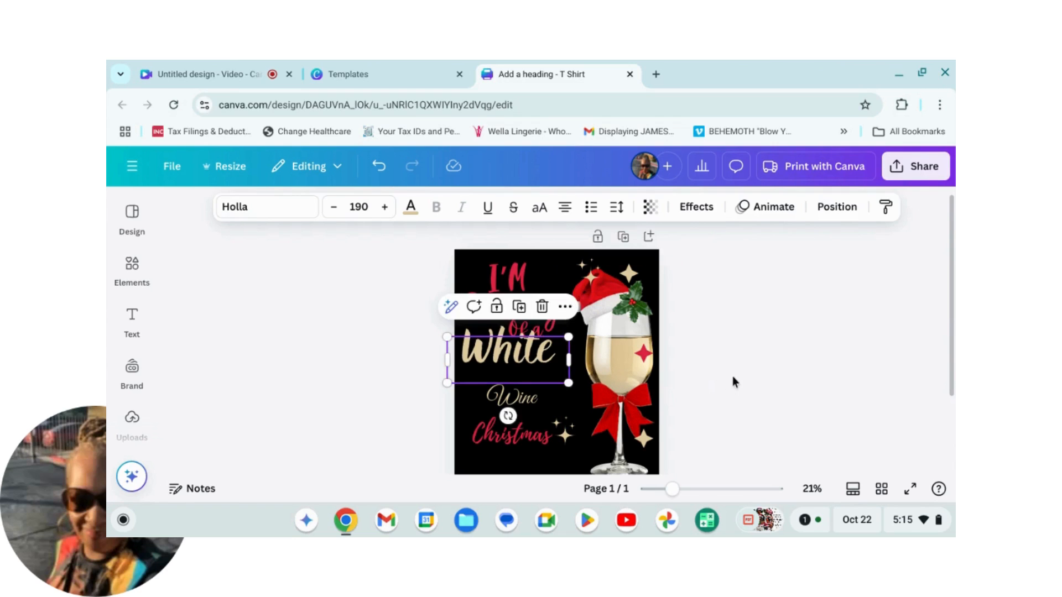
pyautogui.moveTo(526, 356); pyautogui.dragTo(525, 363)
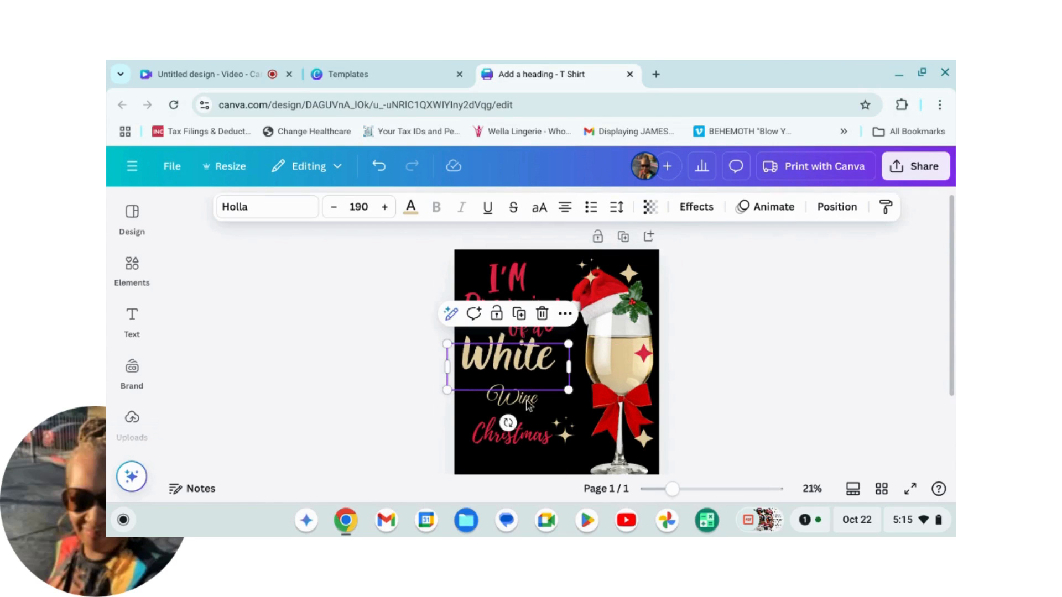
# Step: Enlarge the "Wine" text to about font size 242 so it nearly spans the width of the wording column
pyautogui.click(533, 403)
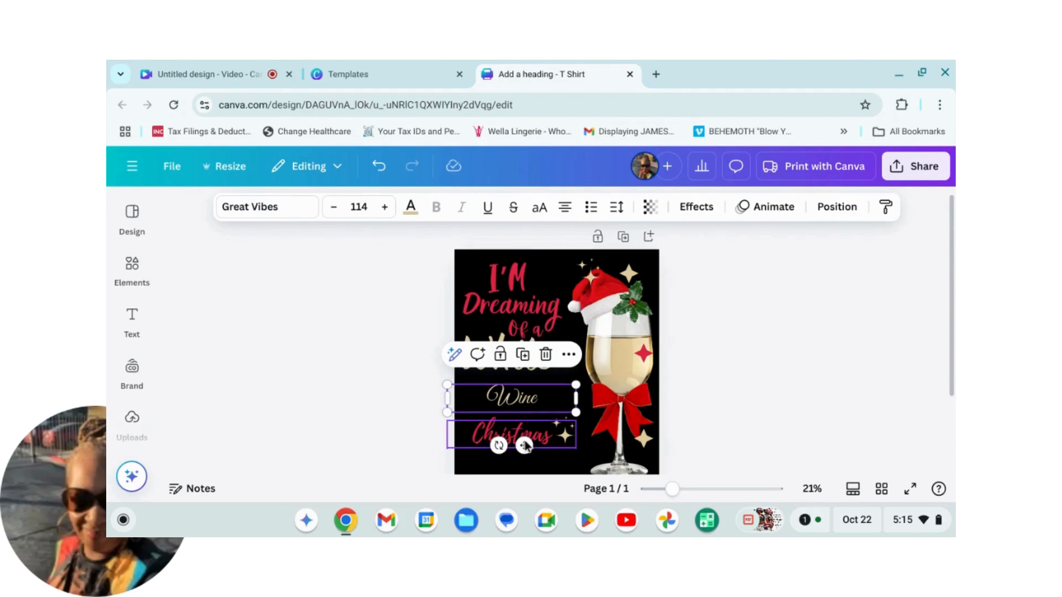
pyautogui.moveTo(576, 398); pyautogui.dragTo(579, 356)
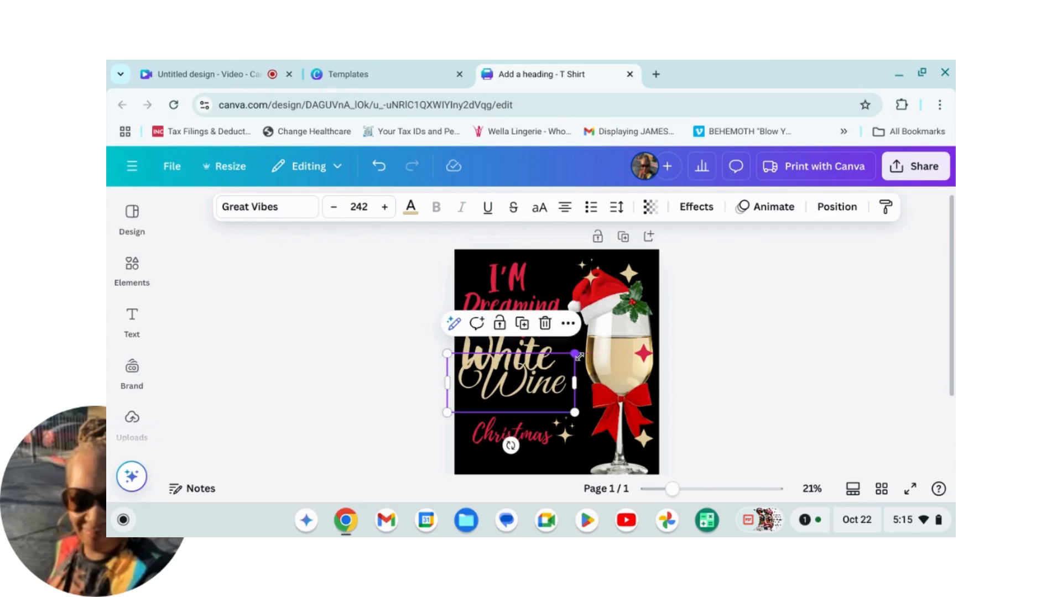
pyautogui.click(741, 381)
# Step: Separate "White" and "Wine" by moving "White" up and "Wine" down, and enlarge "Wine" slightly to font size 244
pyautogui.scroll(-1, 739, 413)
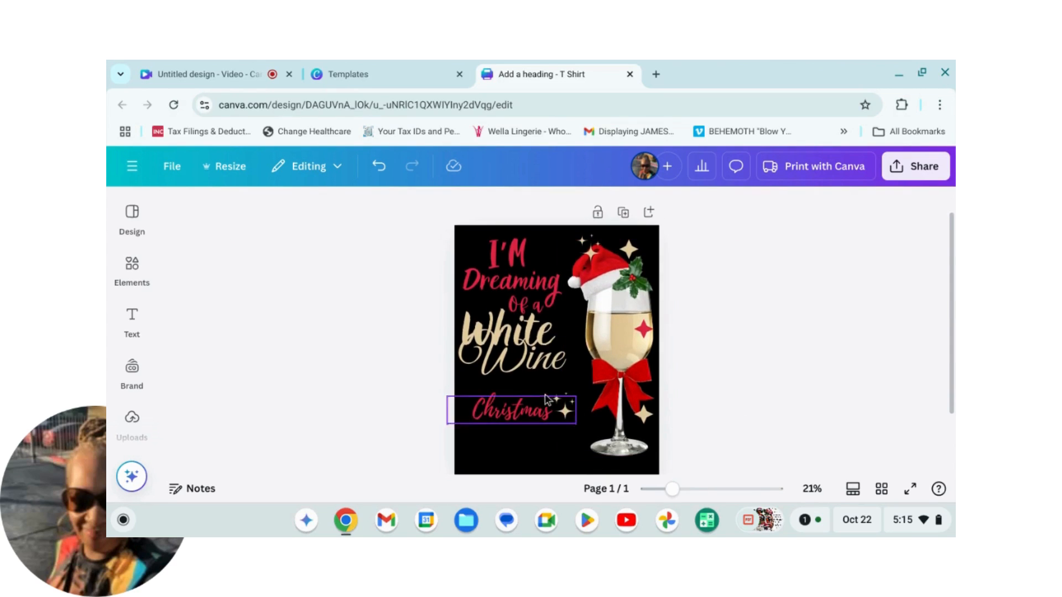
pyautogui.click(531, 354)
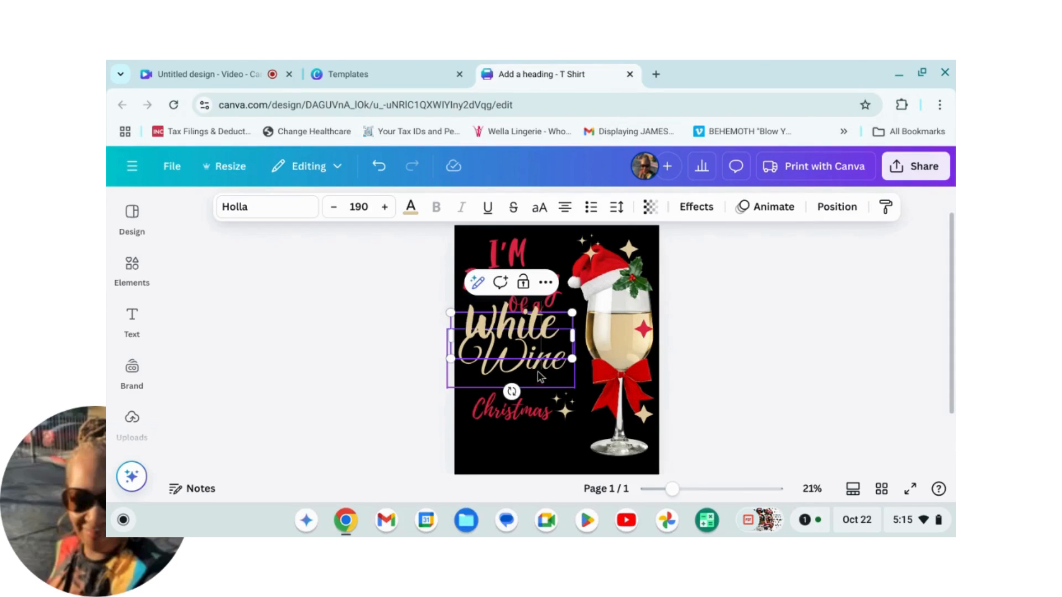
pyautogui.click(538, 376)
pyautogui.moveTo(539, 366); pyautogui.dragTo(544, 383)
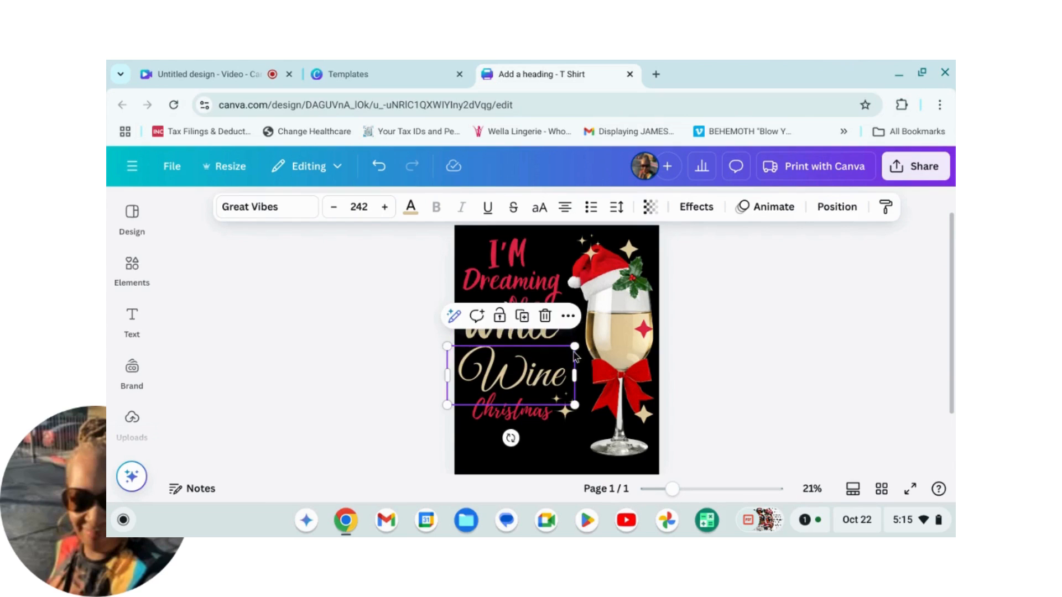
pyautogui.moveTo(575, 347)
pyautogui.mouseDown()
pyautogui.moveTo(585, 342)
pyautogui.moveTo(575, 346)
pyautogui.mouseUp()
# Step: Enlarge the "Christmas" text to about font size 178 and move it down beneath "Wine"
pyautogui.click(513, 426)
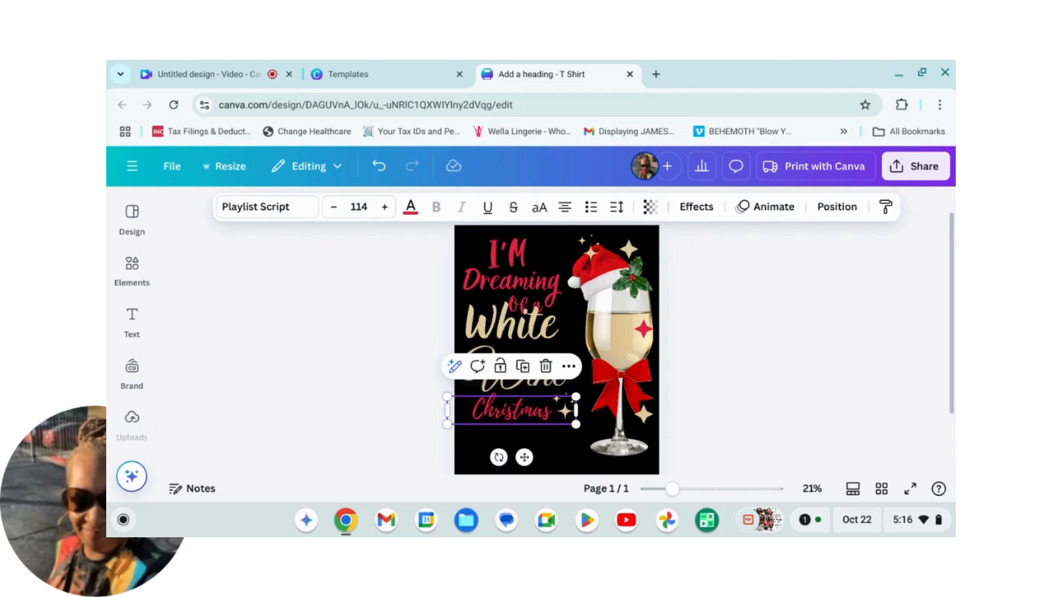
pyautogui.moveTo(576, 411); pyautogui.dragTo(602, 379)
pyautogui.click(723, 422)
pyautogui.moveTo(507, 404); pyautogui.dragTo(510, 431)
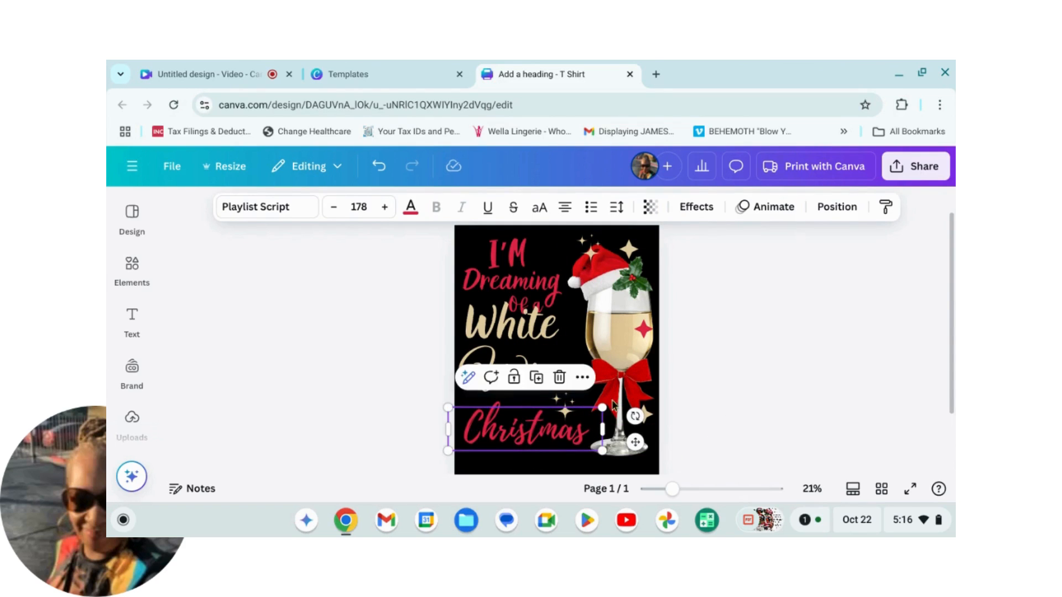
pyautogui.click(743, 340)
# Step: Move "Wine" slightly down and left, and lower "White" so it sits close above "Wine"
pyautogui.click(536, 385)
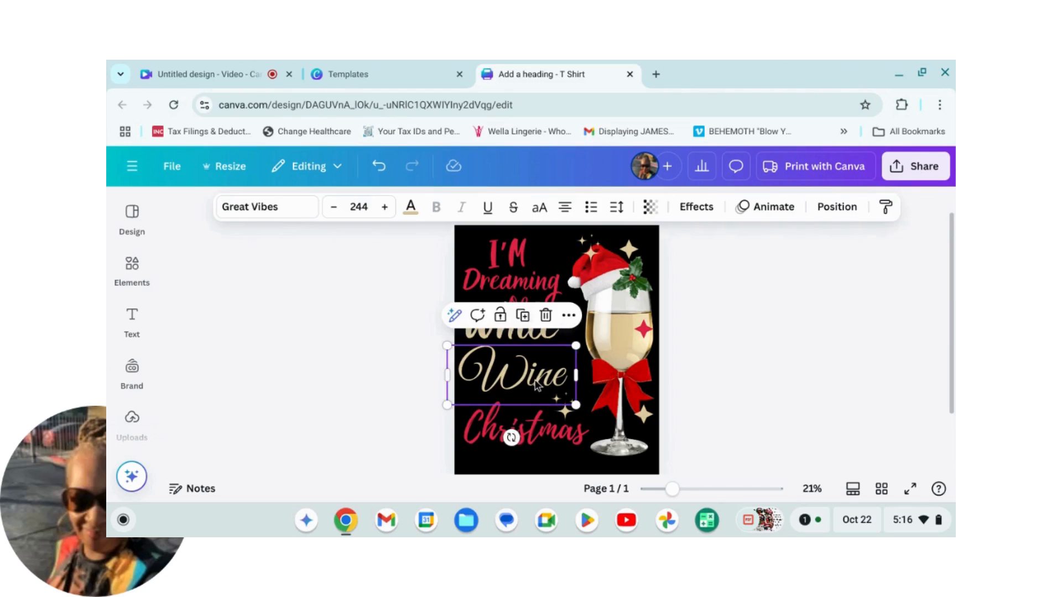
pyautogui.moveTo(535, 390); pyautogui.dragTo(532, 393)
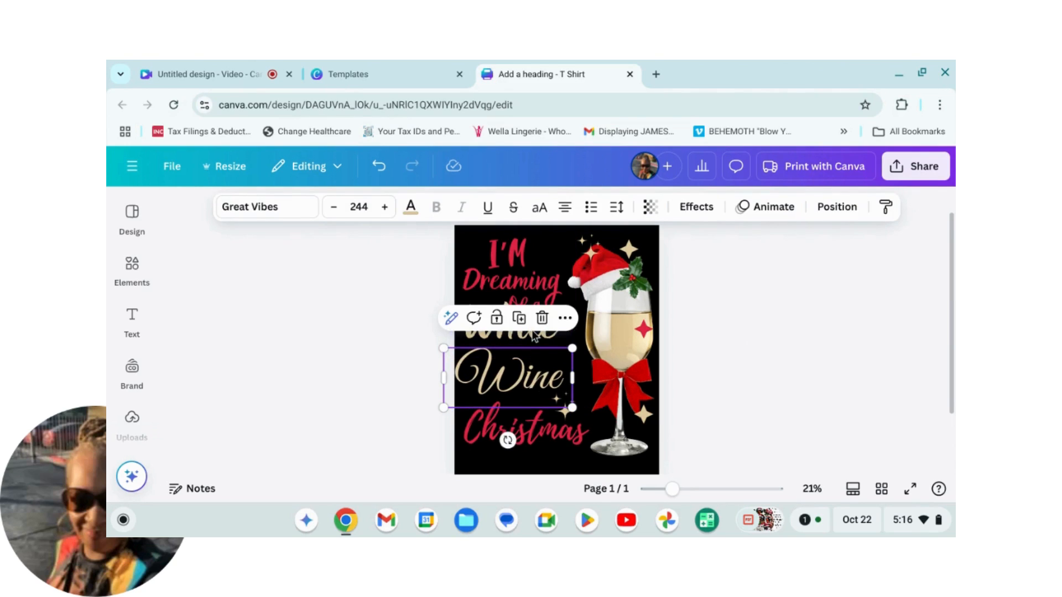
pyautogui.click(729, 336)
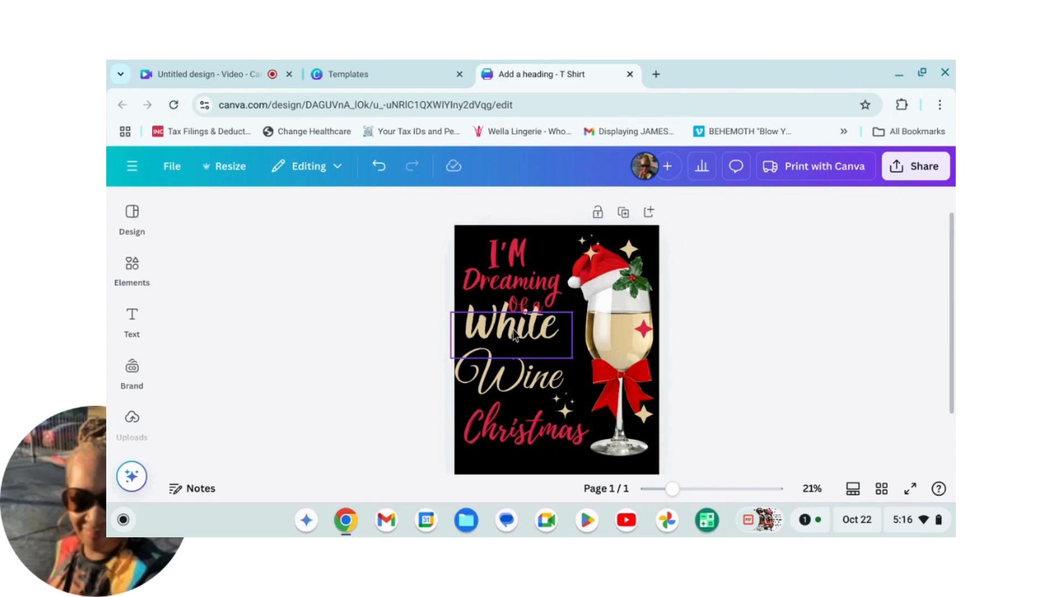
pyautogui.moveTo(513, 335); pyautogui.dragTo(512, 335)
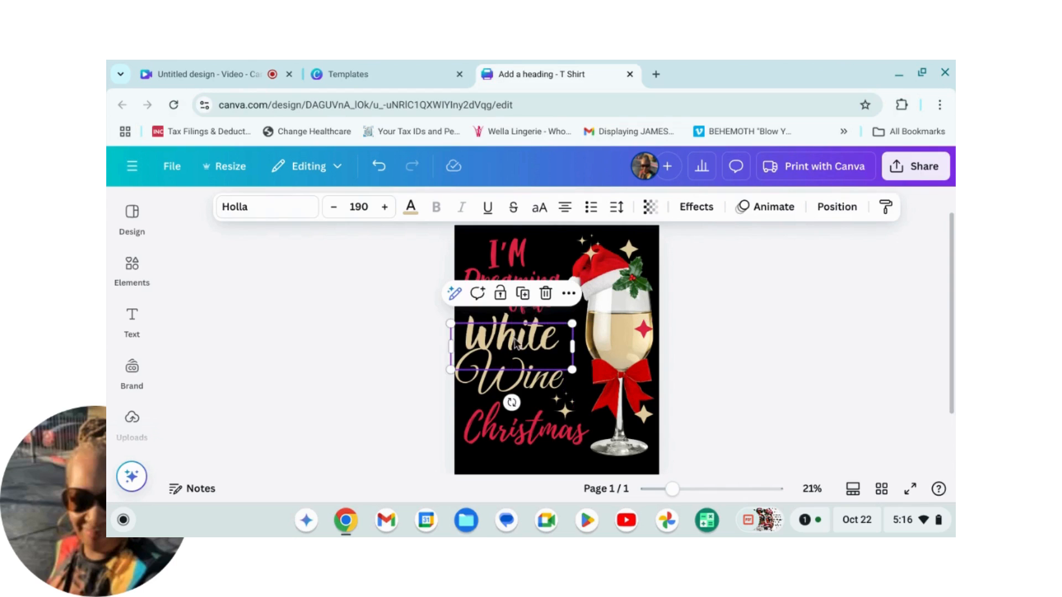
# Step: Apply an Outline effect to the "I'M" text in the beige document color with thickness 27
pyautogui.click(496, 255)
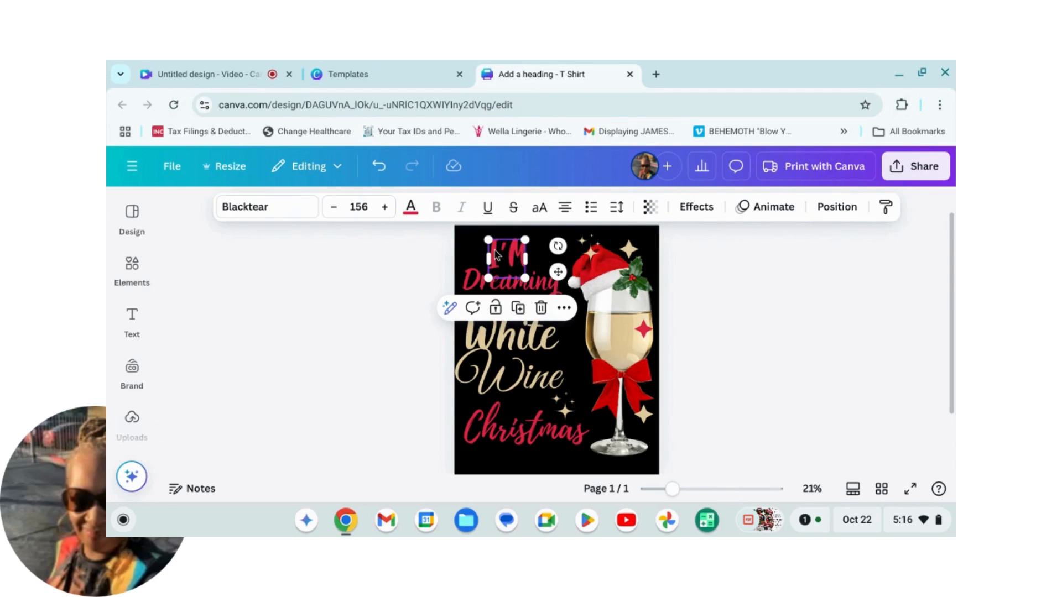
pyautogui.click(695, 206)
pyautogui.click(368, 382)
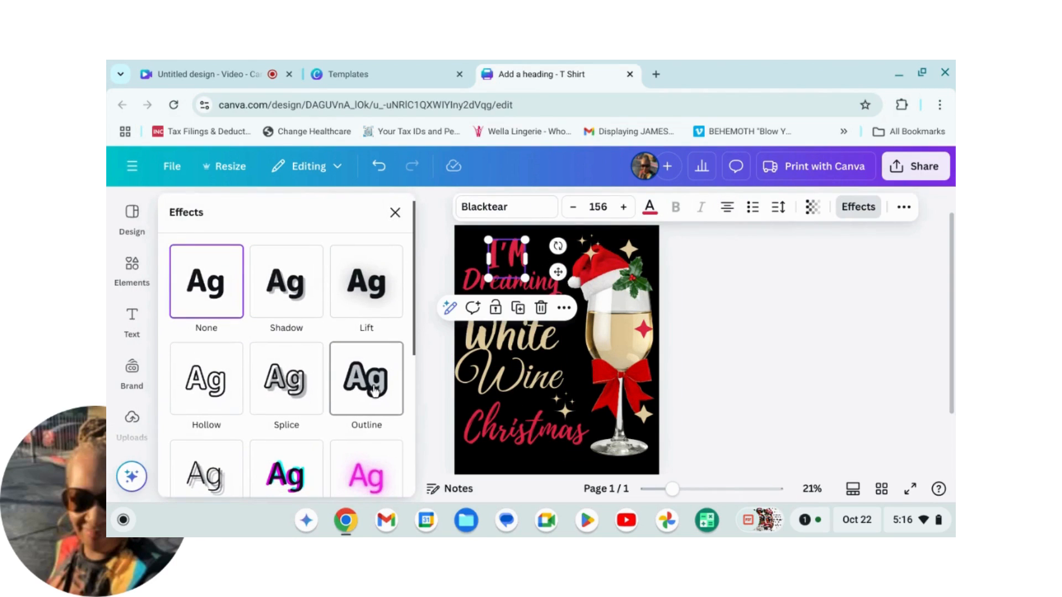
pyautogui.scroll(-3, 288, 382)
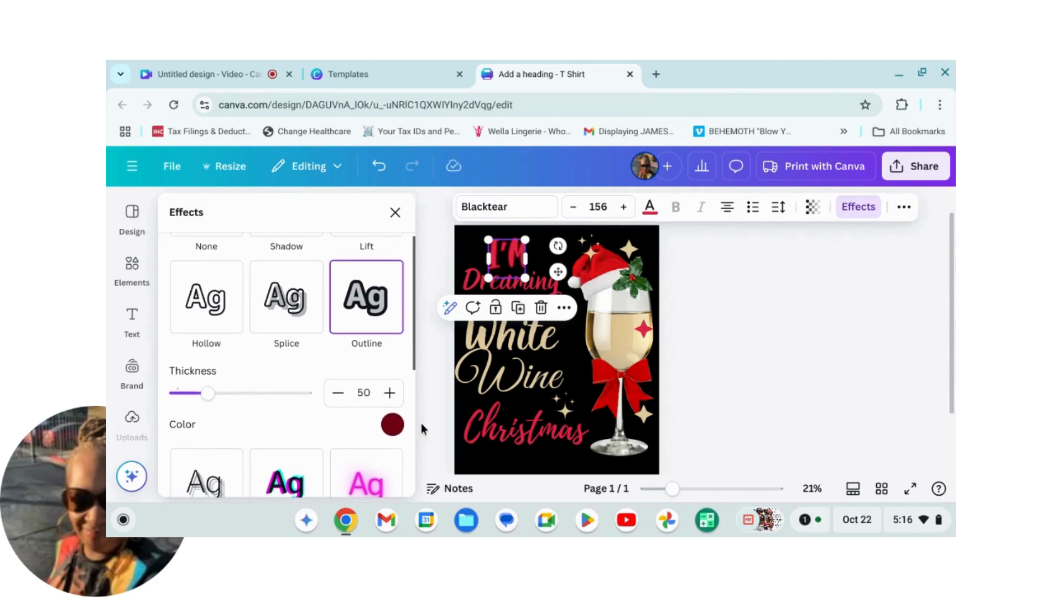
pyautogui.click(392, 424)
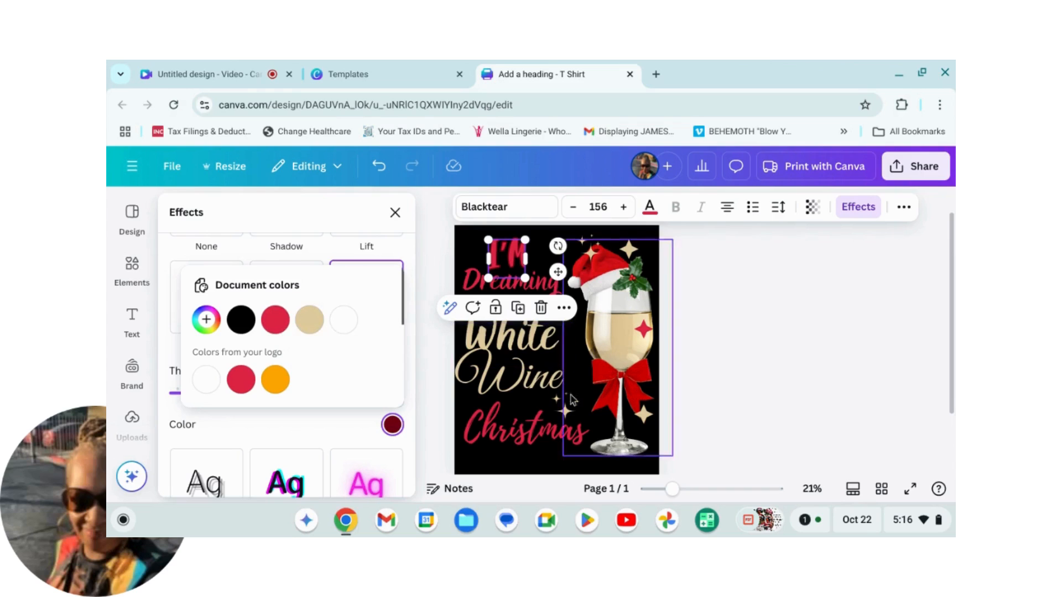
pyautogui.click(309, 326)
pyautogui.click(328, 426)
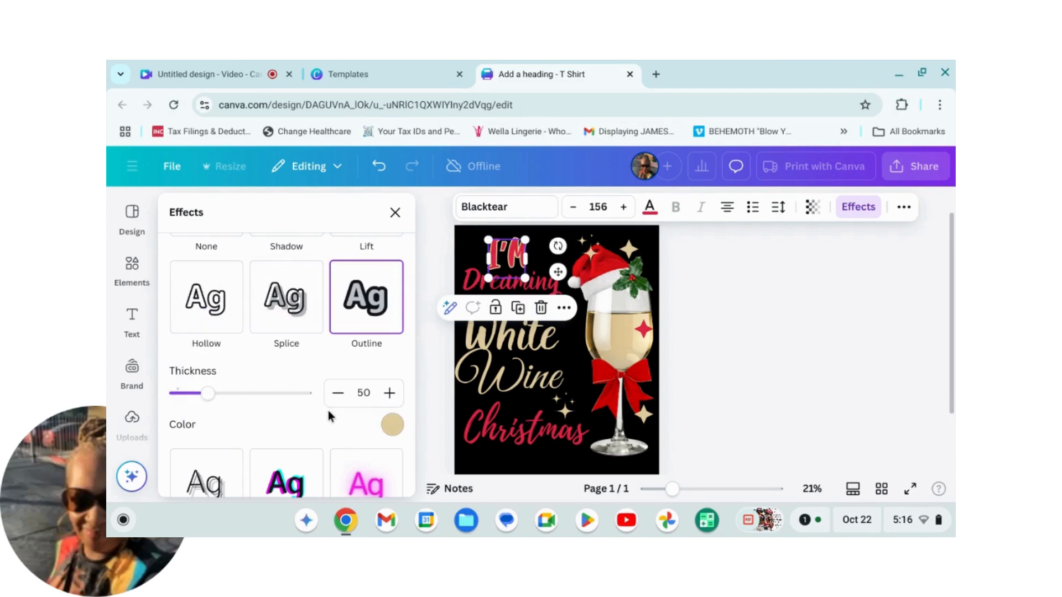
pyautogui.moveTo(209, 403); pyautogui.dragTo(194, 401)
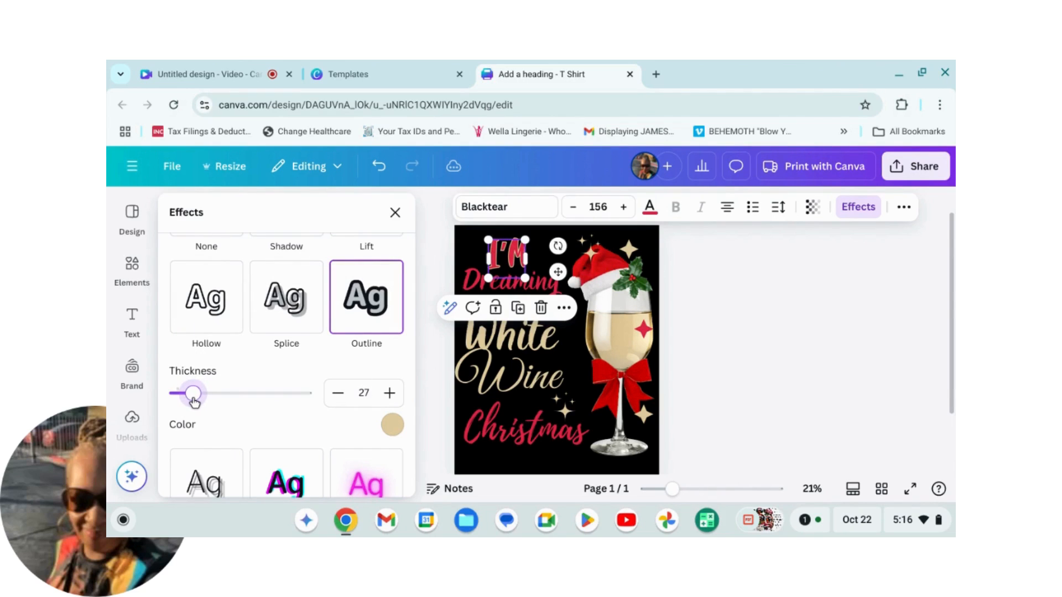
# Step: Apply an Outline effect to the "Dreaming" text in the beige document color with thickness 47
pyautogui.click(547, 287)
pyautogui.click(362, 299)
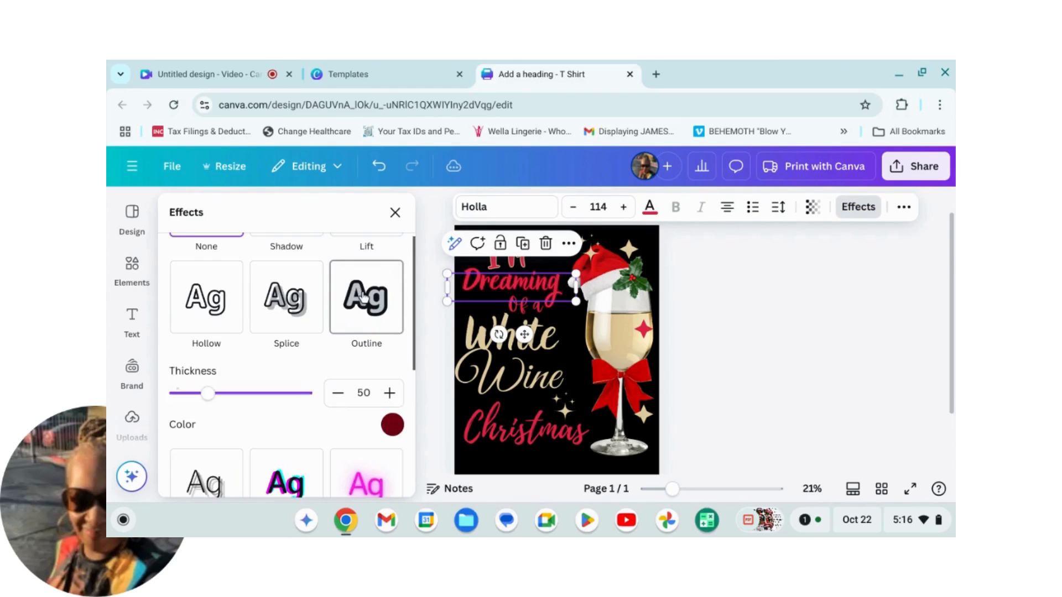
pyautogui.click(393, 425)
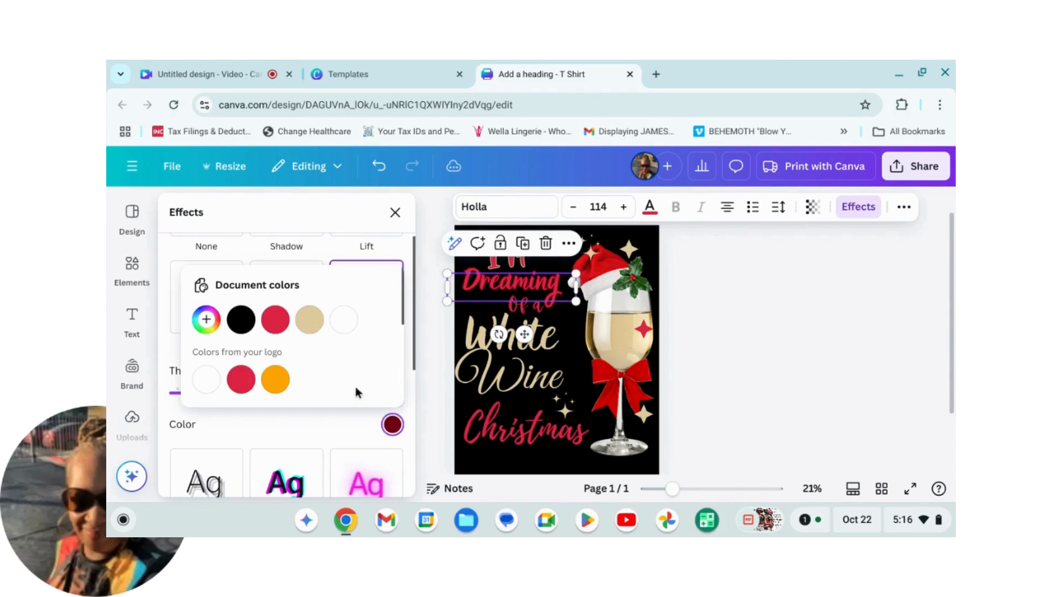
pyautogui.click(309, 321)
pyautogui.click(280, 424)
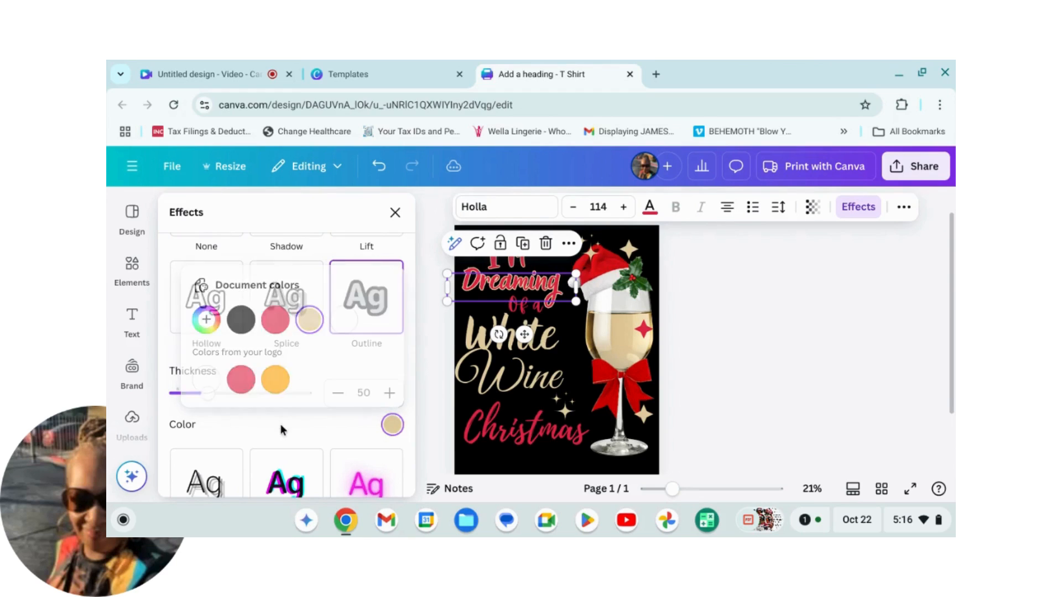
pyautogui.moveTo(205, 401)
pyautogui.mouseDown()
pyautogui.moveTo(194, 401)
pyautogui.moveTo(206, 403)
pyautogui.mouseUp()
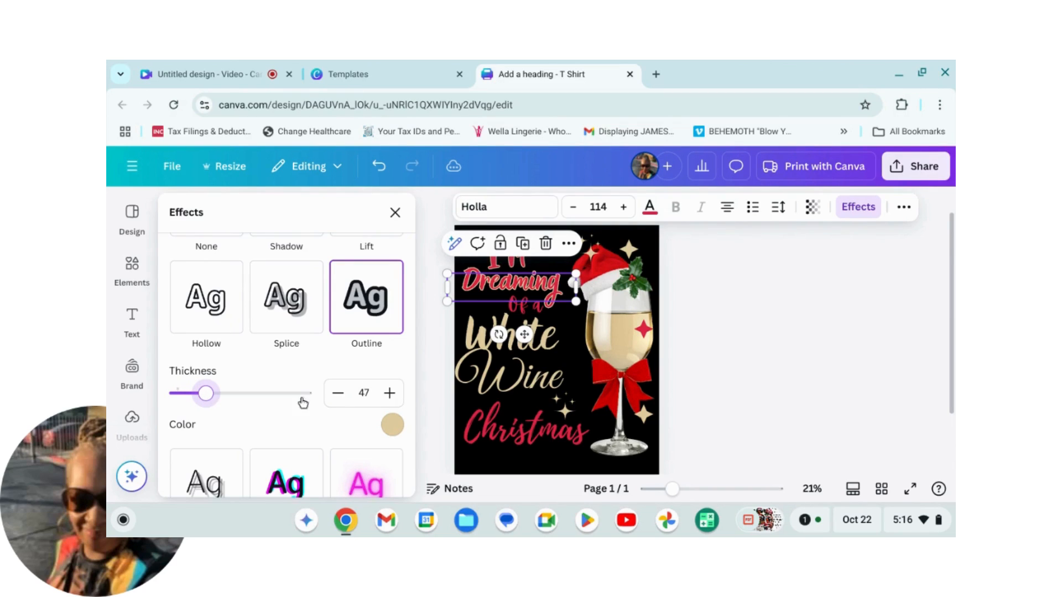
# Step: Apply an Outline effect to the "Of a" text in the beige document color with thickness 49
pyautogui.click(525, 309)
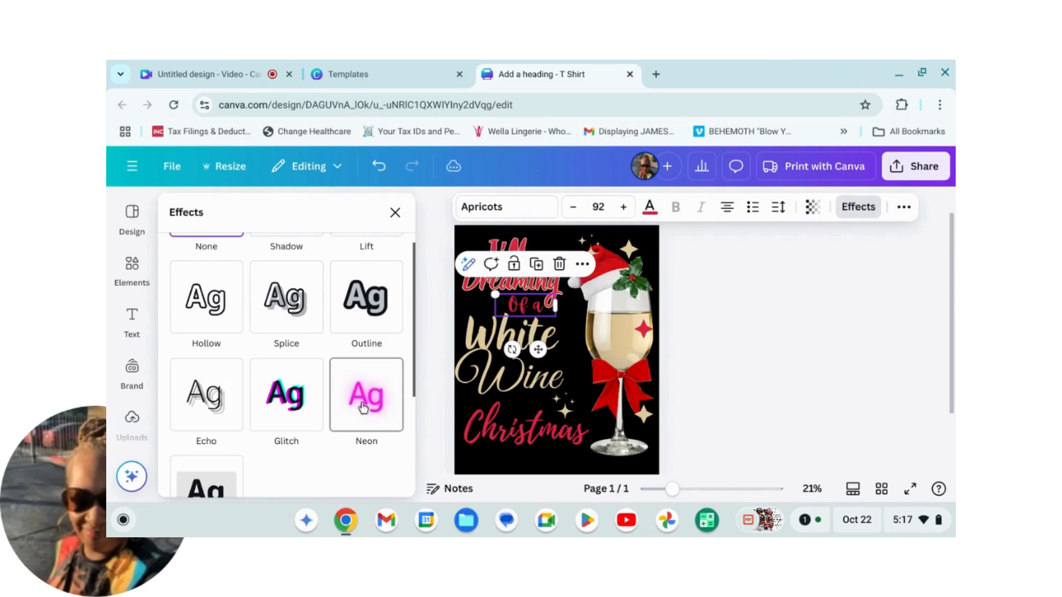
pyautogui.click(367, 299)
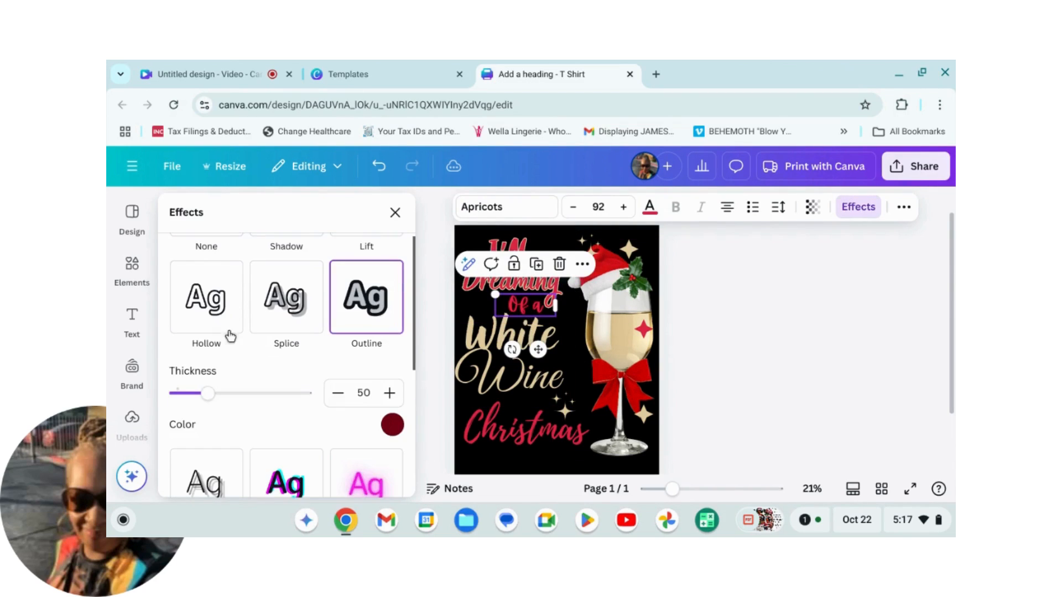
pyautogui.click(392, 425)
pyautogui.click(311, 321)
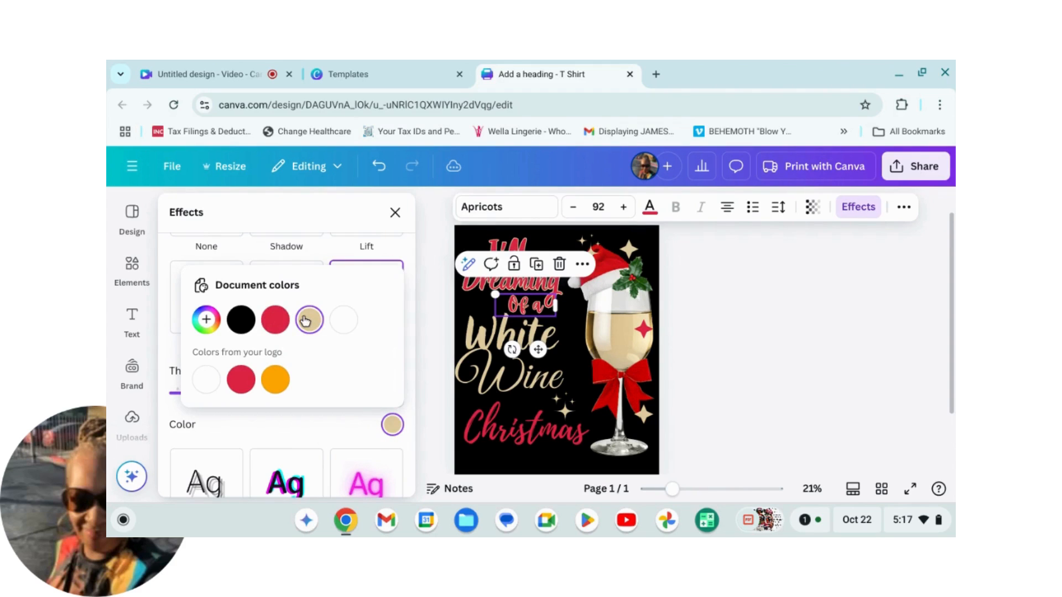
pyautogui.click(301, 436)
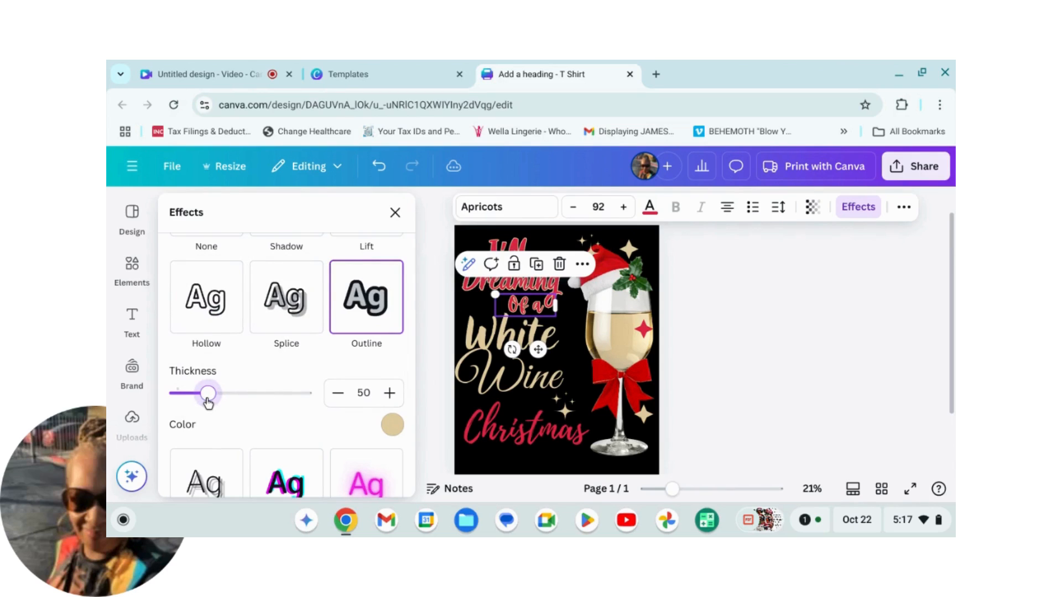
pyautogui.moveTo(208, 403); pyautogui.dragTo(207, 403)
# Step: Apply an Outline effect to the "Christmas" text in the beige document color with thickness 37
pyautogui.click(546, 429)
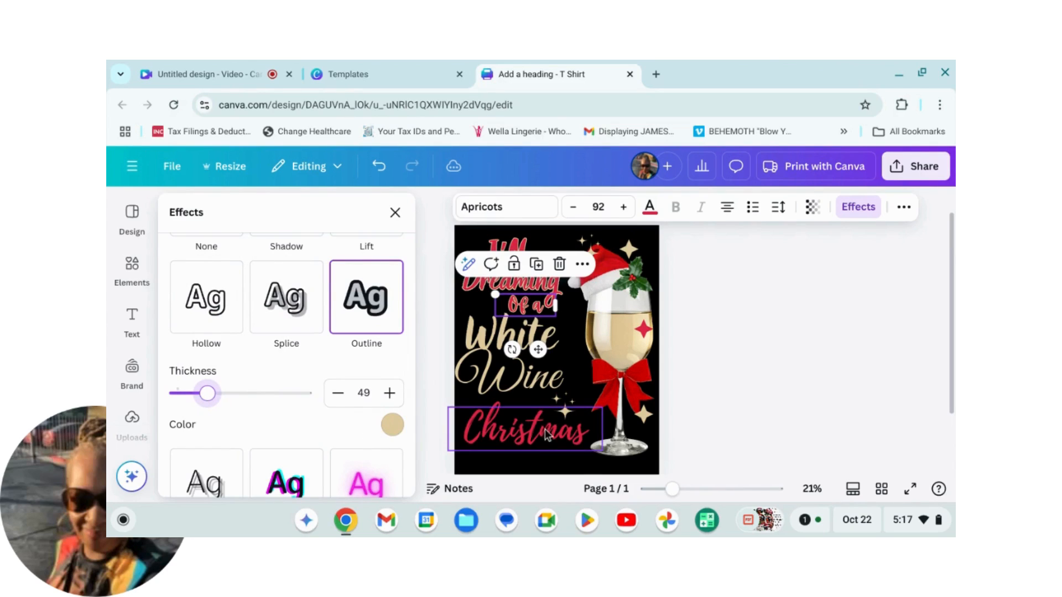
pyautogui.click(366, 299)
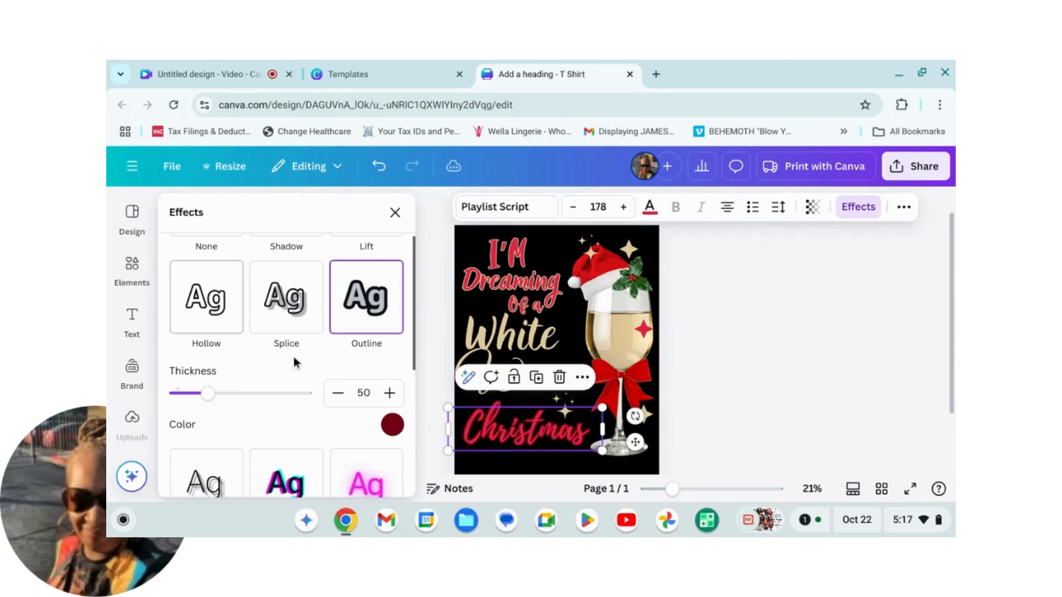
pyautogui.click(392, 426)
pyautogui.click(310, 320)
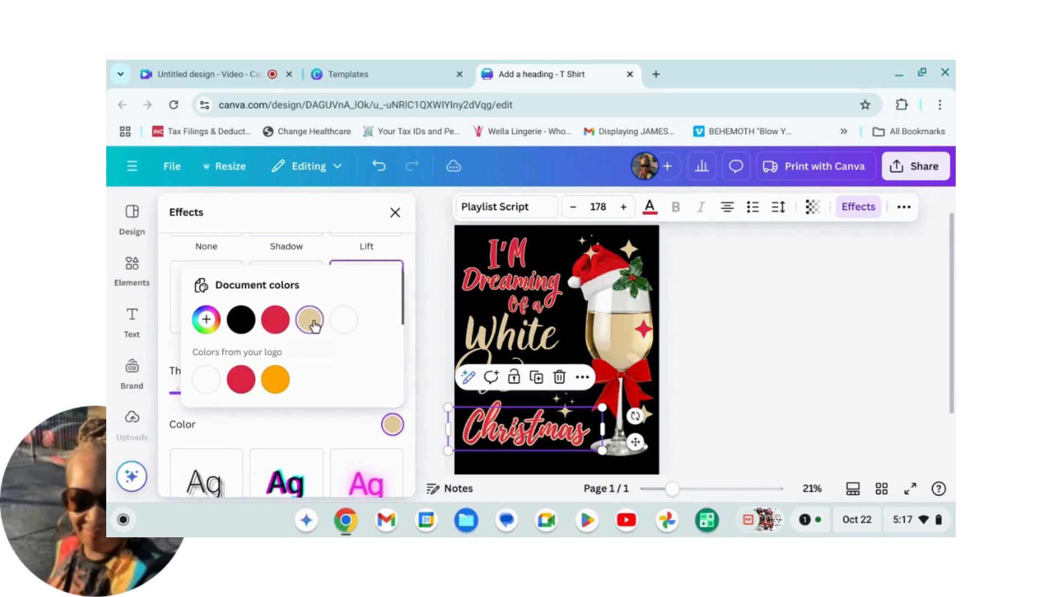
pyautogui.click(280, 430)
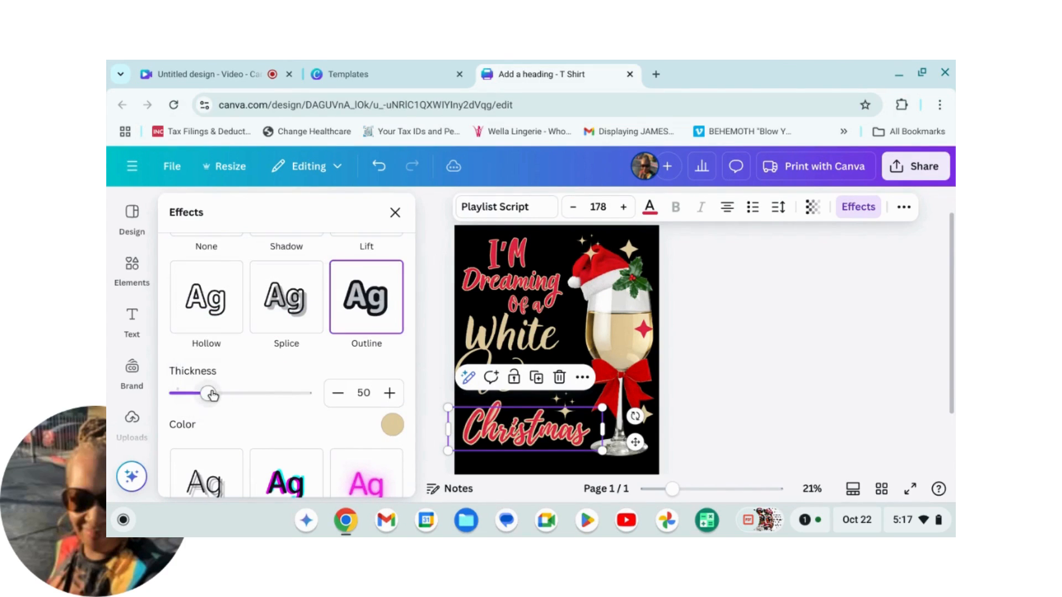
pyautogui.moveTo(209, 393)
pyautogui.mouseDown()
pyautogui.moveTo(182, 393)
pyautogui.moveTo(200, 400)
pyautogui.mouseUp()
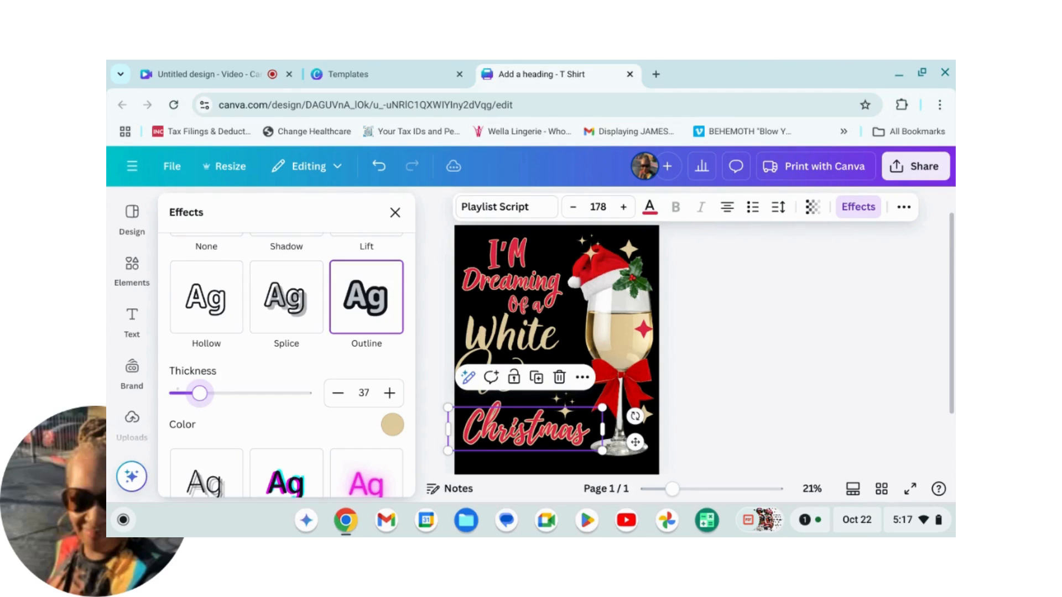
pyautogui.click(732, 366)
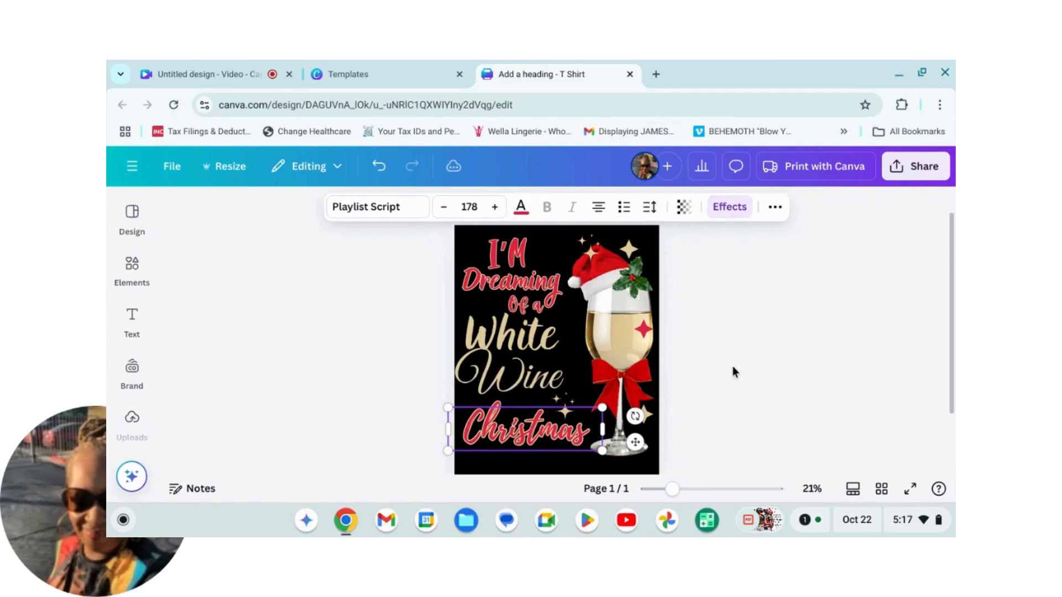
pyautogui.click(724, 386)
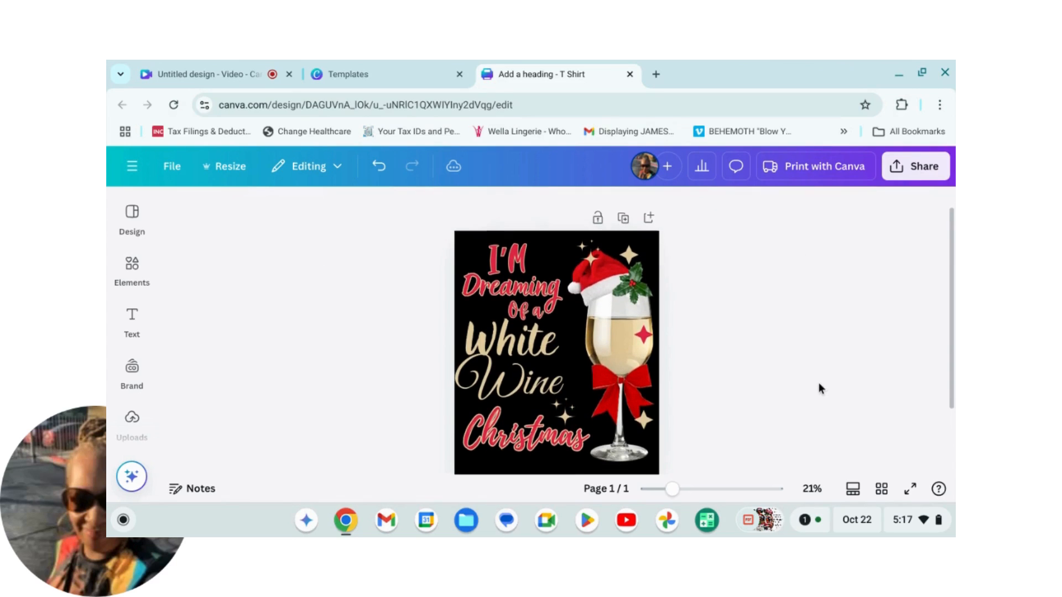
# Step: Apply the Curve shape to the "Dreaming" text and set its curve to 49
pyautogui.click(512, 279)
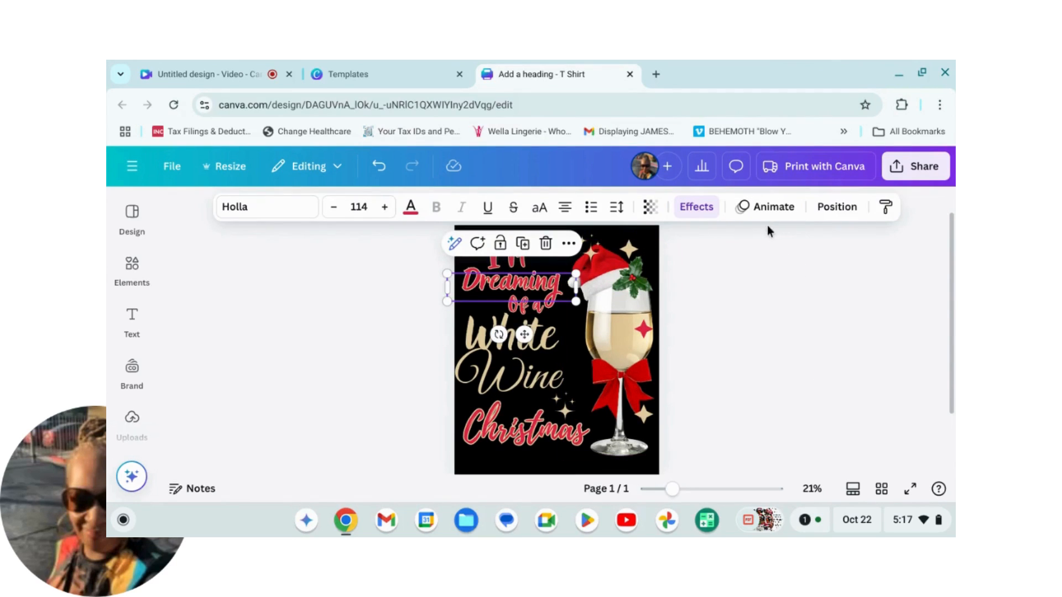
pyautogui.click(698, 208)
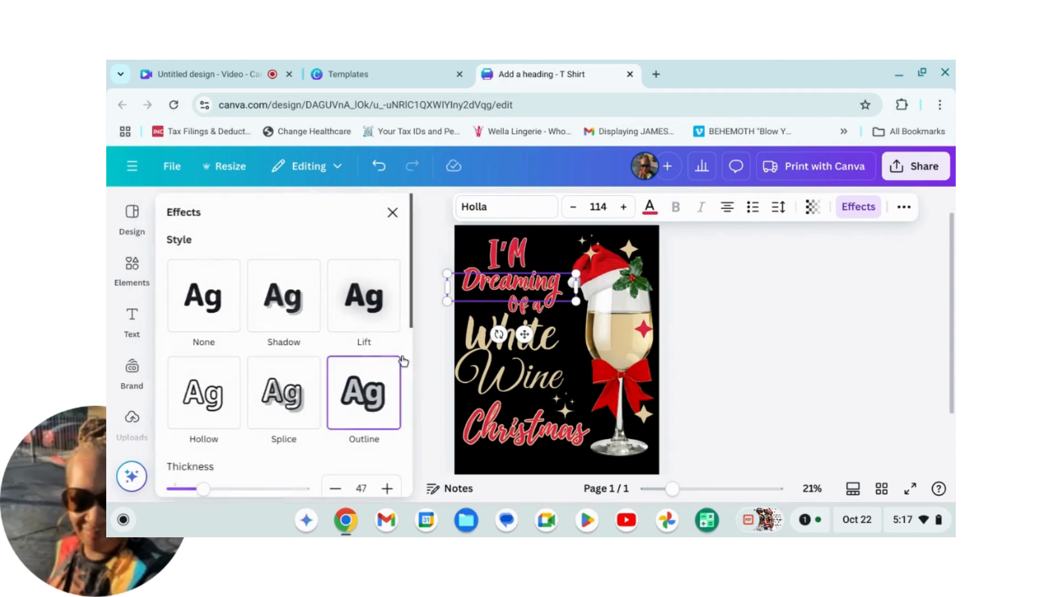
pyautogui.scroll(-2, 263, 418)
pyautogui.scroll(-4, 261, 411)
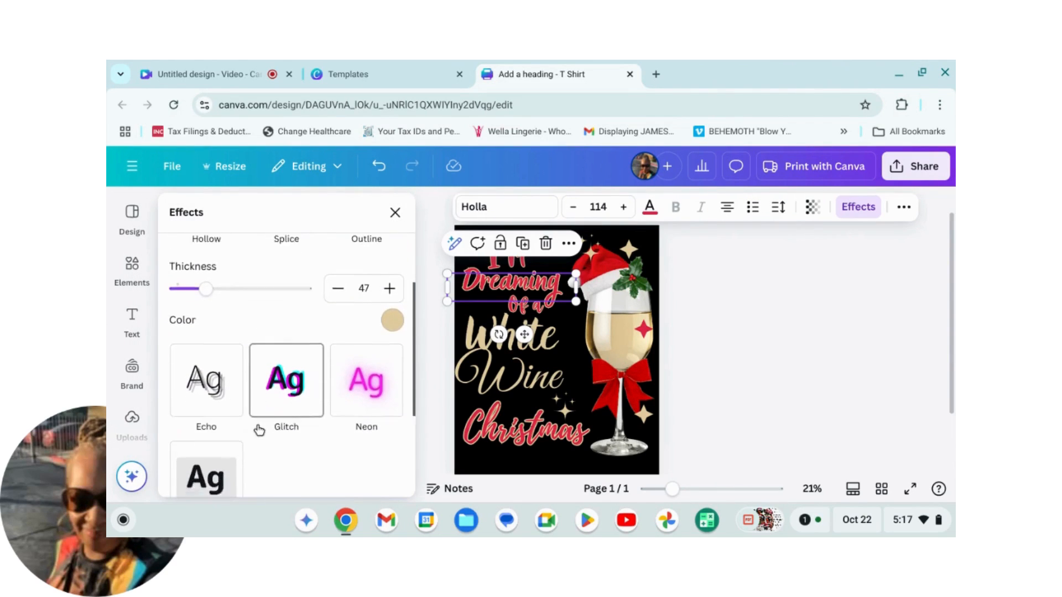
pyautogui.click(258, 439)
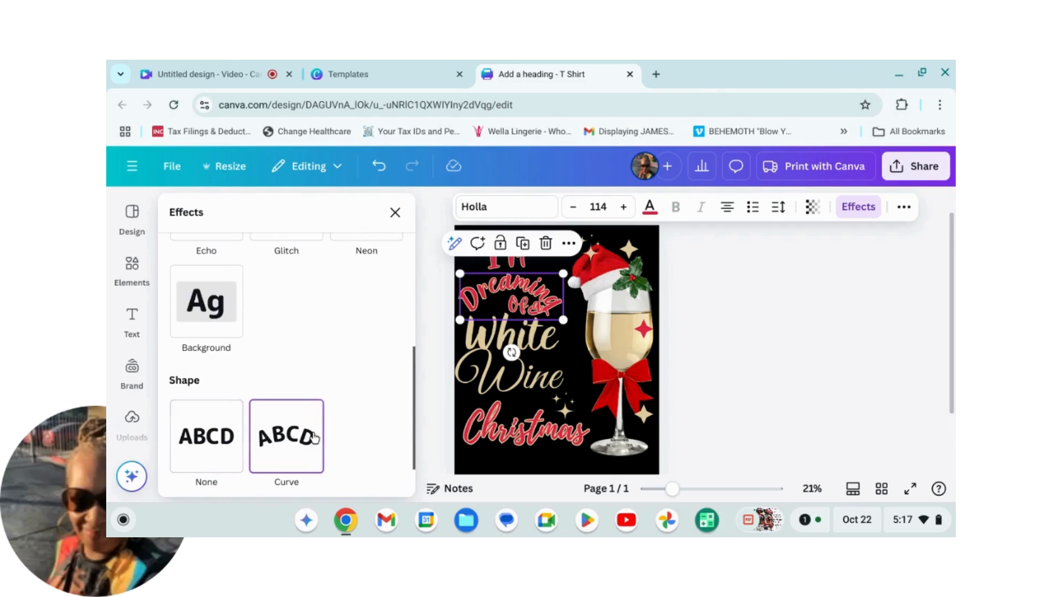
pyautogui.scroll(-1, 371, 471)
pyautogui.scroll(-1, 370, 471)
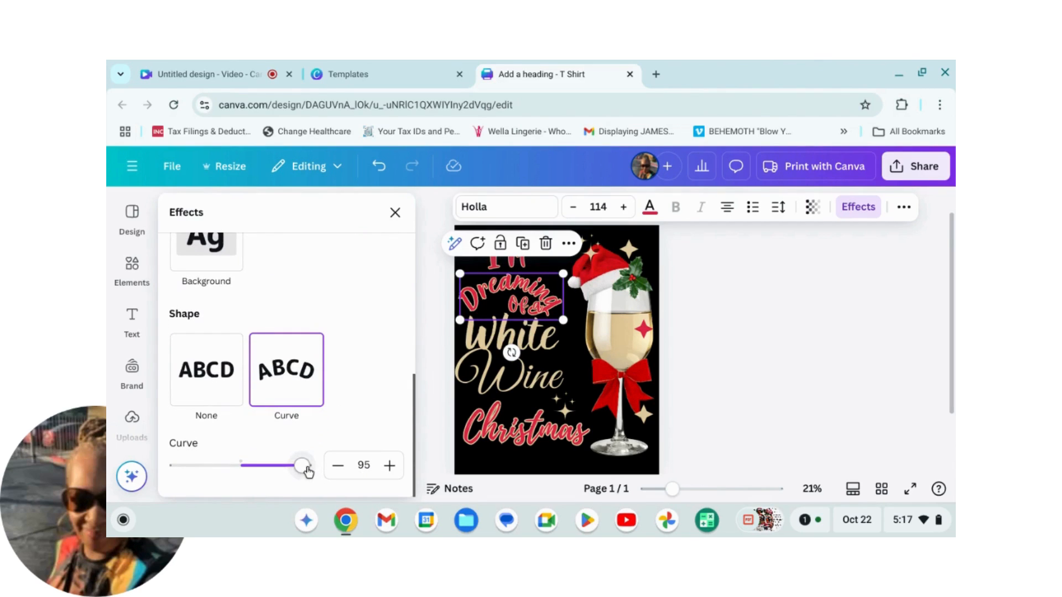
pyautogui.moveTo(301, 466); pyautogui.dragTo(274, 467)
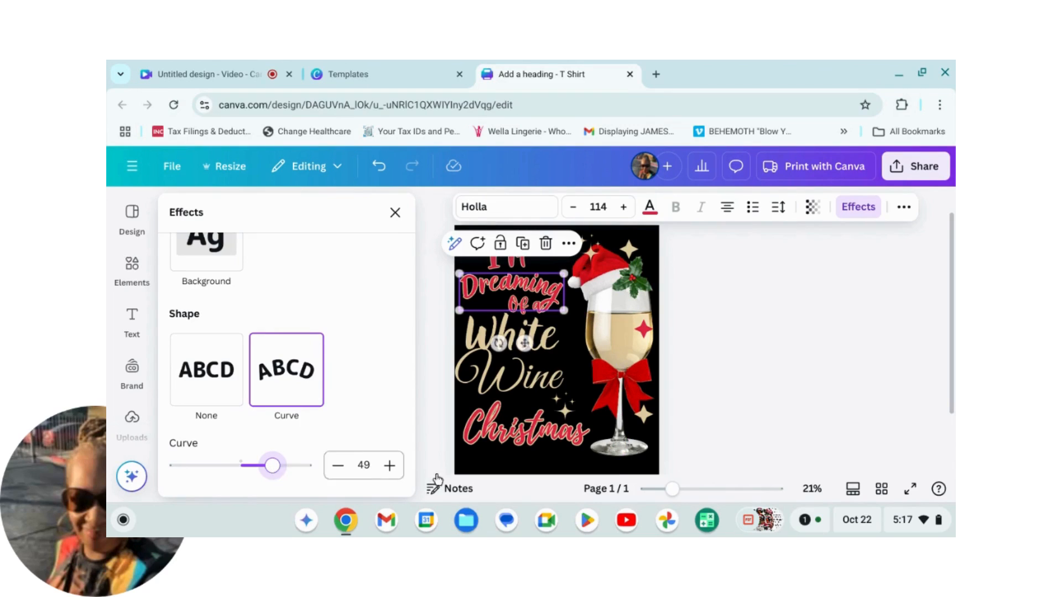
pyautogui.click(758, 380)
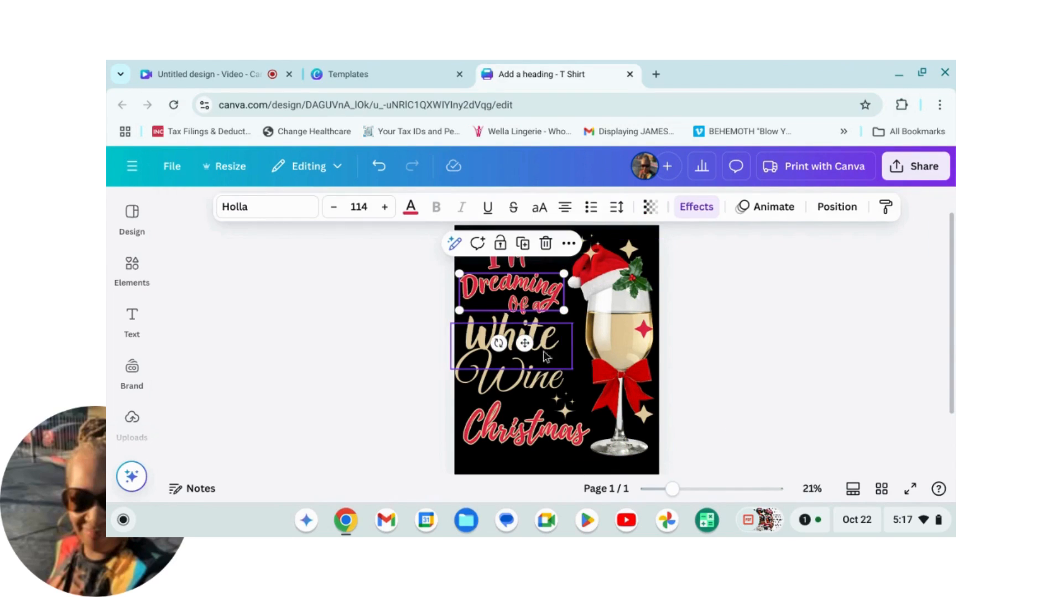
# Step: Tilt the curved "Dreaming" text slightly counterclockwise and move "Of a" slightly down and left beneath it
pyautogui.moveTo(498, 343); pyautogui.dragTo(508, 348)
pyautogui.click(764, 341)
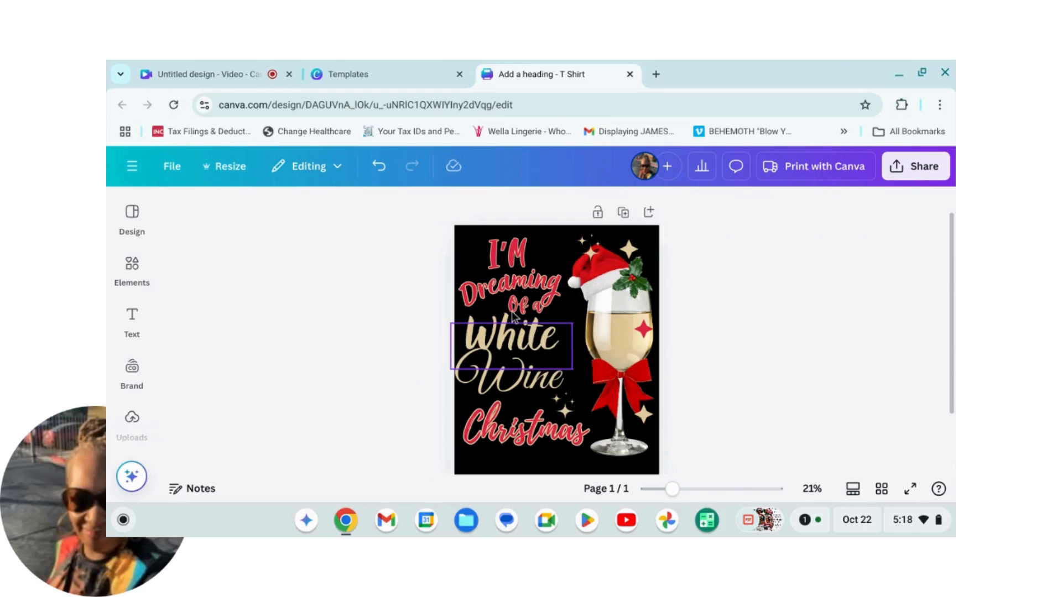
pyautogui.click(529, 310)
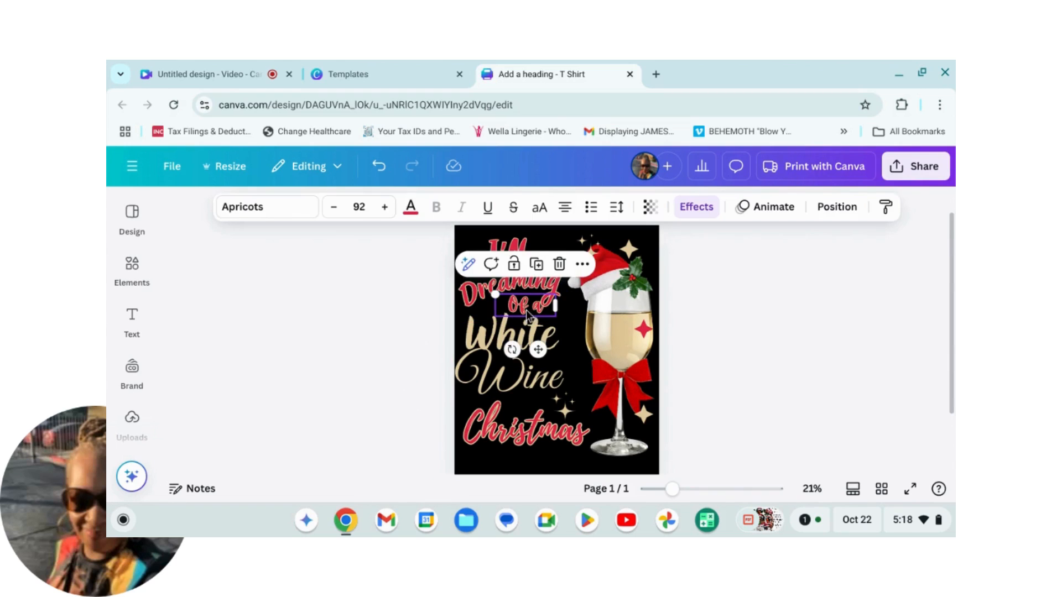
pyautogui.moveTo(528, 309); pyautogui.dragTo(524, 312)
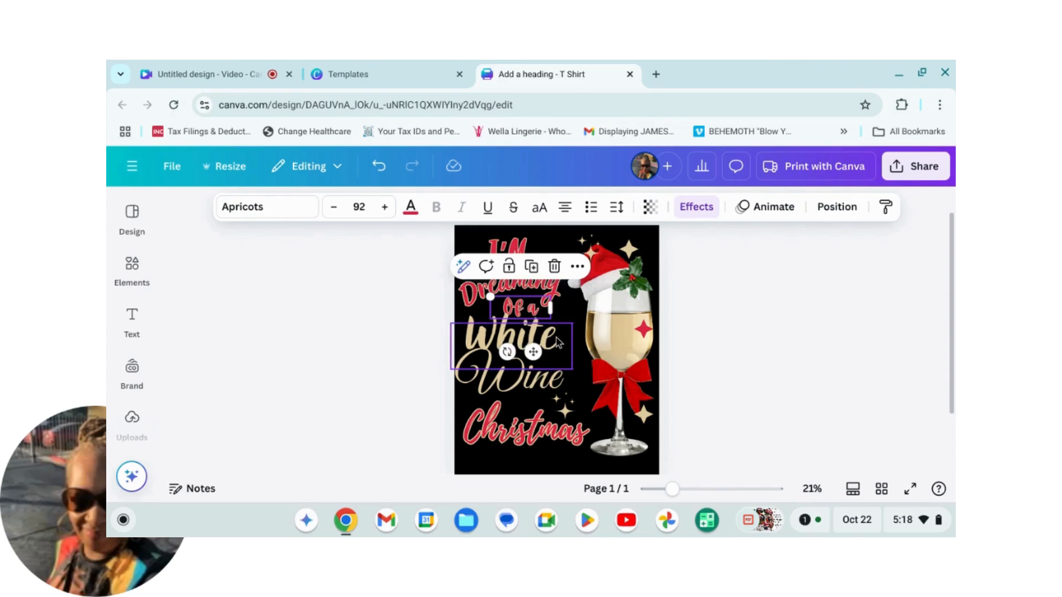
# Step: Enlarge the "White" text to font size 217 and move it slightly down beneath "Of a"
pyautogui.click(553, 342)
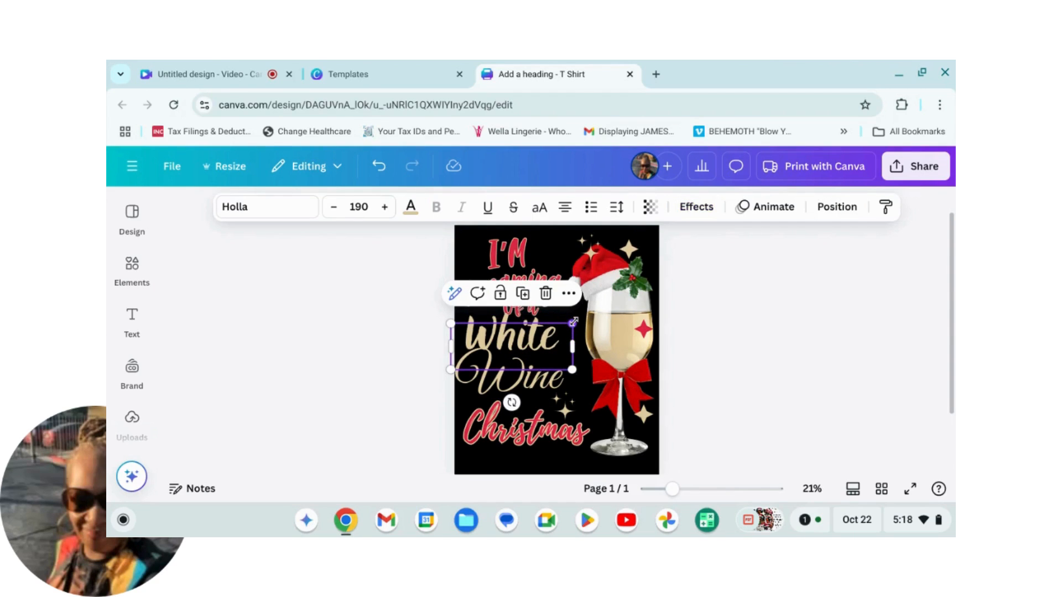
pyautogui.moveTo(573, 324)
pyautogui.mouseDown()
pyautogui.moveTo(578, 311)
pyautogui.moveTo(581, 319)
pyautogui.mouseUp()
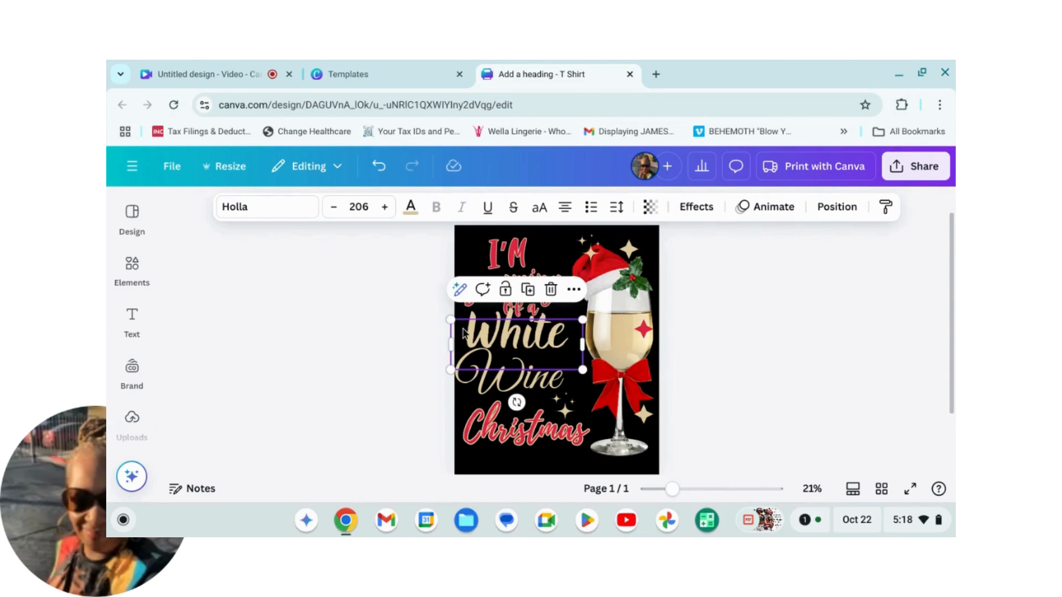
pyautogui.moveTo(450, 319); pyautogui.dragTo(445, 314)
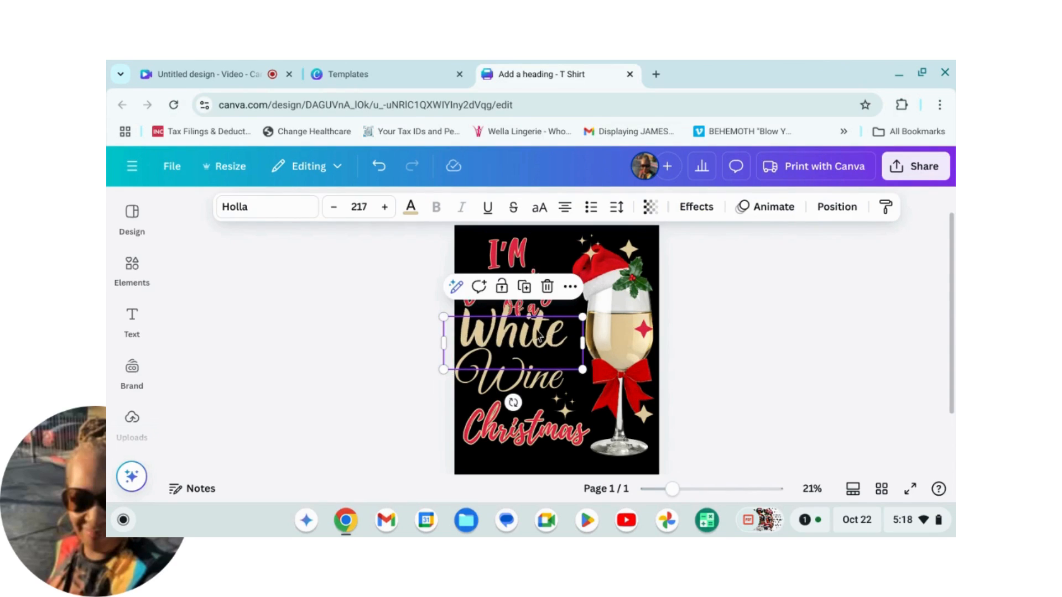
pyautogui.moveTo(537, 339); pyautogui.dragTo(530, 342)
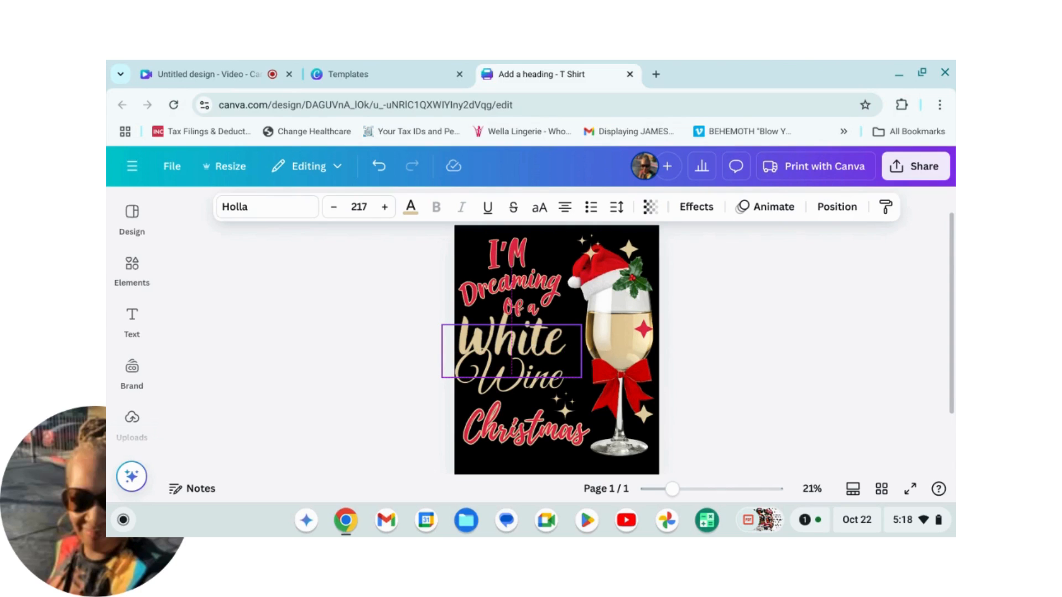
# Step: Enlarge the "Of a" text to font size 104 between "Dreaming" and "White"
pyautogui.click(535, 310)
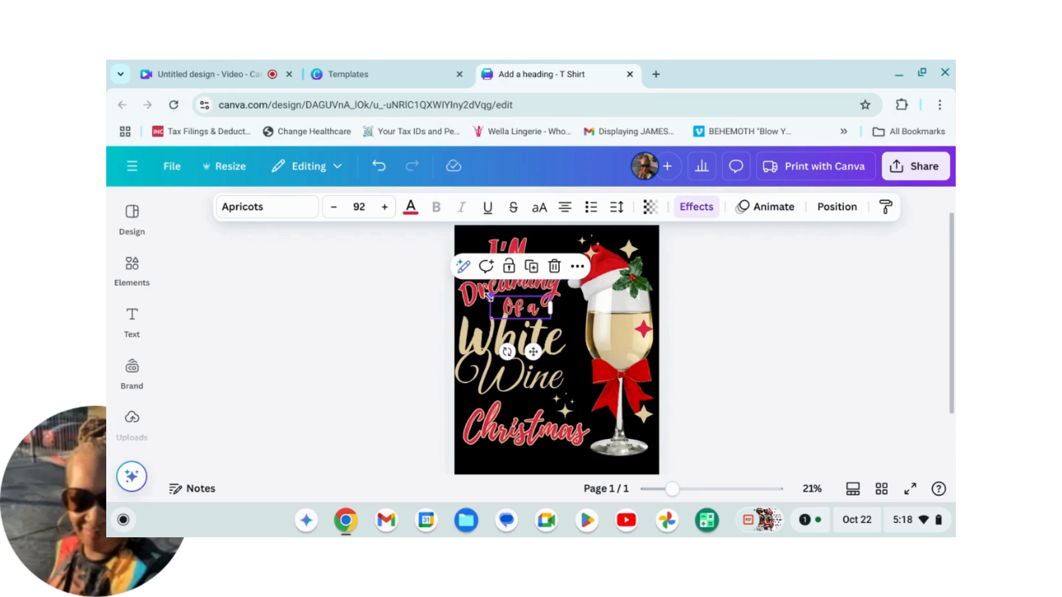
pyautogui.moveTo(490, 297); pyautogui.dragTo(541, 315)
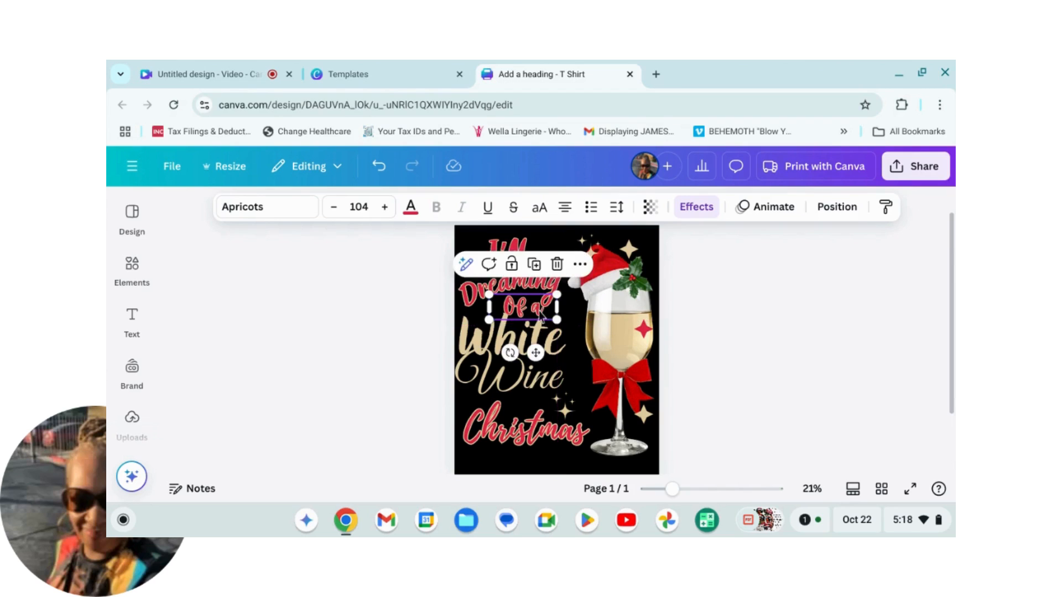
pyautogui.click(724, 343)
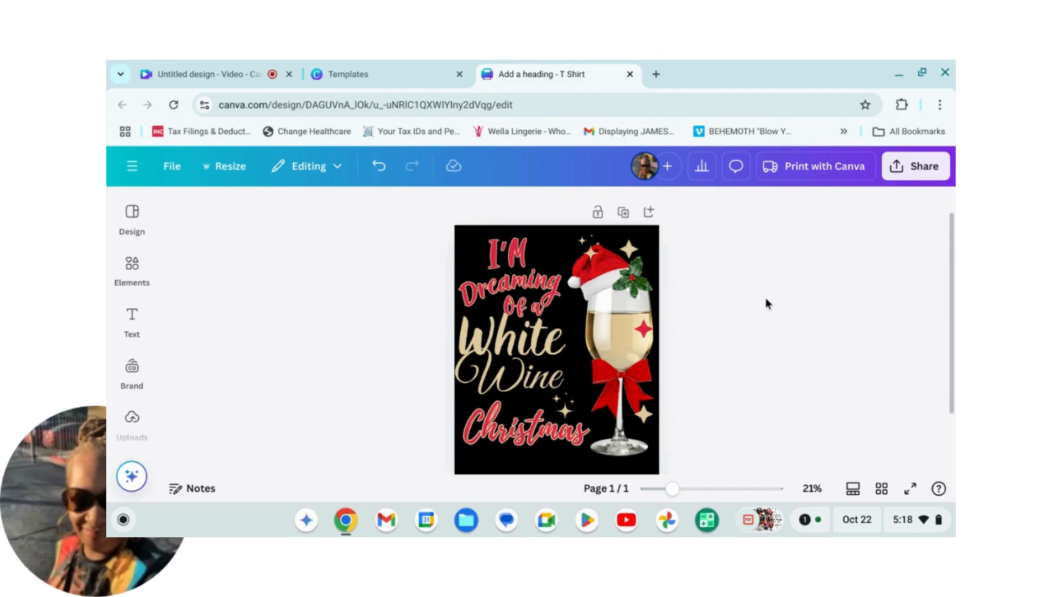
# Step: Tilt the "White" text slightly counterclockwise
pyautogui.click(538, 347)
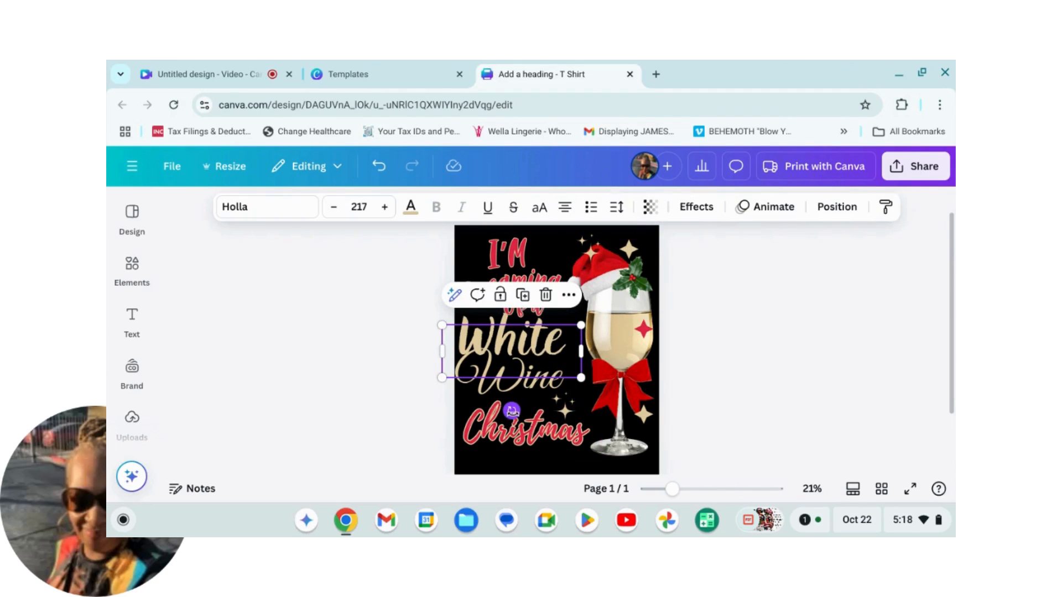
pyautogui.moveTo(512, 410); pyautogui.dragTo(518, 414)
pyautogui.click(794, 393)
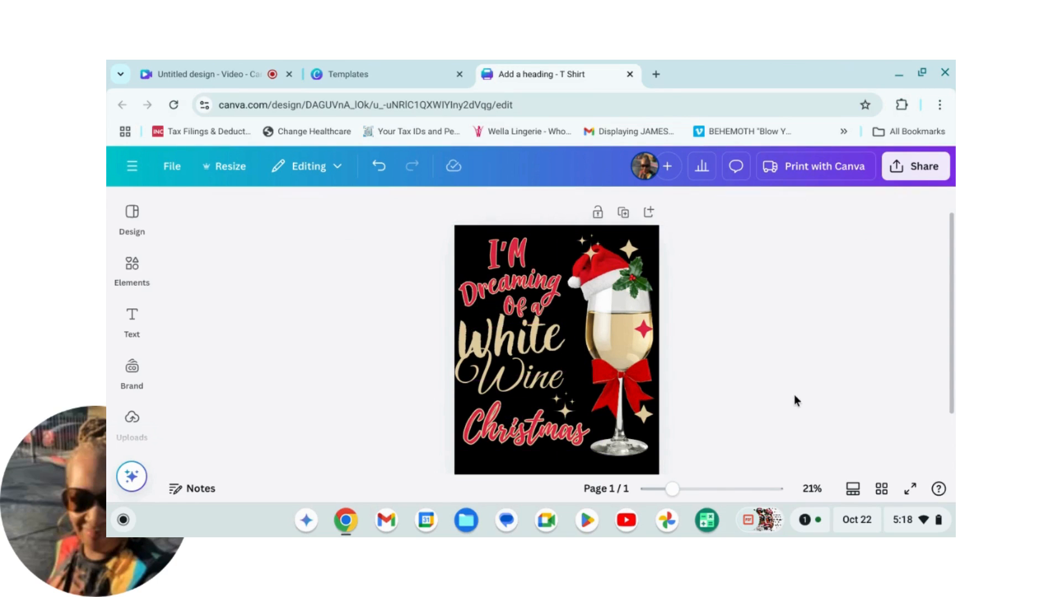
# Step: Move the "Wine" text slightly down and left beneath "White" and tilt it slightly counterclockwise to match
pyautogui.click(528, 380)
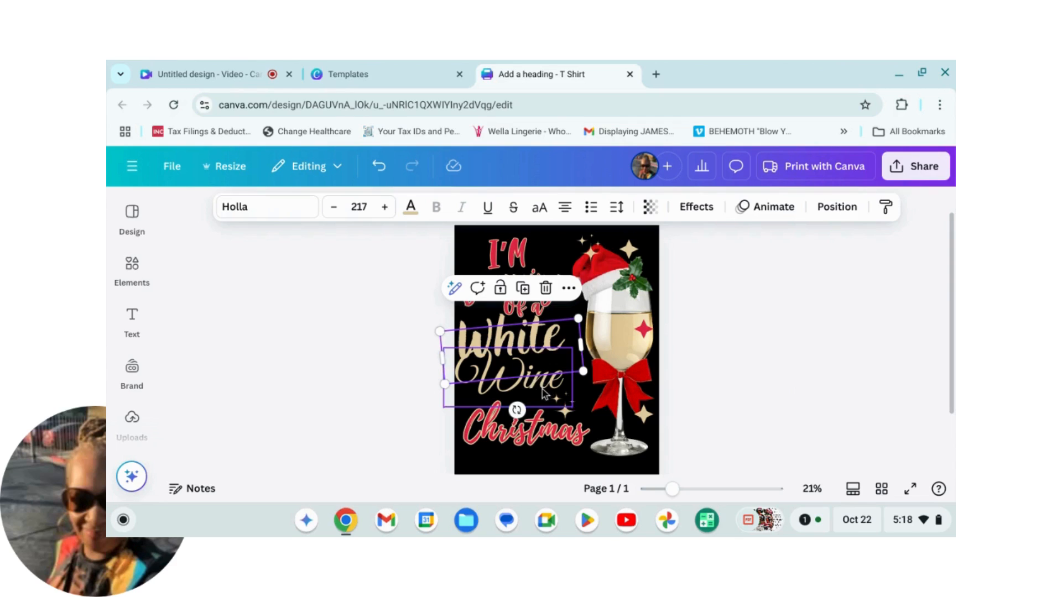
pyautogui.click(541, 391)
pyautogui.moveTo(532, 387); pyautogui.dragTo(529, 391)
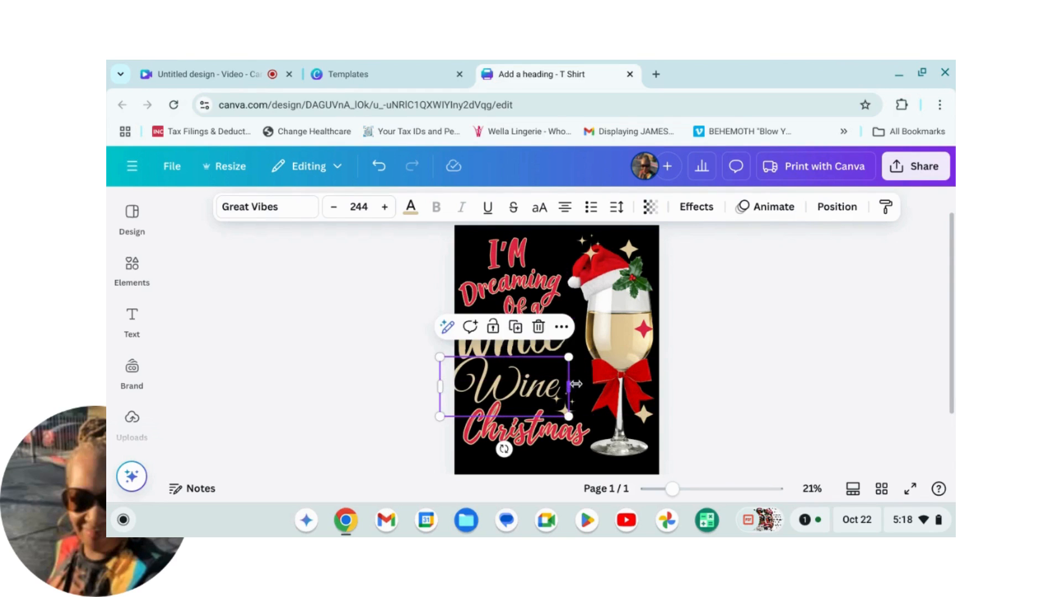
pyautogui.moveTo(503, 449); pyautogui.dragTo(510, 448)
pyautogui.click(780, 430)
# Step: Tilt the "Christmas" text slightly counterclockwise and move it slightly down, away from "Wine"
pyautogui.click(525, 434)
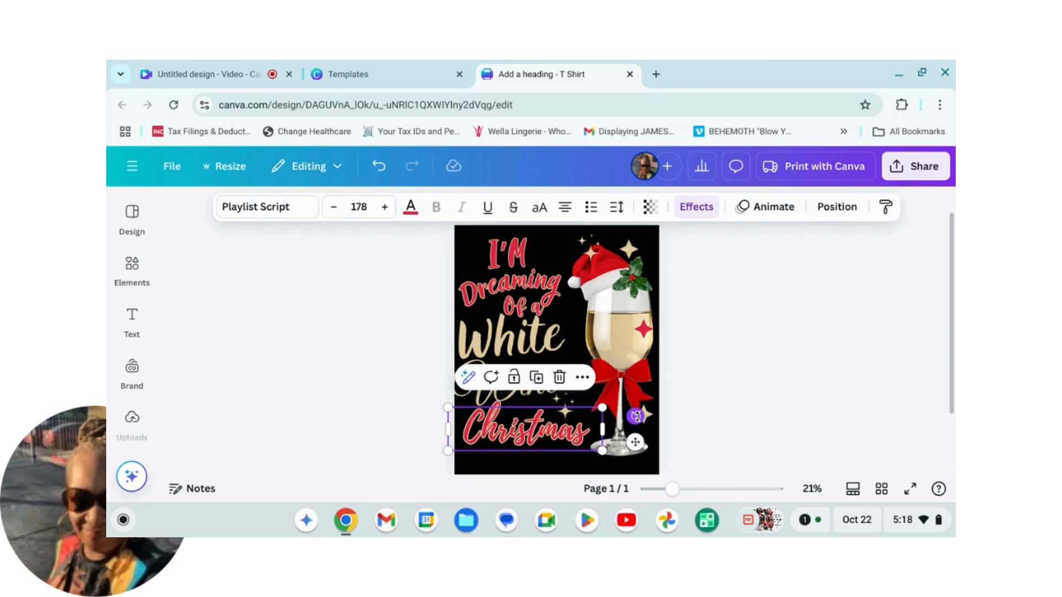
pyautogui.moveTo(637, 416); pyautogui.dragTo(643, 411)
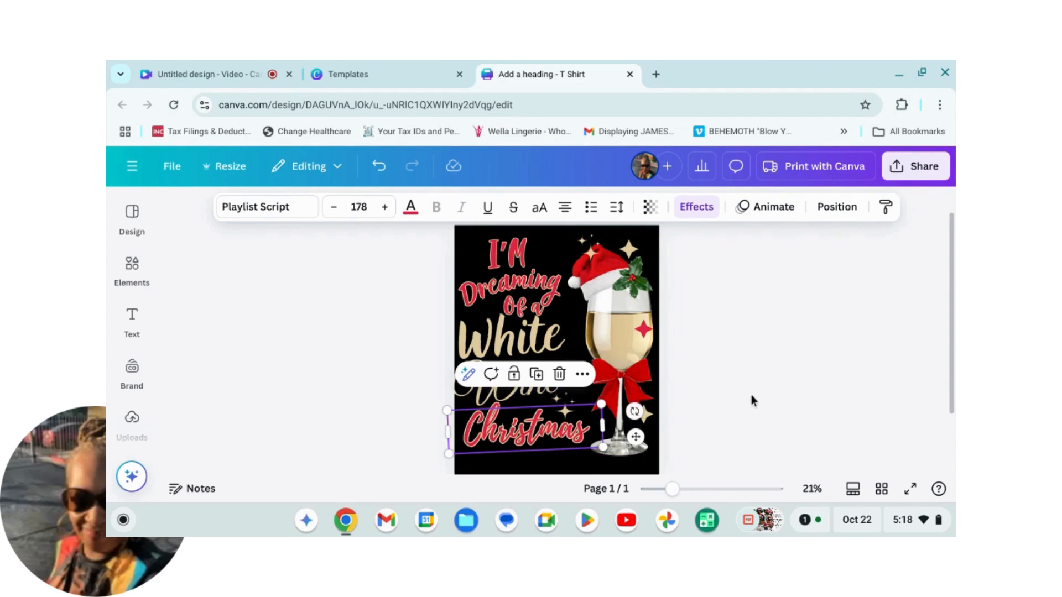
pyautogui.click(800, 364)
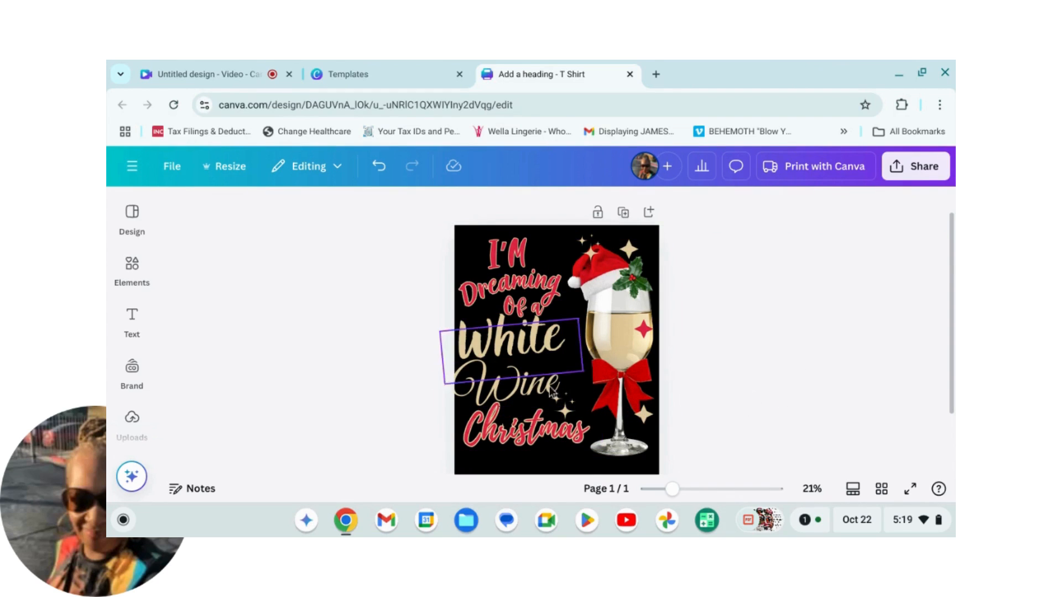
pyautogui.moveTo(516, 443); pyautogui.dragTo(517, 447)
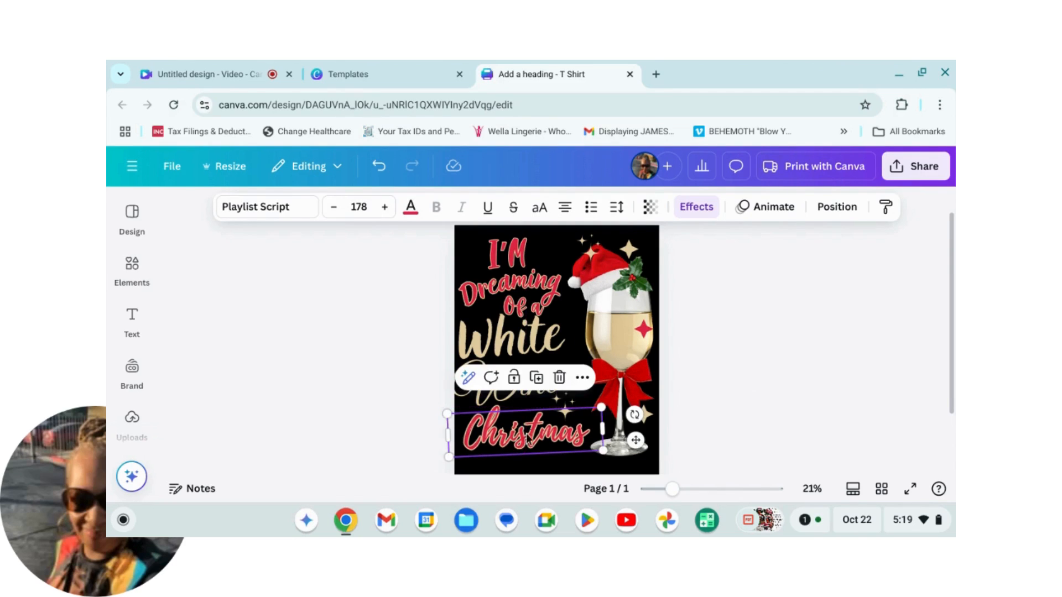
# Step: Shrink the tilted "Wine" text slightly so that it fits inside the design's left edge
pyautogui.click(530, 395)
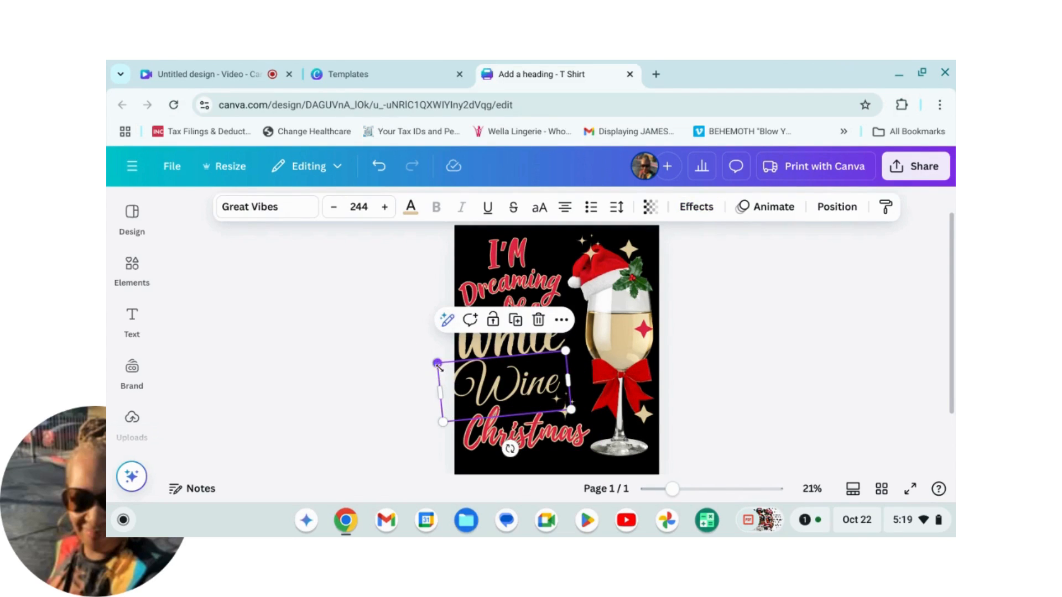
pyautogui.moveTo(437, 365); pyautogui.dragTo(446, 372)
pyautogui.click(736, 362)
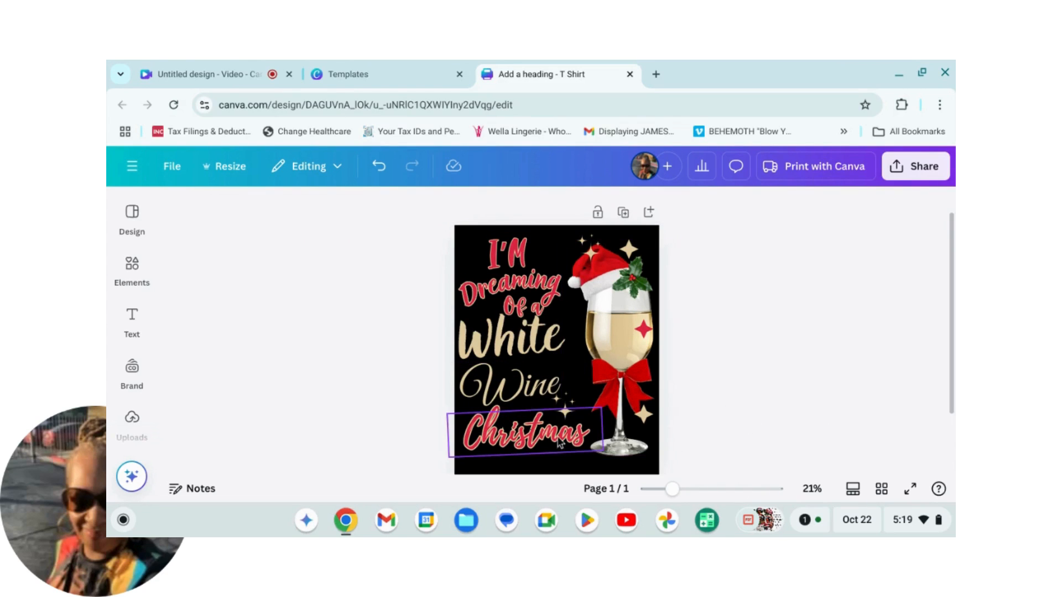
# Step: Reduce the "Christmas" text to font size 171 and move it slightly down beneath "Wine"
pyautogui.click(517, 443)
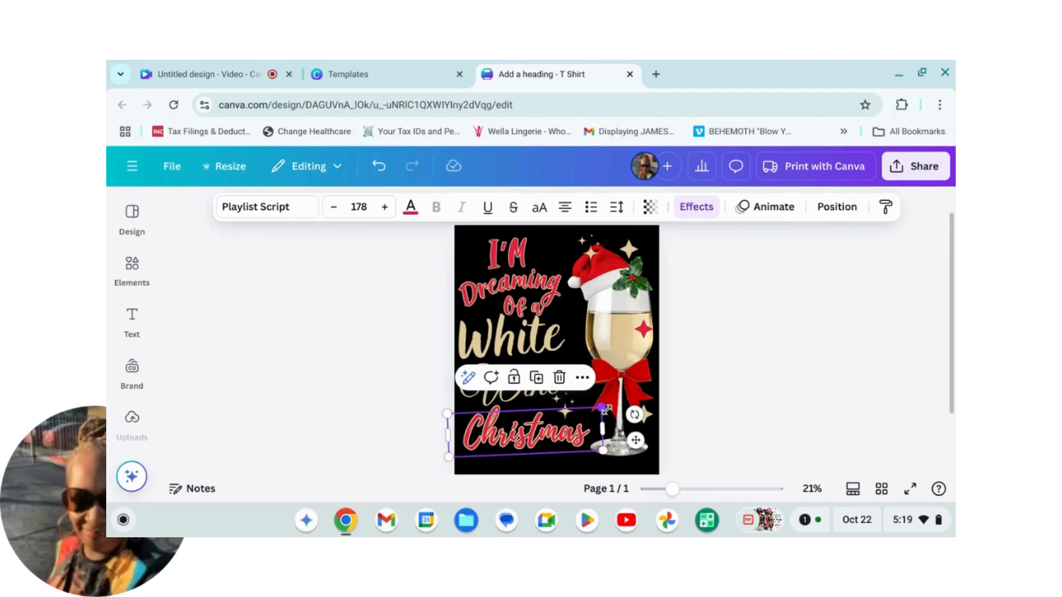
pyautogui.moveTo(603, 409); pyautogui.dragTo(595, 410)
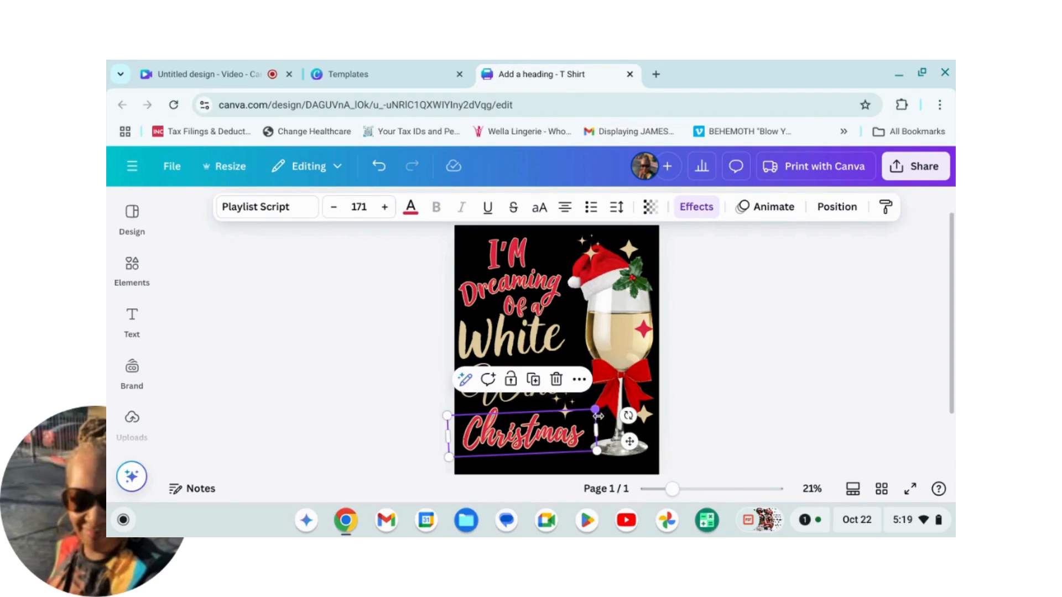
pyautogui.moveTo(554, 448); pyautogui.dragTo(551, 447)
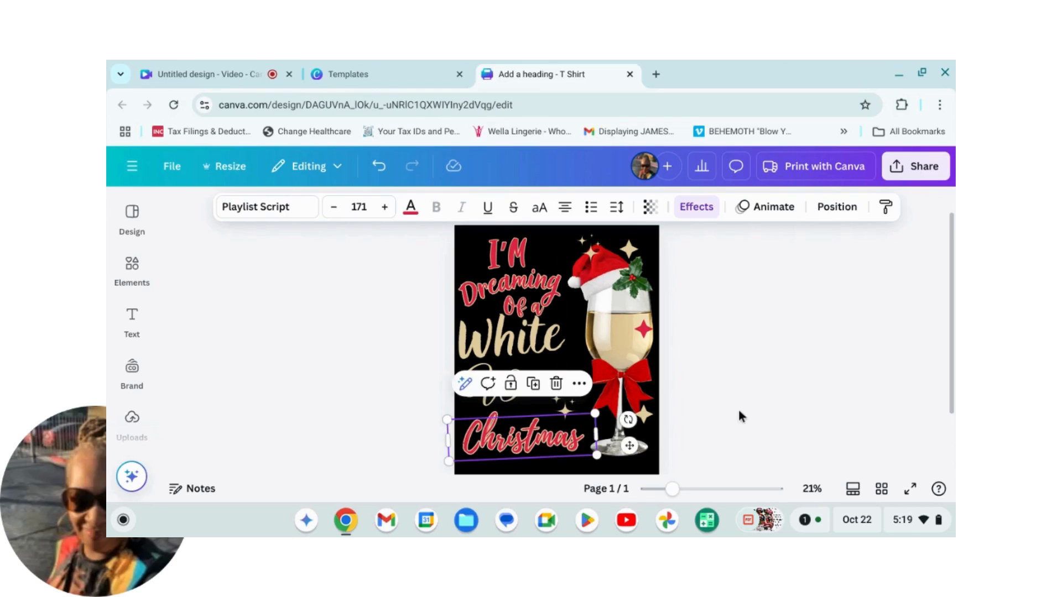
pyautogui.click(730, 404)
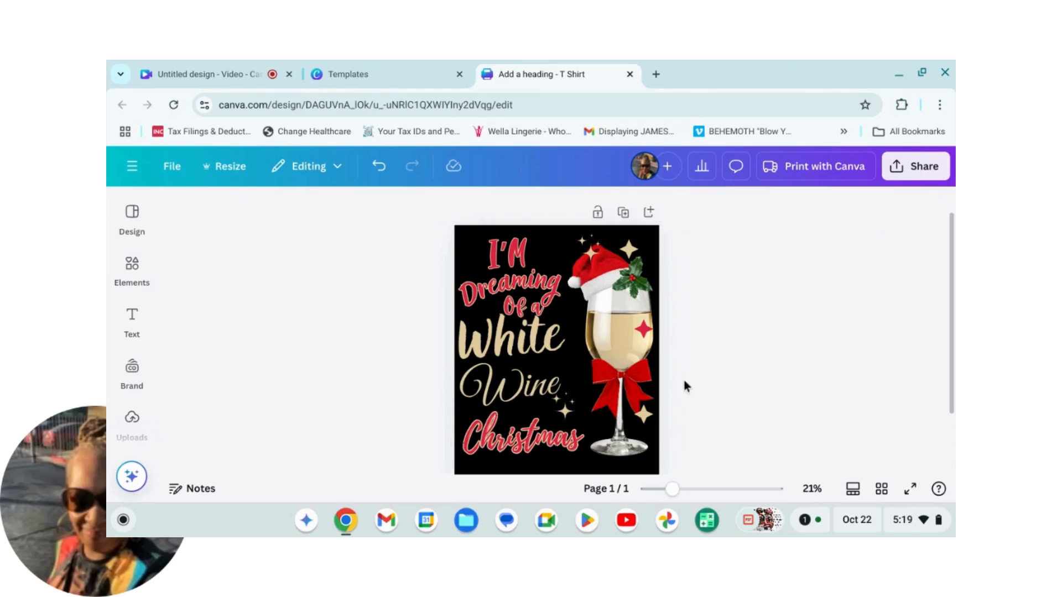
# Step: Move the wine glass group with its hat and bow slightly left and up, closer to the wording
pyautogui.click(636, 320)
pyautogui.click(627, 312)
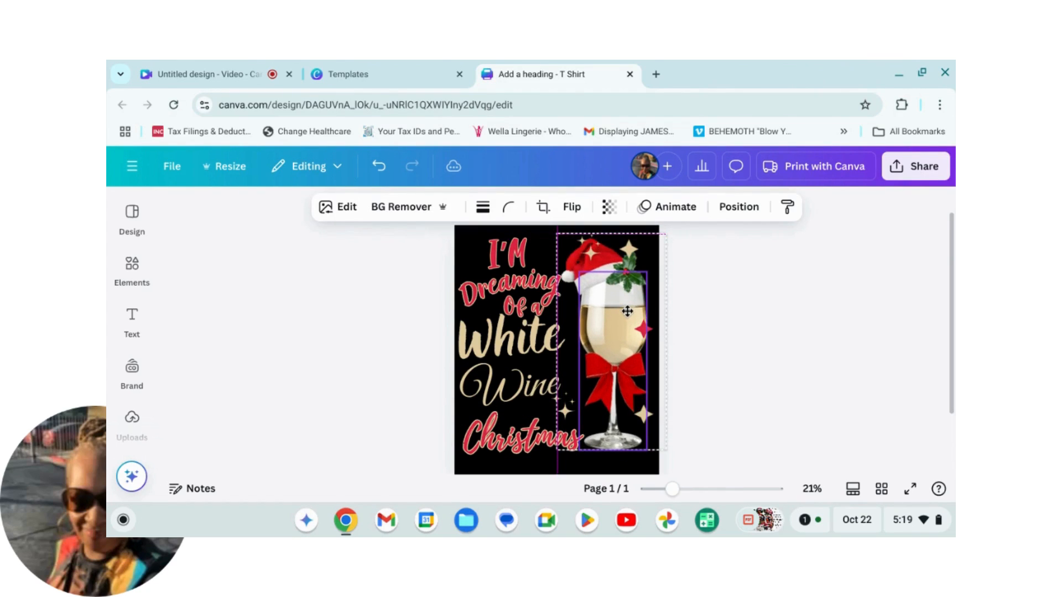
pyautogui.click(709, 292)
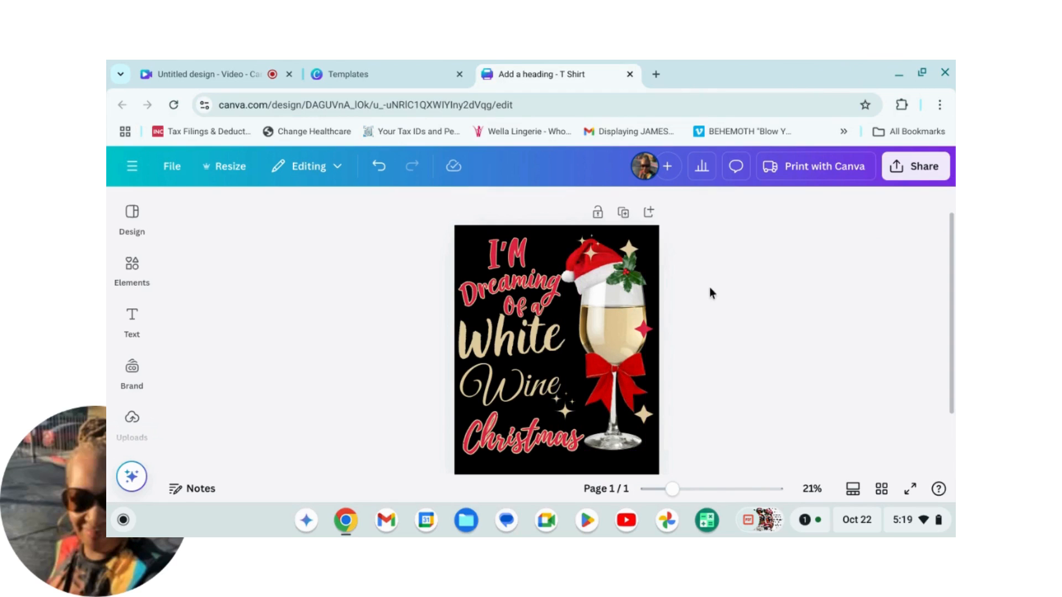
# Step: Enlarge the wine glass group slightly and shift it a little right and down, clear of the wording
pyautogui.click(591, 274)
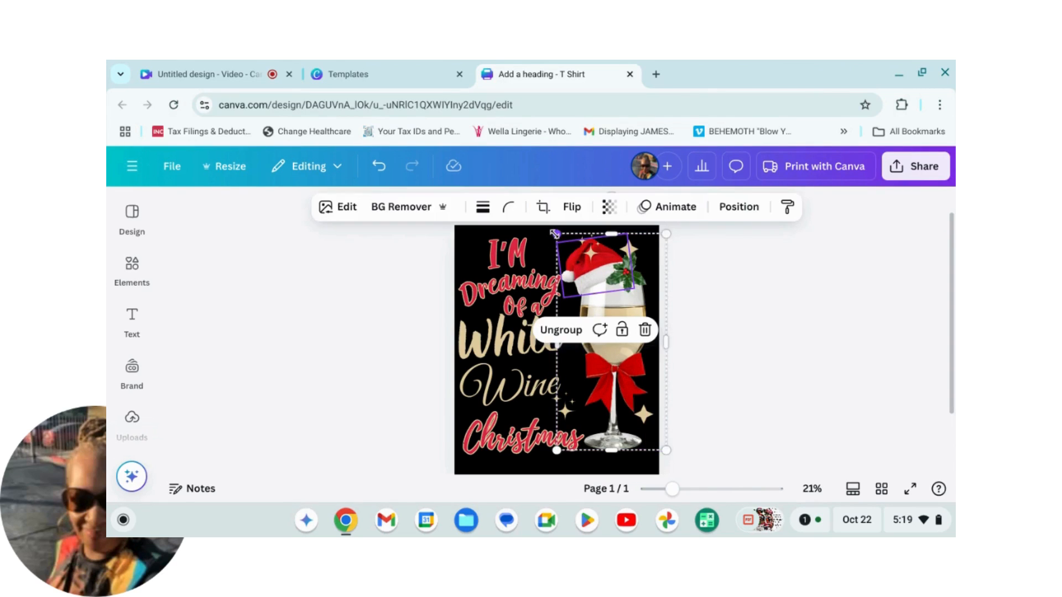
pyautogui.moveTo(554, 233); pyautogui.dragTo(551, 225)
pyautogui.click(759, 320)
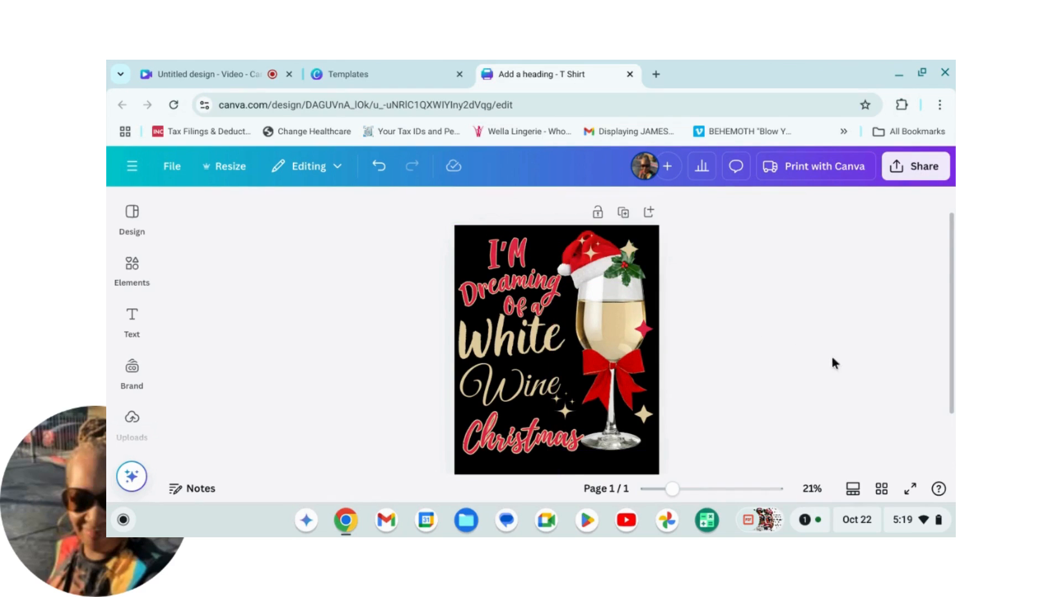
pyautogui.click(608, 325)
pyautogui.click(613, 327)
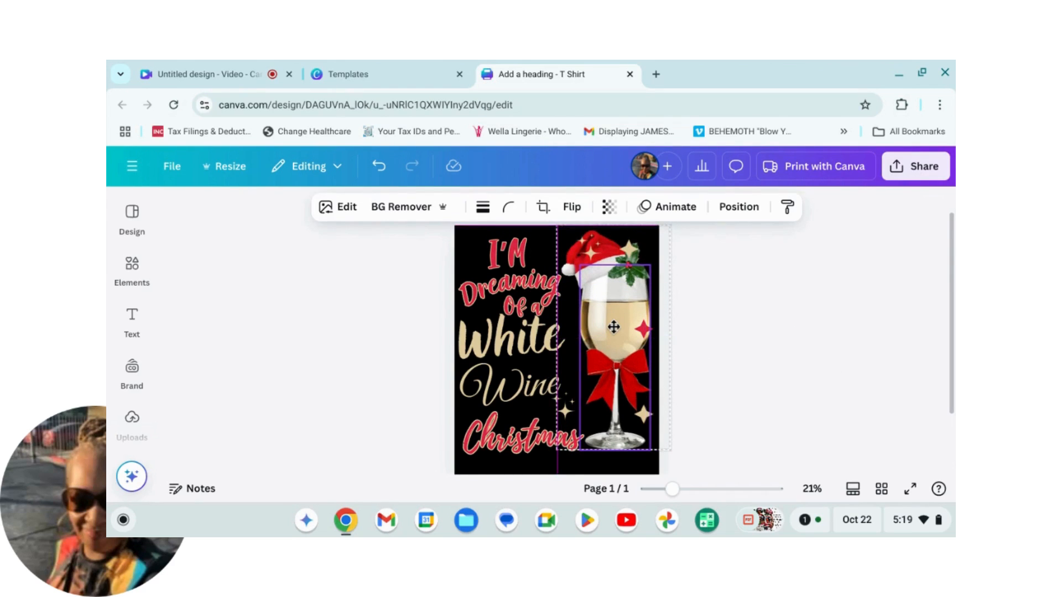
pyautogui.moveTo(614, 327); pyautogui.dragTo(613, 328)
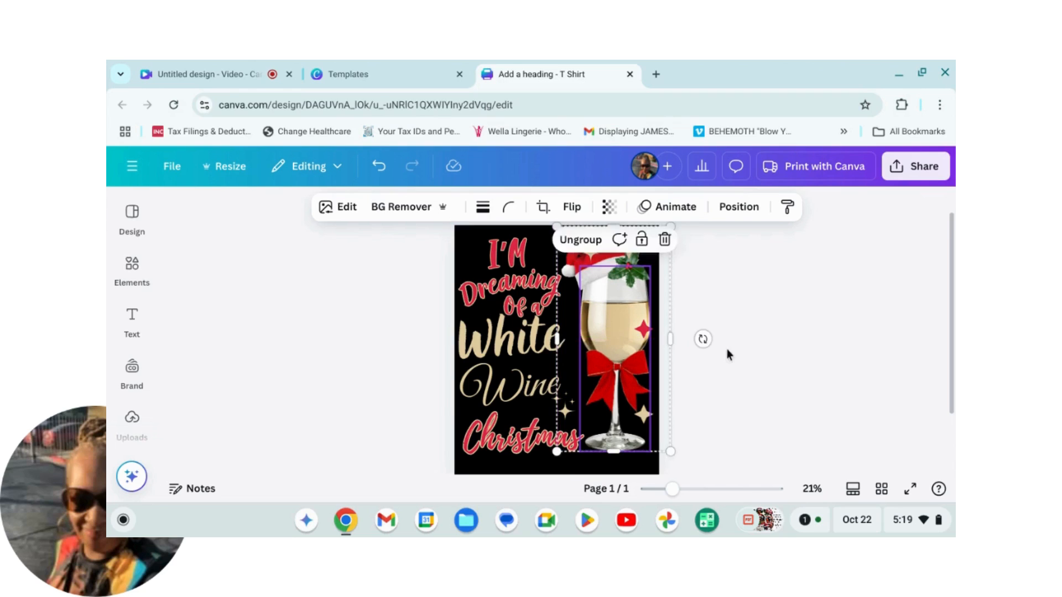
pyautogui.click(764, 287)
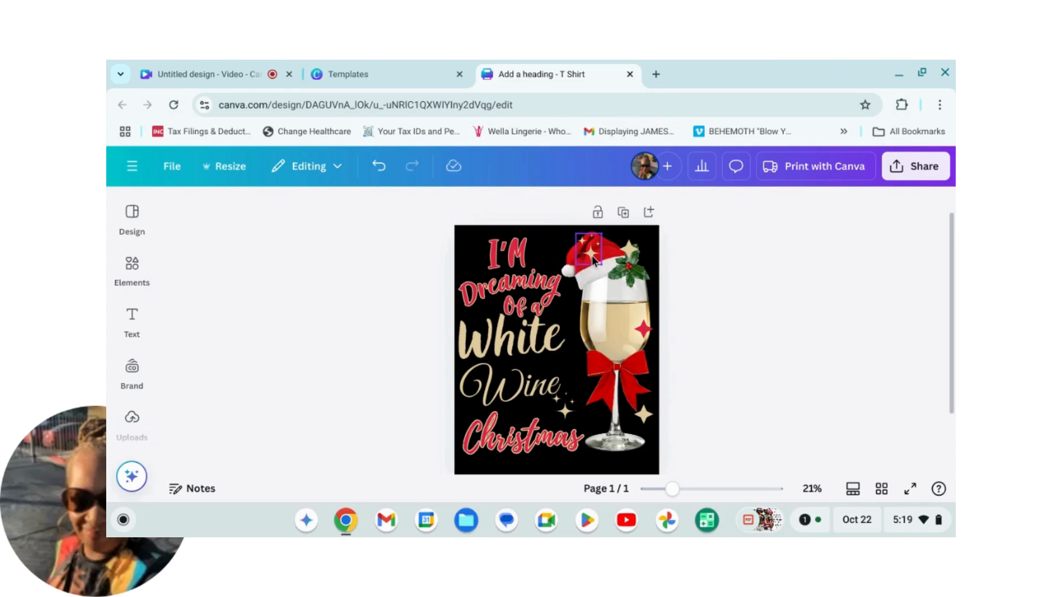
# Step: Move the beige sparkle cluster off the Santa hat to the space beside "I'M" and shrink it
pyautogui.moveTo(594, 260); pyautogui.dragTo(560, 240)
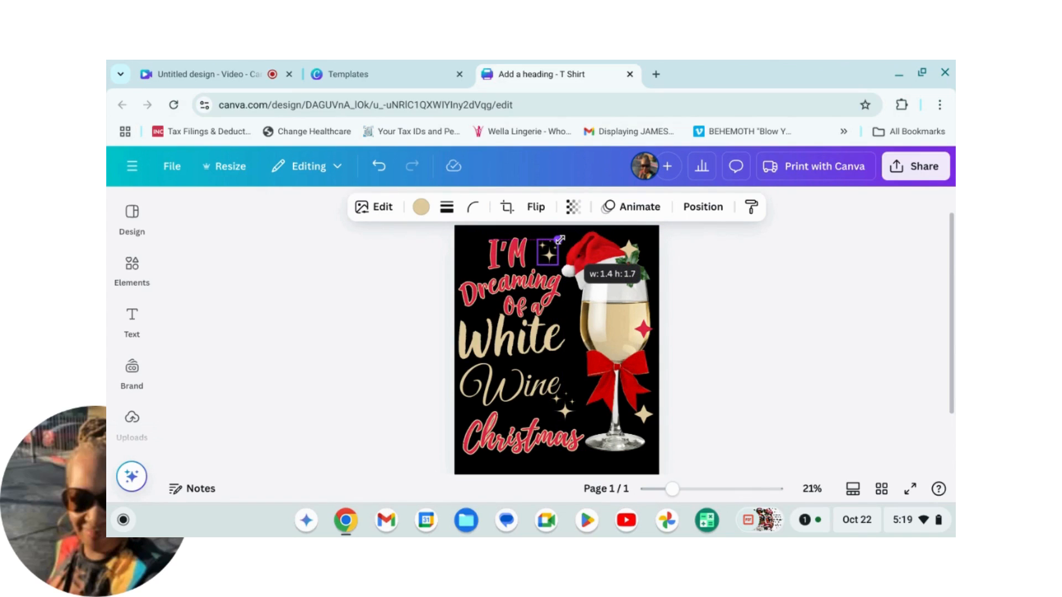
pyautogui.moveTo(559, 239); pyautogui.dragTo(558, 250)
pyautogui.click(804, 274)
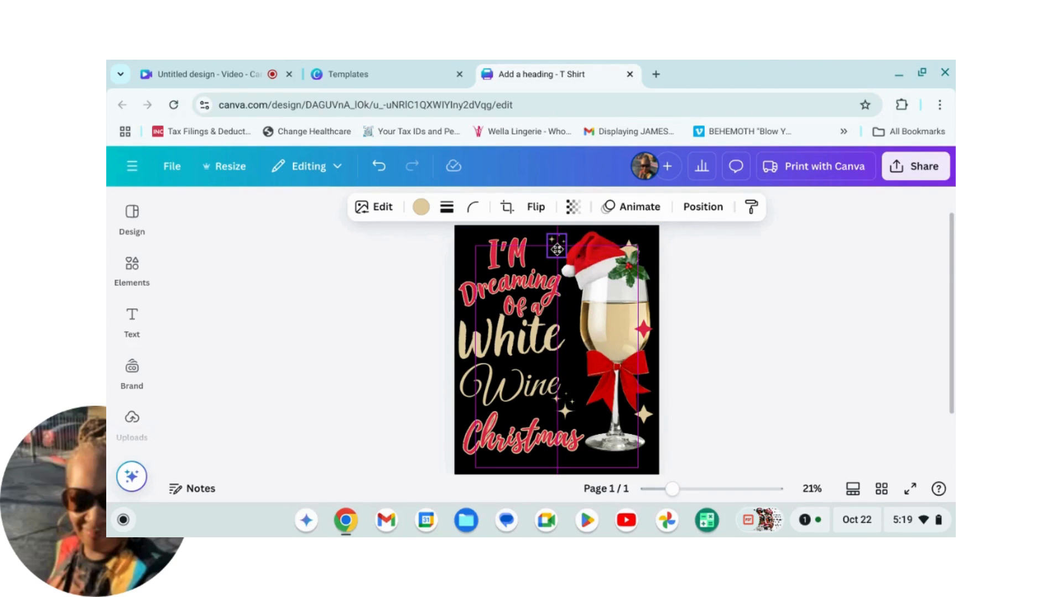
pyautogui.click(733, 287)
# Step: Shrink the single beige star on the Santa hat and move it to the design's upper right corner
pyautogui.click(636, 256)
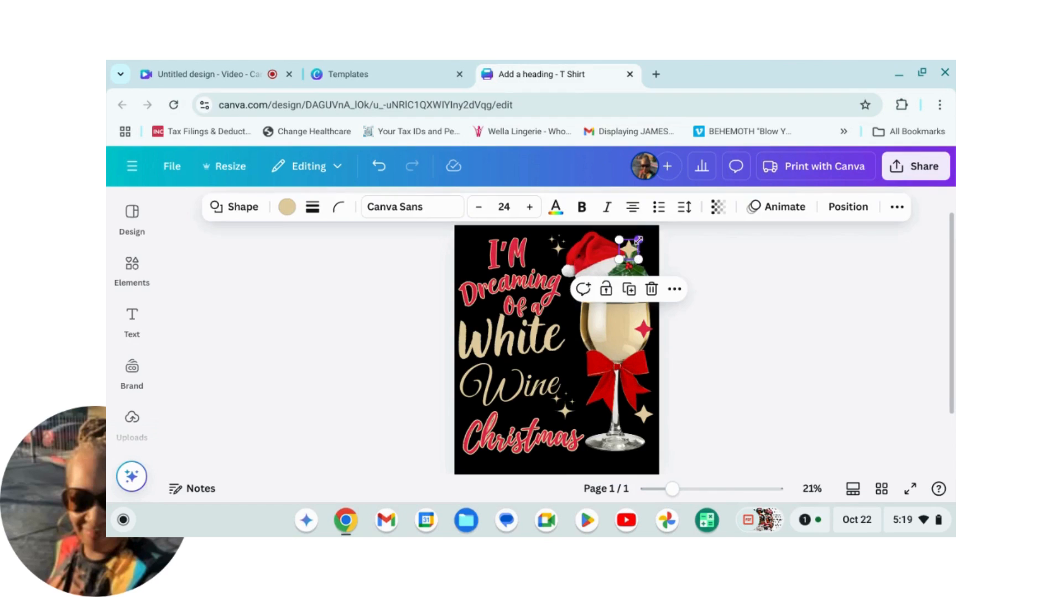
pyautogui.moveTo(638, 240)
pyautogui.mouseDown()
pyautogui.moveTo(632, 246)
pyautogui.moveTo(634, 236)
pyautogui.mouseUp()
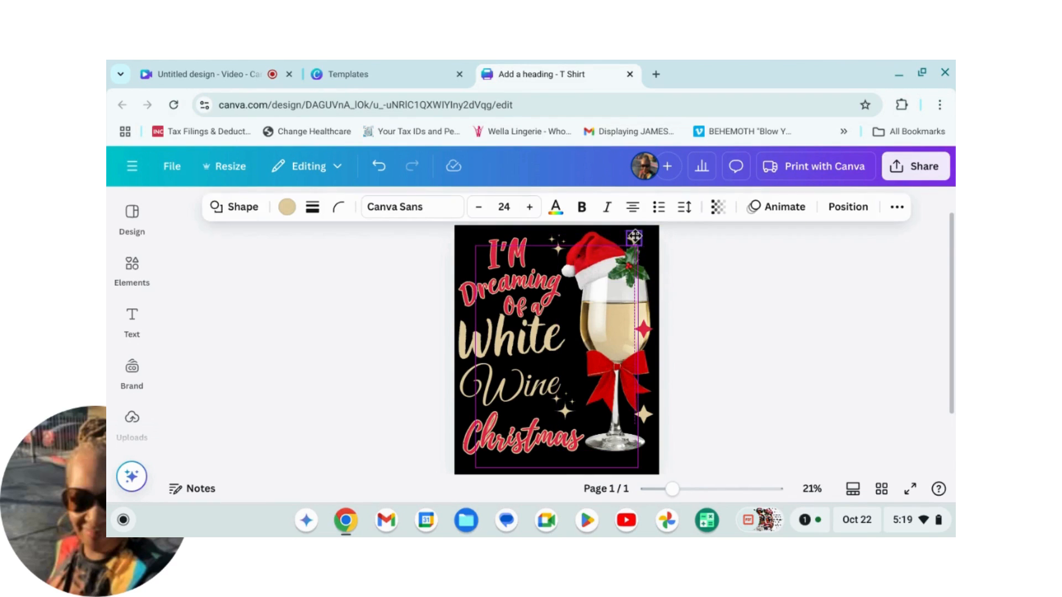
pyautogui.click(726, 288)
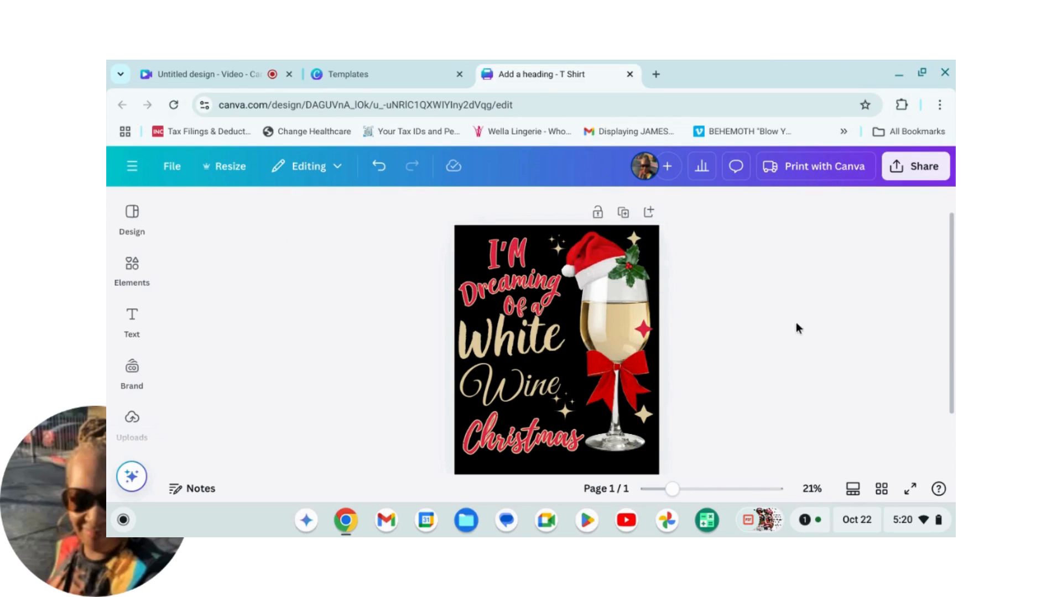
pyautogui.click(639, 241)
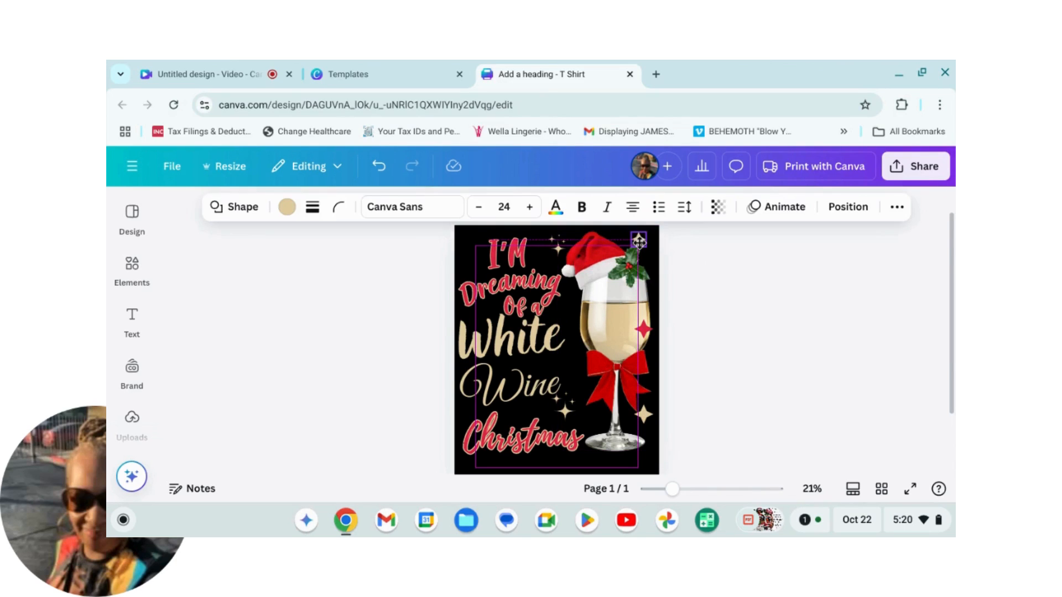
pyautogui.click(748, 327)
pyautogui.click(643, 240)
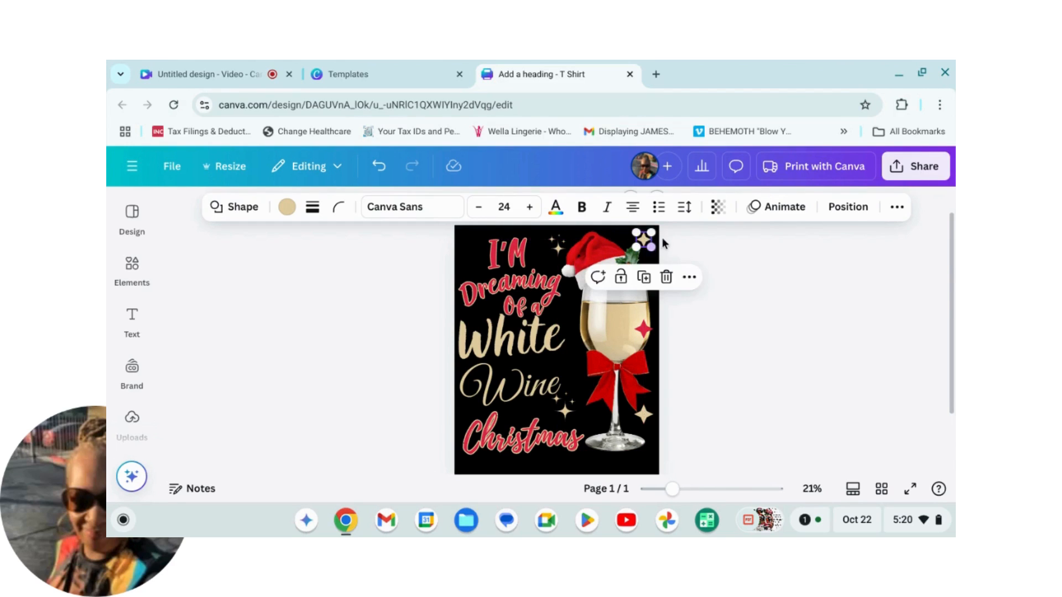
# Step: Shrink the single beige star in the design's upper right corner a little further
pyautogui.moveTo(652, 233); pyautogui.dragTo(649, 243)
pyautogui.click(721, 280)
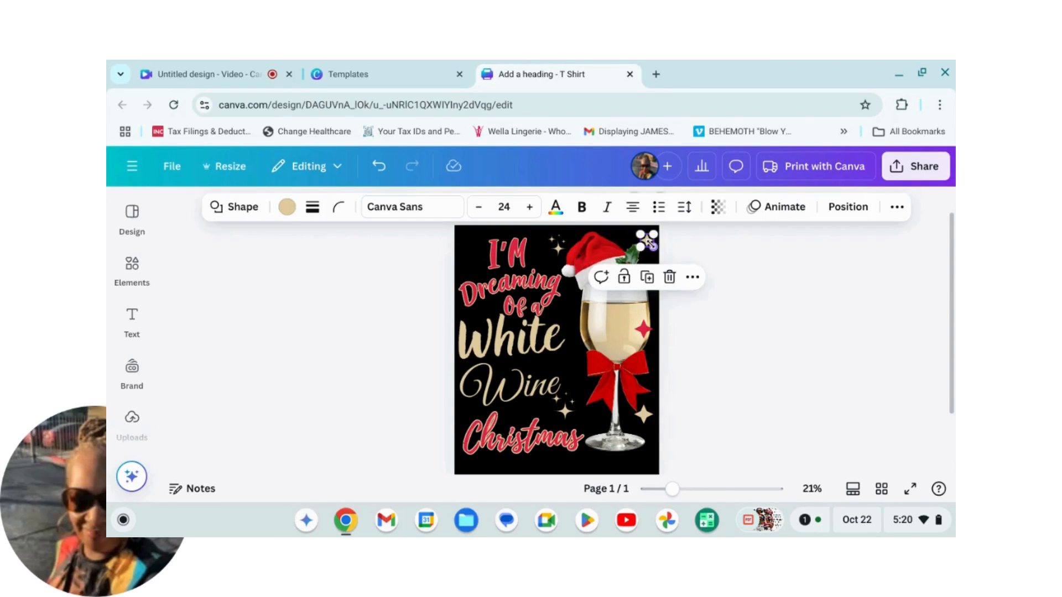
pyautogui.click(749, 323)
# Step: Move the wine glass group with its hat and bow slightly down, away from the design's upper edge
pyautogui.click(596, 290)
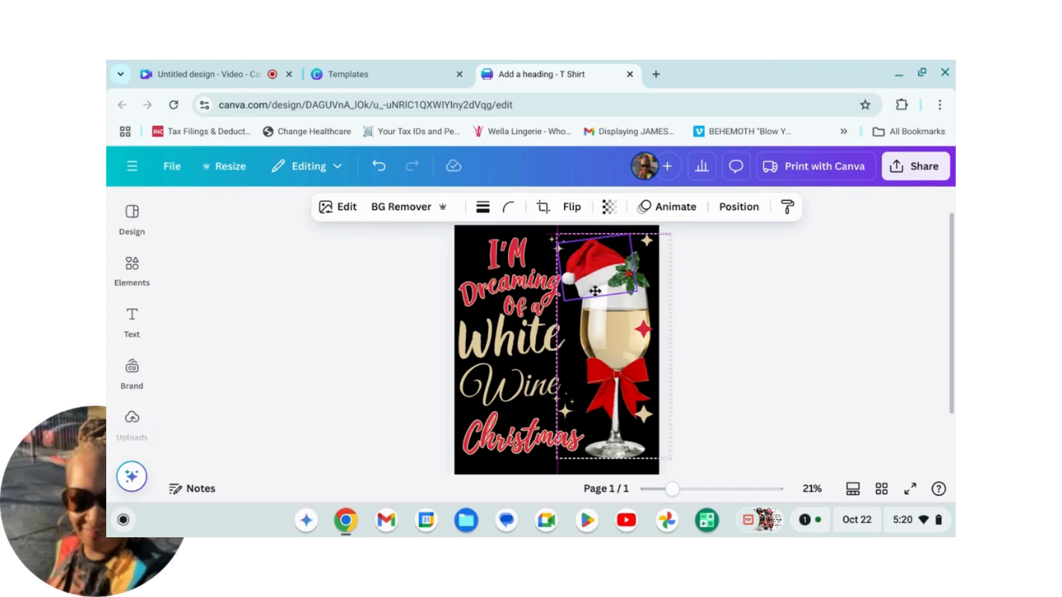
pyautogui.moveTo(596, 289); pyautogui.dragTo(596, 299)
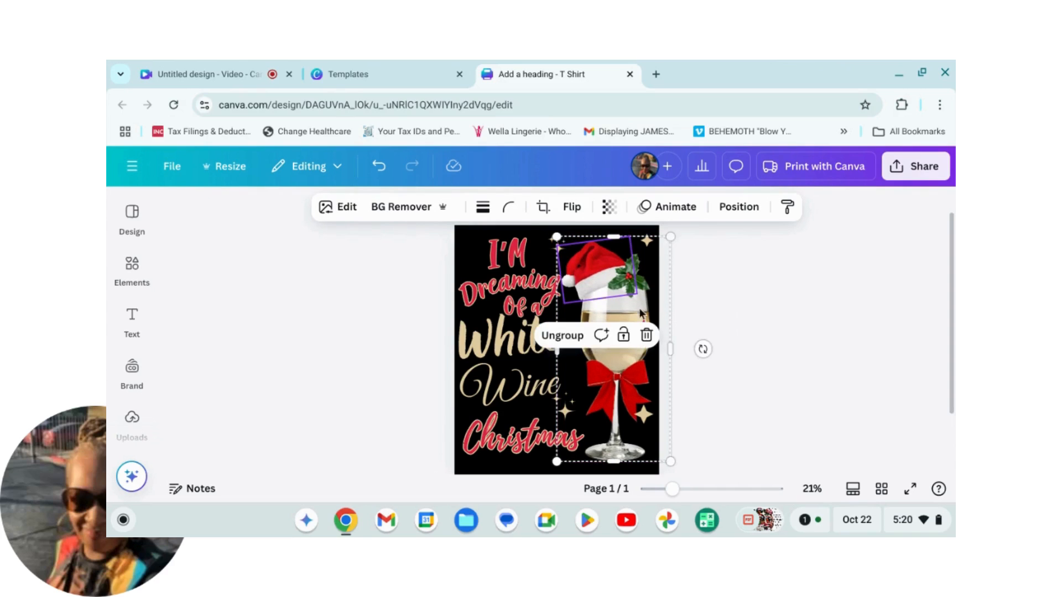
pyautogui.click(804, 452)
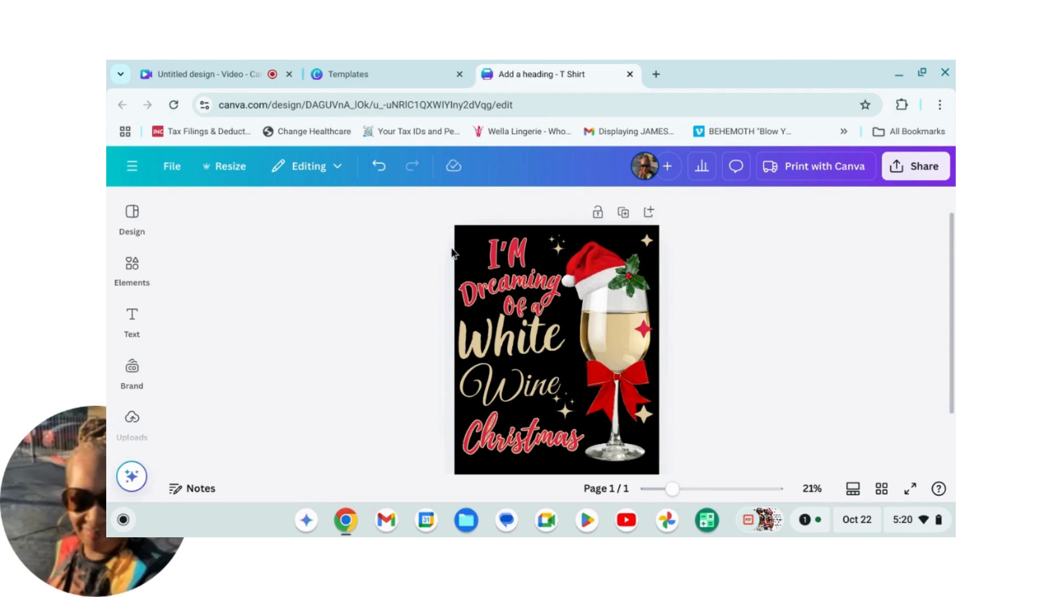
# Step: Select all the wording lines together and move them slightly down and left to align with the wine glass
pyautogui.moveTo(451, 243); pyautogui.dragTo(546, 453)
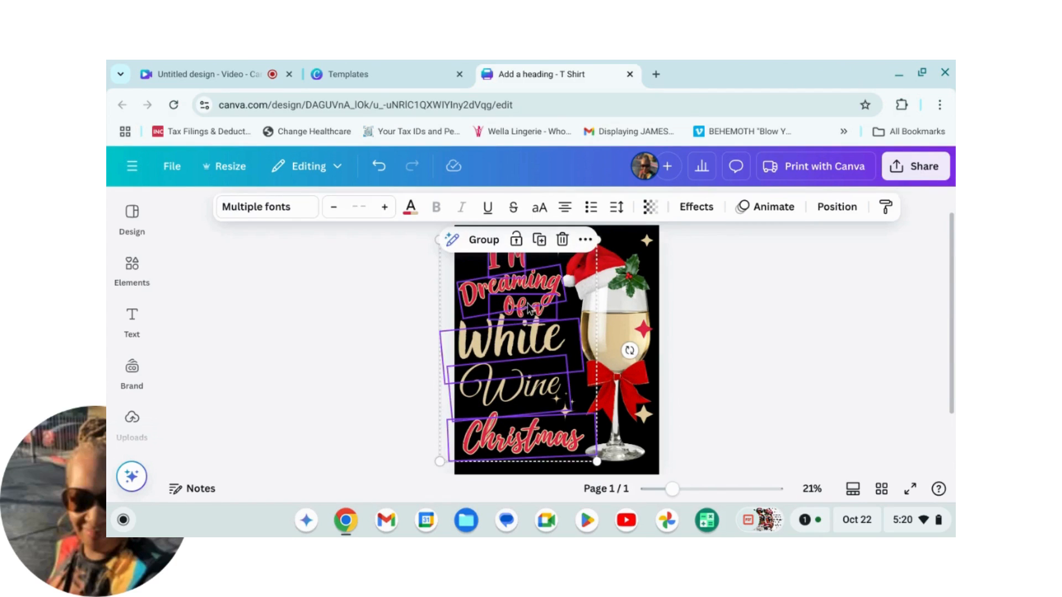
pyautogui.moveTo(535, 316); pyautogui.dragTo(526, 313)
pyautogui.click(780, 320)
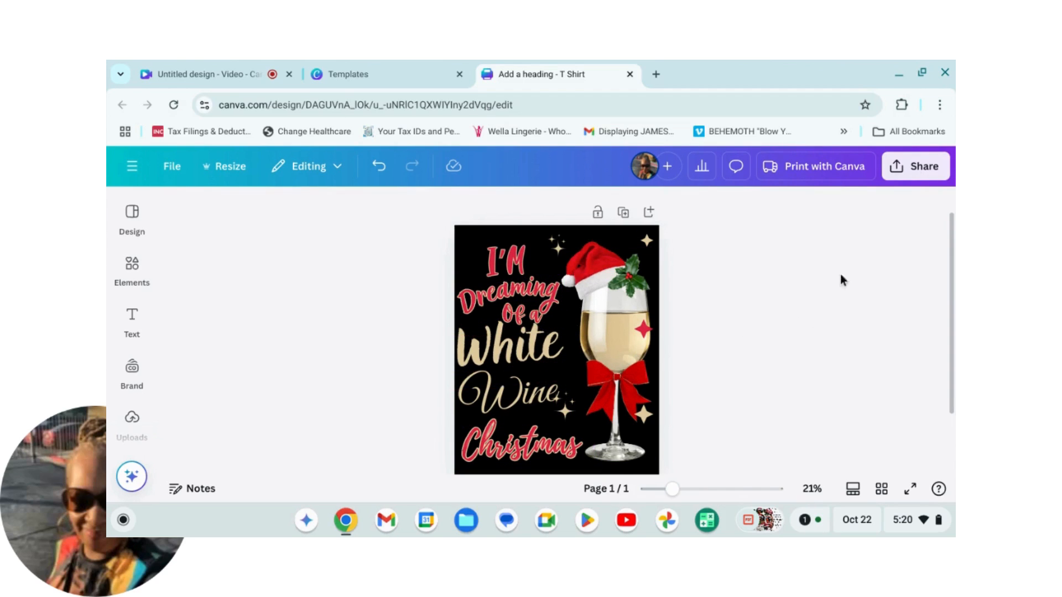
# Step: Shrink the beige sparkle cluster beside "Wine" and place it clear of the word's last letter
pyautogui.click(570, 413)
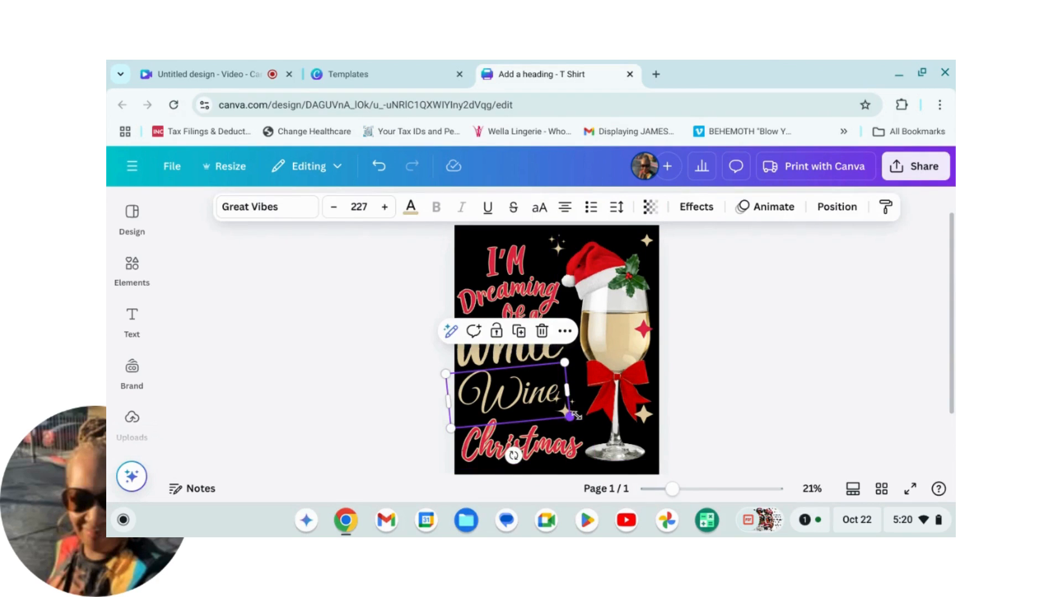
pyautogui.click(712, 414)
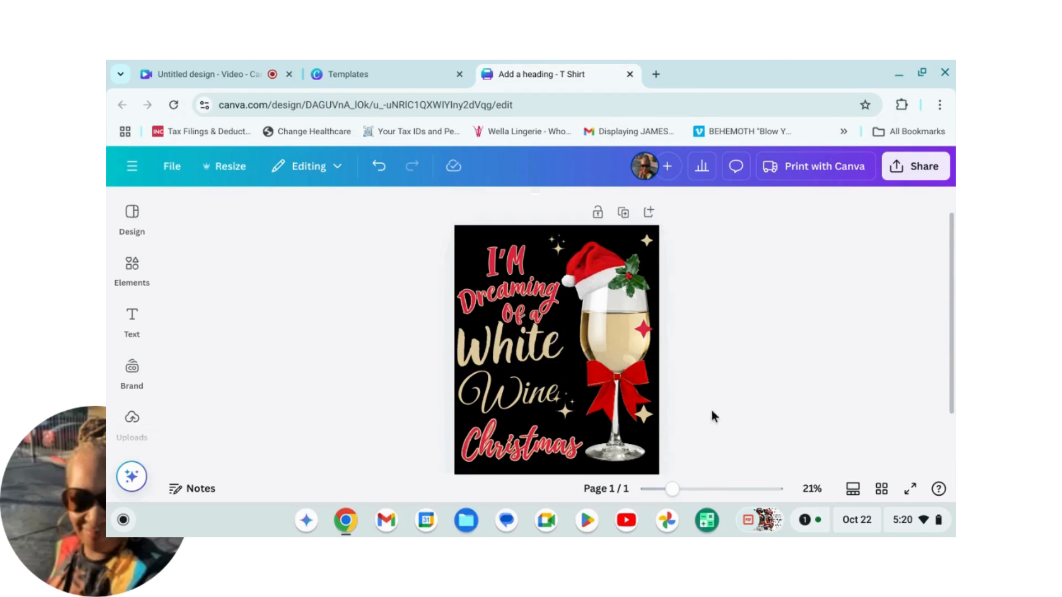
pyautogui.click(575, 414)
pyautogui.moveTo(575, 415)
pyautogui.mouseDown()
pyautogui.moveTo(585, 418)
pyautogui.moveTo(578, 407)
pyautogui.mouseUp()
pyautogui.click(774, 394)
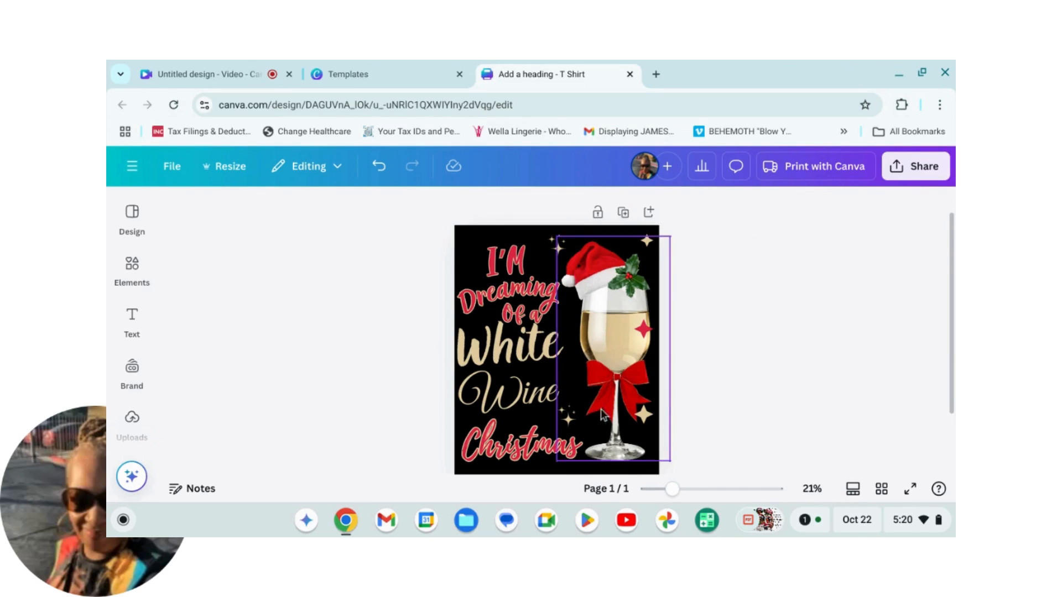
# Step: Move the red star off the wine glass to the gap between "White" and "Wine" and make it smaller
pyautogui.click(644, 332)
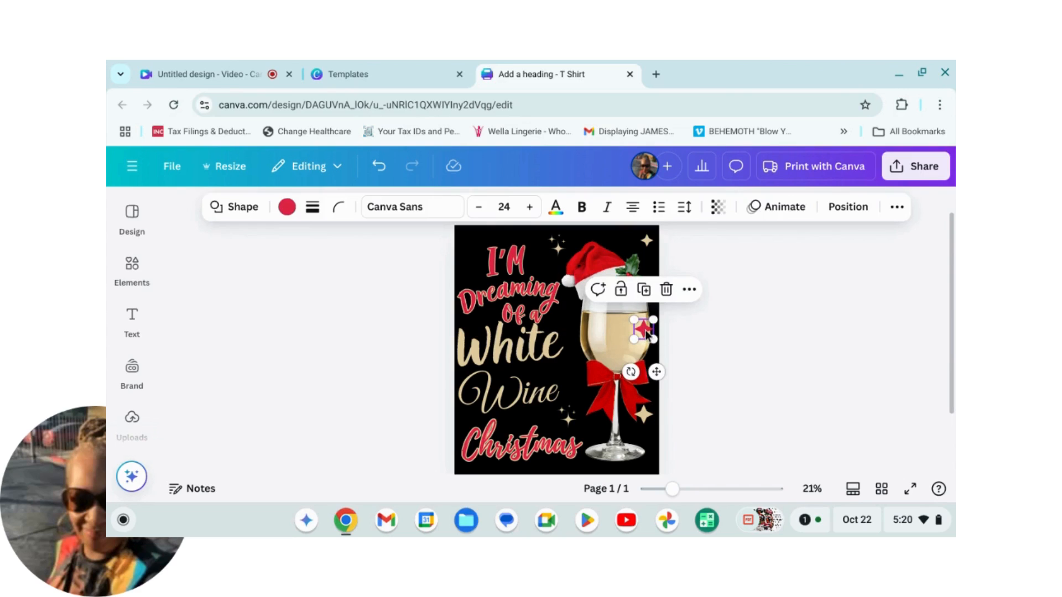
pyautogui.moveTo(645, 332); pyautogui.dragTo(552, 366)
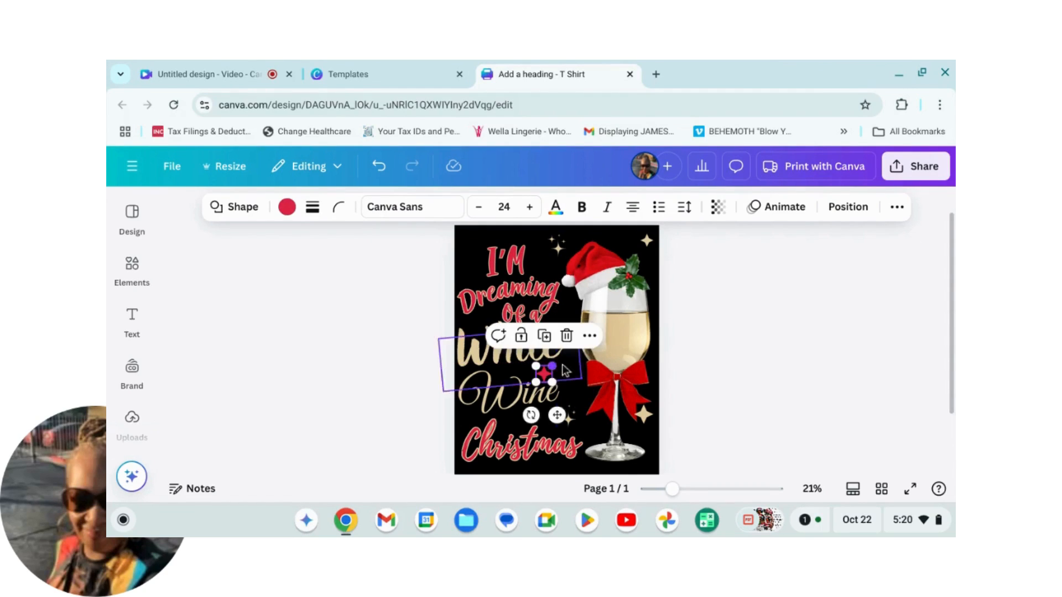
pyautogui.click(770, 366)
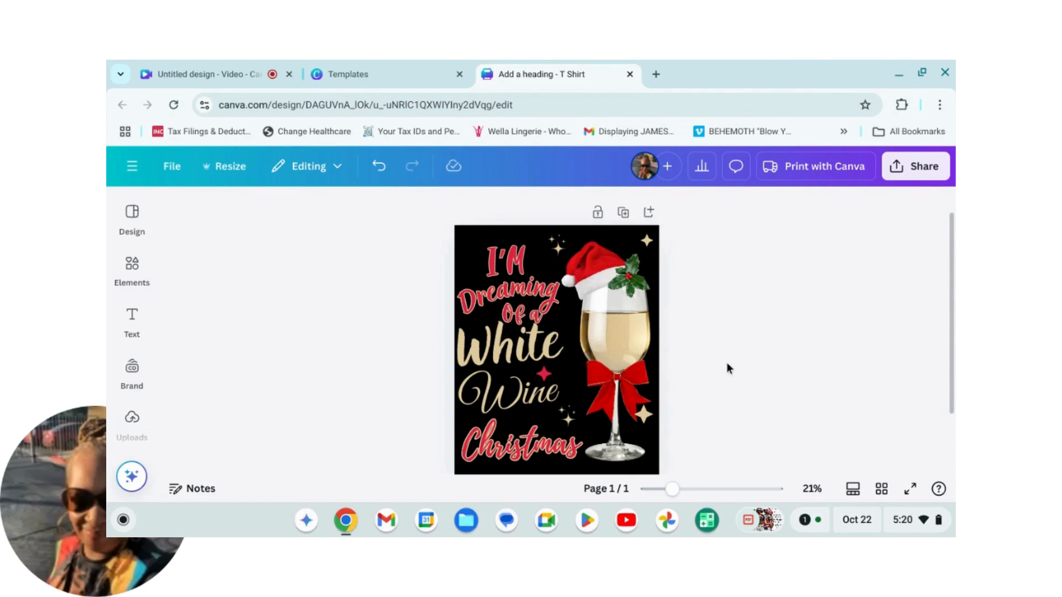
# Step: Shrink the beige star beside the bow and move it slightly down, next to the glass stem
pyautogui.click(648, 422)
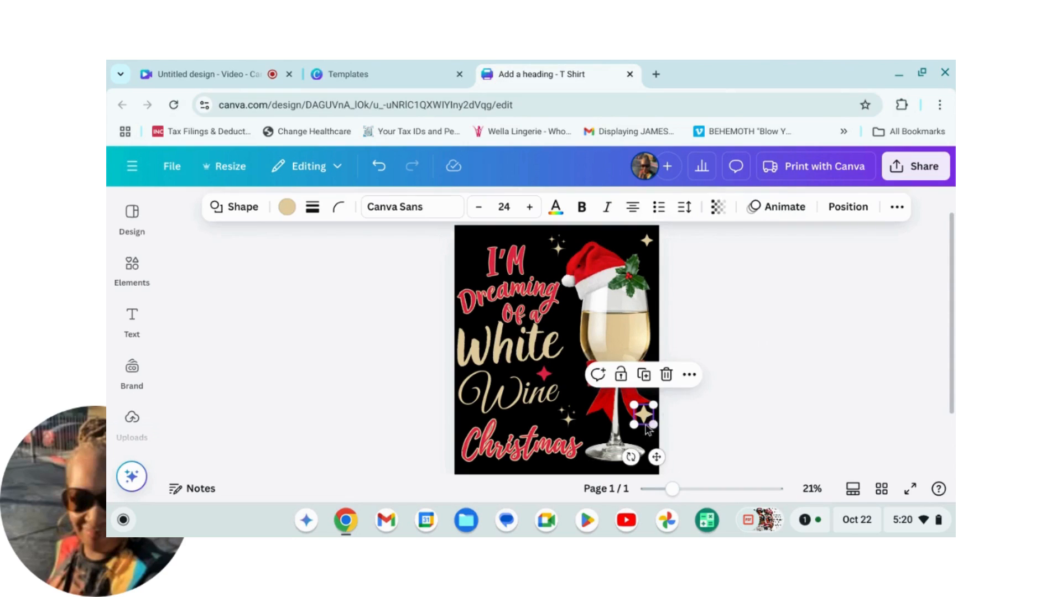
pyautogui.moveTo(654, 408); pyautogui.dragTo(646, 428)
pyautogui.click(724, 417)
pyautogui.click(641, 423)
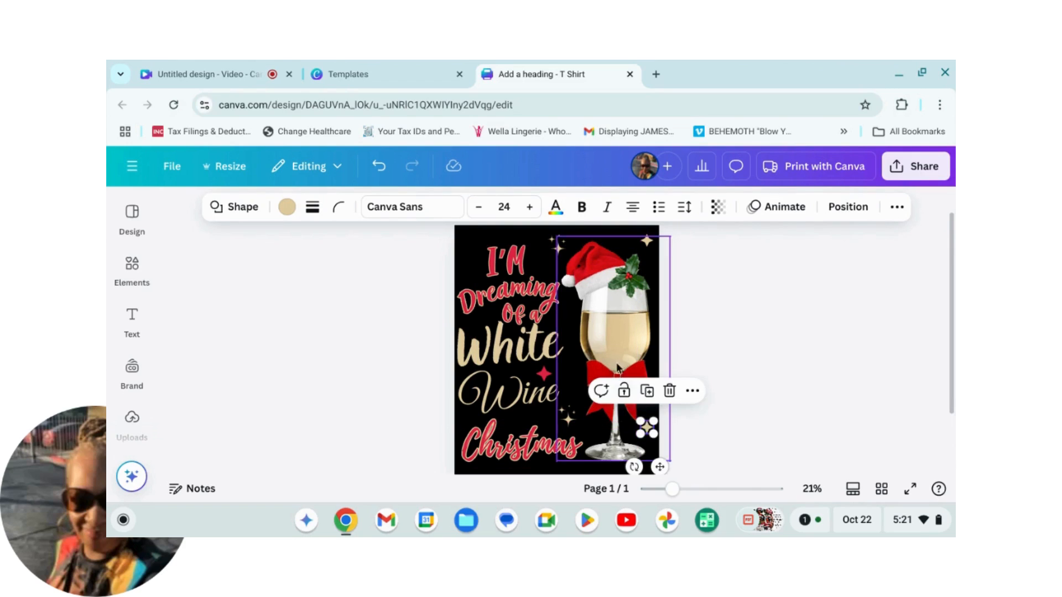
# Step: Move the wine glass group slightly left, closer to the wording
pyautogui.click(627, 337)
pyautogui.moveTo(625, 337); pyautogui.dragTo(623, 339)
pyautogui.click(757, 343)
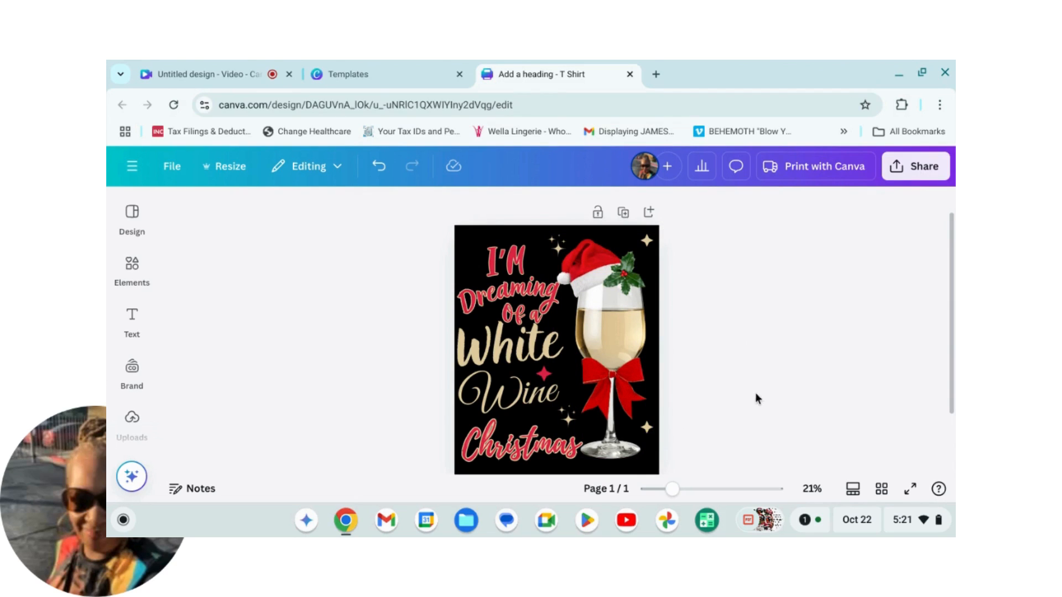
# Step: Try the word "White" slightly closer to the wine glass and undo the moves
pyautogui.click(527, 351)
pyautogui.moveTo(528, 351); pyautogui.dragTo(532, 344)
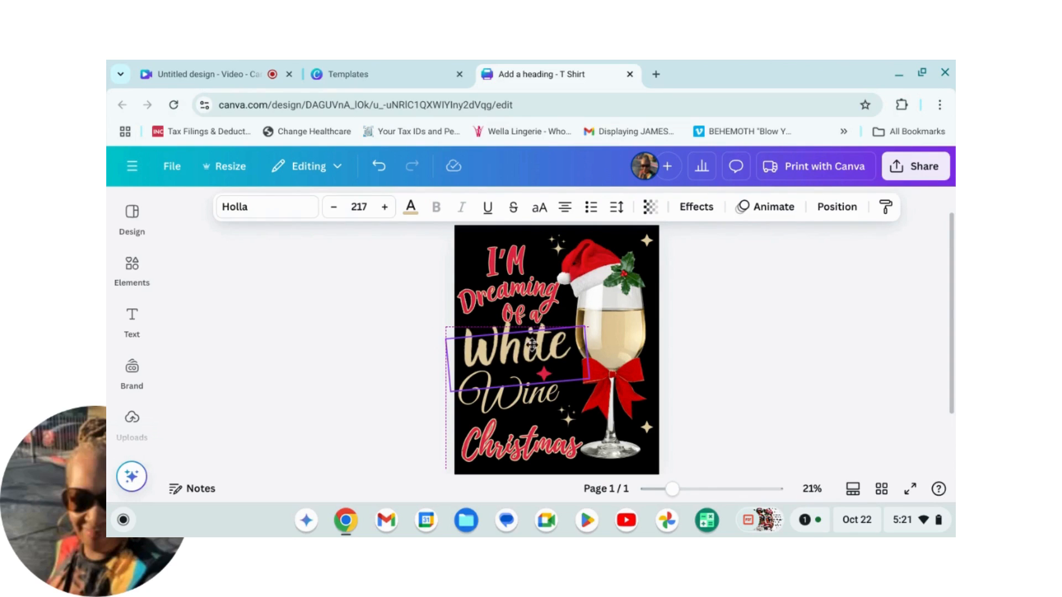
pyautogui.click(761, 357)
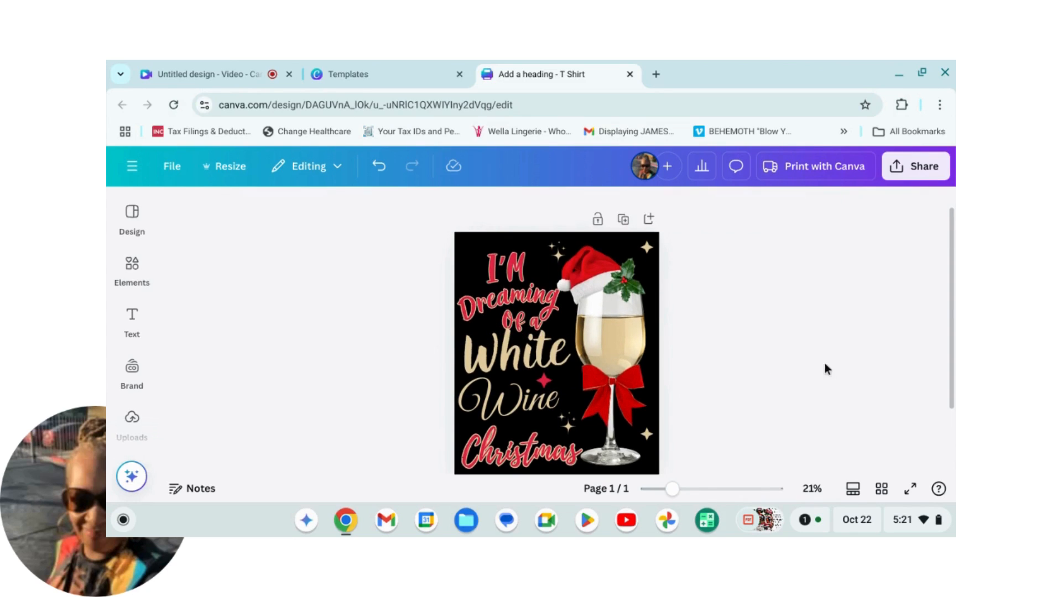
pyautogui.scroll(-1, 735, 359)
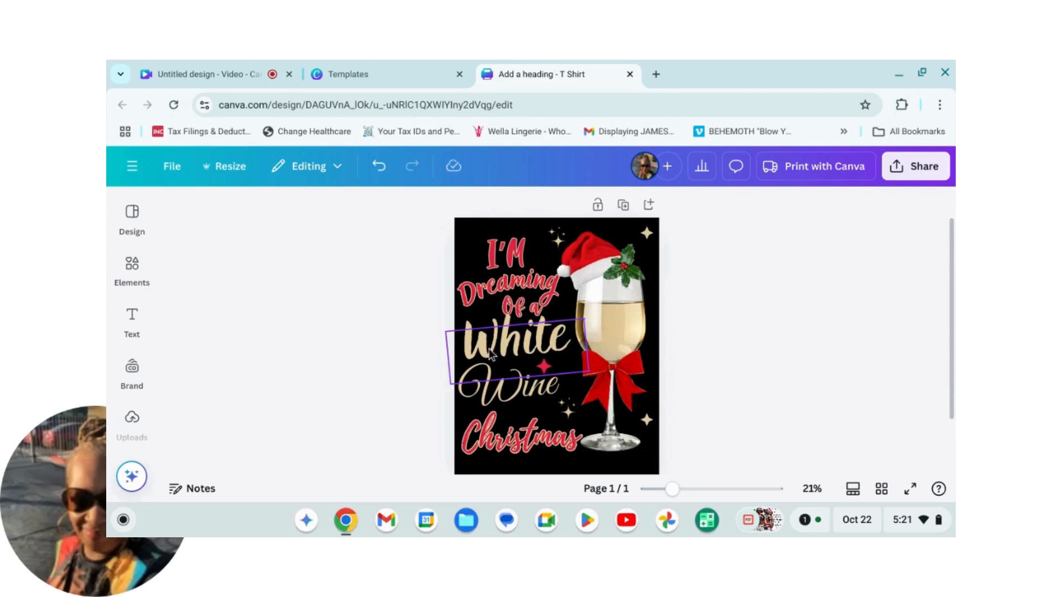
pyautogui.click(553, 350)
pyautogui.moveTo(553, 349); pyautogui.dragTo(548, 341)
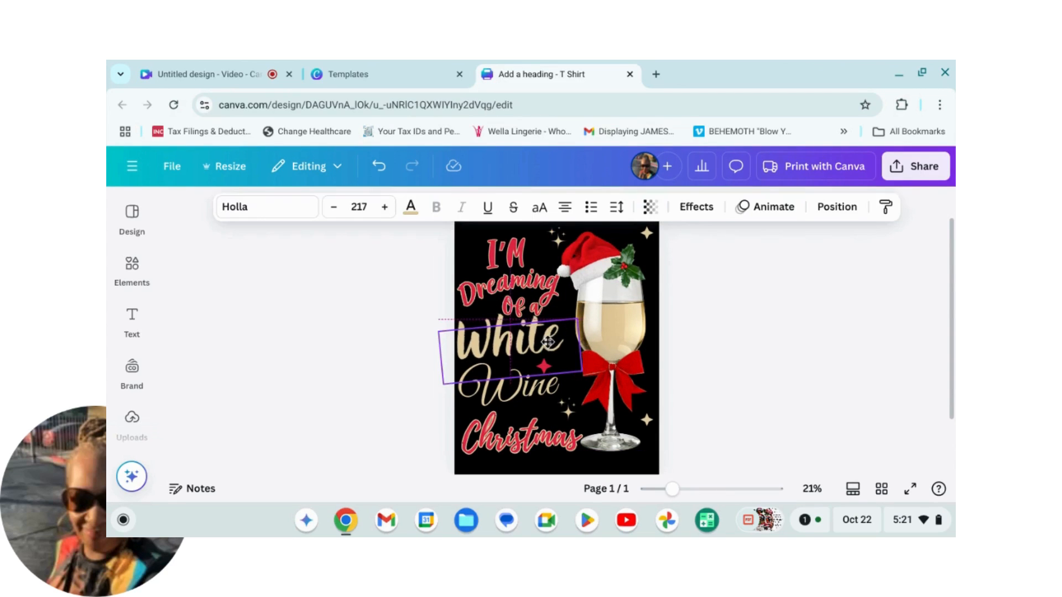
pyautogui.click(378, 167)
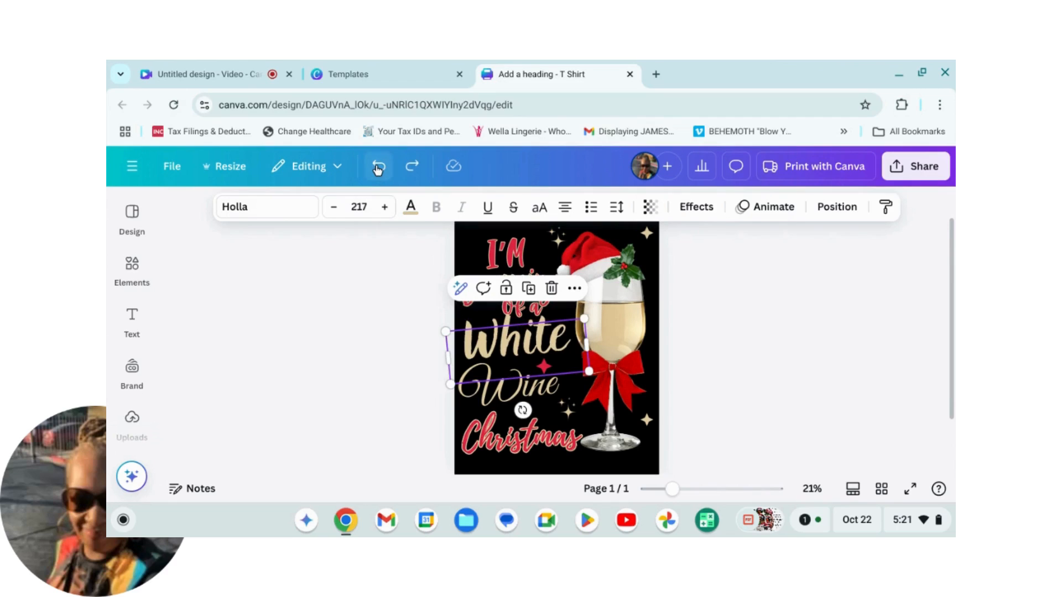
pyautogui.click(744, 348)
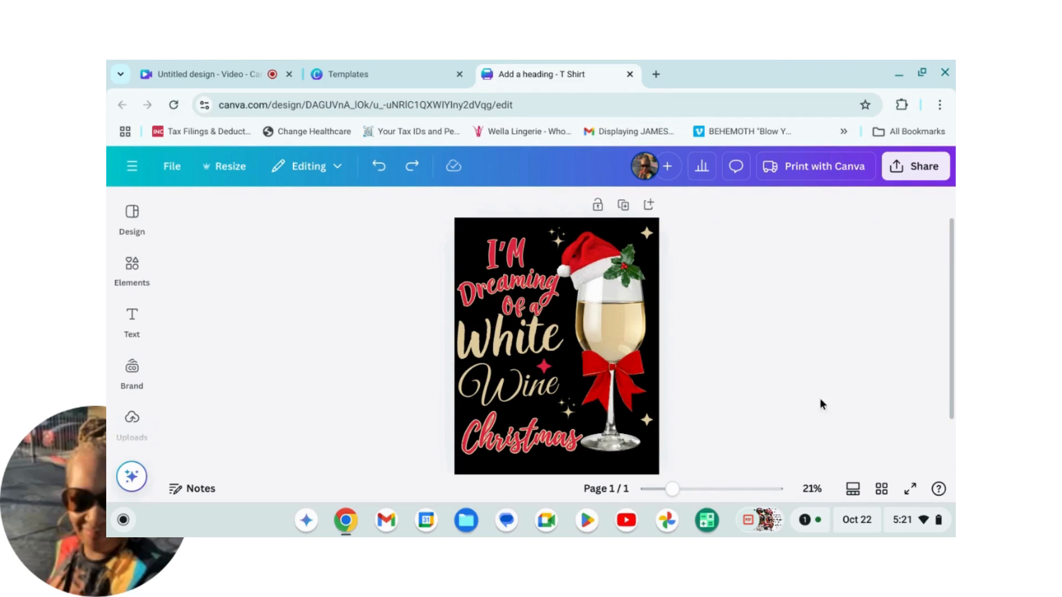
# Step: Enlarge the word "Wine" to font size 240 and rotate it slightly to flatten its slant
pyautogui.click(464, 378)
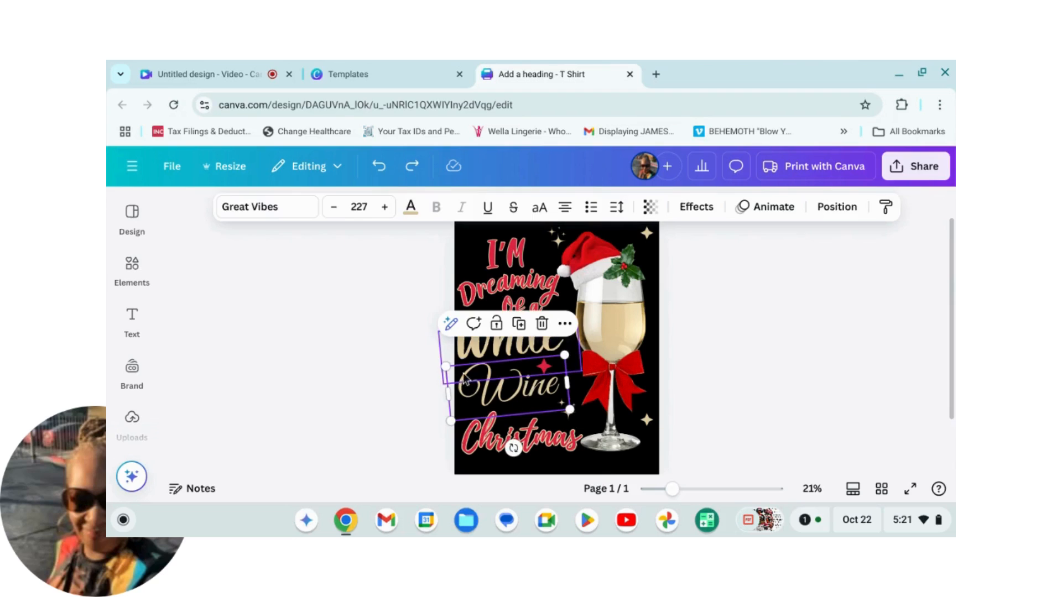
pyautogui.moveTo(565, 354); pyautogui.dragTo(571, 351)
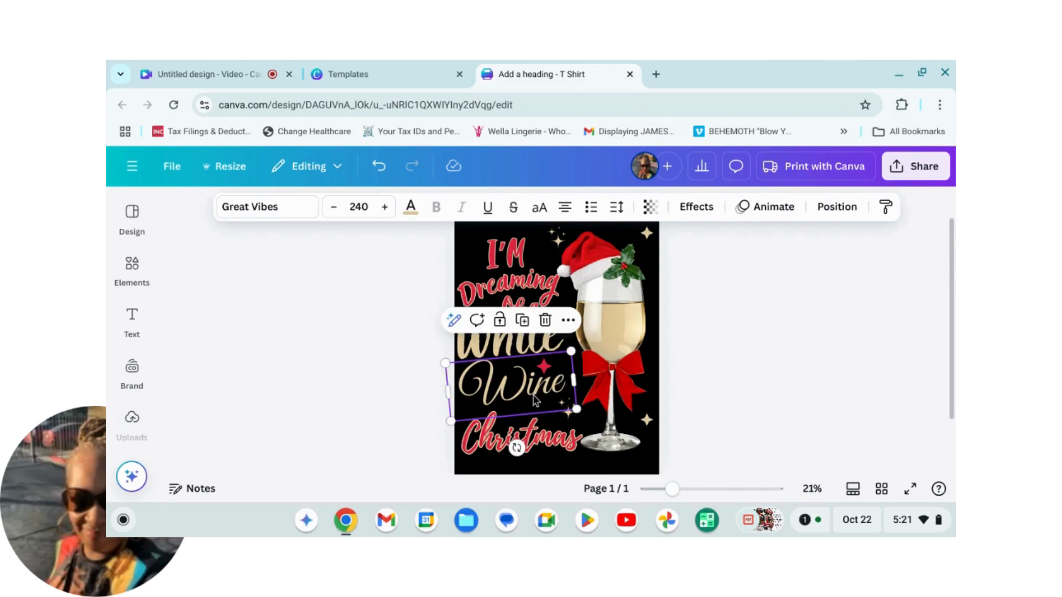
pyautogui.click(528, 391)
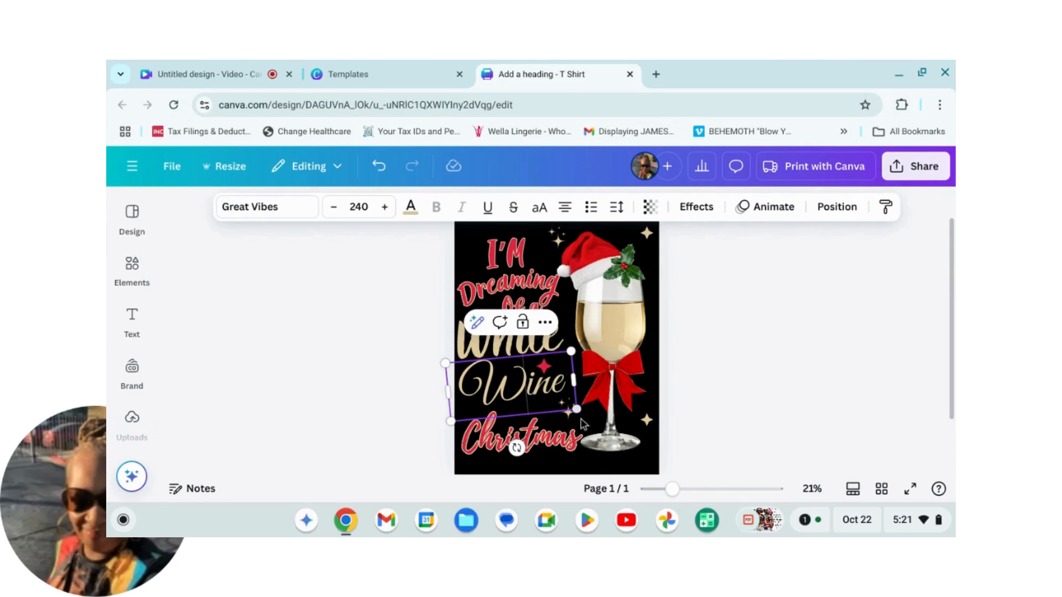
pyautogui.moveTo(516, 448); pyautogui.dragTo(516, 450)
pyautogui.click(809, 353)
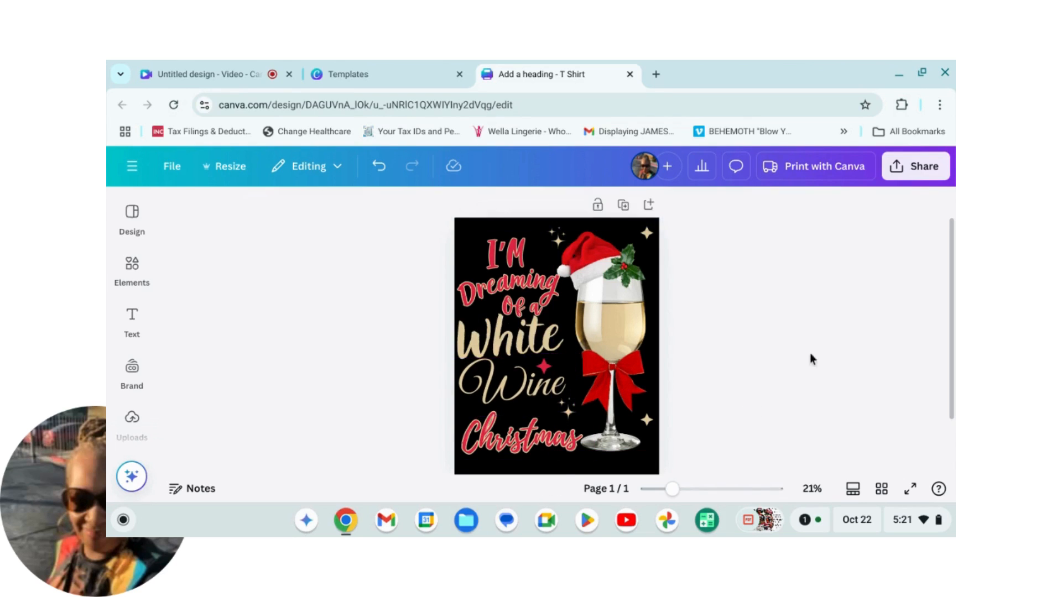
# Step: Move the word "Wine" slightly down, away from "White"
pyautogui.click(499, 394)
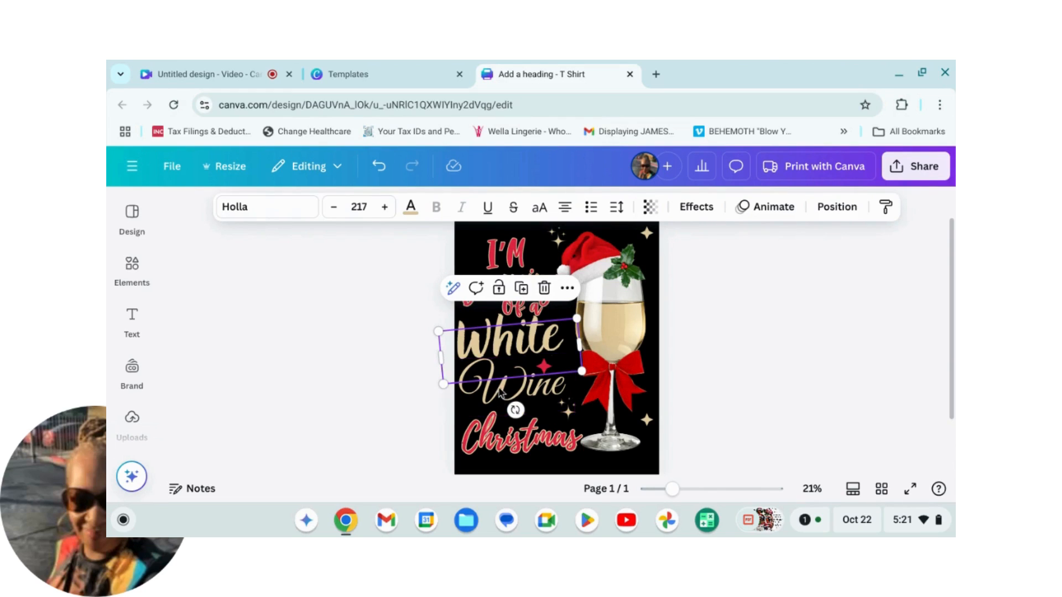
pyautogui.click(748, 348)
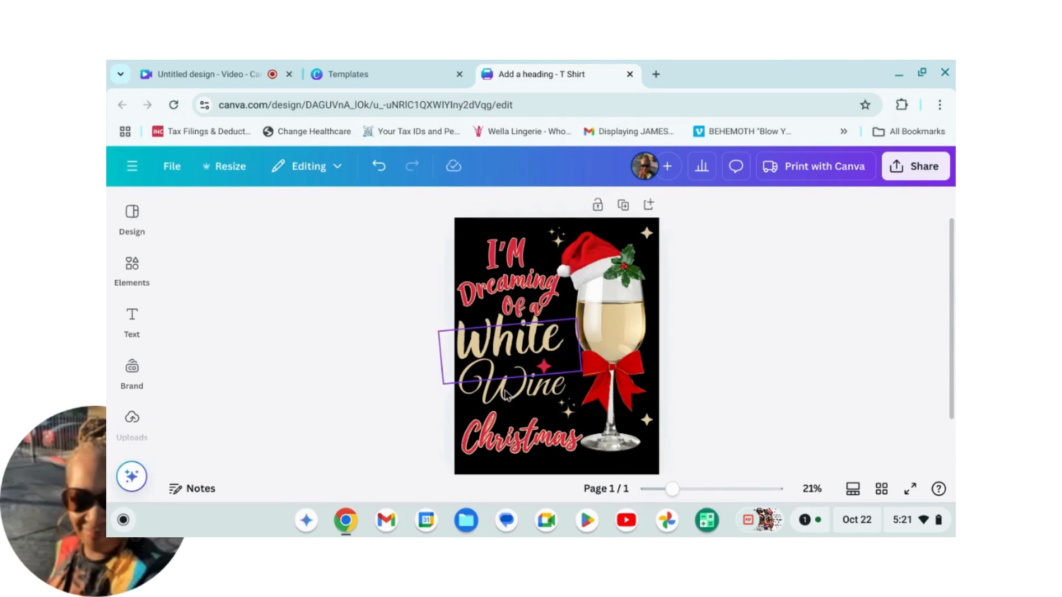
pyautogui.click(508, 396)
pyautogui.click(516, 394)
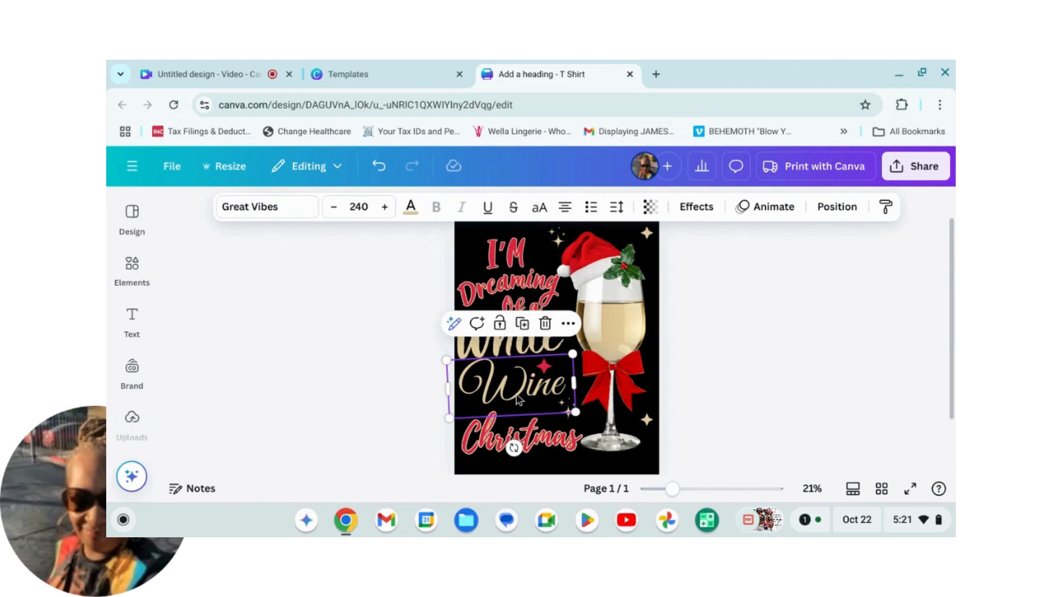
pyautogui.moveTo(516, 392); pyautogui.dragTo(516, 395)
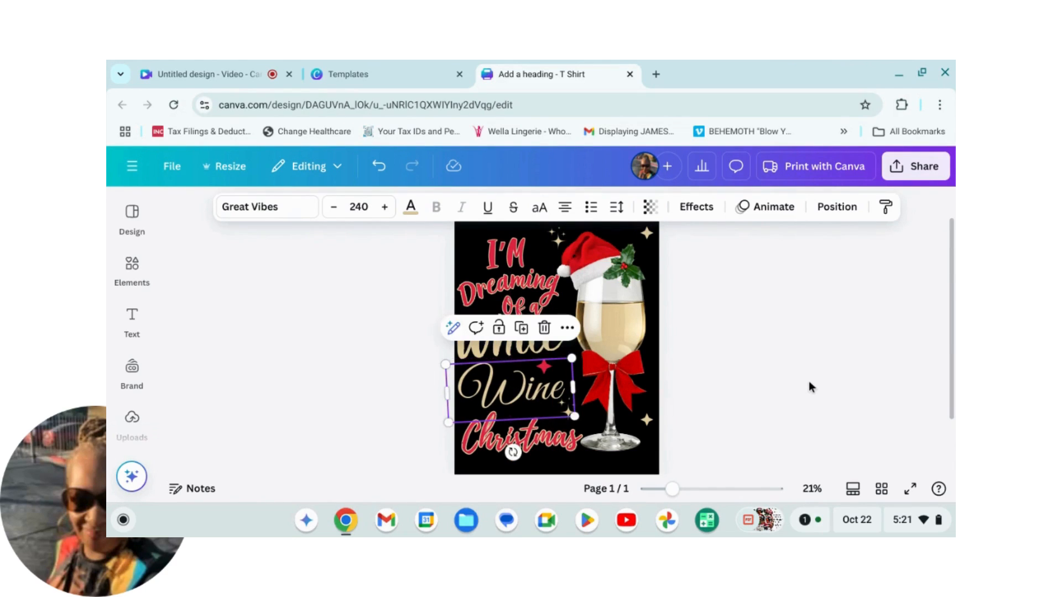
pyautogui.click(807, 380)
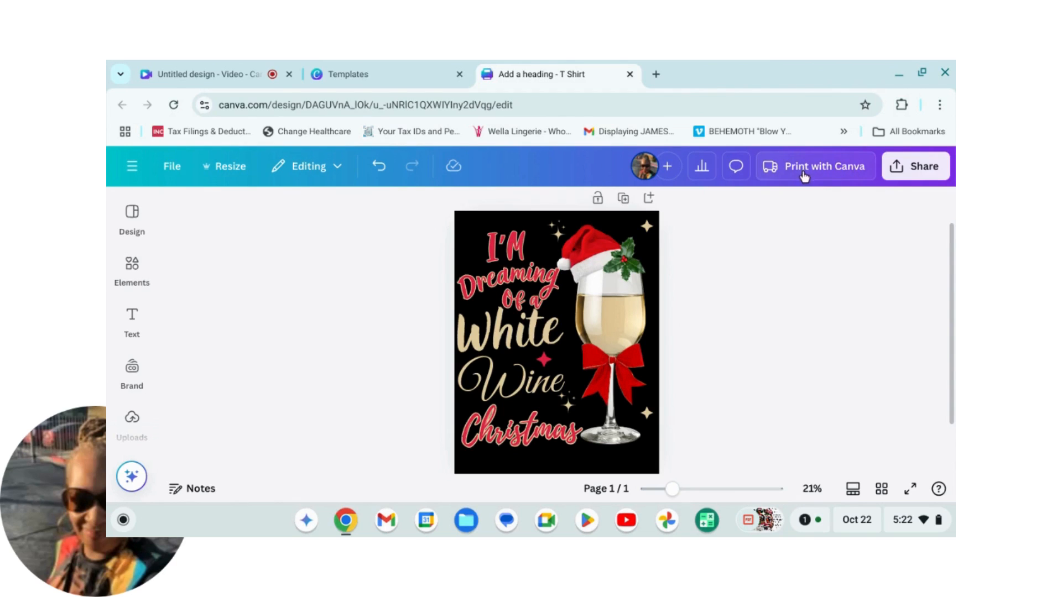
# Step: Preview the design on a T-shirt print mockup, try to save the mockup, and close the preview
pyautogui.click(828, 173)
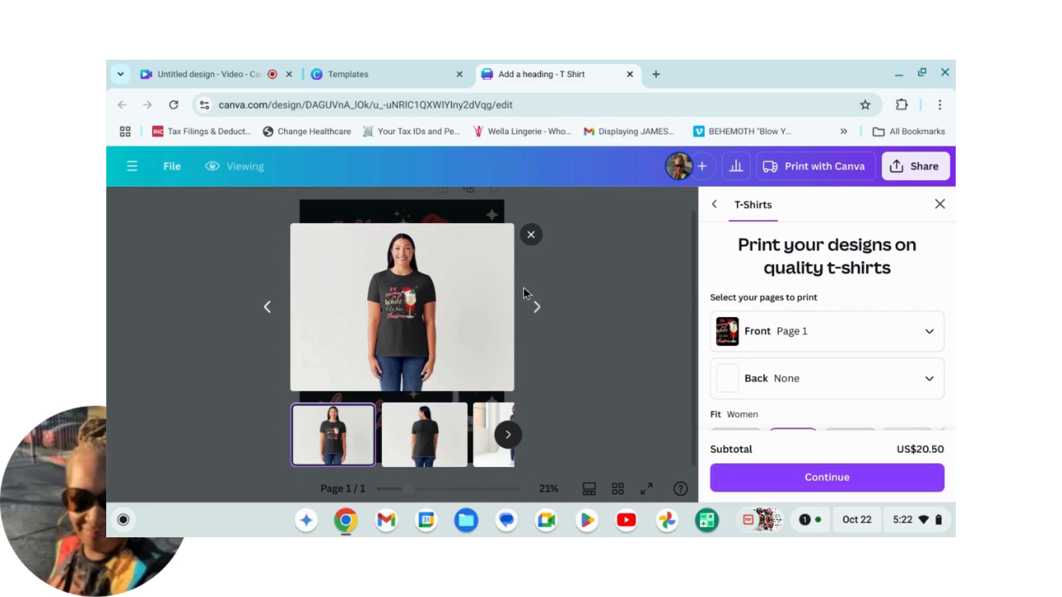
pyautogui.rightClick(374, 302)
pyautogui.click(427, 263)
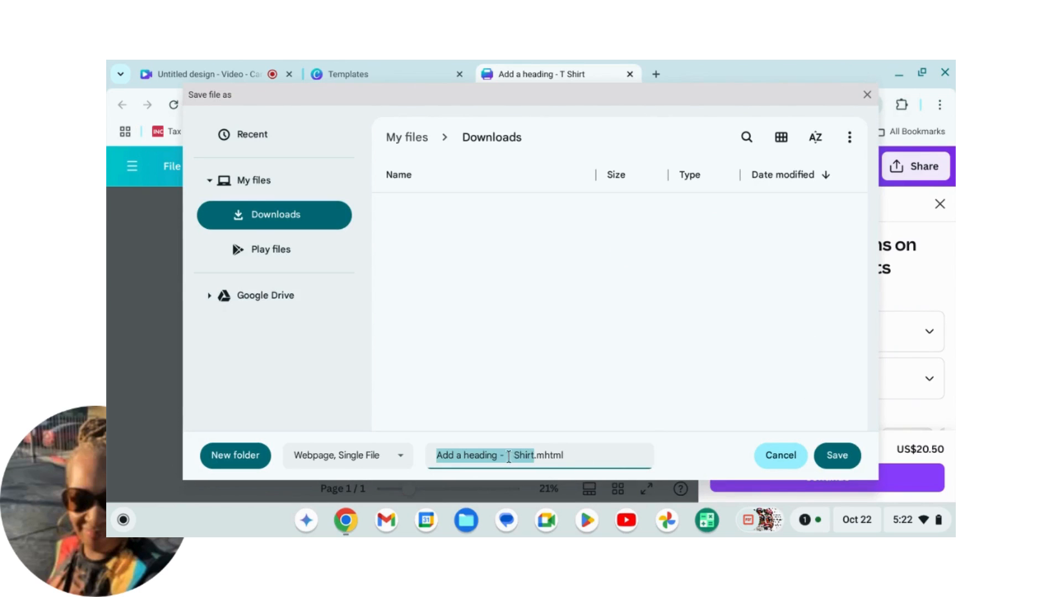
pyautogui.click(867, 94)
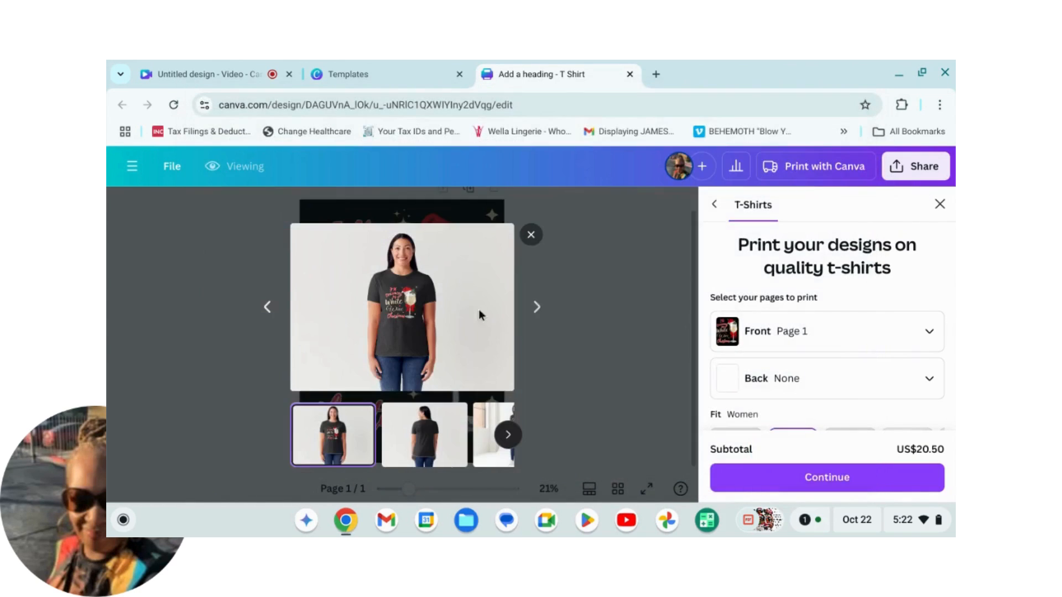
pyautogui.click(940, 204)
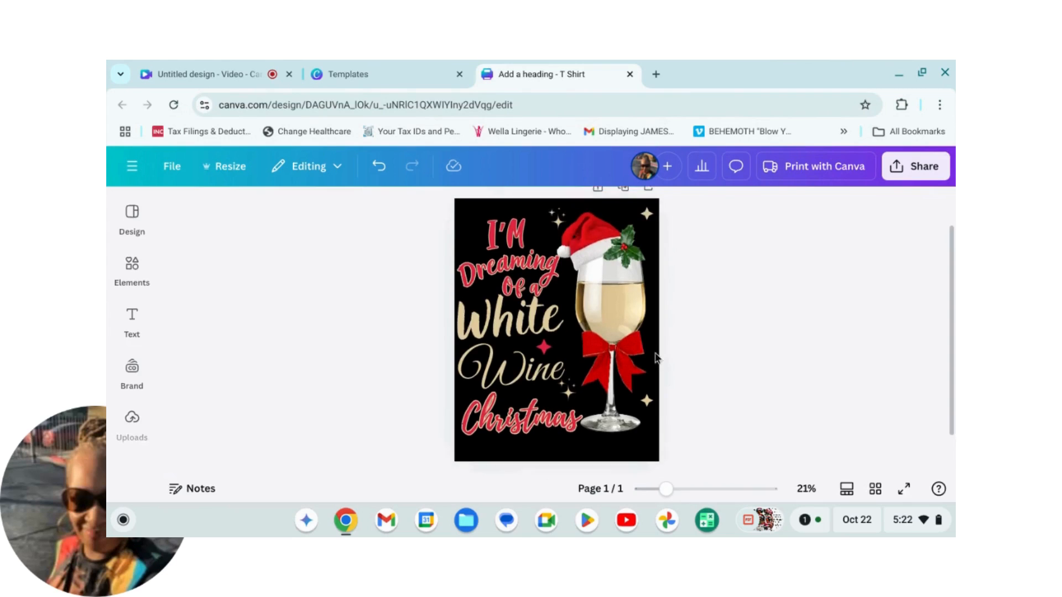
# Step: Preview the design on a women's T-shirt print mockup, view the full-length and close-up front photos enlarged, and close the preview
pyautogui.click(819, 165)
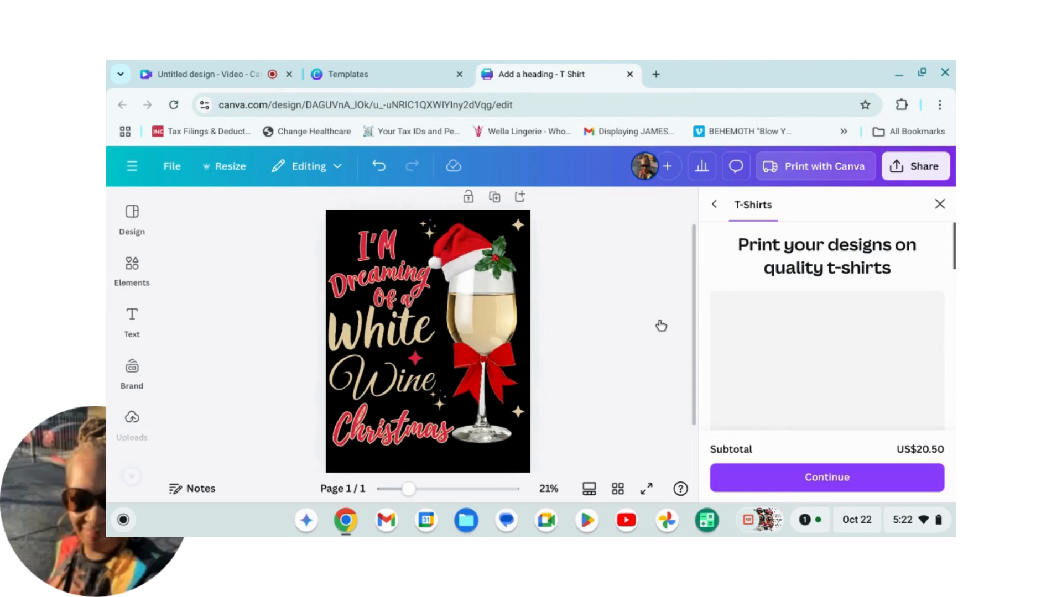
pyautogui.scroll(-3, 892, 376)
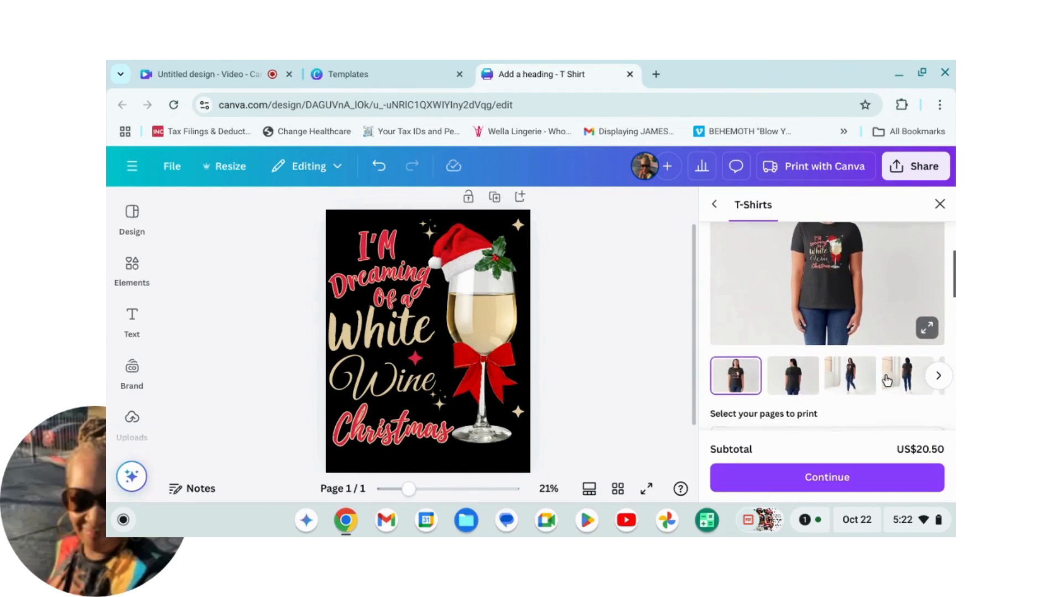
pyautogui.click(927, 328)
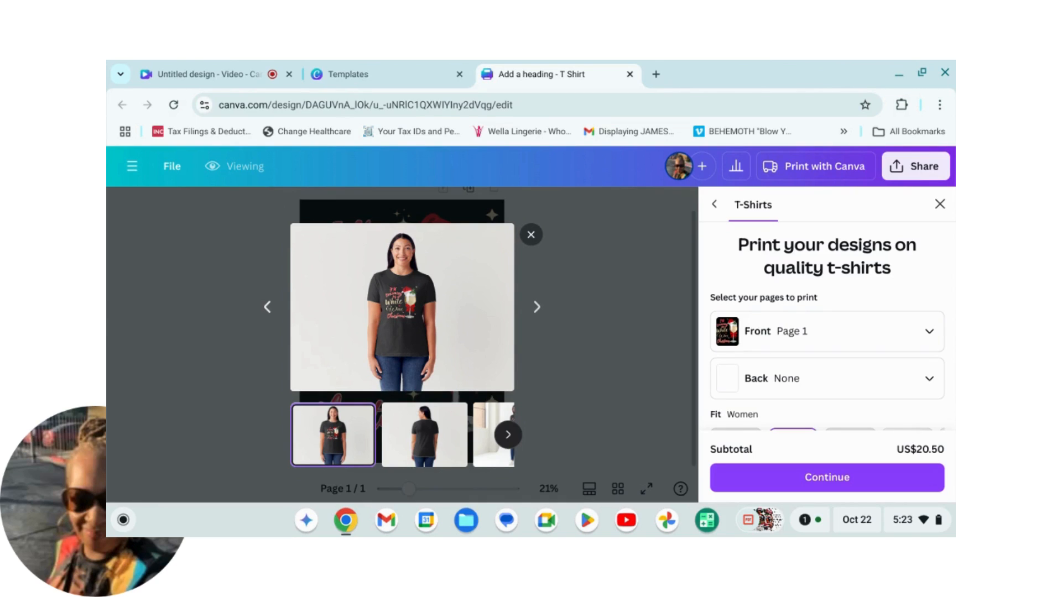
pyautogui.click(508, 435)
pyautogui.click(349, 439)
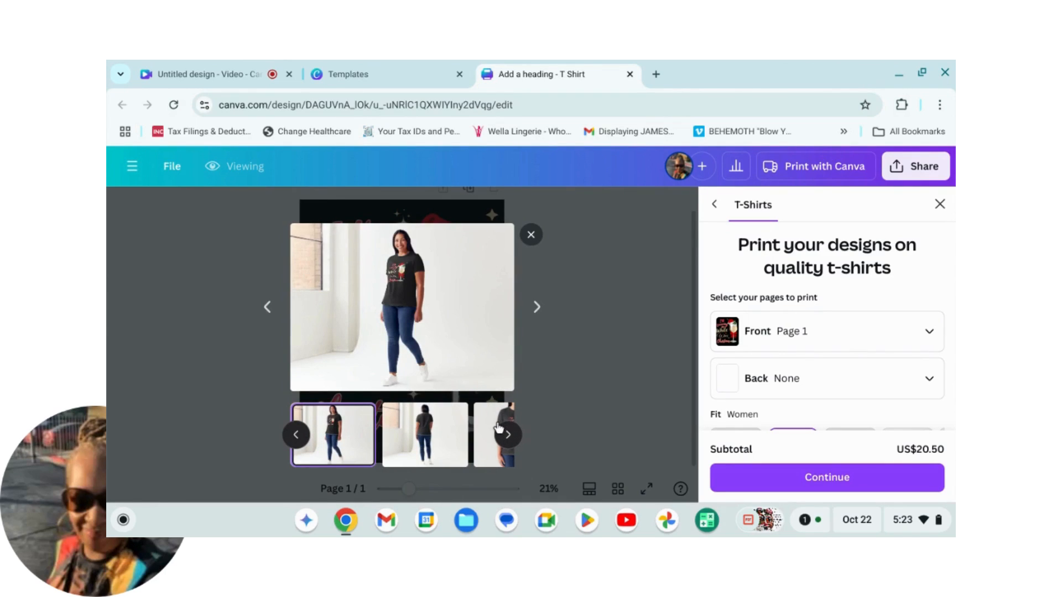
pyautogui.click(509, 436)
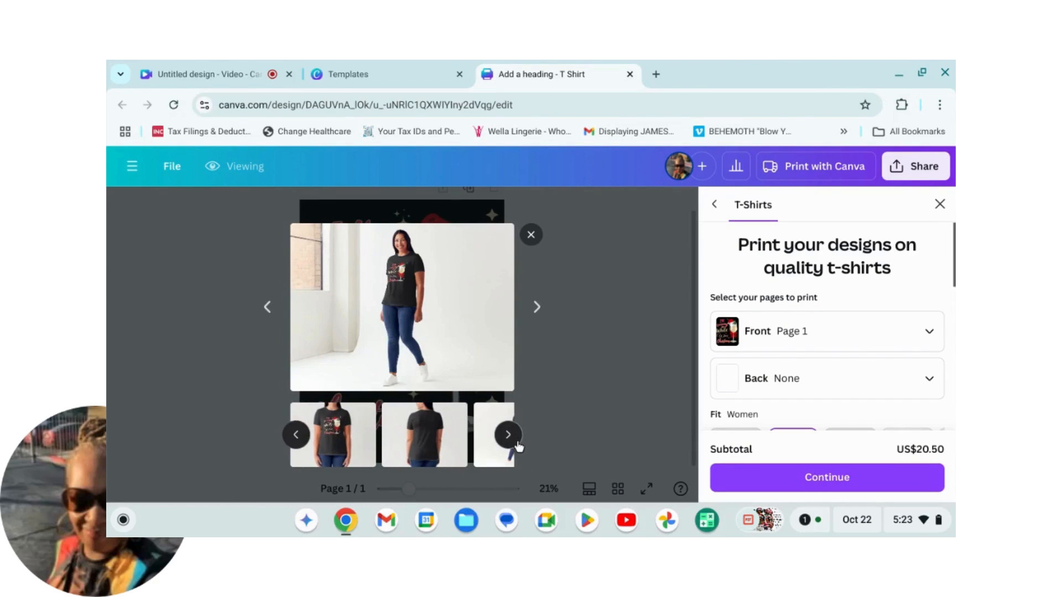
pyautogui.click(322, 438)
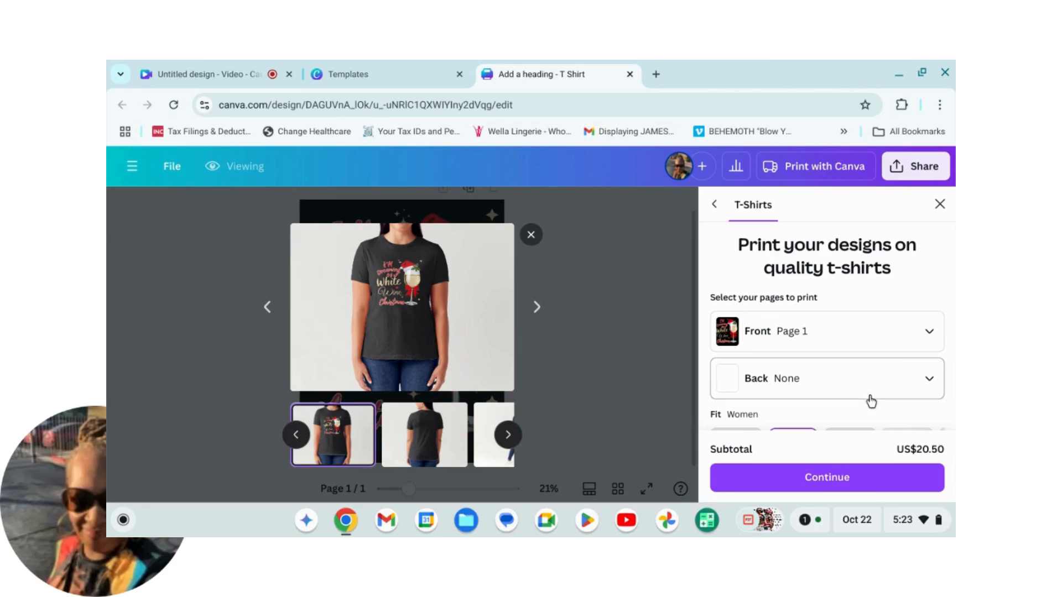
pyautogui.click(940, 204)
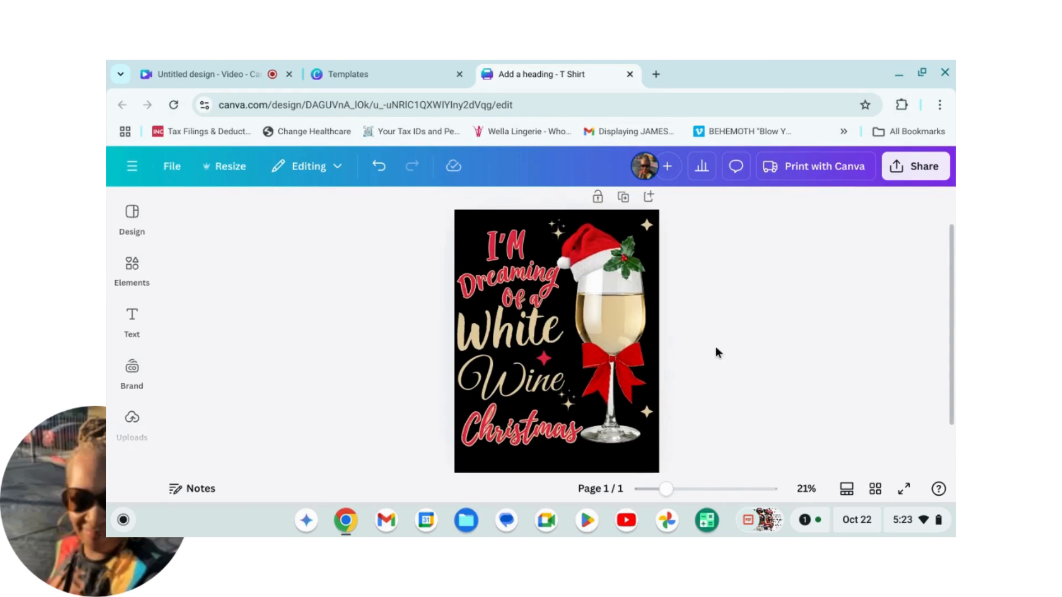
# Step: Group all the wording, the wine glass and the sparkles into one group, and add a blank second page
pyautogui.scroll(-2, 714, 360)
pyautogui.scroll(2, 671, 414)
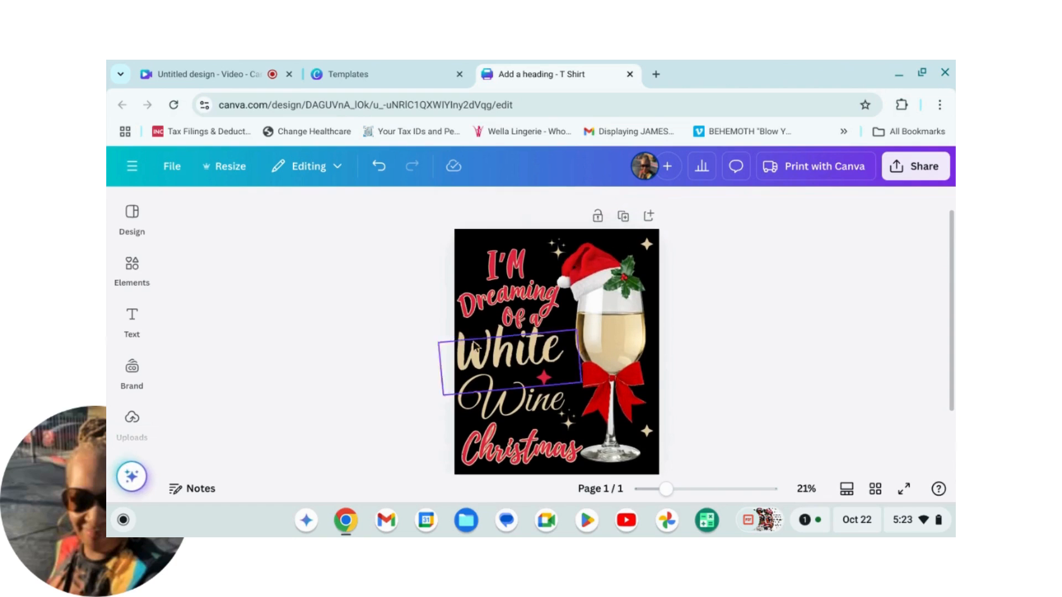
pyautogui.moveTo(402, 238); pyautogui.dragTo(668, 468)
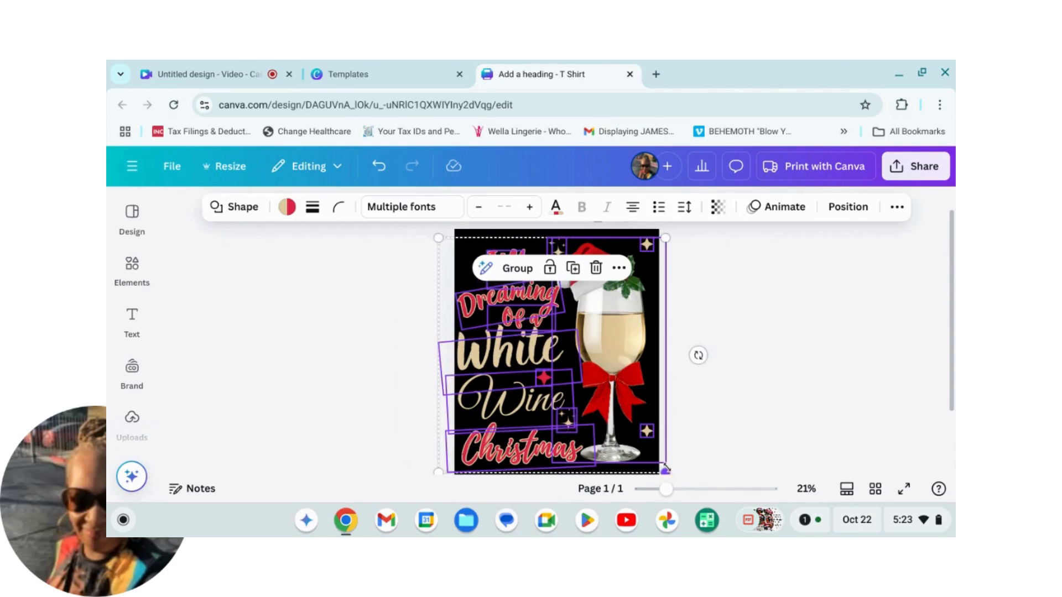
pyautogui.click(518, 269)
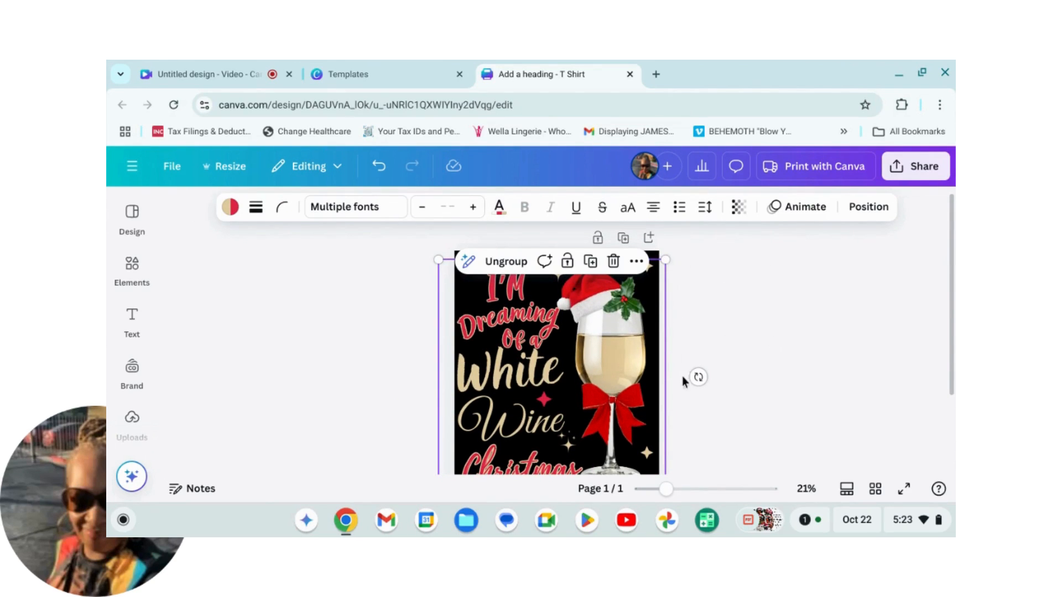
pyautogui.scroll(-3, 683, 380)
pyautogui.click(598, 452)
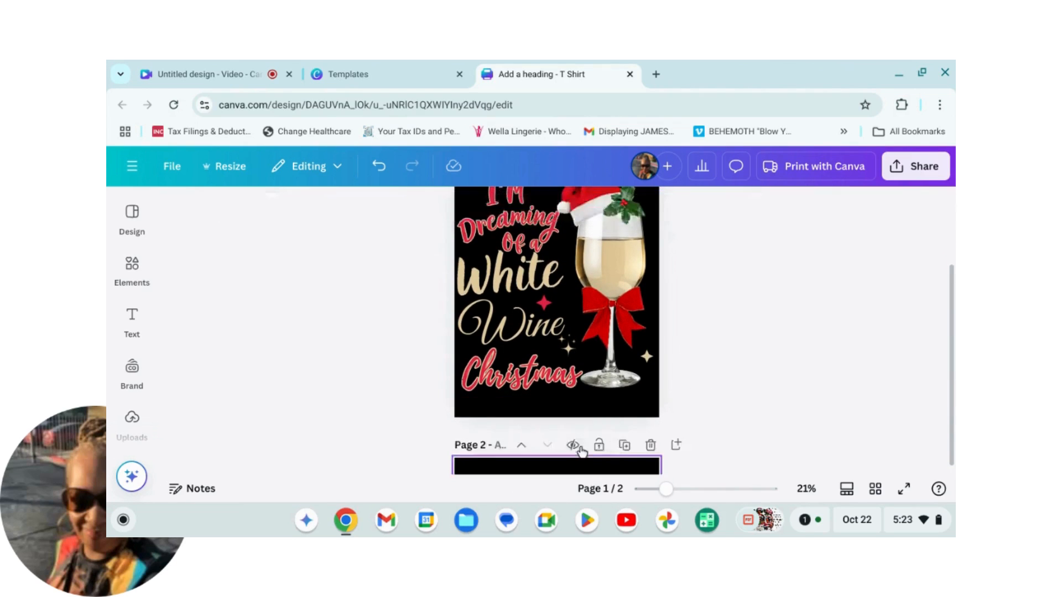
# Step: Replace the "stars" element search with a search for "woman t-shirt mockup"
pyautogui.click(137, 224)
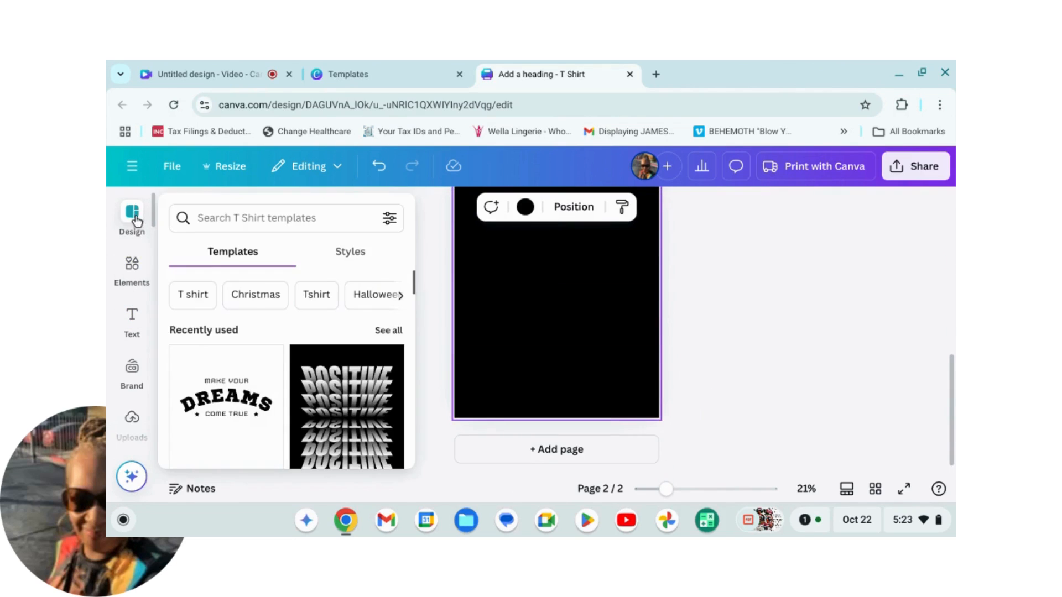
pyautogui.click(130, 263)
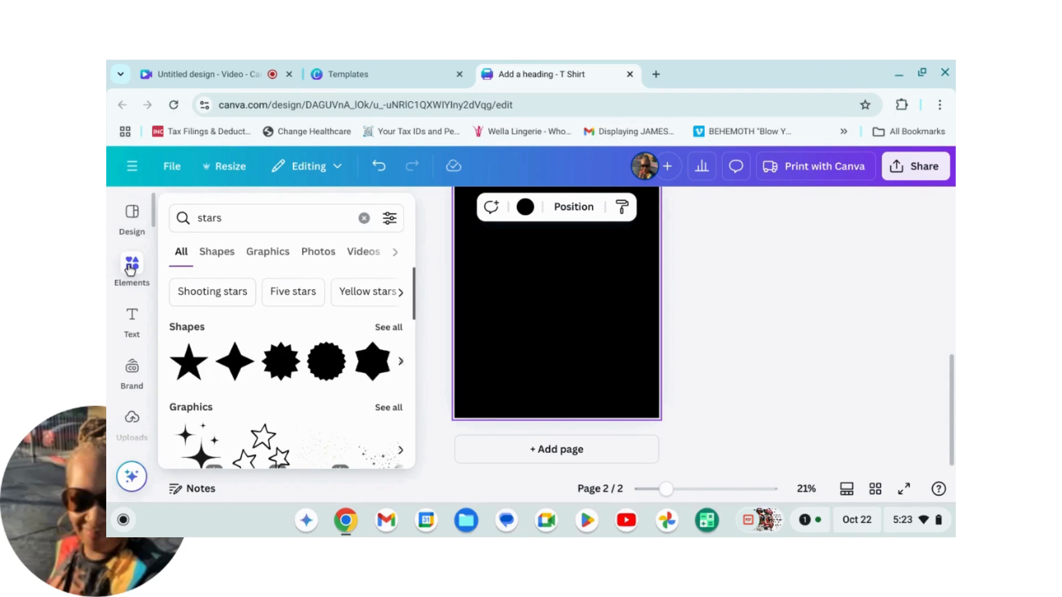
pyautogui.click(364, 214)
pyautogui.click(230, 211)
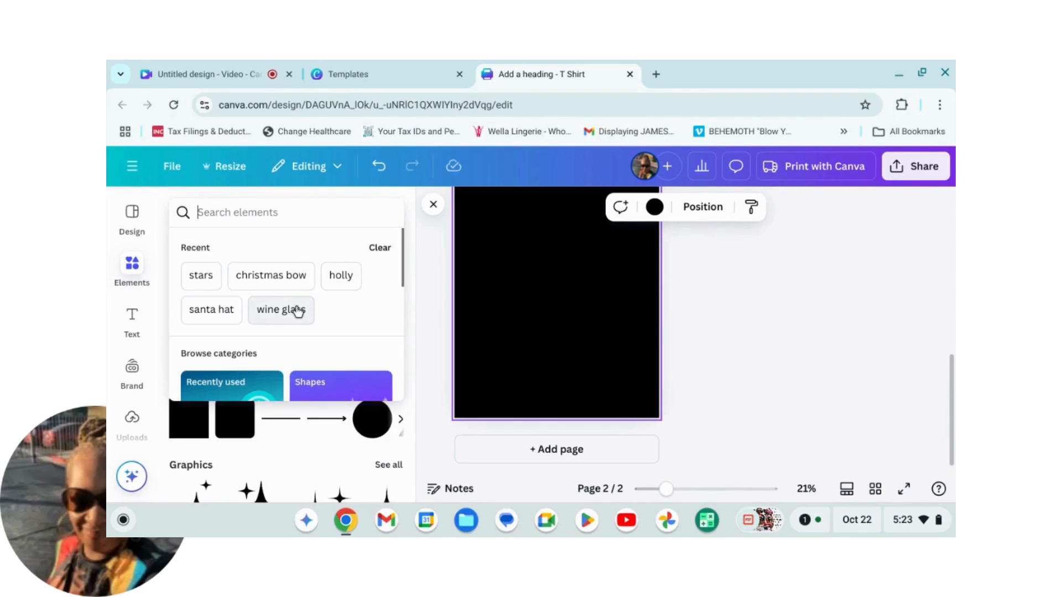
pyautogui.write('t')
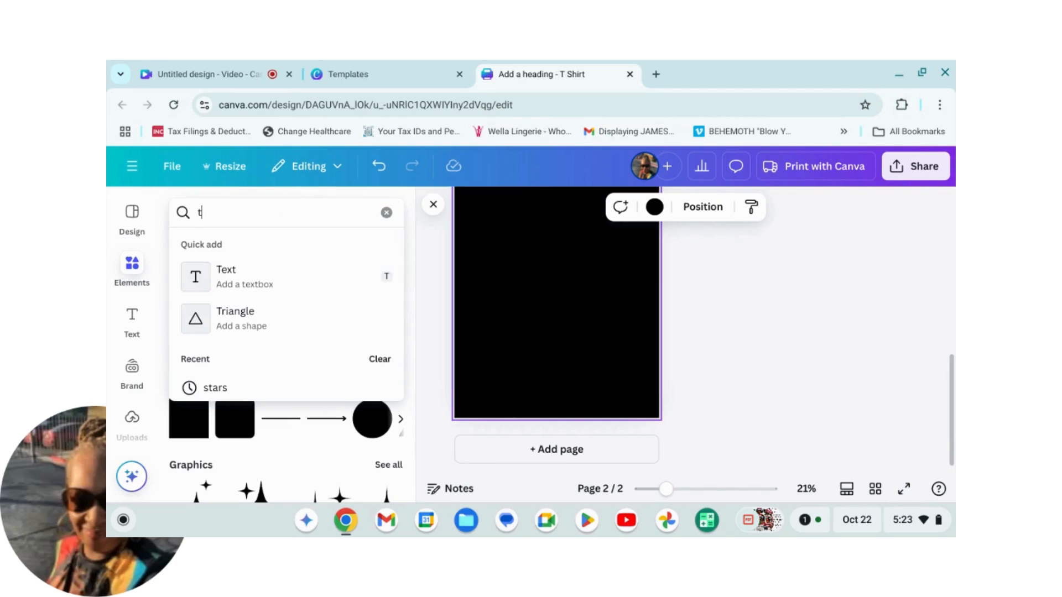
pyautogui.write('-s')
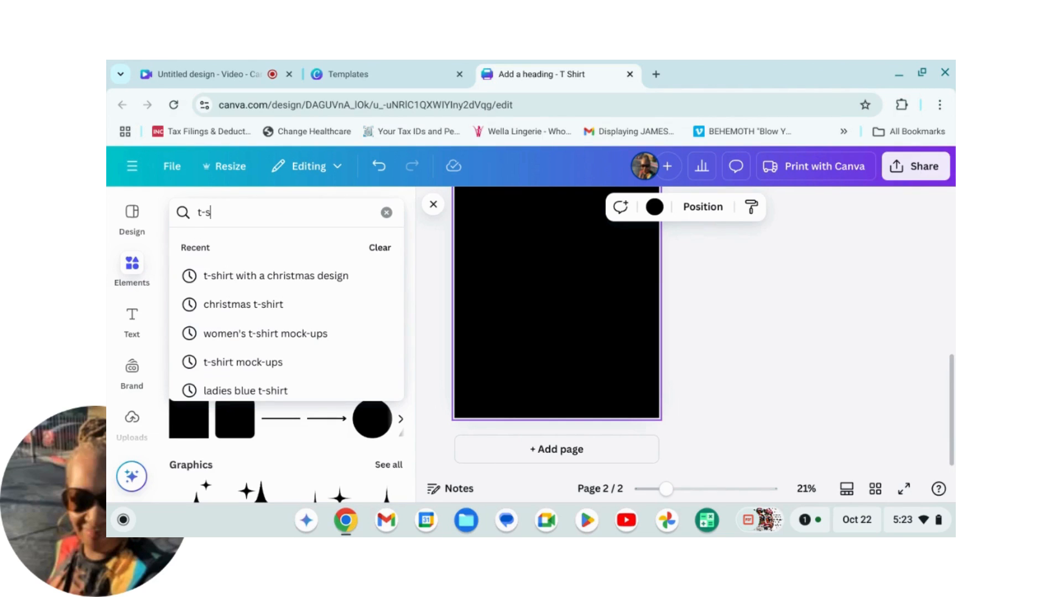
pyautogui.press('BackSpace')
pyautogui.press('BackSpace')
pyautogui.press('BackSpace')
pyautogui.write('wom')
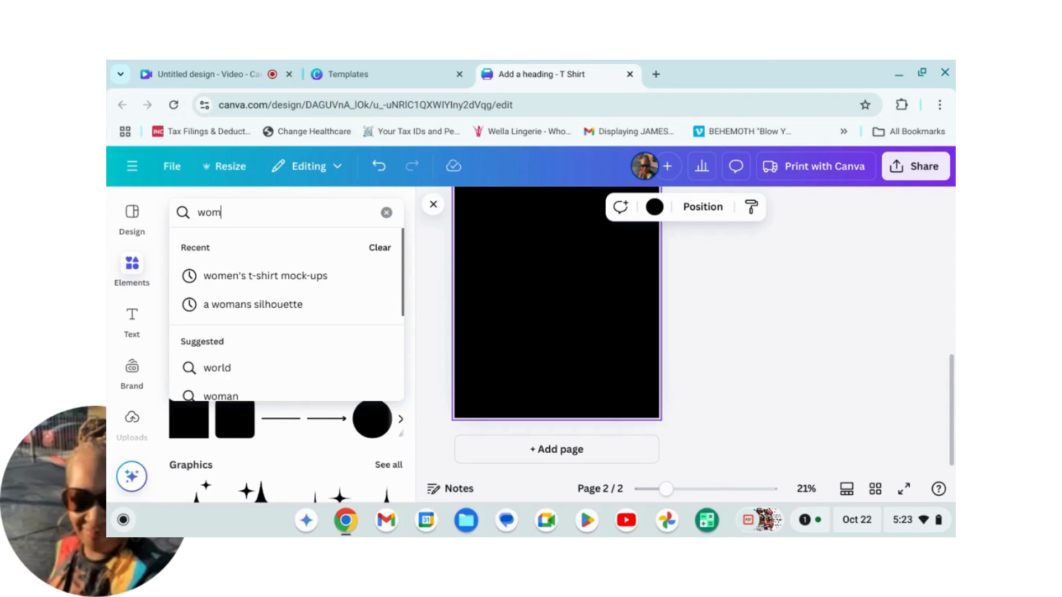
pyautogui.write('an t-a')
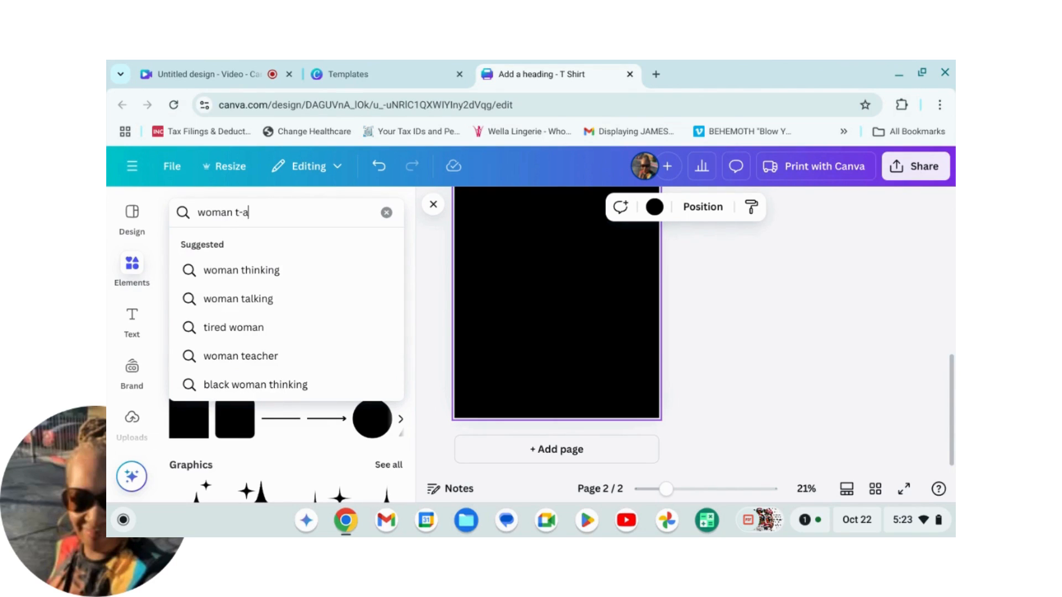
pyautogui.press('BackSpace')
pyautogui.write('sh')
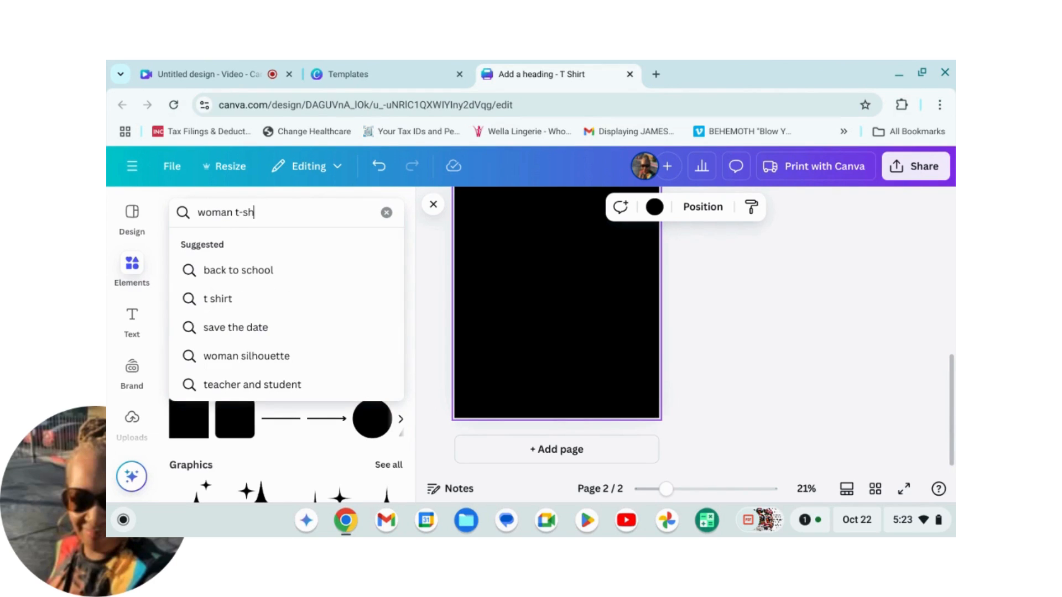
pyautogui.write('irt mockup')
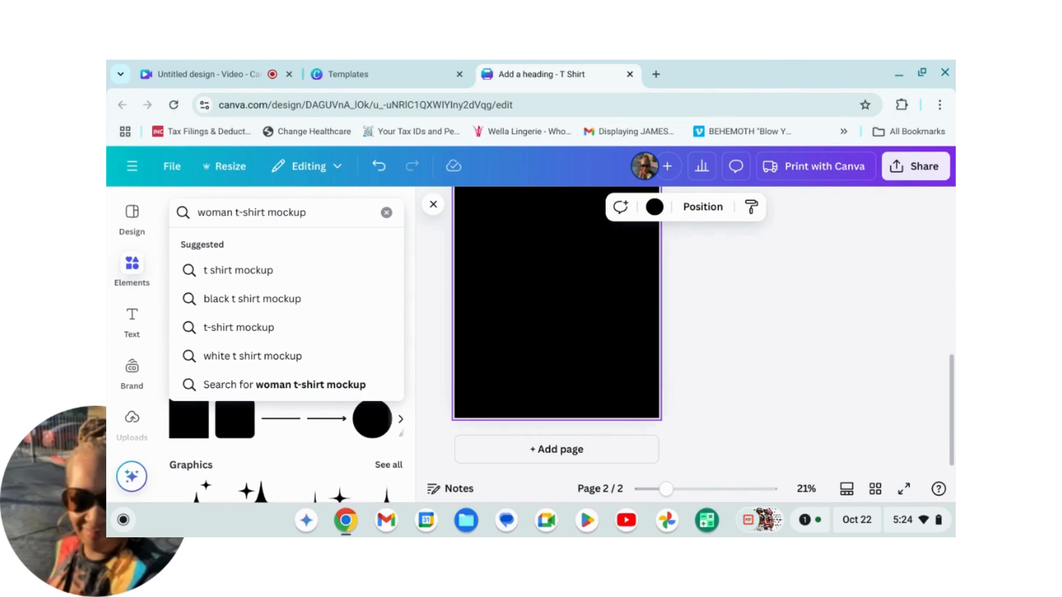
pyautogui.press('Return')
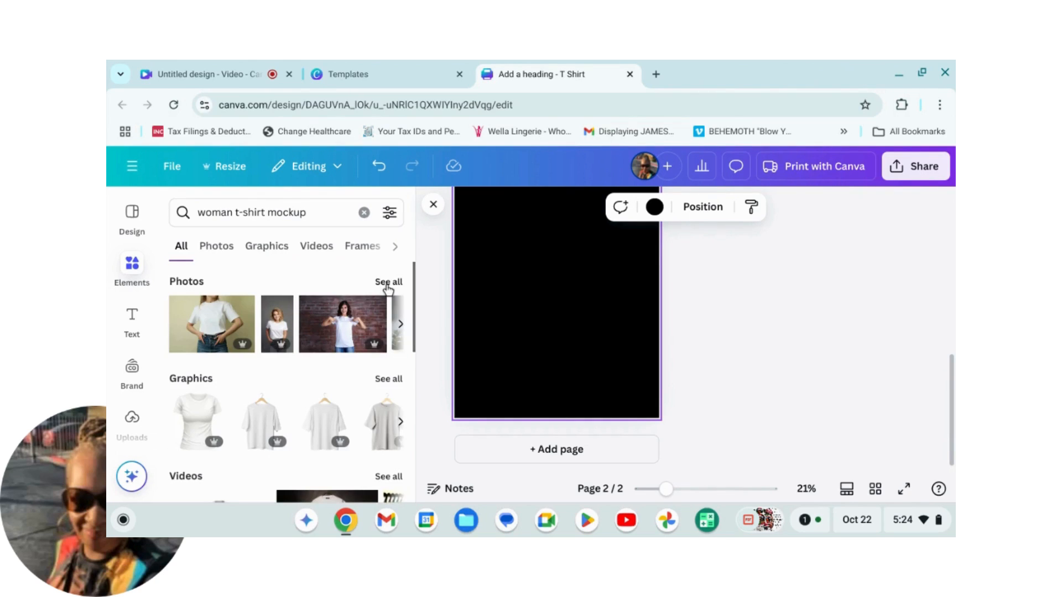
# Step: Show all photo results for the woman T-shirt mockup search and look through them for a suitable shirt photo
pyautogui.click(387, 282)
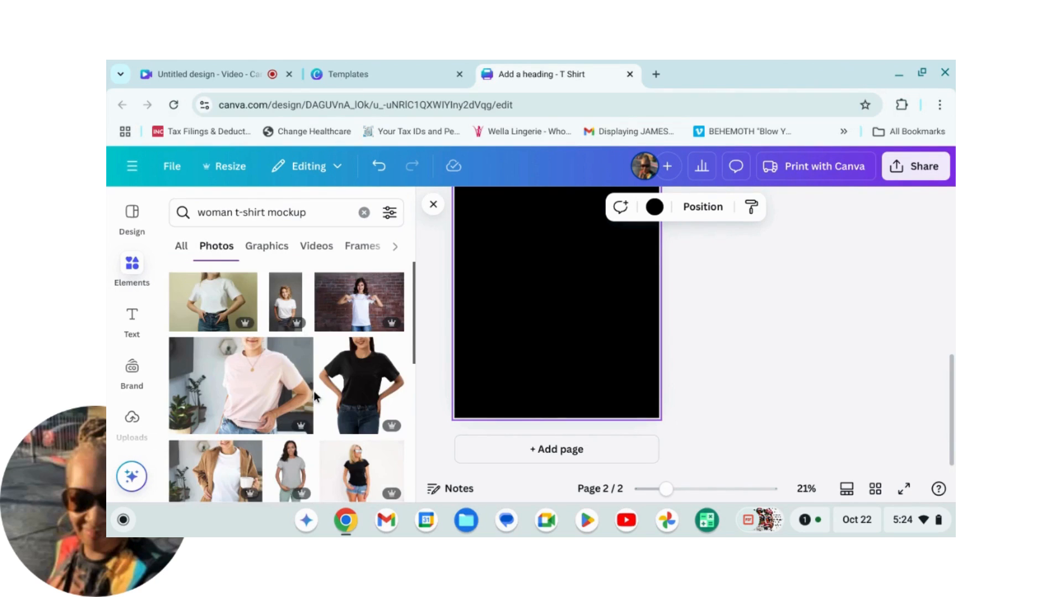
pyautogui.scroll(-2, 318, 390)
pyautogui.scroll(-2, 323, 403)
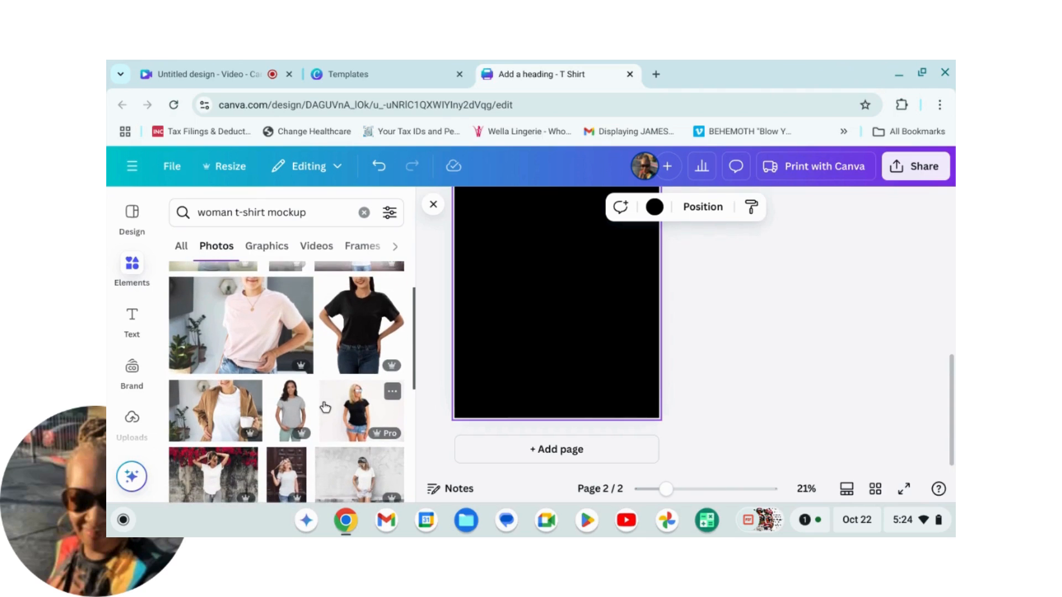
pyautogui.scroll(-3, 325, 408)
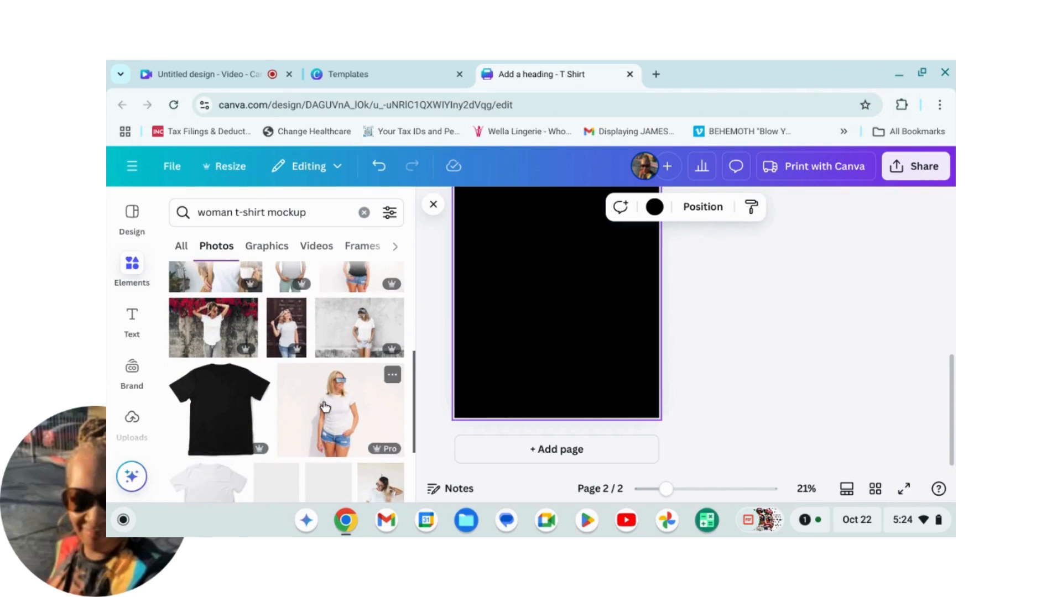
pyautogui.scroll(-4, 317, 418)
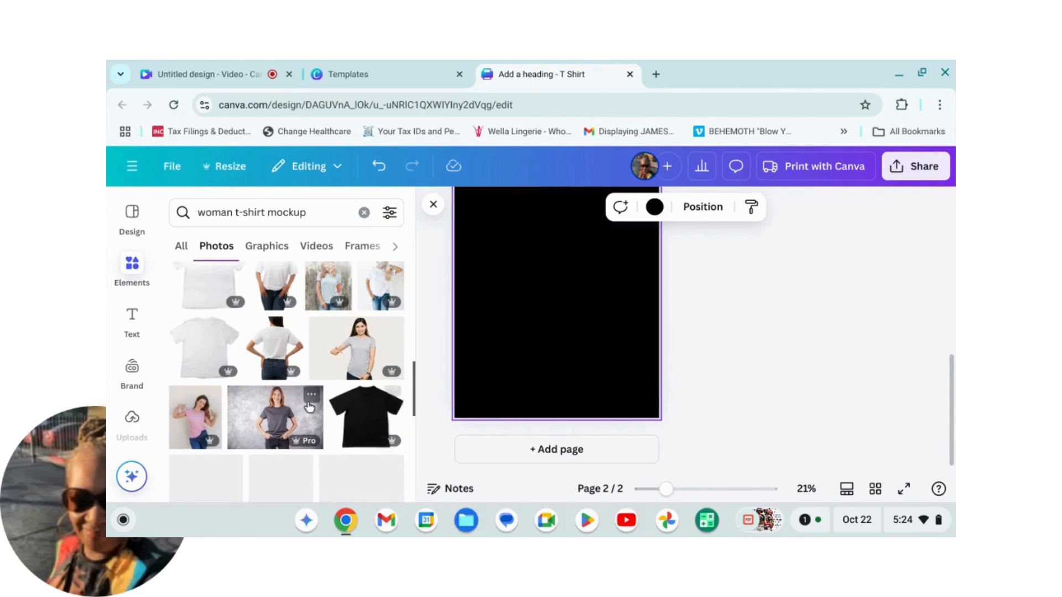
pyautogui.scroll(-4, 333, 418)
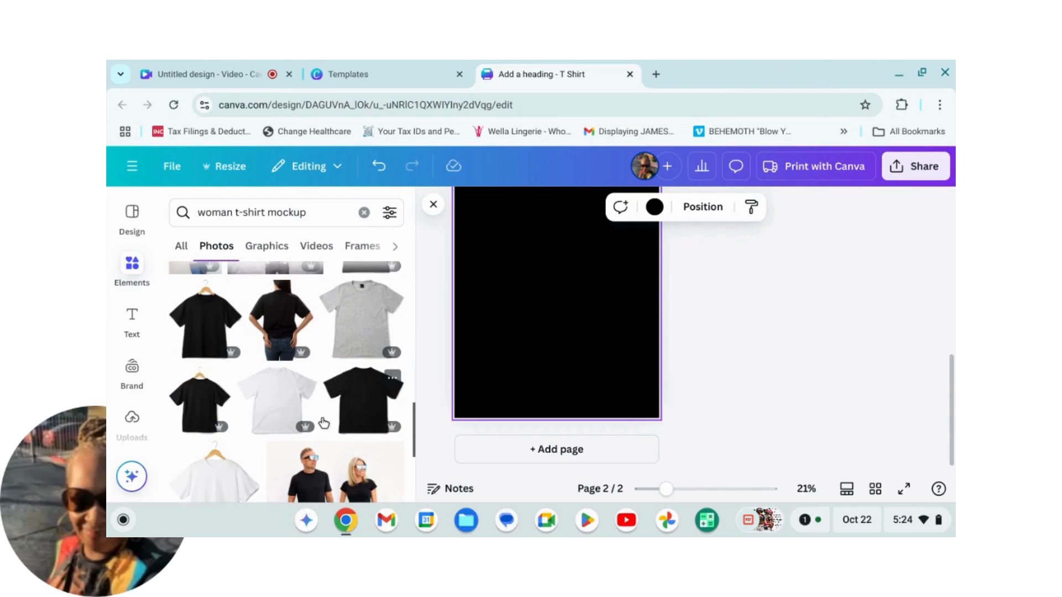
pyautogui.scroll(-4, 322, 419)
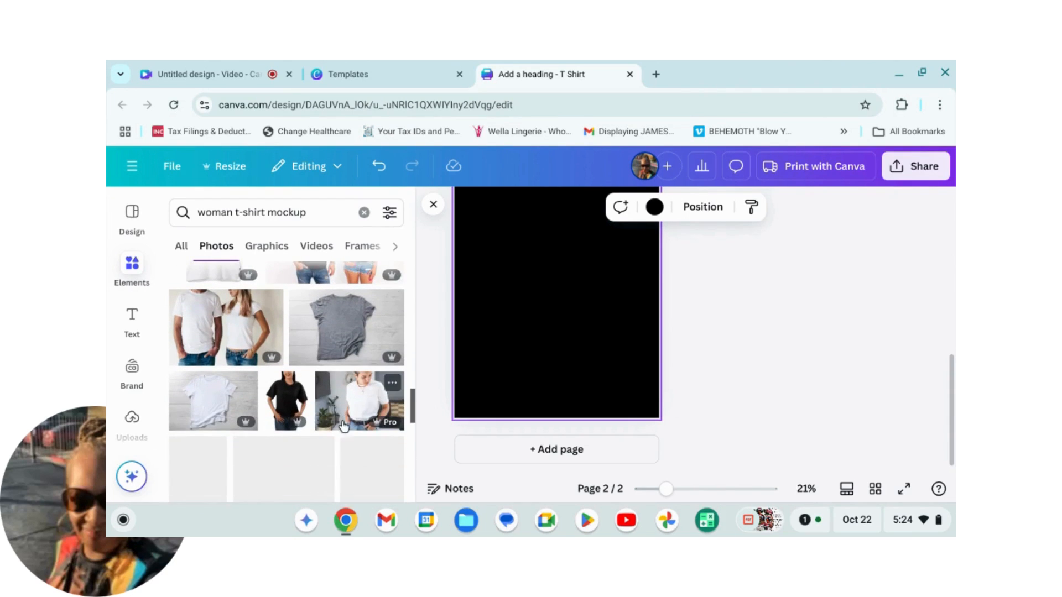
pyautogui.scroll(-5, 339, 424)
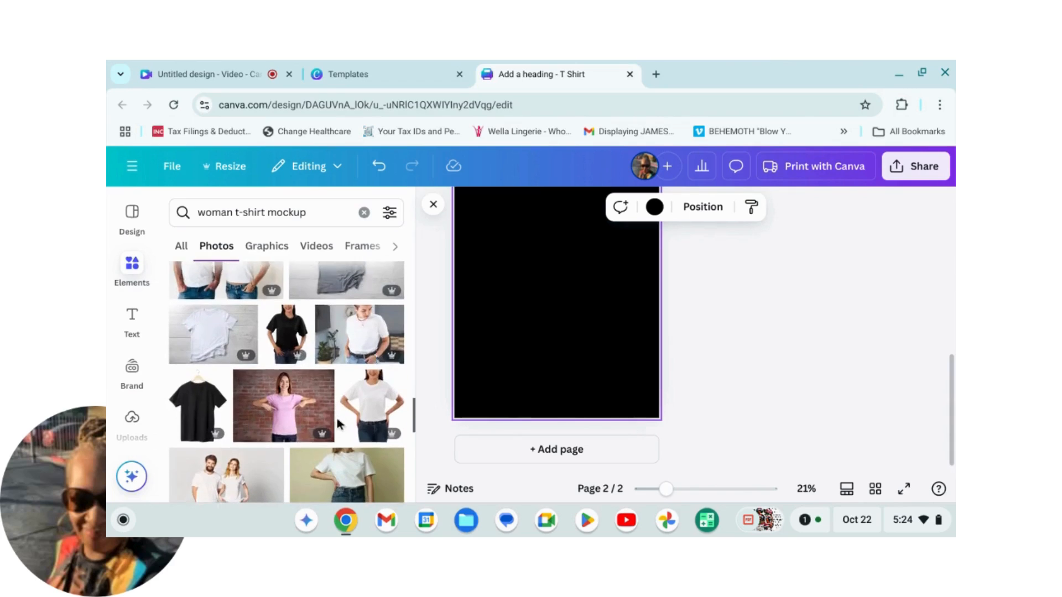
pyautogui.scroll(-3, 339, 423)
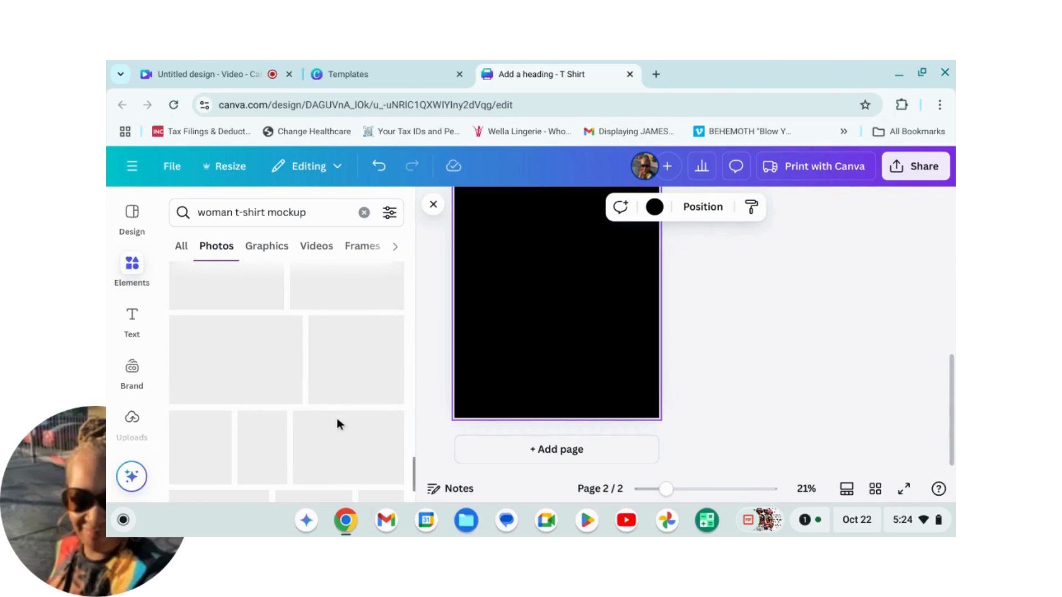
pyautogui.scroll(-5, 343, 424)
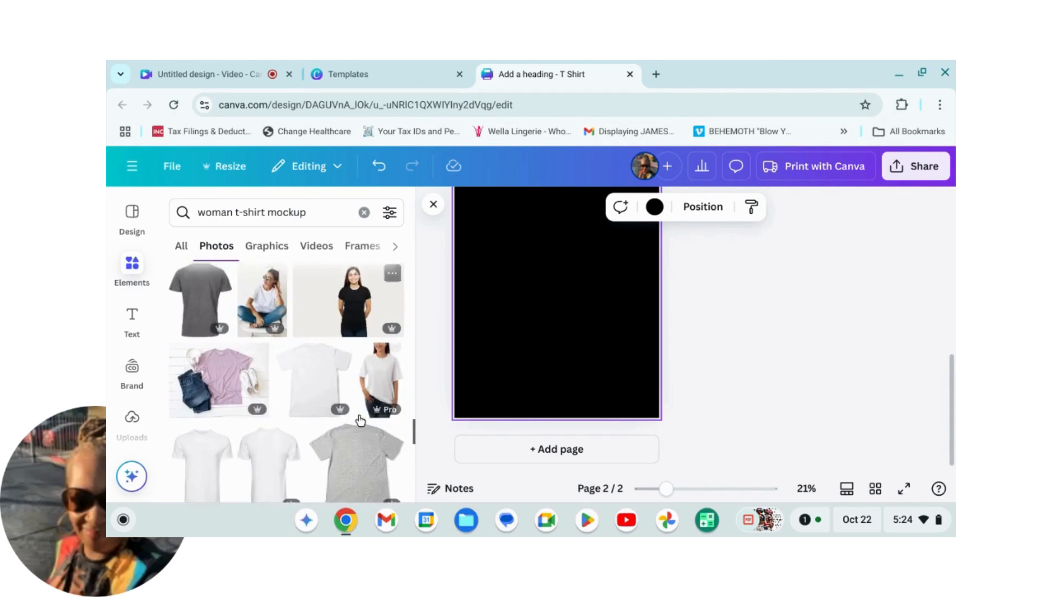
pyautogui.scroll(-2, 360, 421)
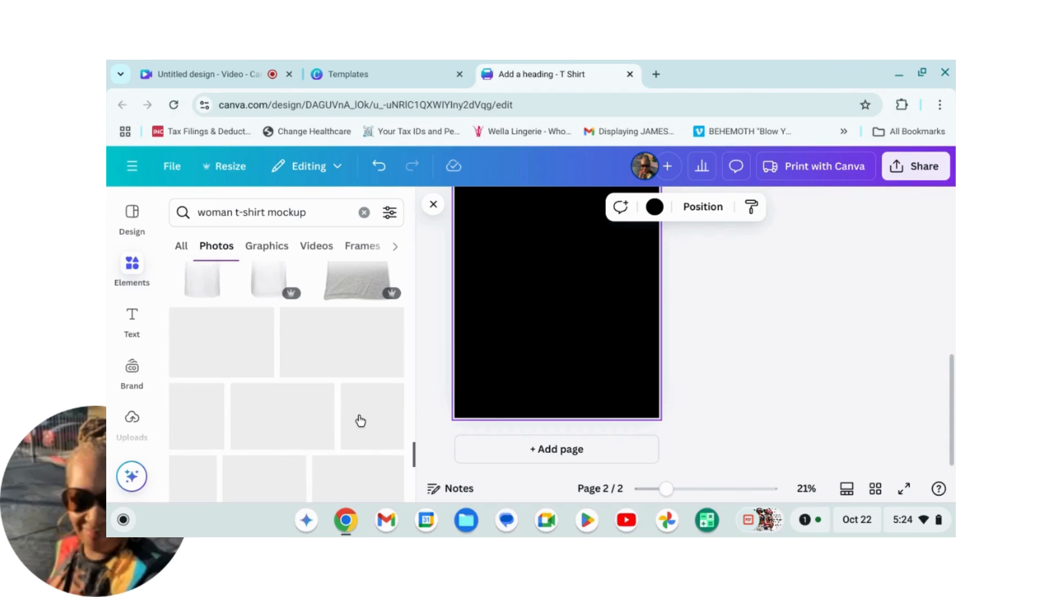
# Step: Refine the photo search to "woman black t-shirt mockup"
pyautogui.click(232, 212)
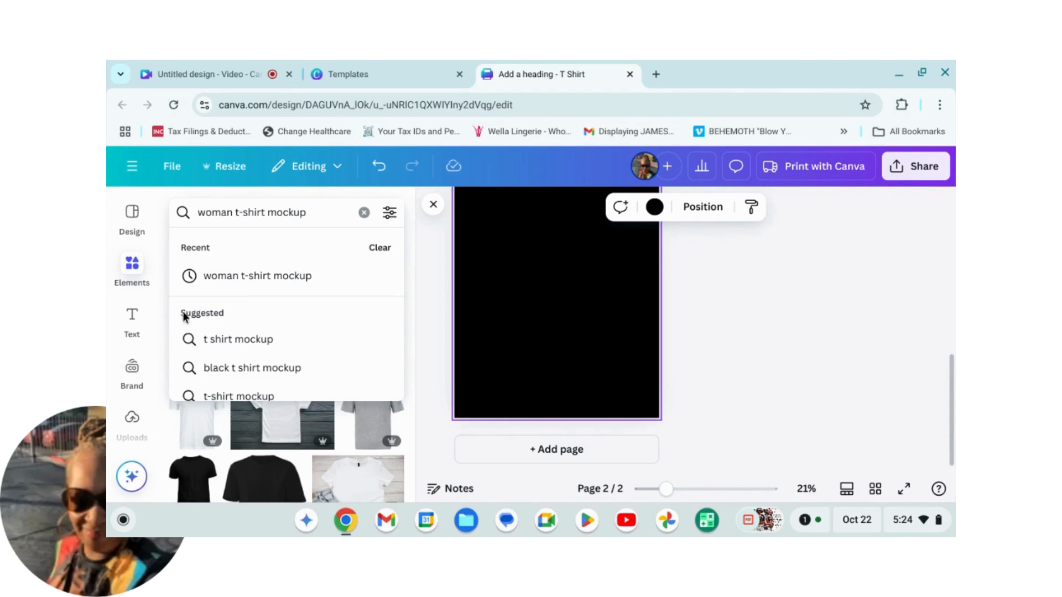
pyautogui.write('blac')
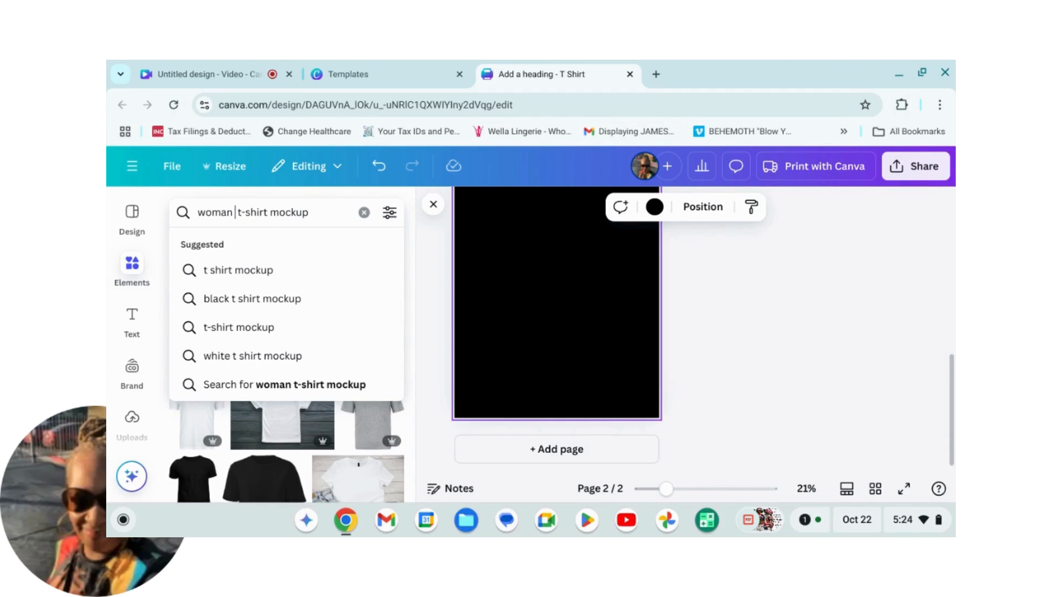
pyautogui.write('k')
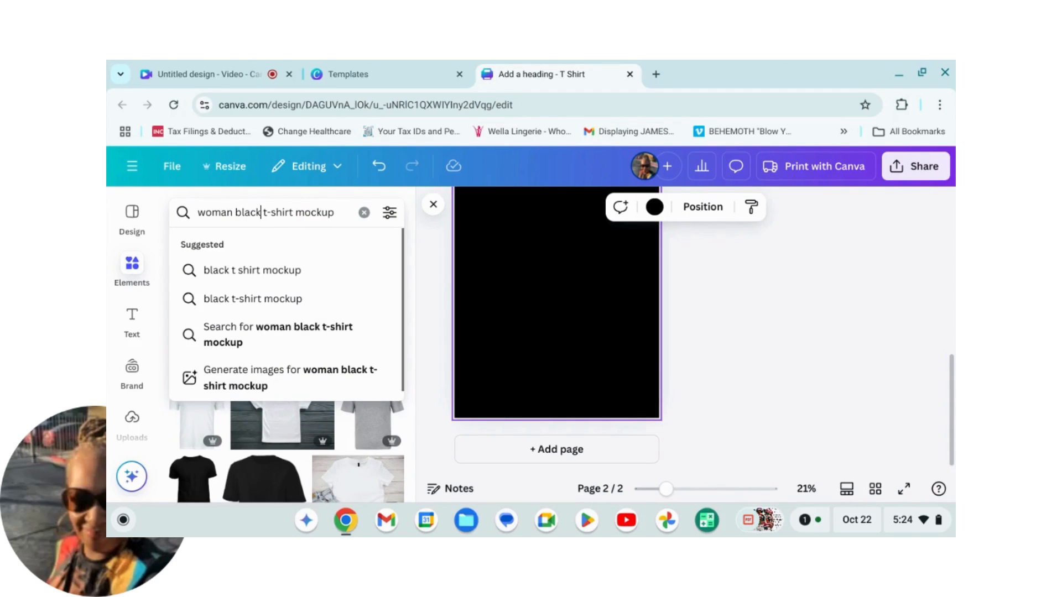
pyautogui.press('Return')
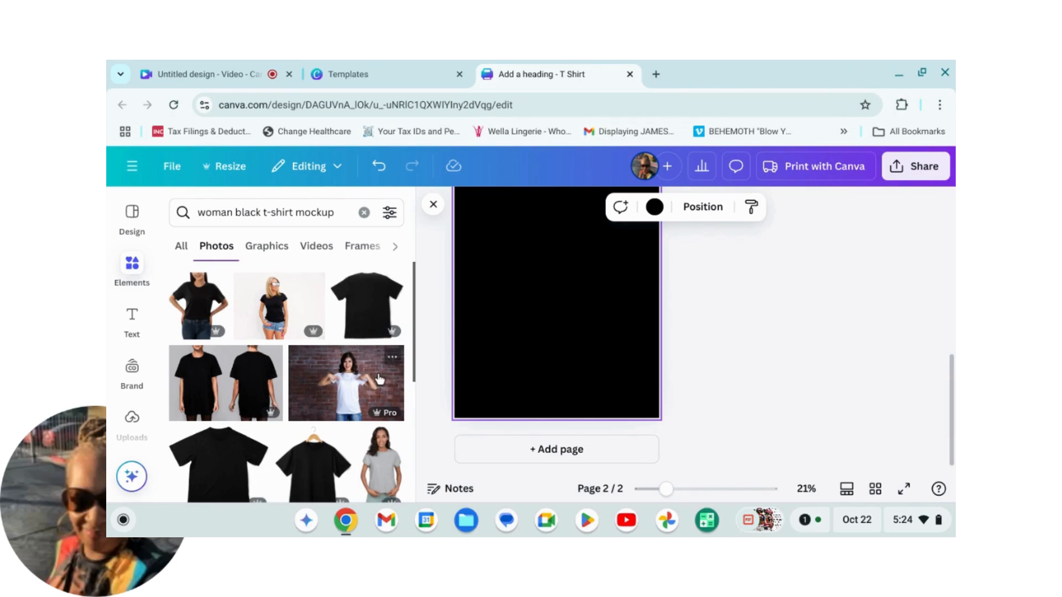
# Step: Browse the black T-shirt photo results and add the cropped-face woman with hands on hips in a black T-shirt to page 2
pyautogui.scroll(-3, 358, 368)
pyautogui.scroll(-5, 380, 380)
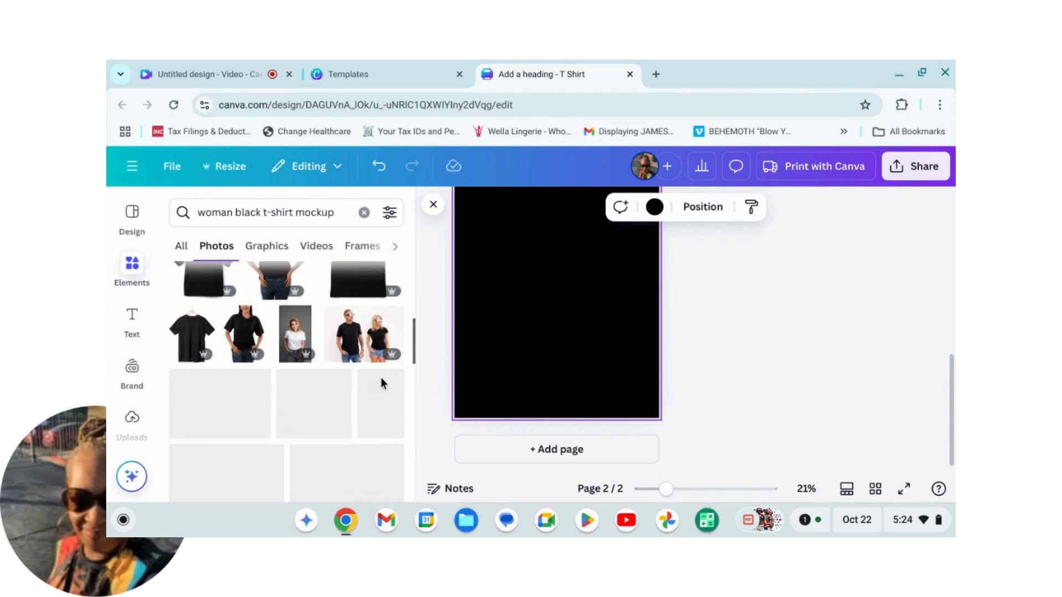
pyautogui.scroll(-6, 367, 412)
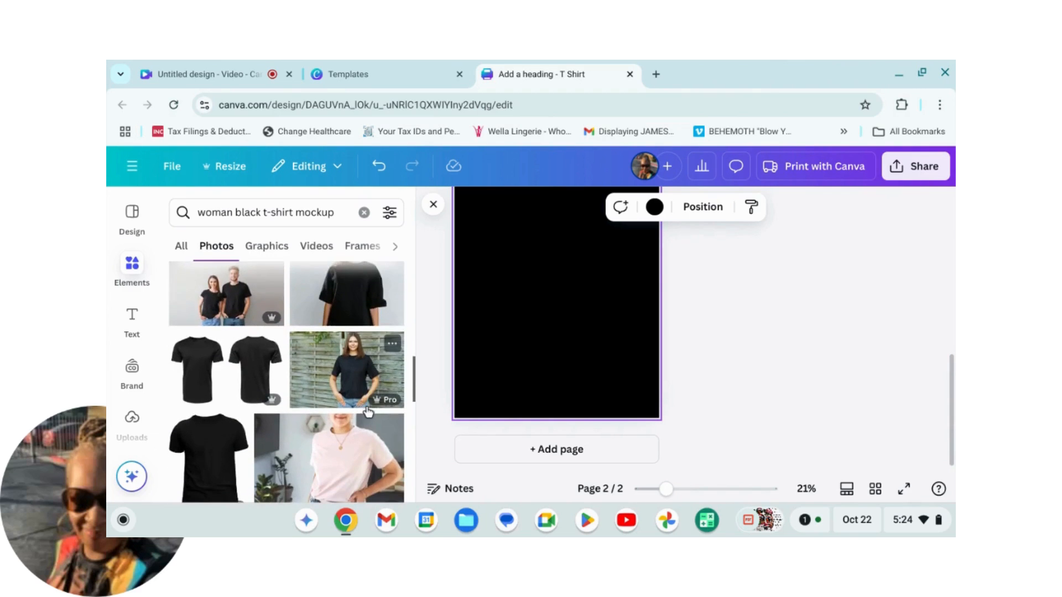
pyautogui.click(417, 441)
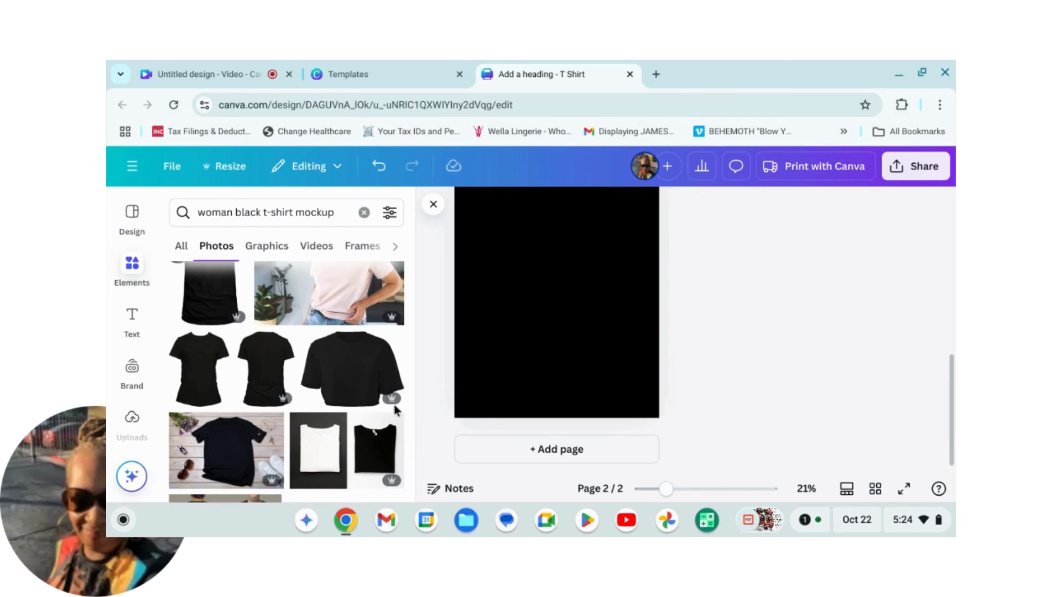
pyautogui.scroll(-5, 381, 388)
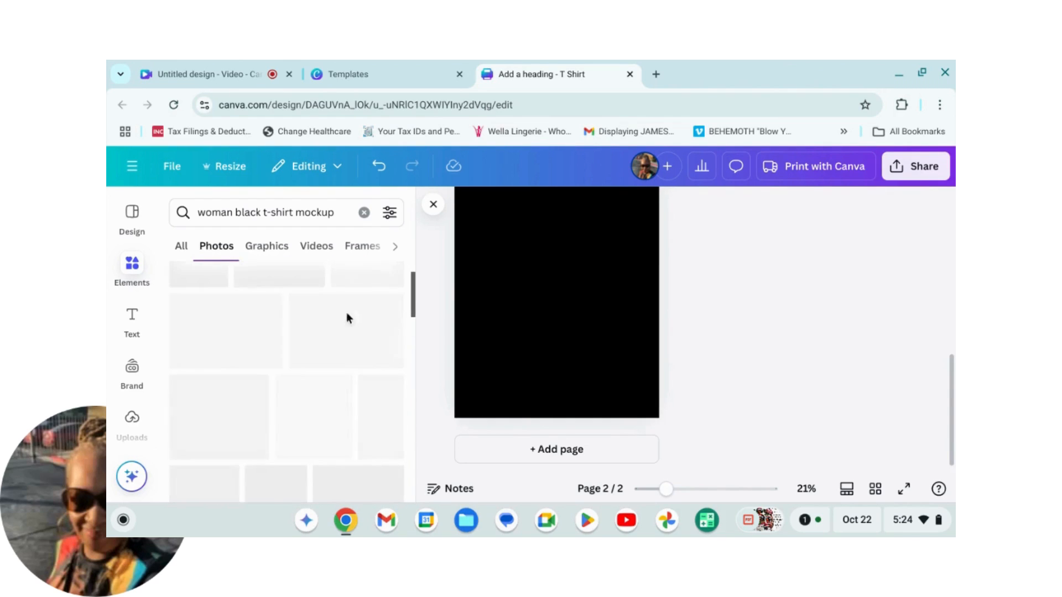
pyautogui.scroll(2, 260, 332)
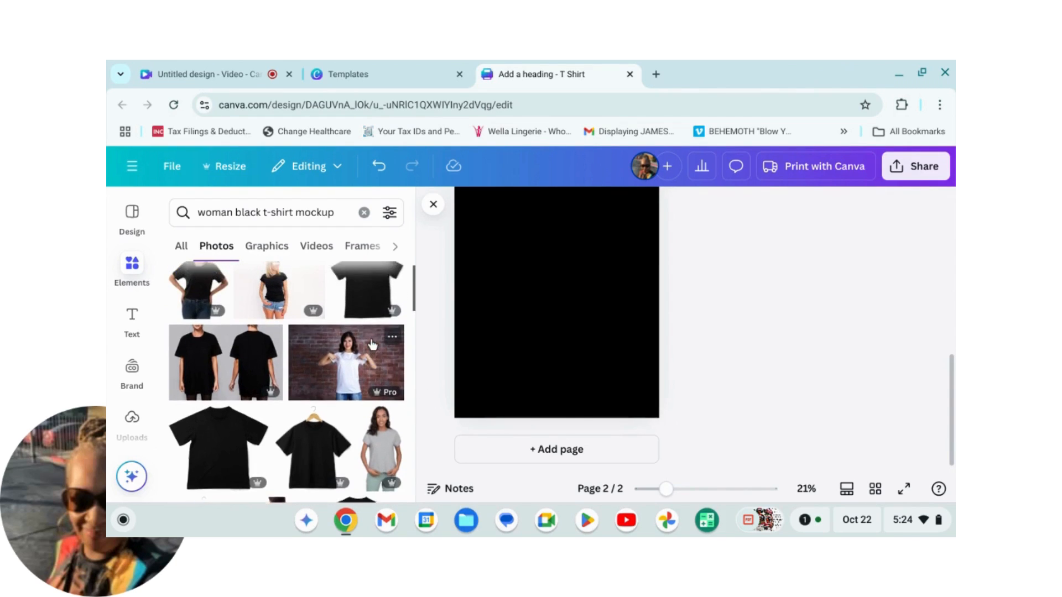
pyautogui.click(196, 310)
pyautogui.scroll(1, 639, 274)
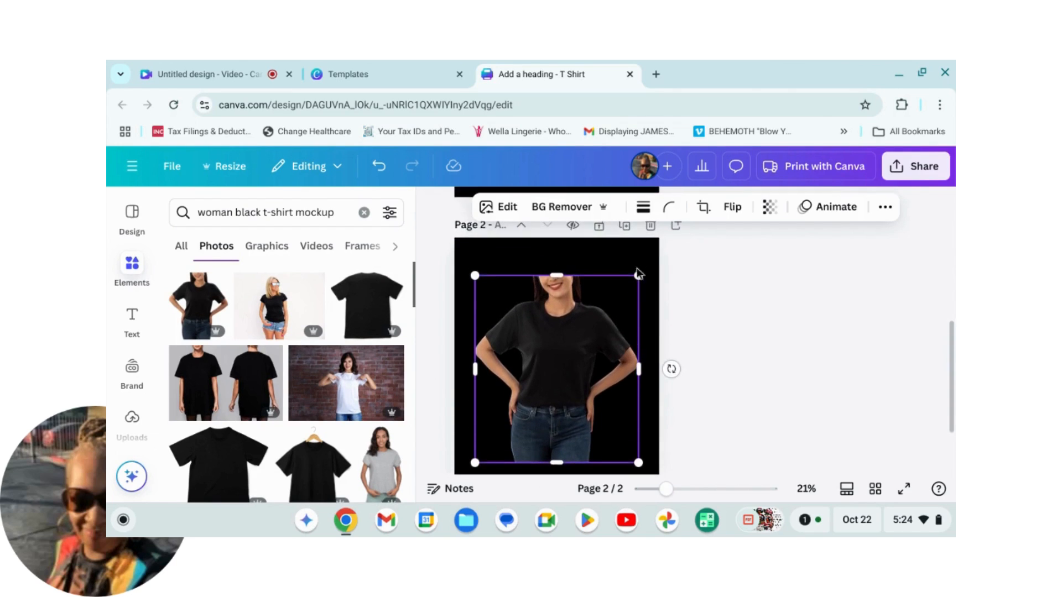
# Step: Set page 2's background color to white
pyautogui.click(635, 260)
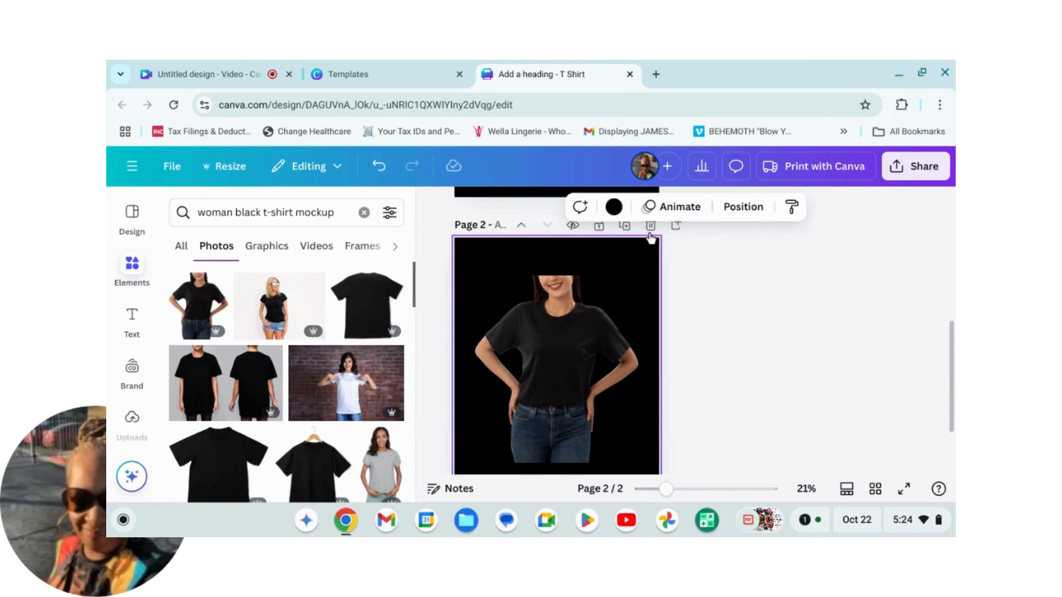
pyautogui.click(614, 208)
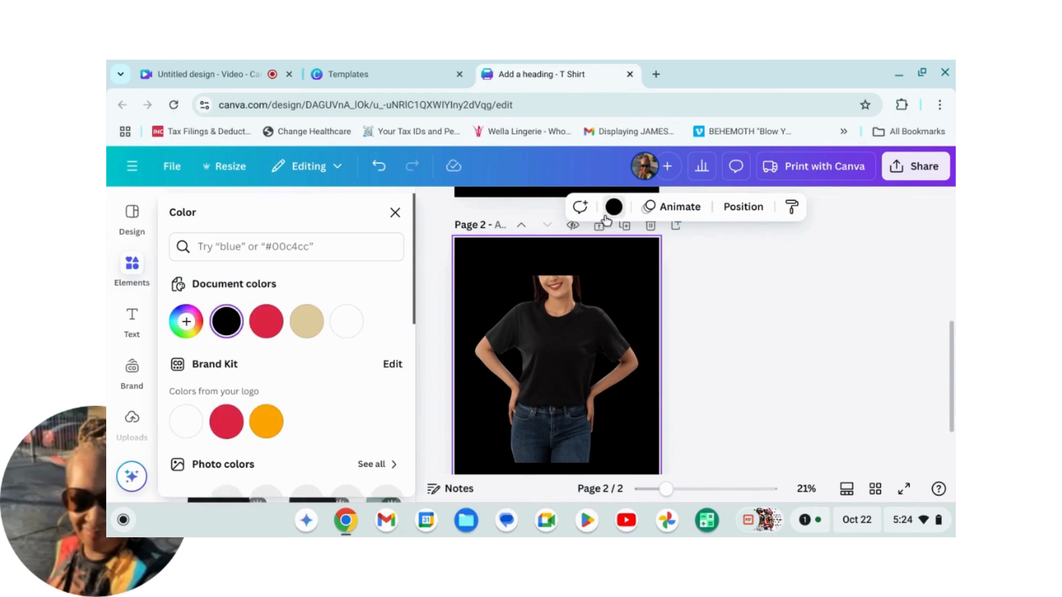
pyautogui.click(355, 325)
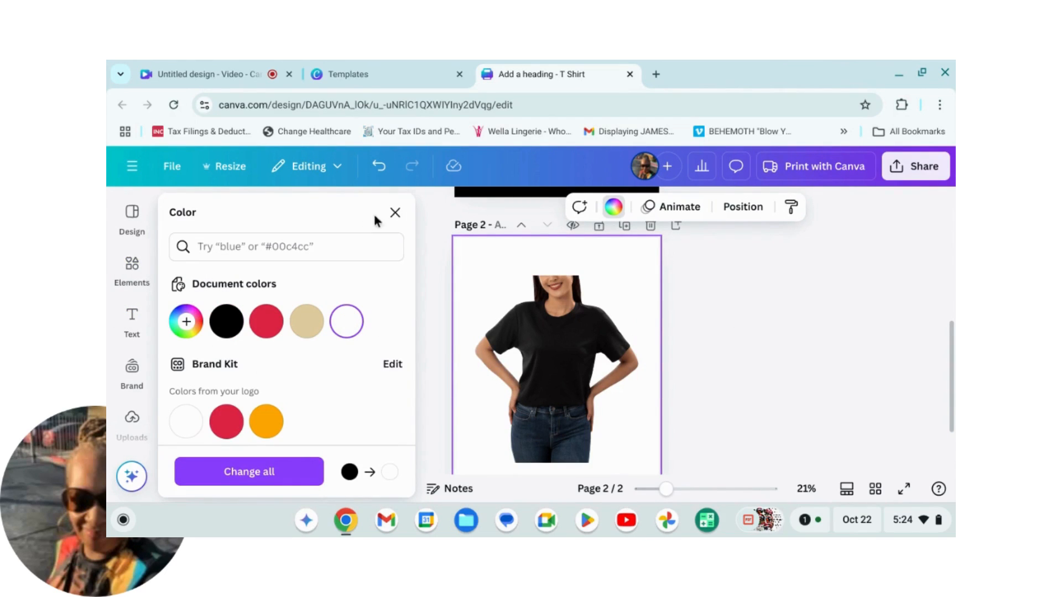
pyautogui.click(394, 213)
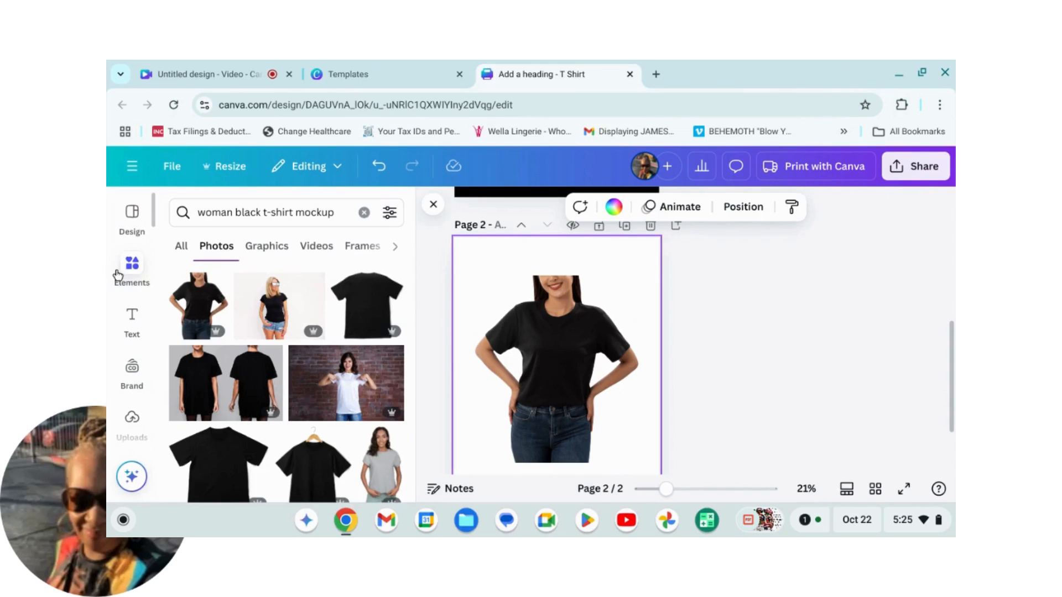
# Step: Replace the T-shirt mockup search with an element search for "christmas background"
pyautogui.click(364, 213)
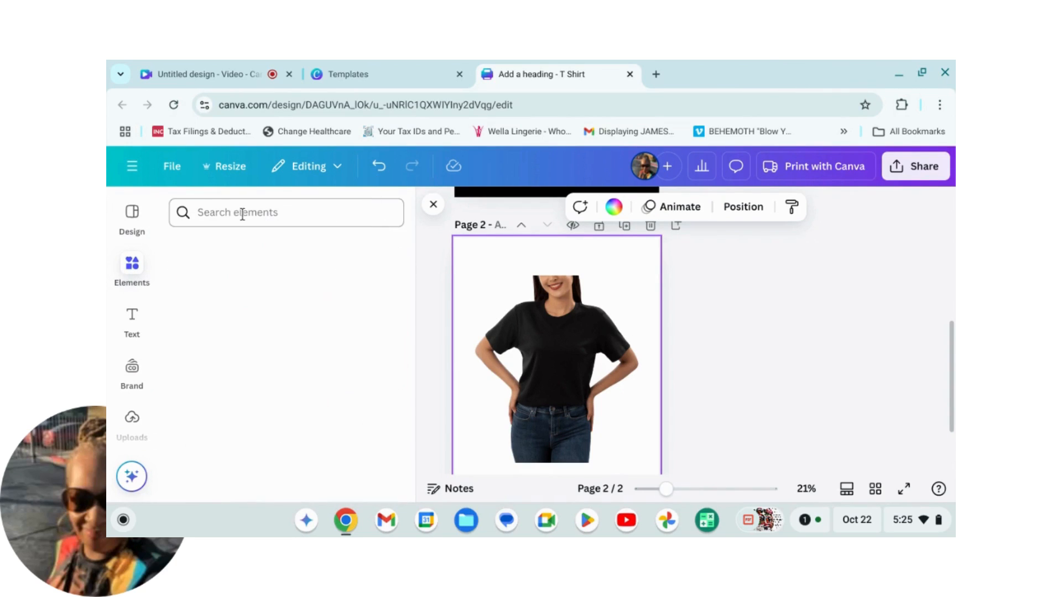
pyautogui.click(239, 212)
pyautogui.write('c')
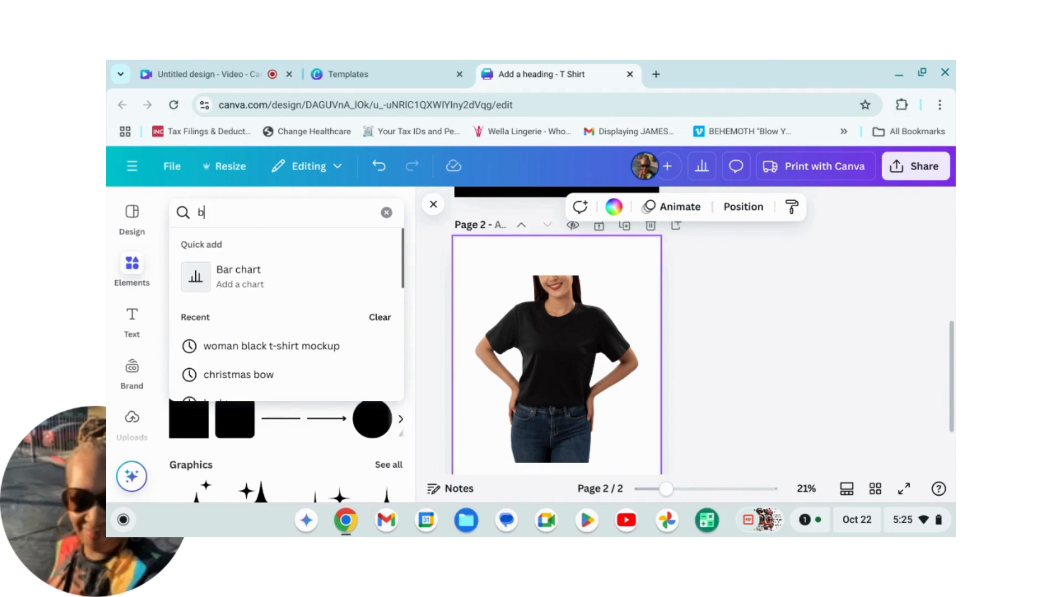
pyautogui.press('BackSpace')
pyautogui.write('chr')
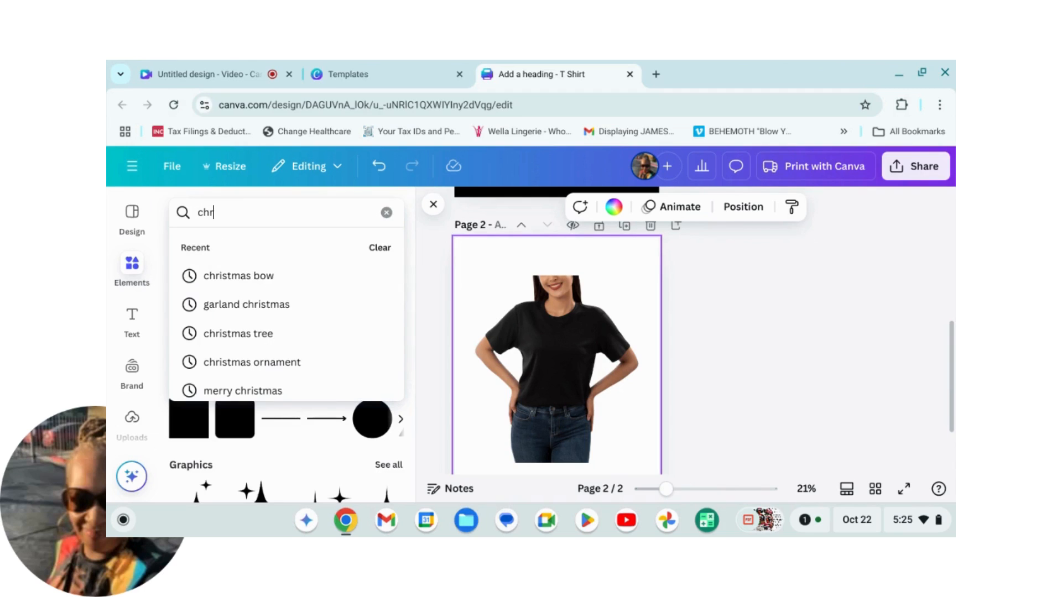
pyautogui.write('istman')
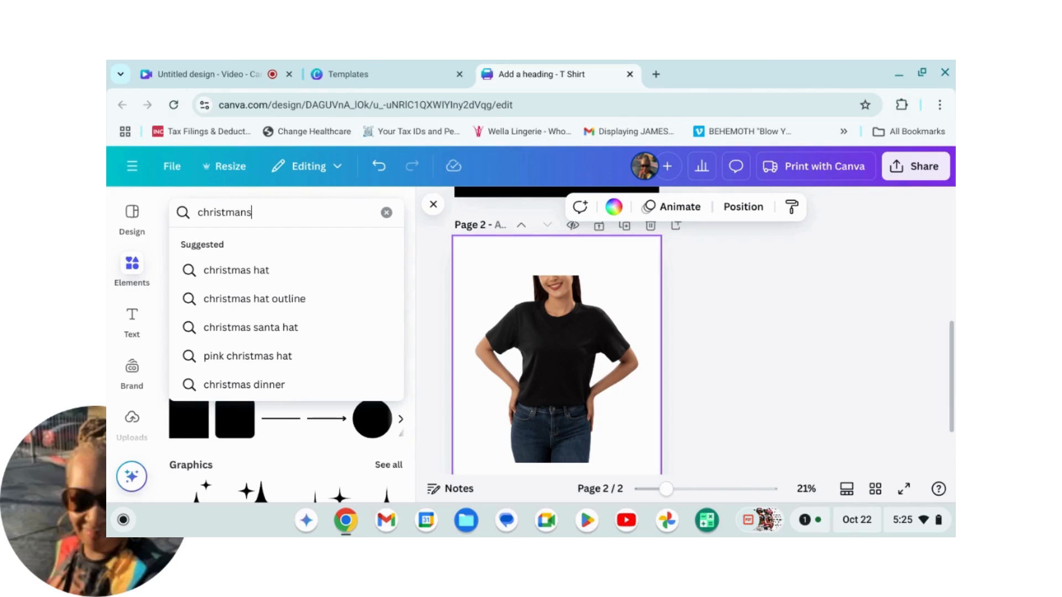
pyautogui.press('BackSpace')
pyautogui.write('s ')
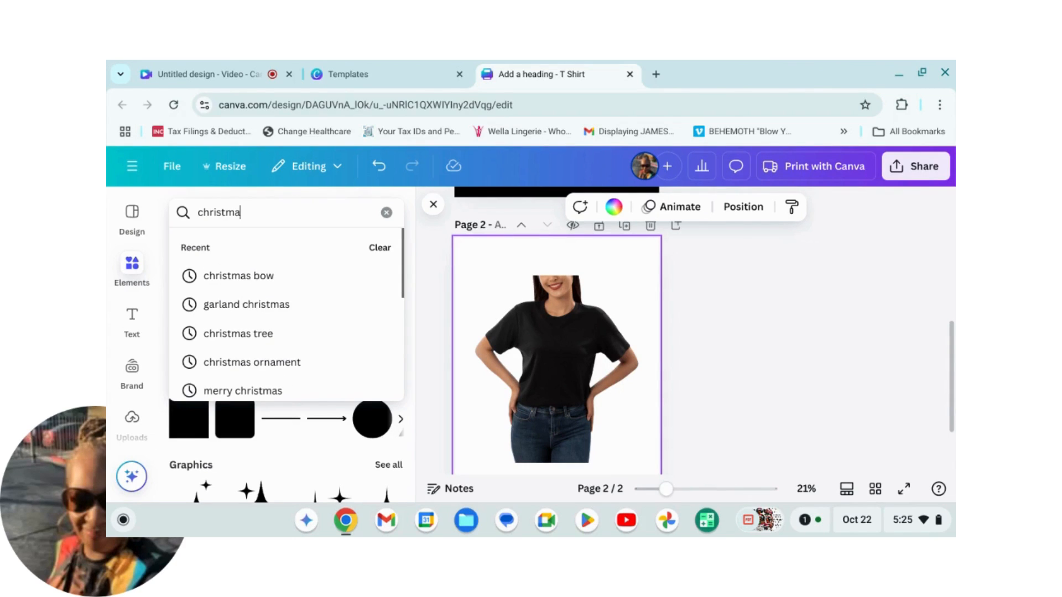
pyautogui.write('ba')
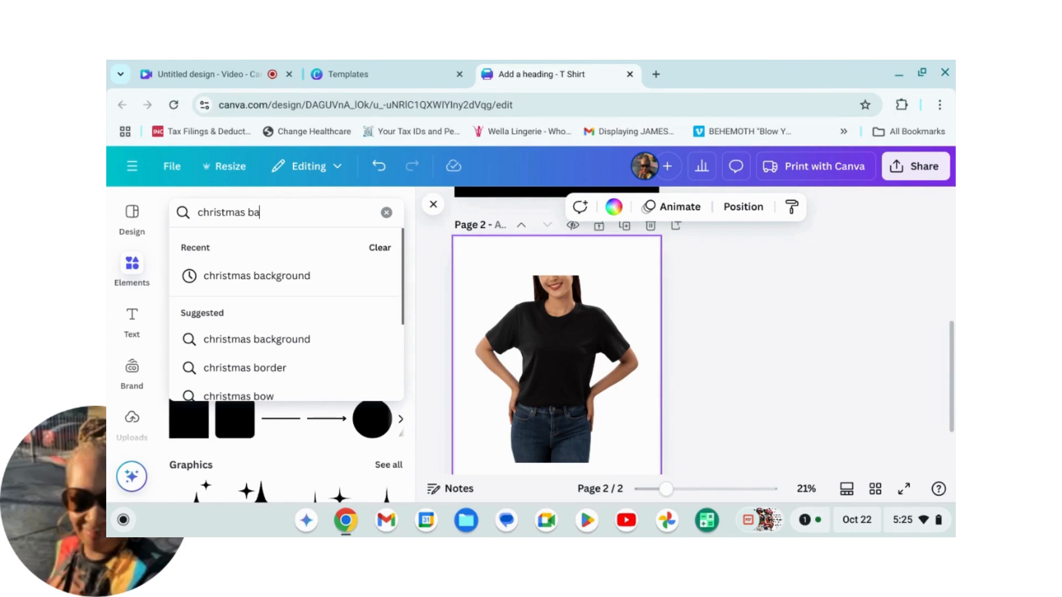
pyautogui.write('ck')
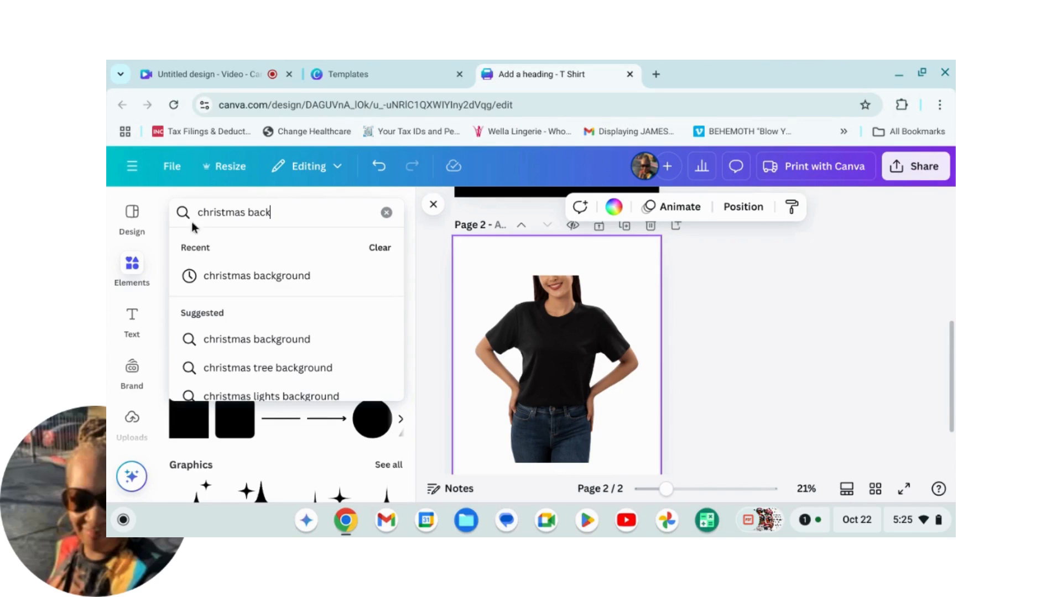
pyautogui.click(238, 276)
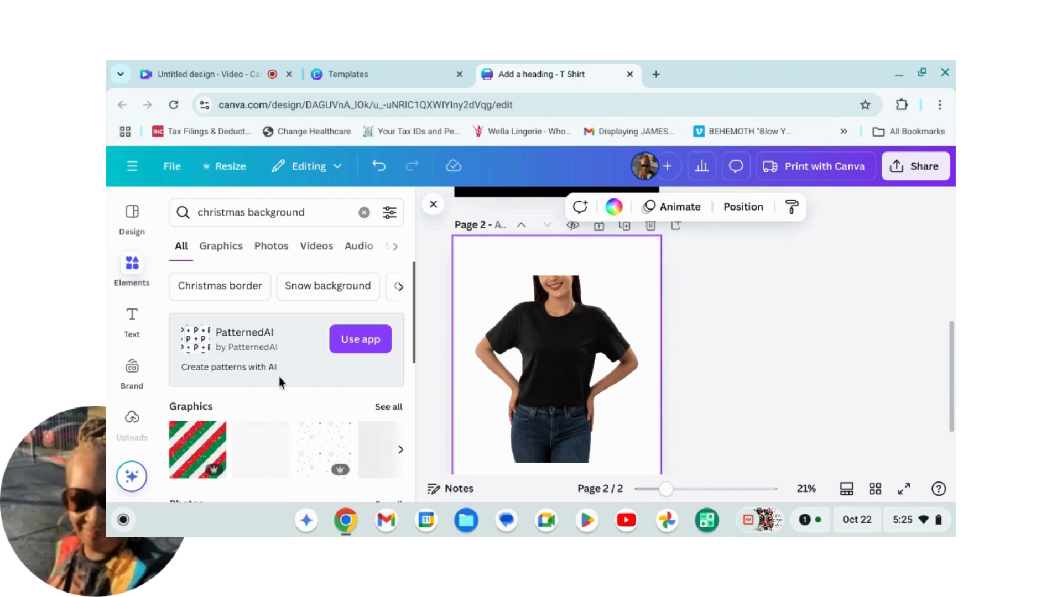
# Step: Show all photo results and add the photo of a Christmas tree behind a wooden tabletop to page 2
pyautogui.scroll(-2, 278, 377)
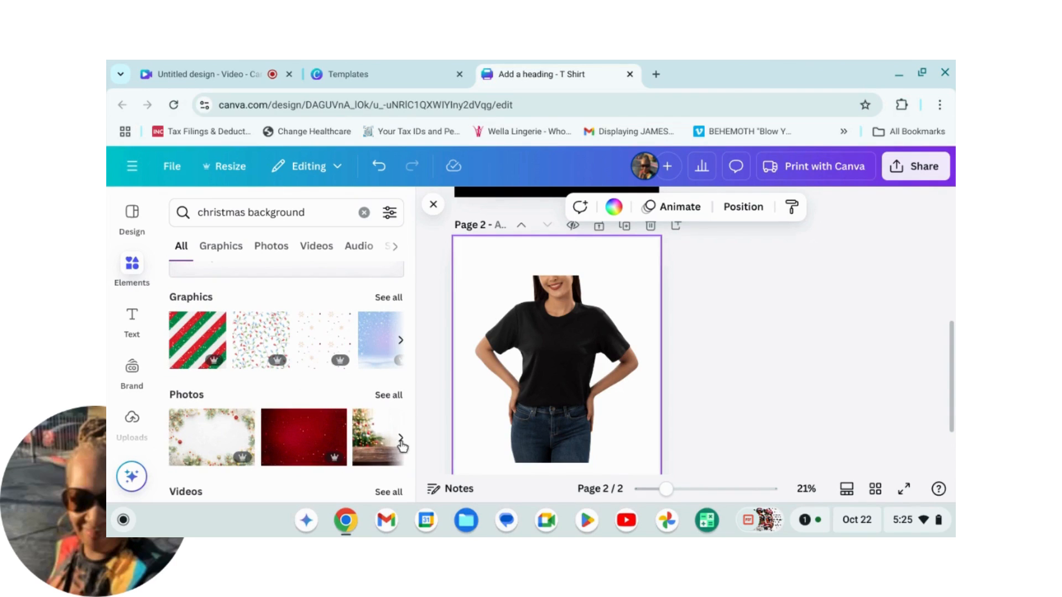
pyautogui.click(394, 396)
pyautogui.scroll(-2, 272, 404)
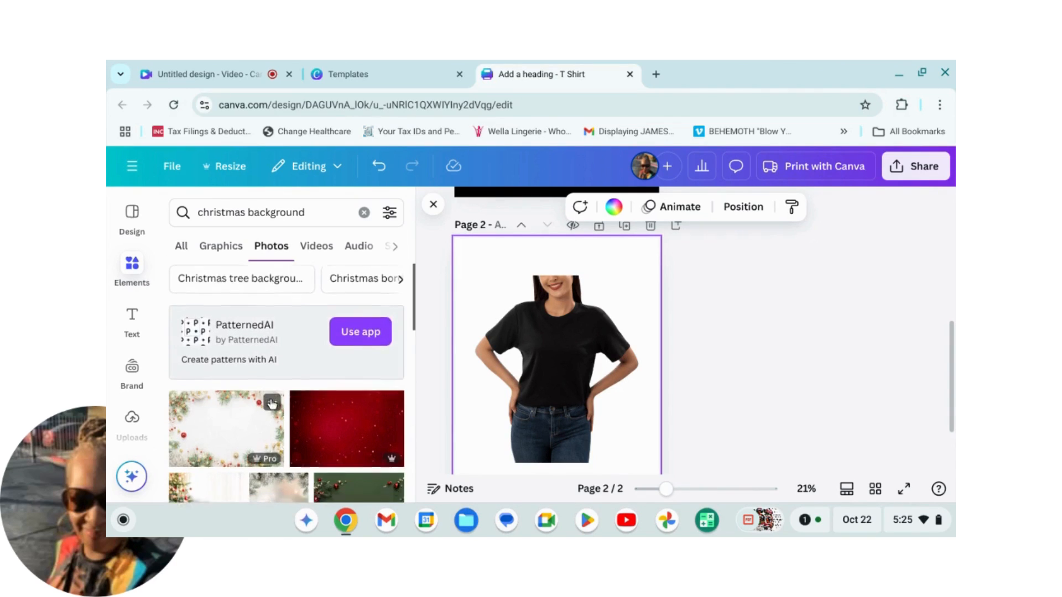
pyautogui.scroll(-1, 299, 405)
pyautogui.scroll(-1, 325, 409)
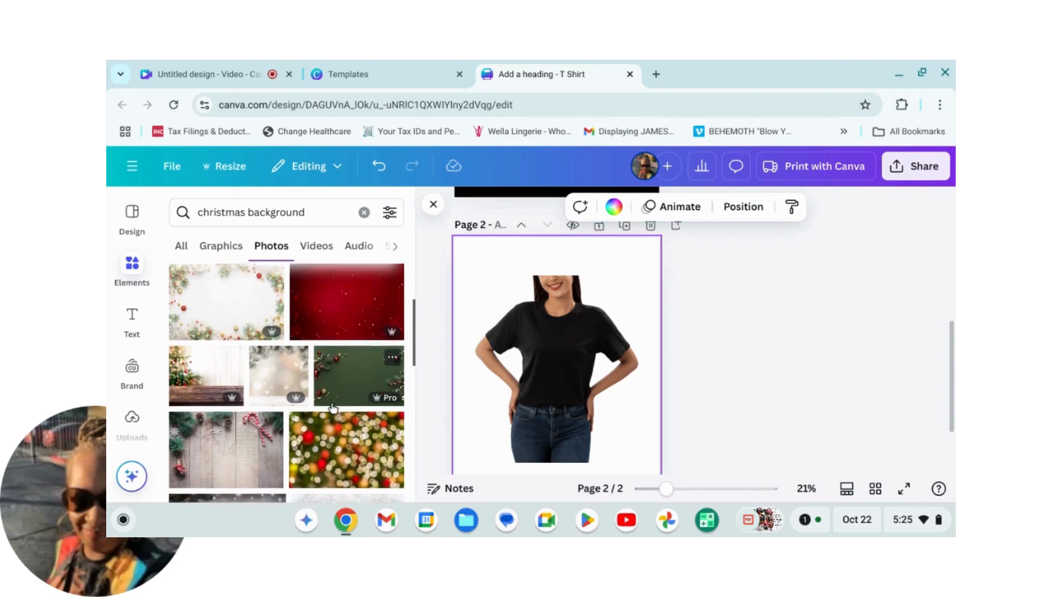
pyautogui.click(203, 359)
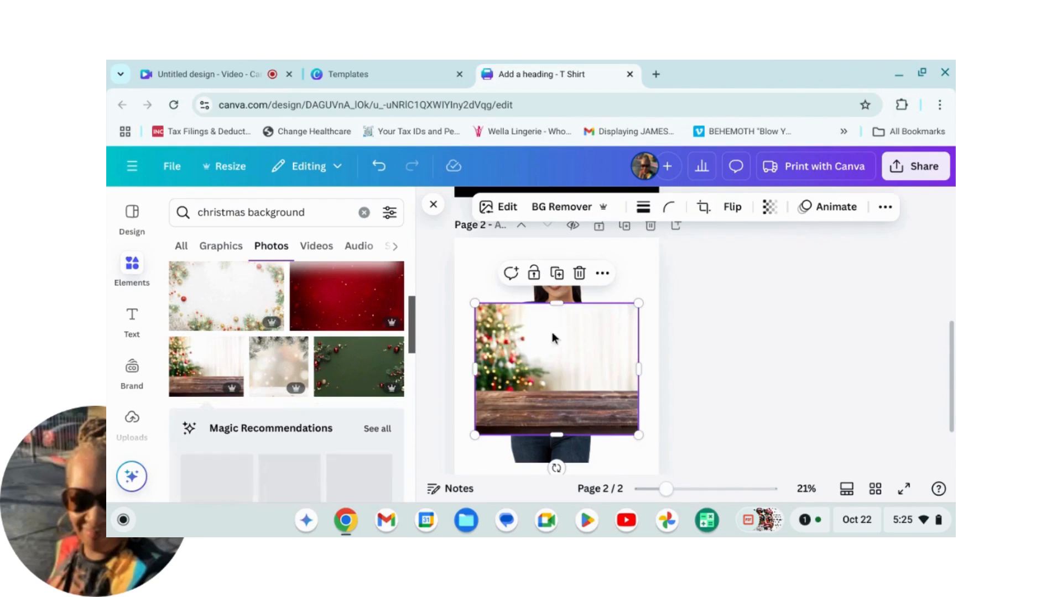
# Step: Set the Christmas tree photo as page 2's background, behind the woman
pyautogui.click(603, 273)
pyautogui.scroll(-4, 677, 404)
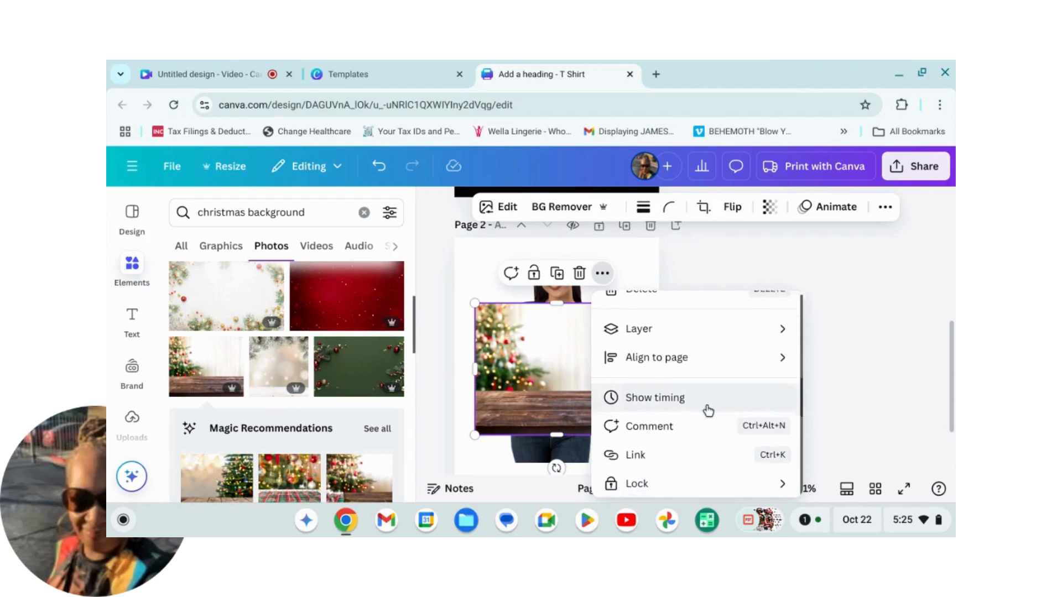
pyautogui.scroll(-2, 701, 420)
pyautogui.click(675, 421)
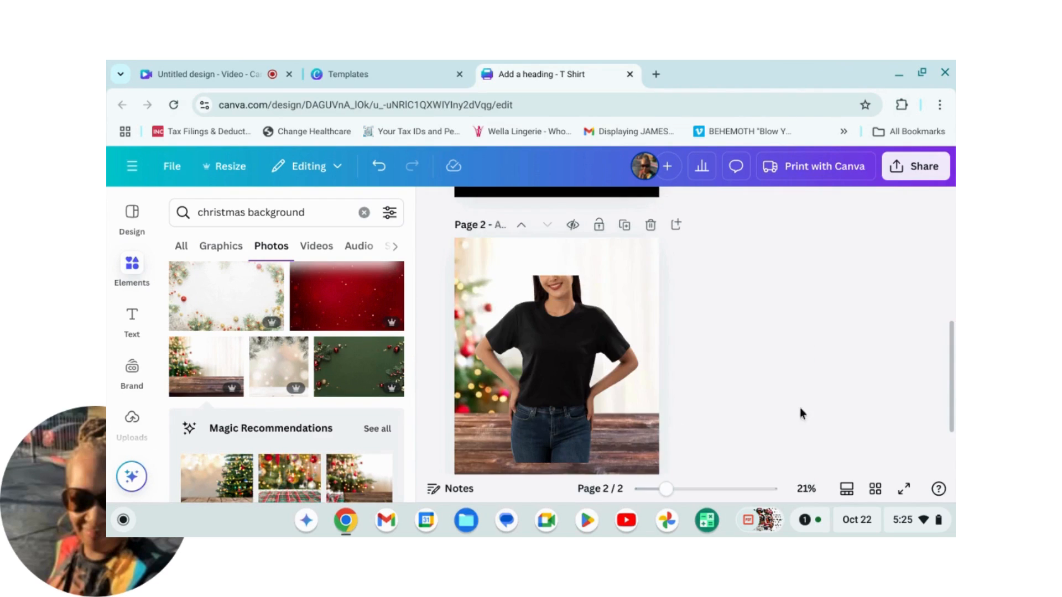
# Step: Enlarge the woman's photo and extend its lower edge so that it fills page 2
pyautogui.click(562, 389)
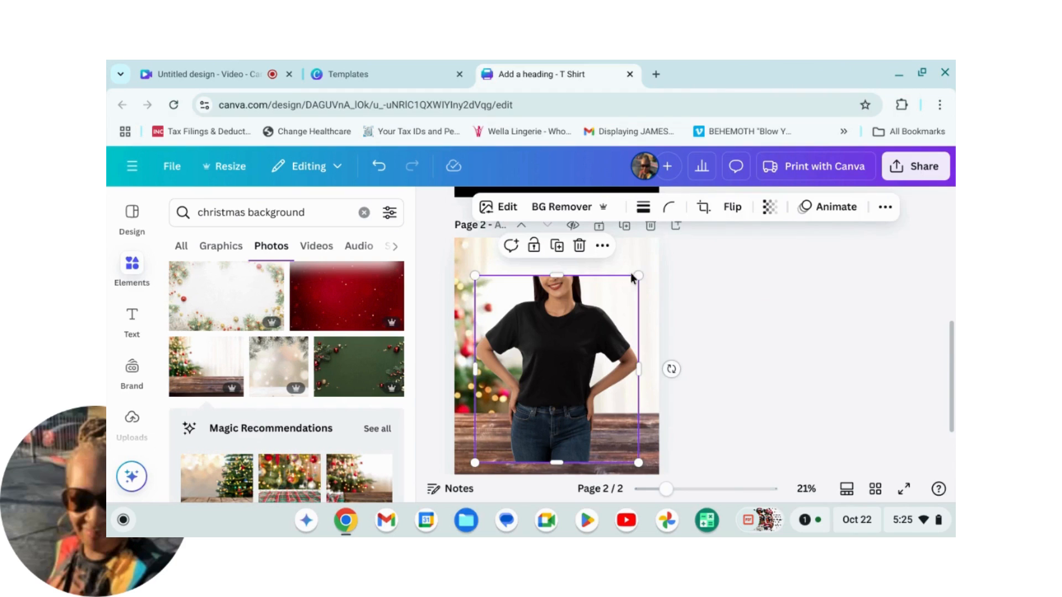
pyautogui.moveTo(639, 274); pyautogui.dragTo(658, 251)
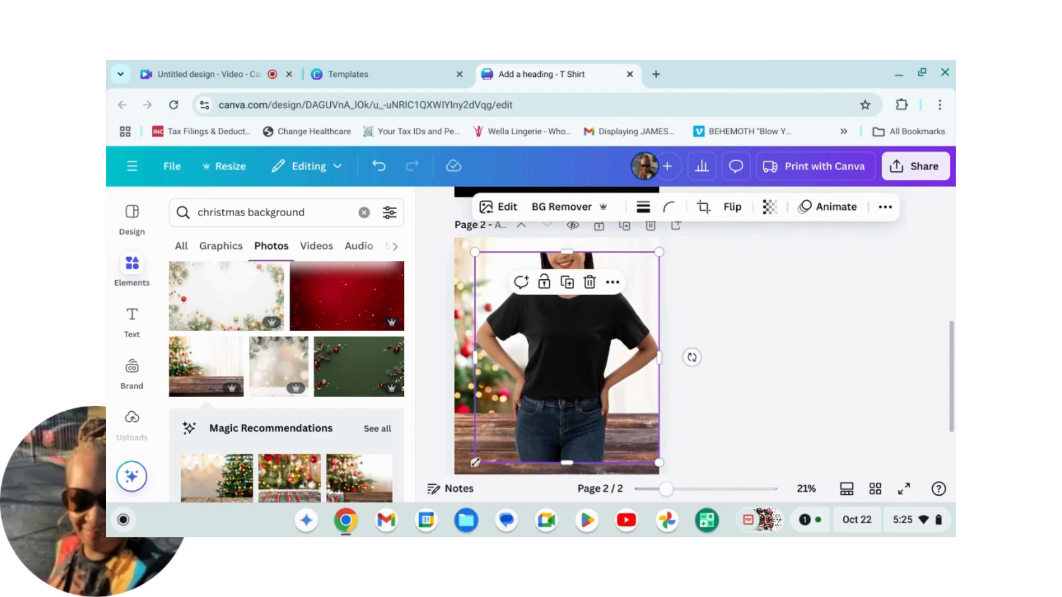
pyautogui.moveTo(475, 461); pyautogui.dragTo(459, 482)
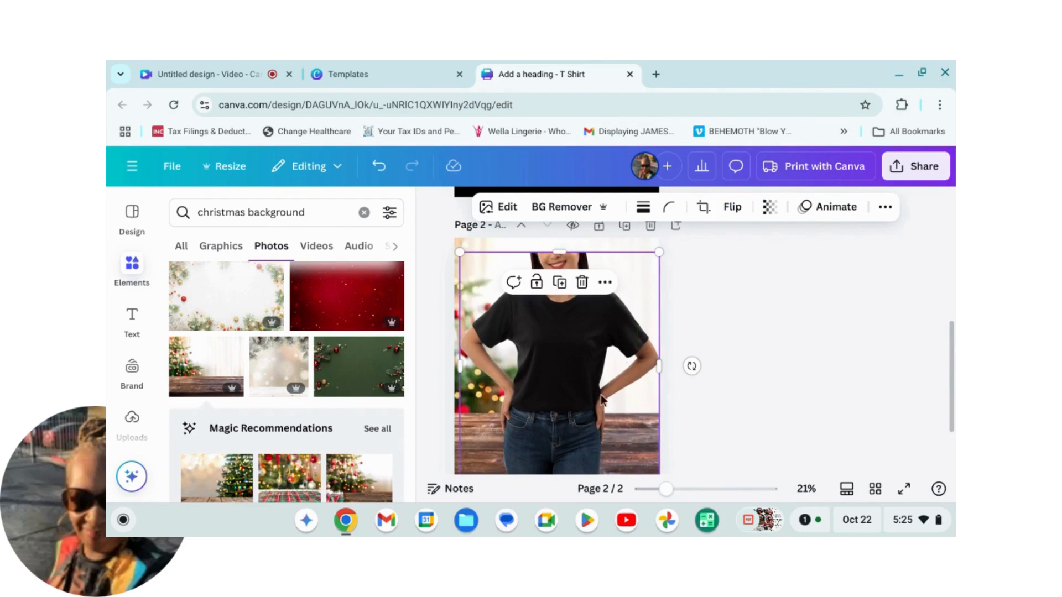
pyautogui.moveTo(659, 251); pyautogui.dragTo(667, 243)
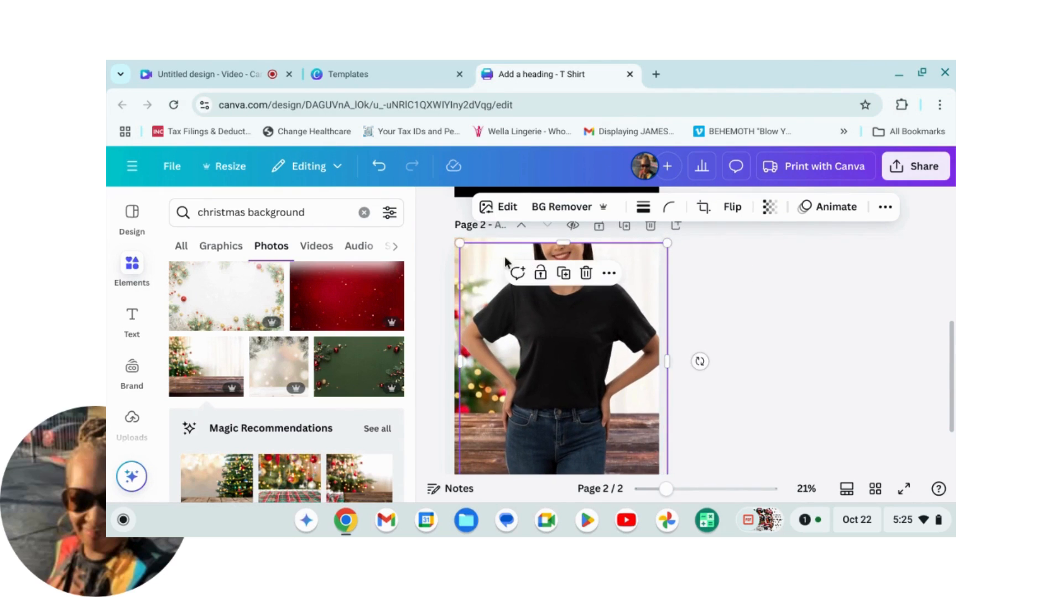
pyautogui.moveTo(453, 238); pyautogui.dragTo(453, 236)
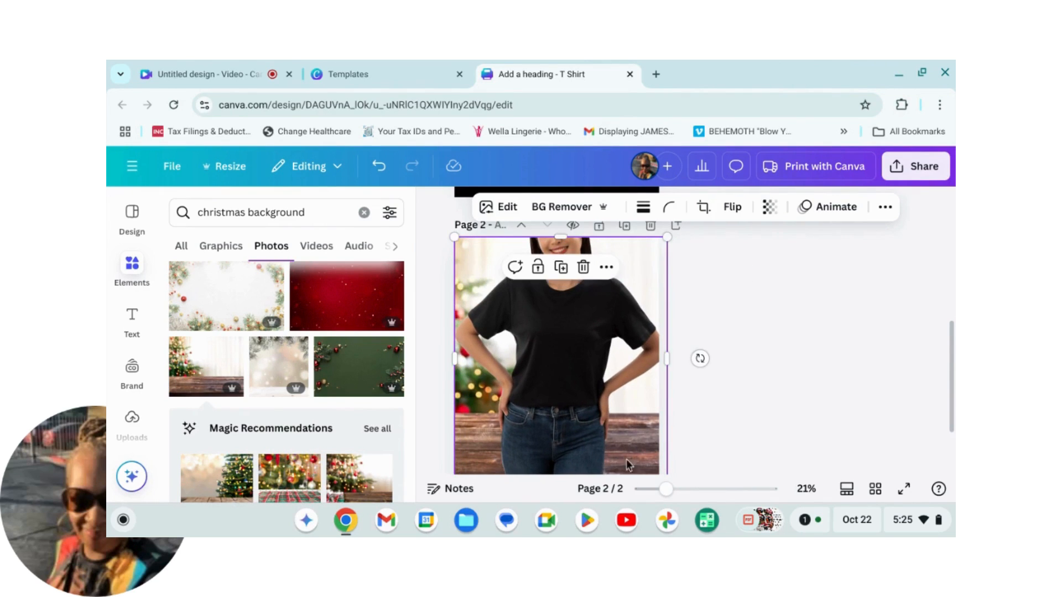
pyautogui.scroll(-2, 661, 428)
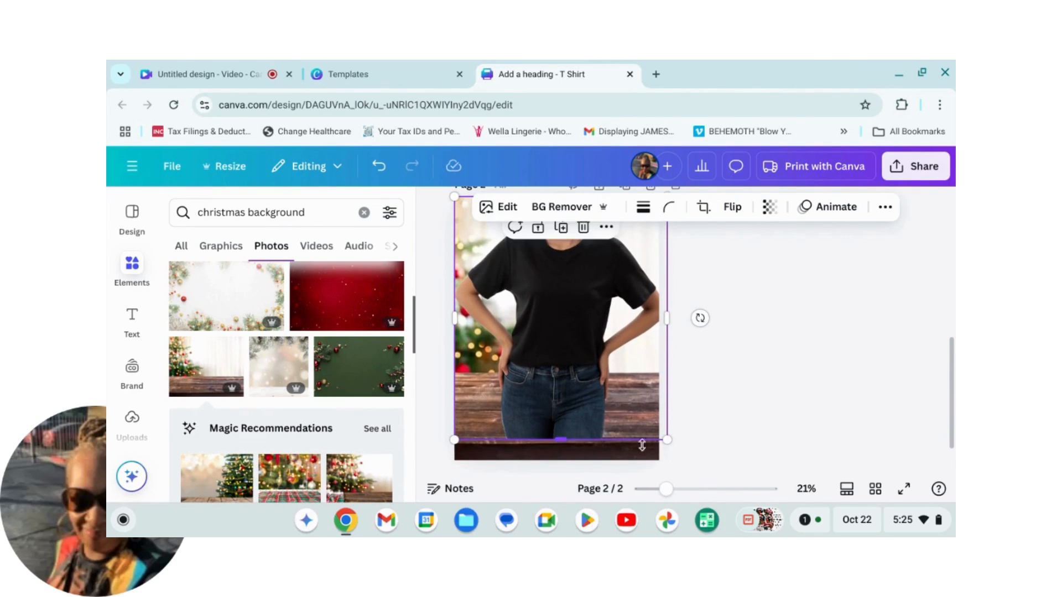
pyautogui.moveTo(558, 441); pyautogui.dragTo(558, 467)
# Step: Copy the grouped "I'M Dreaming Of a White Wine Christmas" design on page 1 and paste a second copy of it
pyautogui.scroll(5, 735, 424)
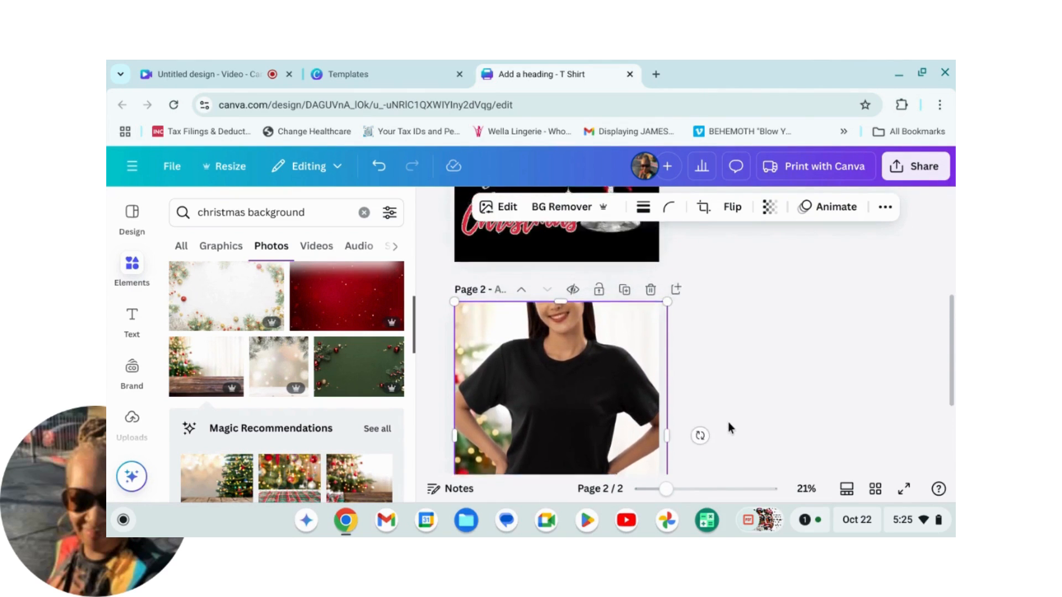
pyautogui.scroll(1, 720, 425)
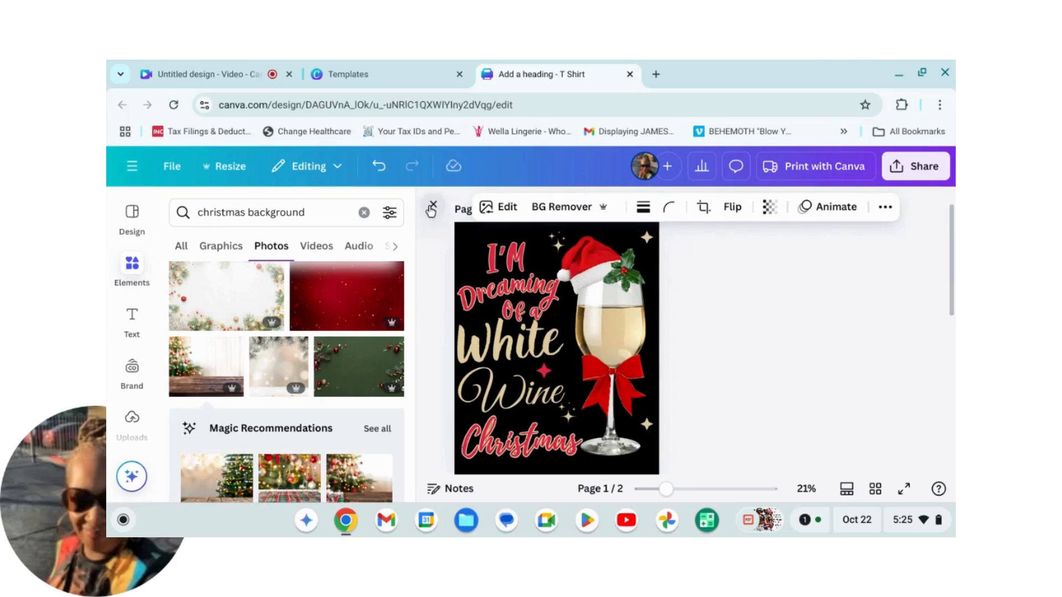
pyautogui.click(432, 207)
pyautogui.click(565, 332)
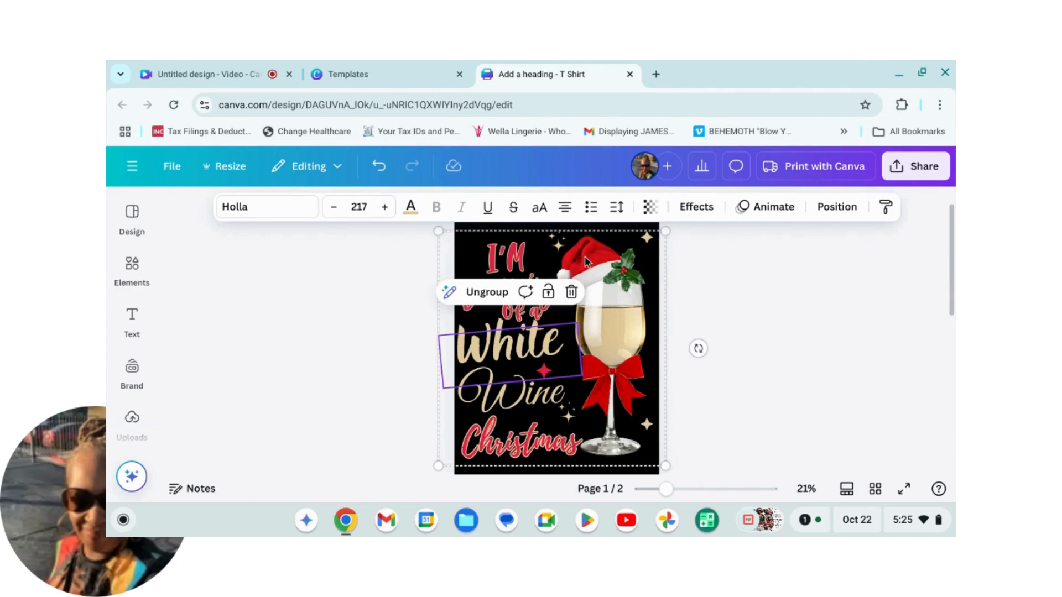
pyautogui.rightClick(587, 261)
pyautogui.click(627, 172)
pyautogui.scroll(-4, 653, 432)
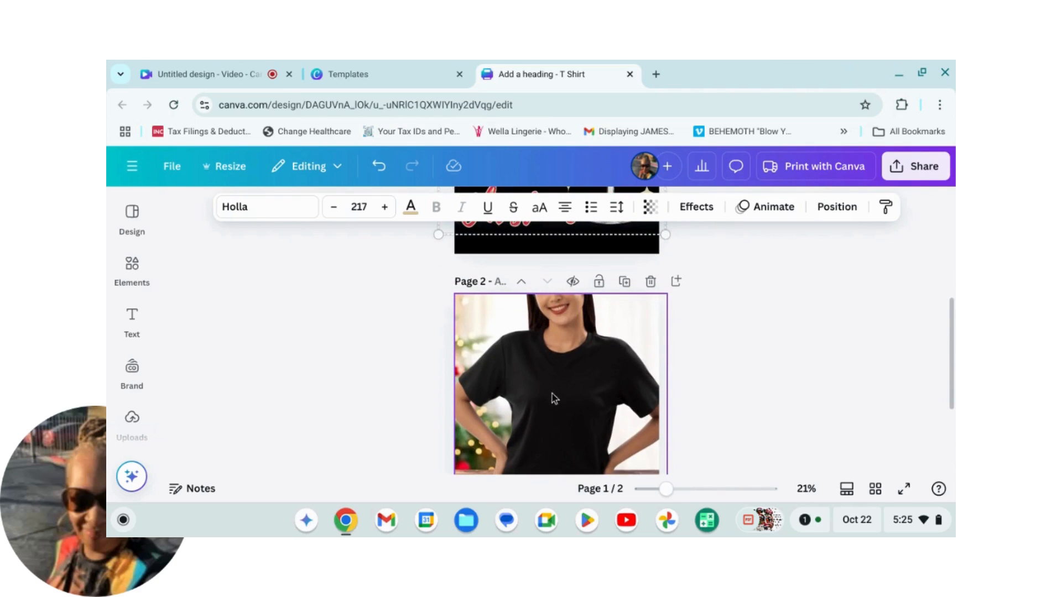
pyautogui.rightClick(543, 393)
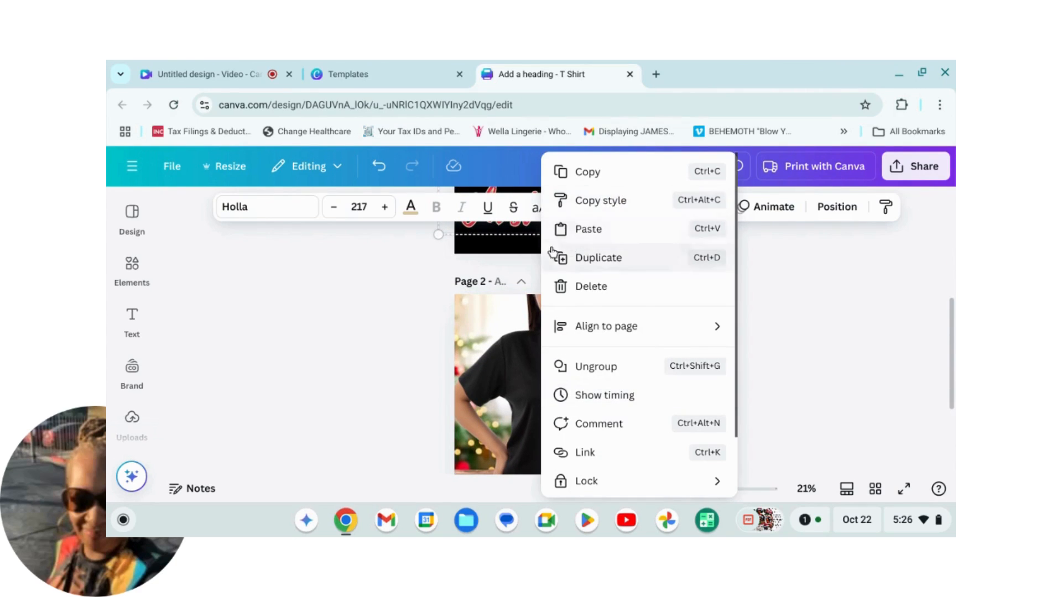
pyautogui.click(588, 229)
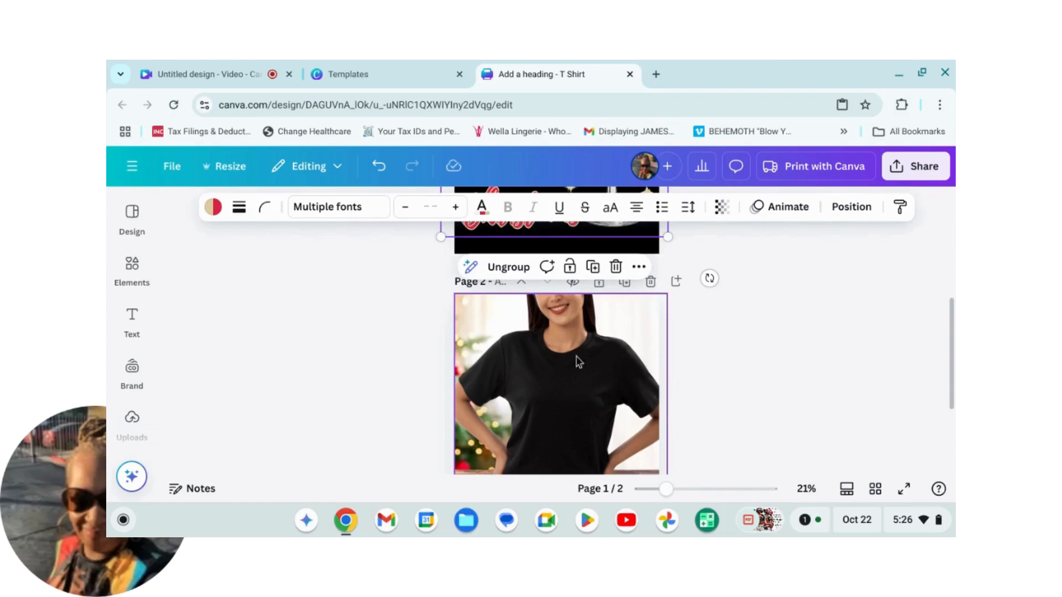
# Step: Move the pasted copy of the wine design from page 1 onto page 2
pyautogui.scroll(-3, 590, 400)
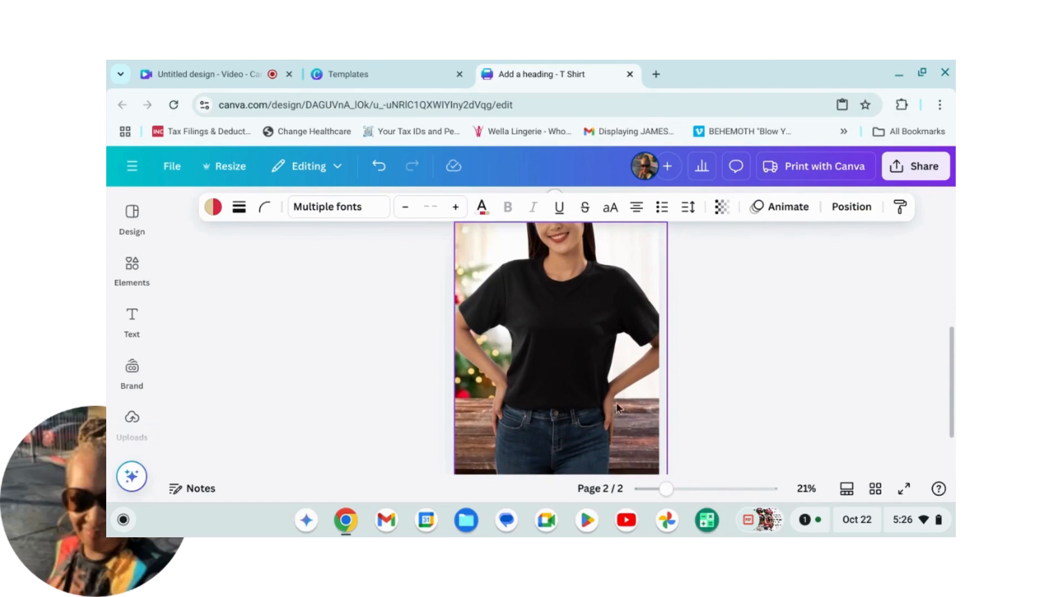
pyautogui.scroll(3, 736, 394)
pyautogui.scroll(-1, 735, 387)
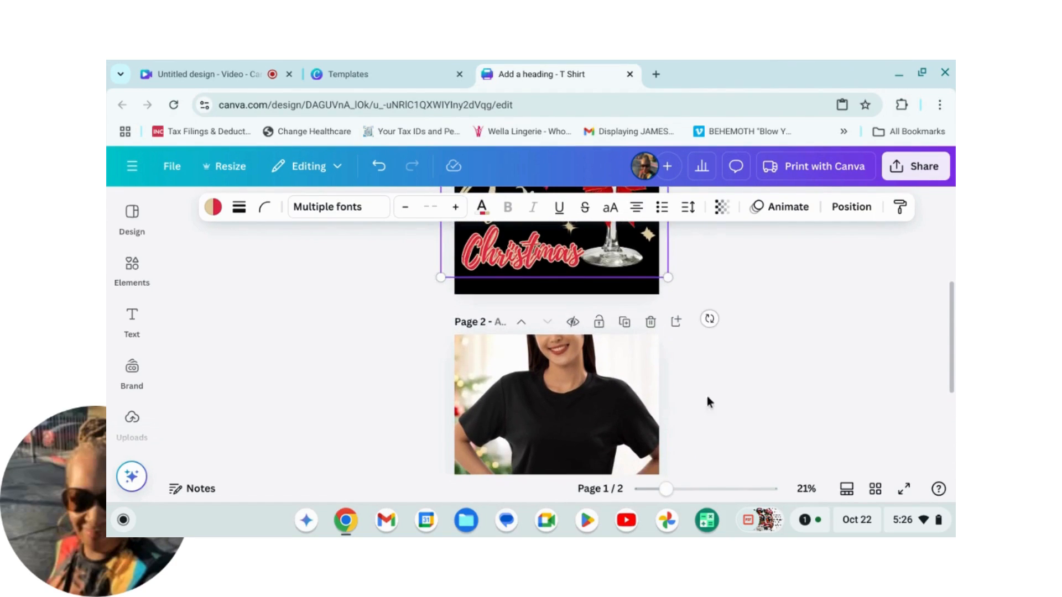
pyautogui.scroll(1, 707, 403)
pyautogui.moveTo(570, 230); pyautogui.dragTo(599, 414)
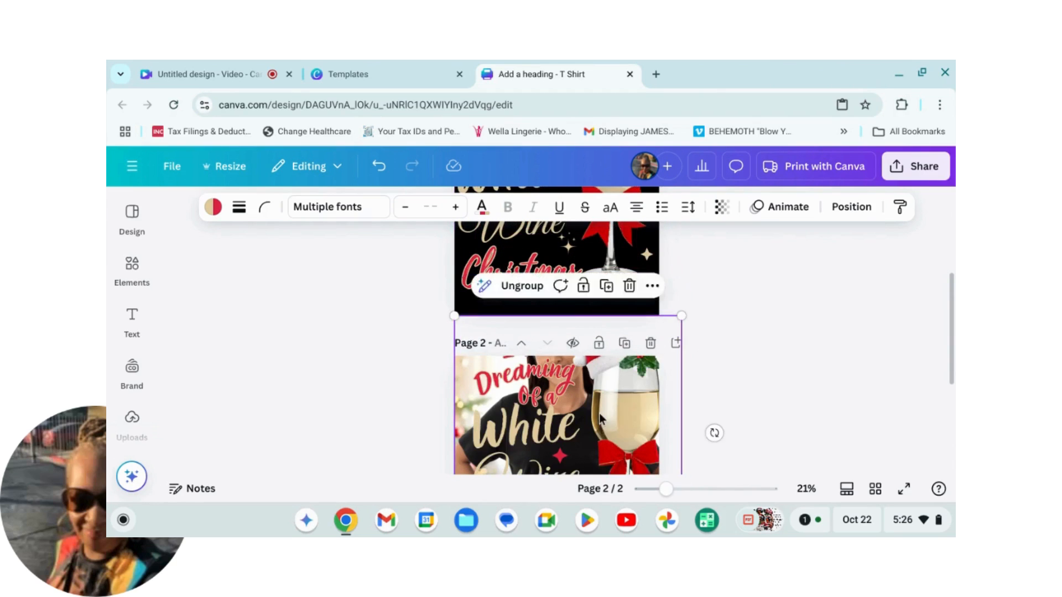
# Step: Shrink the wine design to fit the woman's black shirt and position it on the chest
pyautogui.moveTo(683, 296); pyautogui.dragTo(595, 432)
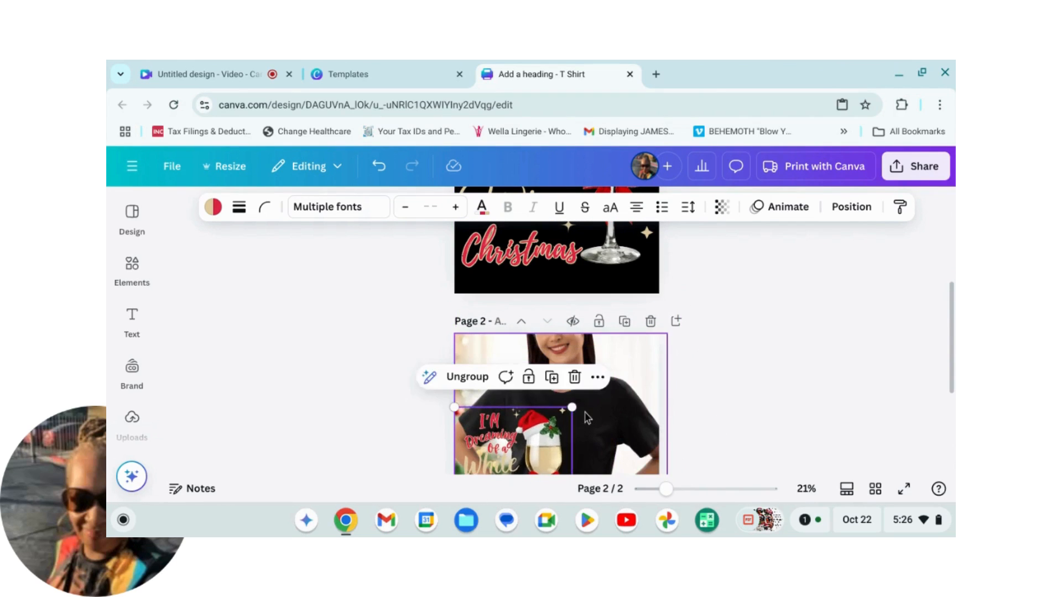
pyautogui.scroll(-2, 575, 422)
pyautogui.moveTo(506, 395); pyautogui.dragTo(559, 384)
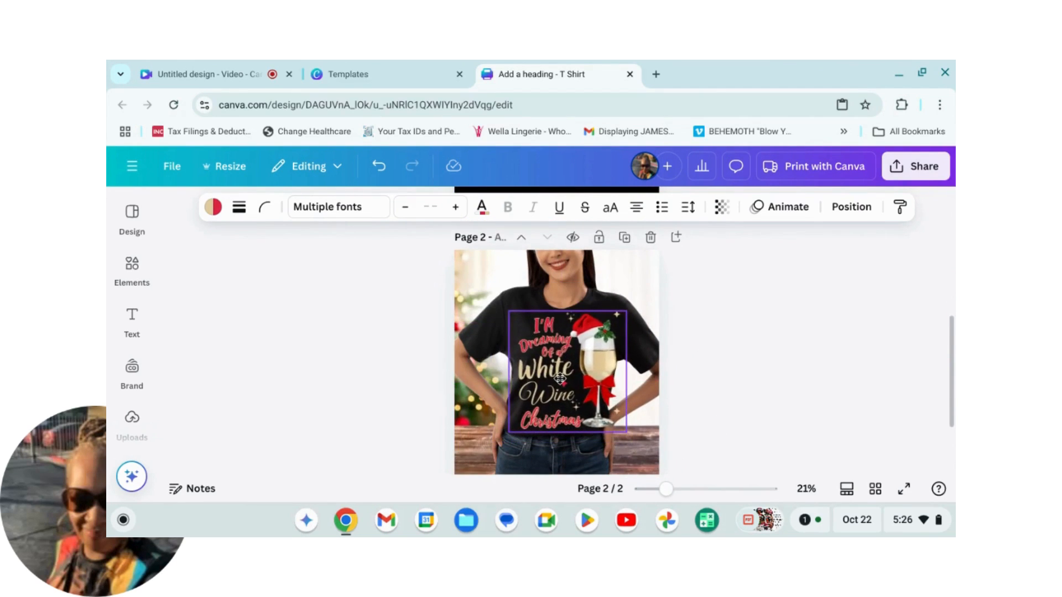
pyautogui.moveTo(616, 323); pyautogui.dragTo(585, 374)
pyautogui.click(829, 373)
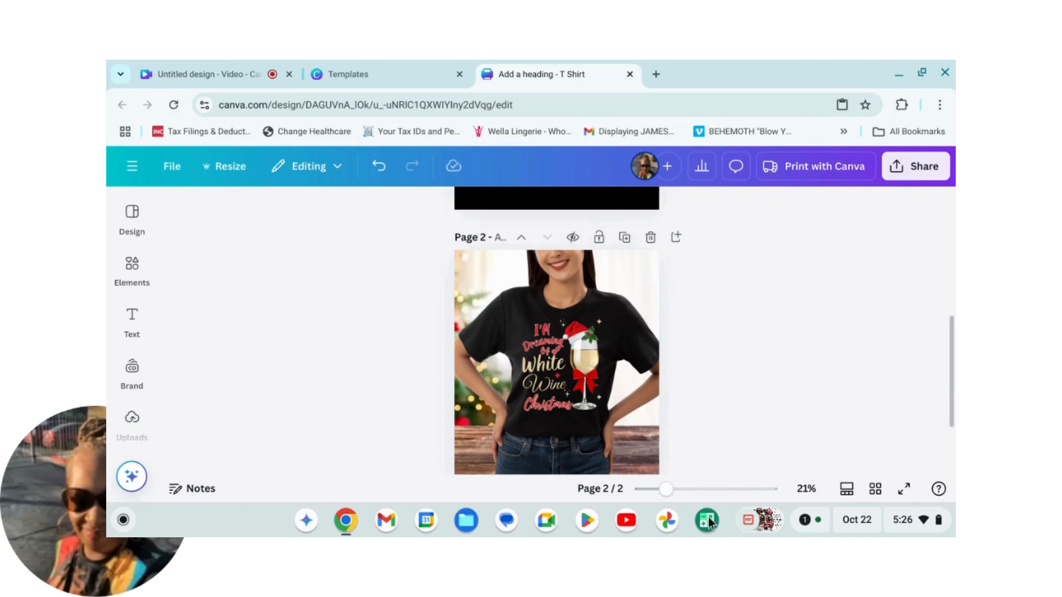
# Step: Replace the "christmas background" element search with a search for "watermark grid"
pyautogui.moveTo(675, 493)
pyautogui.mouseDown()
pyautogui.moveTo(702, 490)
pyautogui.moveTo(664, 489)
pyautogui.mouseUp()
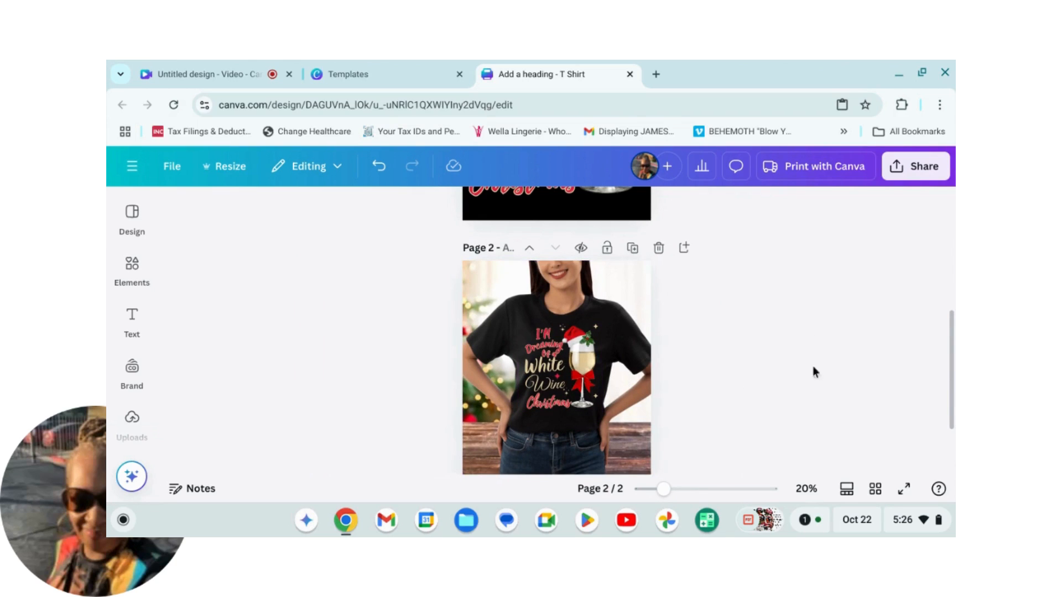
pyautogui.click(132, 217)
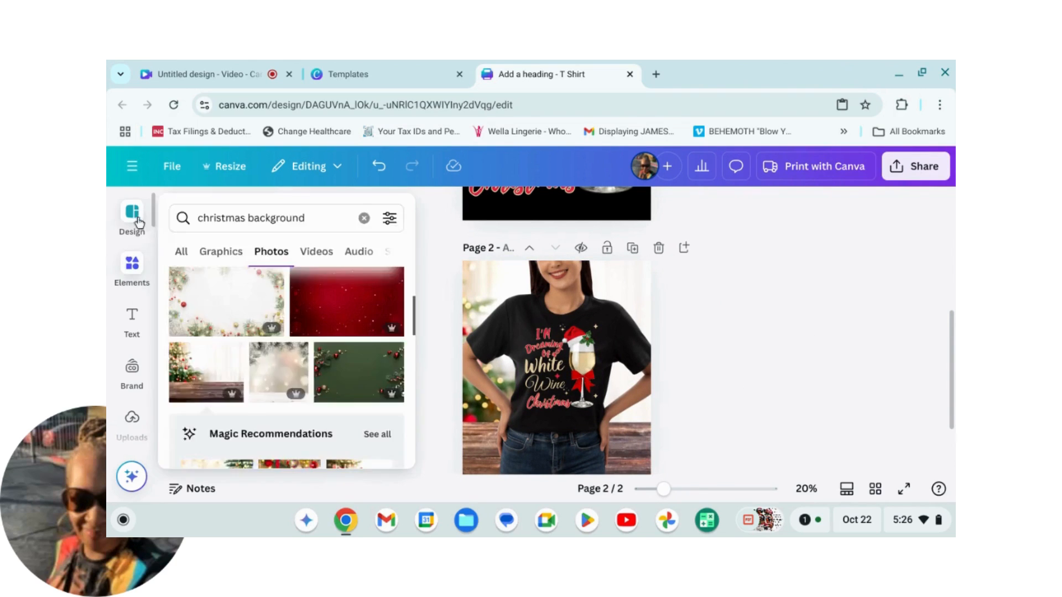
pyautogui.click(129, 263)
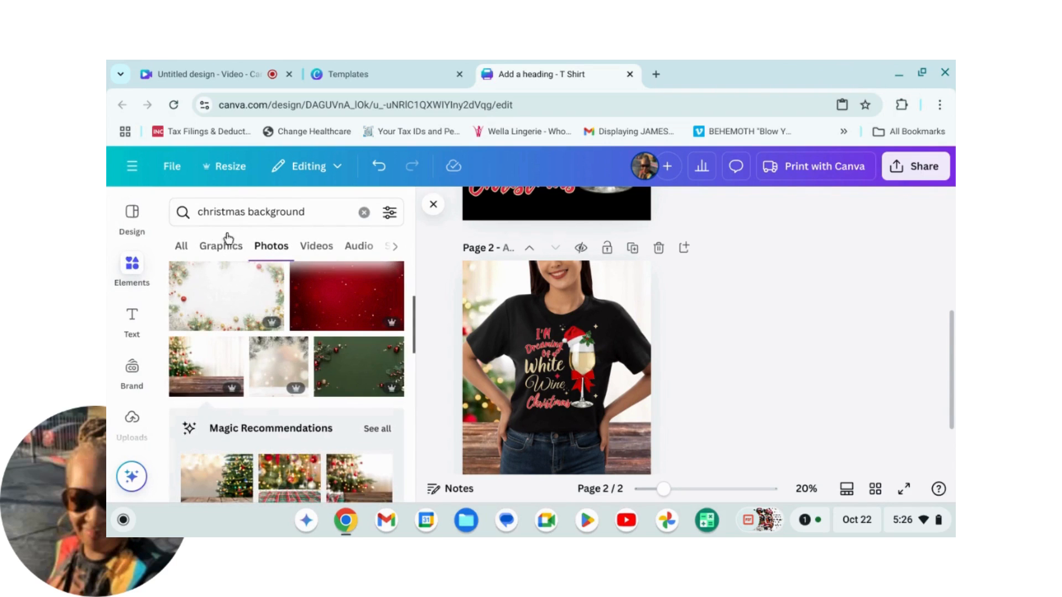
pyautogui.click(364, 212)
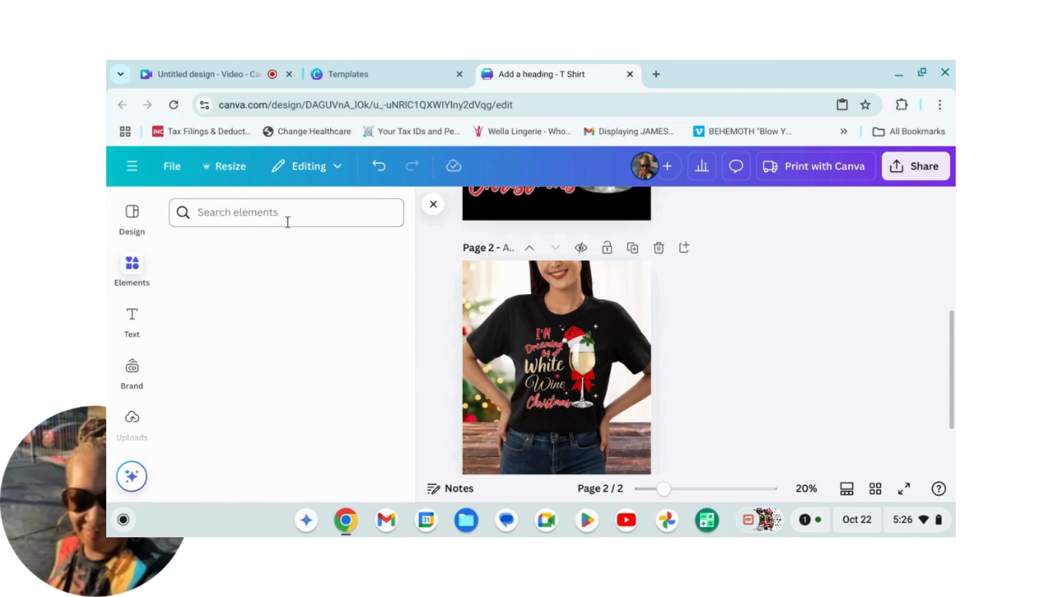
pyautogui.click(222, 213)
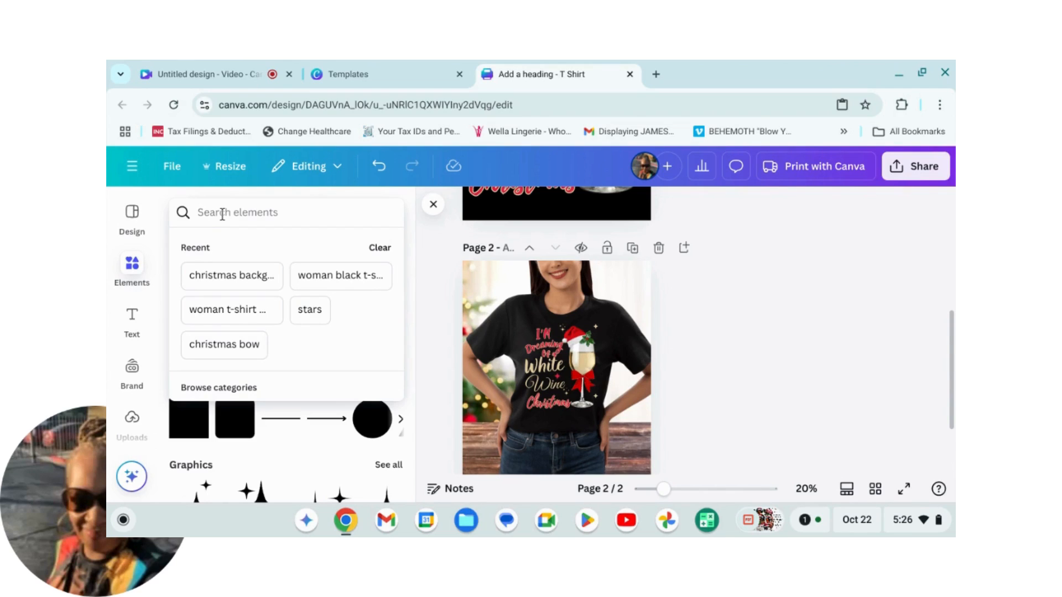
pyautogui.write('wate')
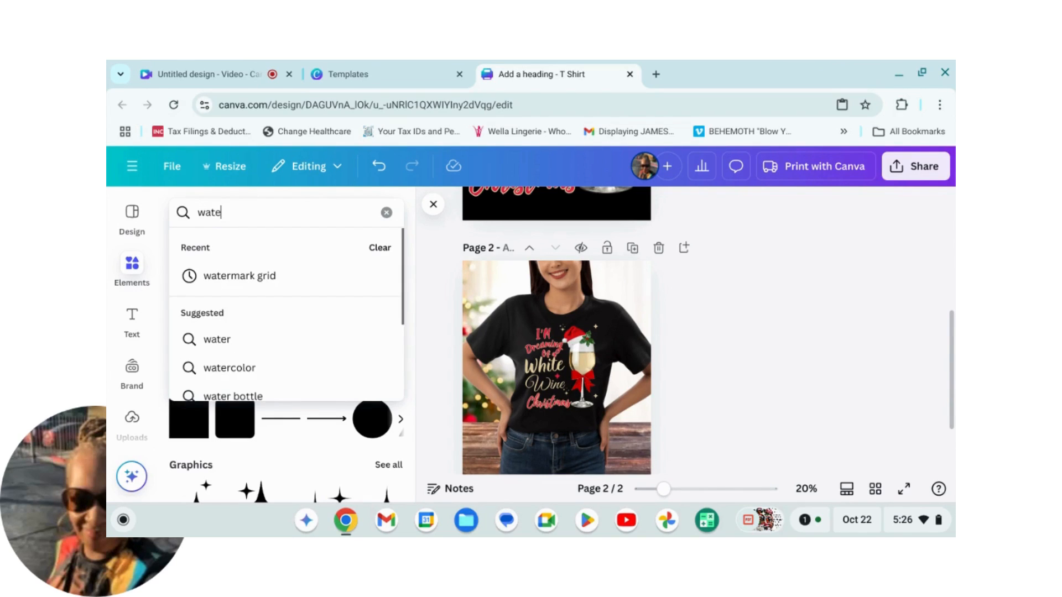
pyautogui.write('rmark')
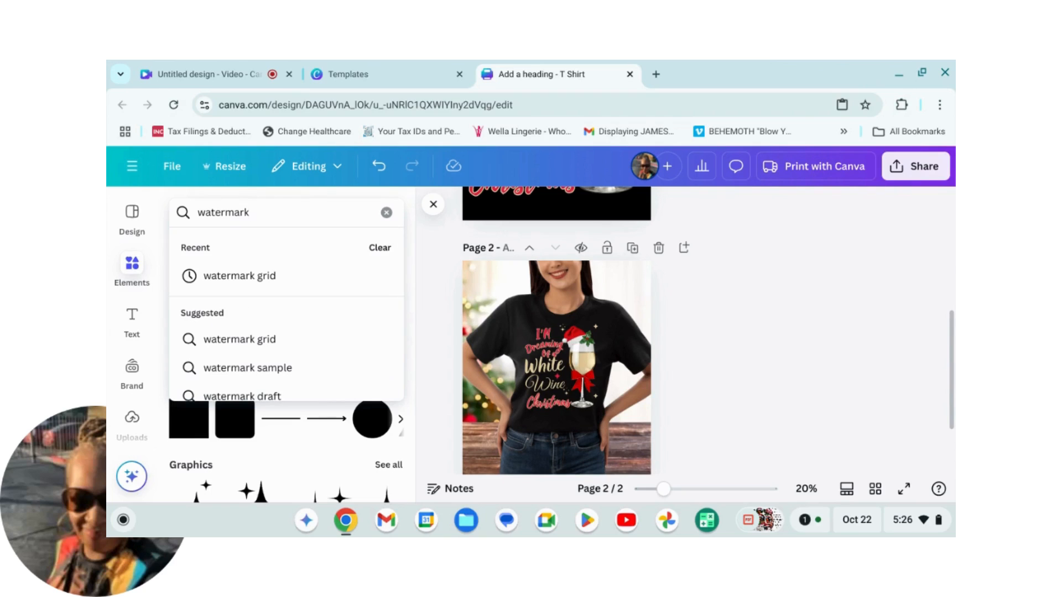
pyautogui.click(248, 278)
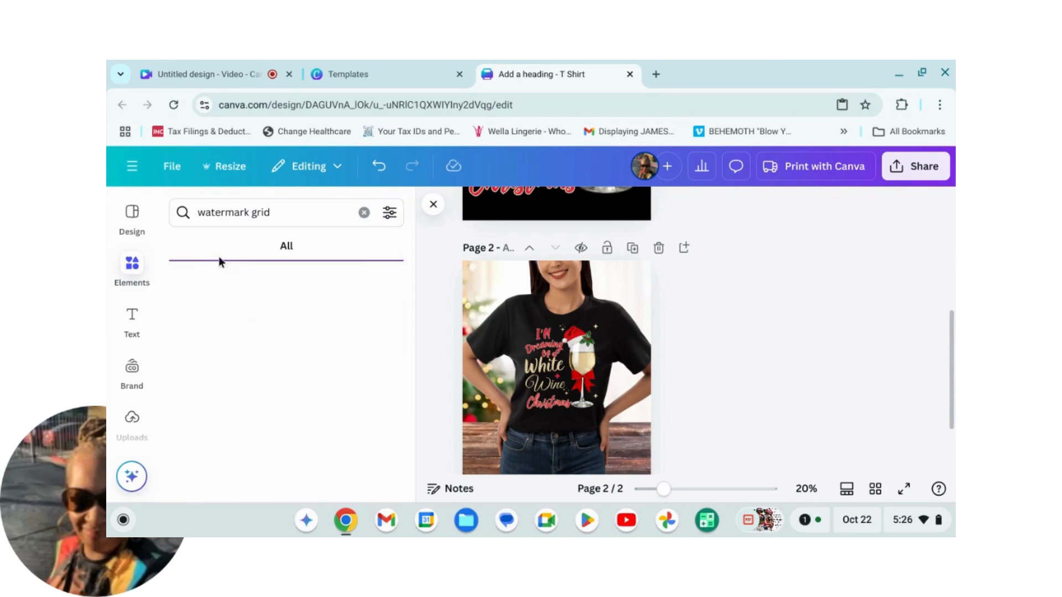
# Step: Add the diagonal crosshatch grid graphic to page 2 and enlarge it over the woman's photo
pyautogui.scroll(-1, 269, 353)
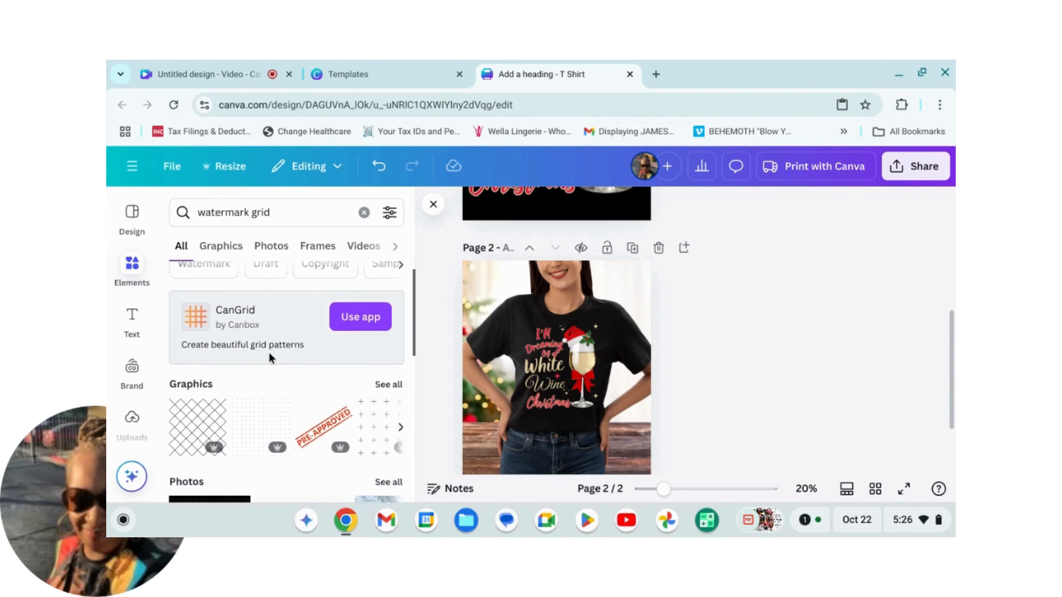
pyautogui.click(207, 408)
pyautogui.moveTo(566, 373); pyautogui.dragTo(687, 477)
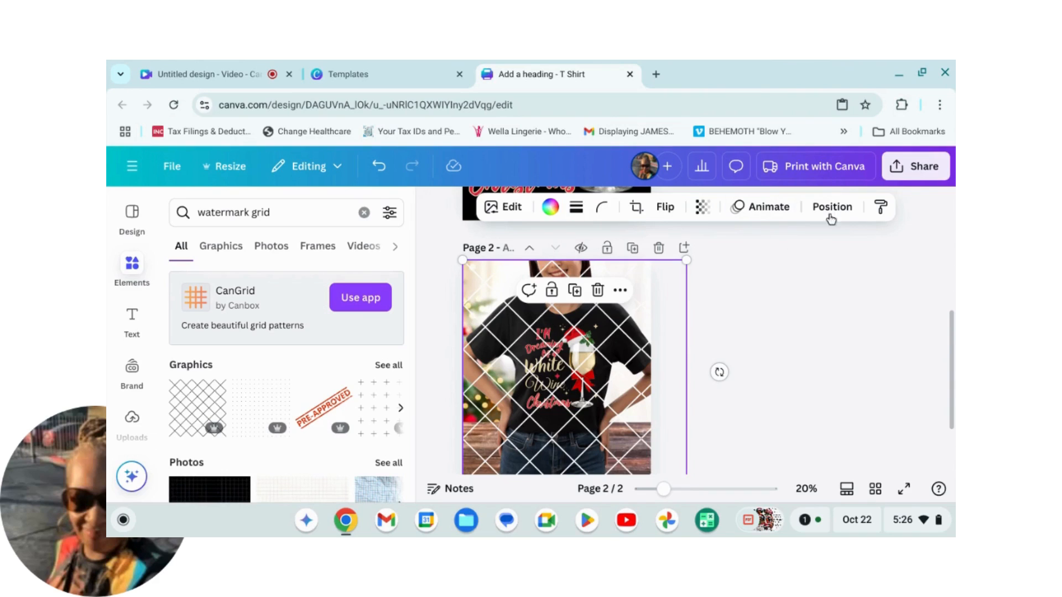
# Step: Set the watermark grid's transparency to 7
pyautogui.click(703, 207)
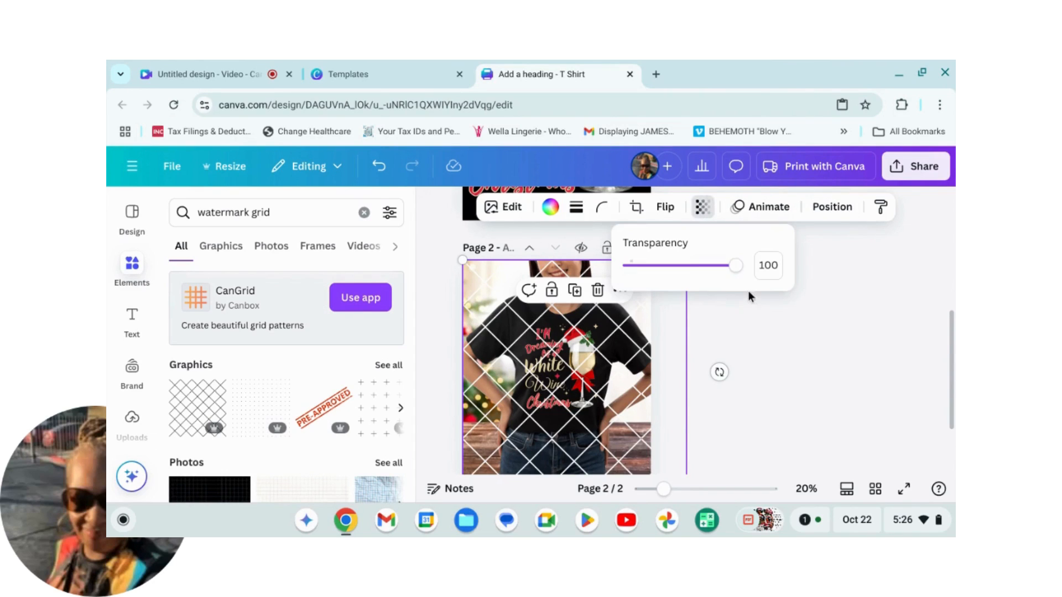
pyautogui.moveTo(736, 266); pyautogui.dragTo(638, 271)
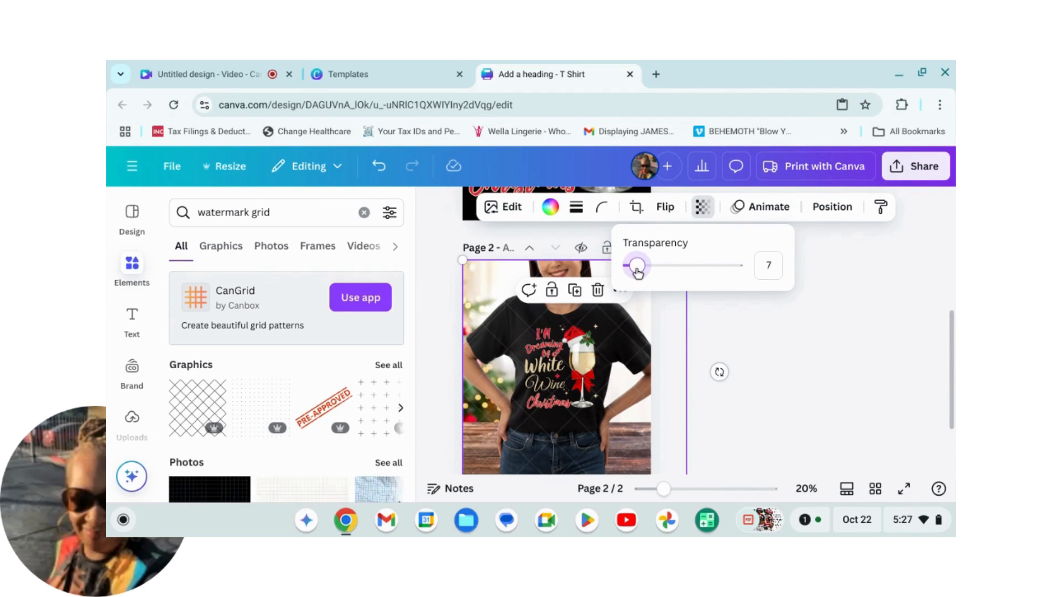
pyautogui.click(791, 347)
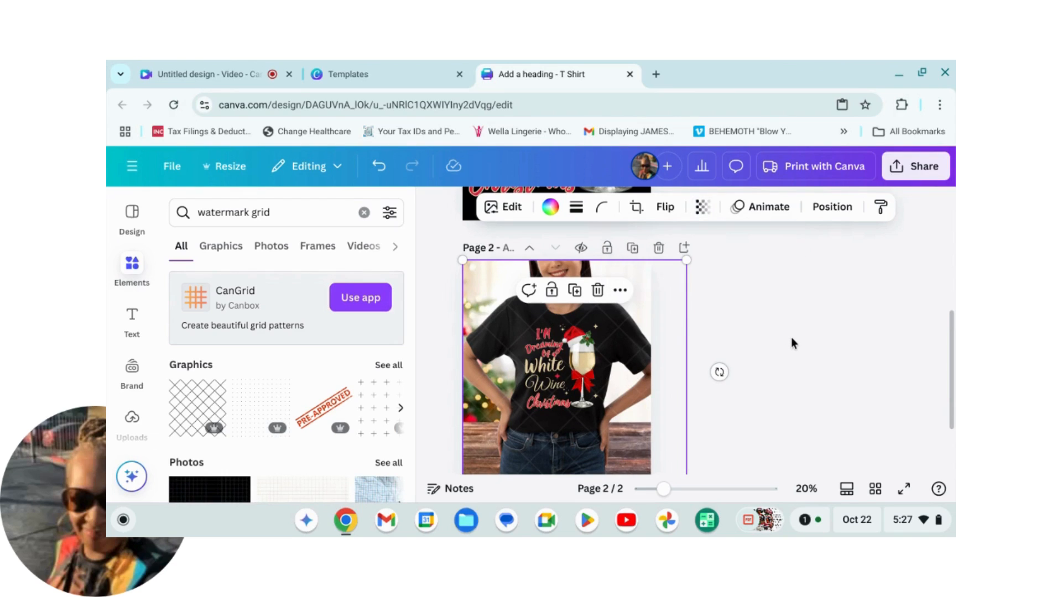
pyautogui.click(790, 331)
# Step: Enlarge the watermark grid down to page 2's lower edge so that it covers the whole page
pyautogui.scroll(-1, 818, 313)
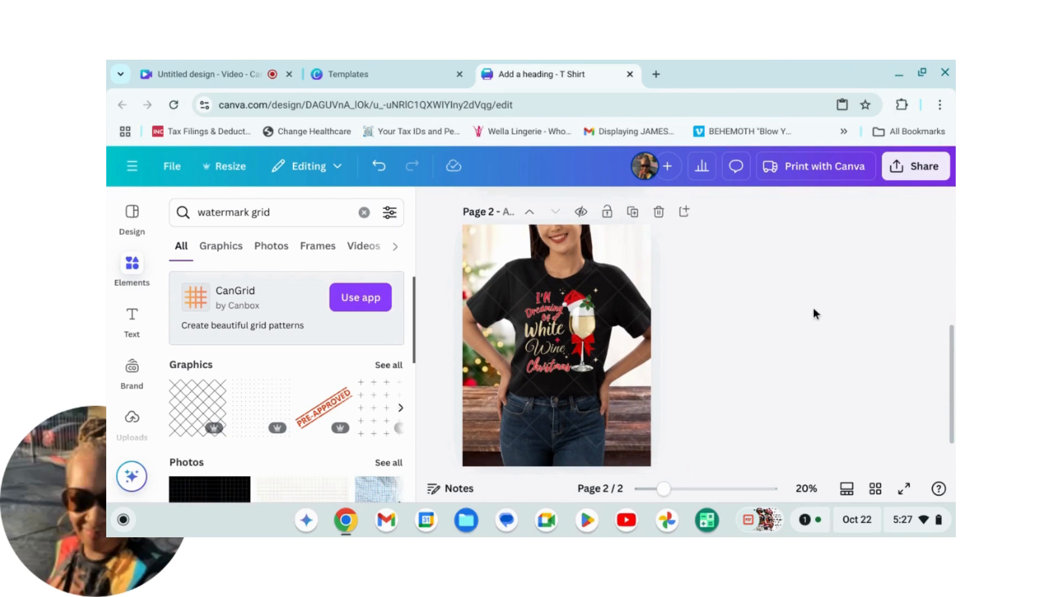
pyautogui.scroll(-1, 558, 447)
pyautogui.click(558, 437)
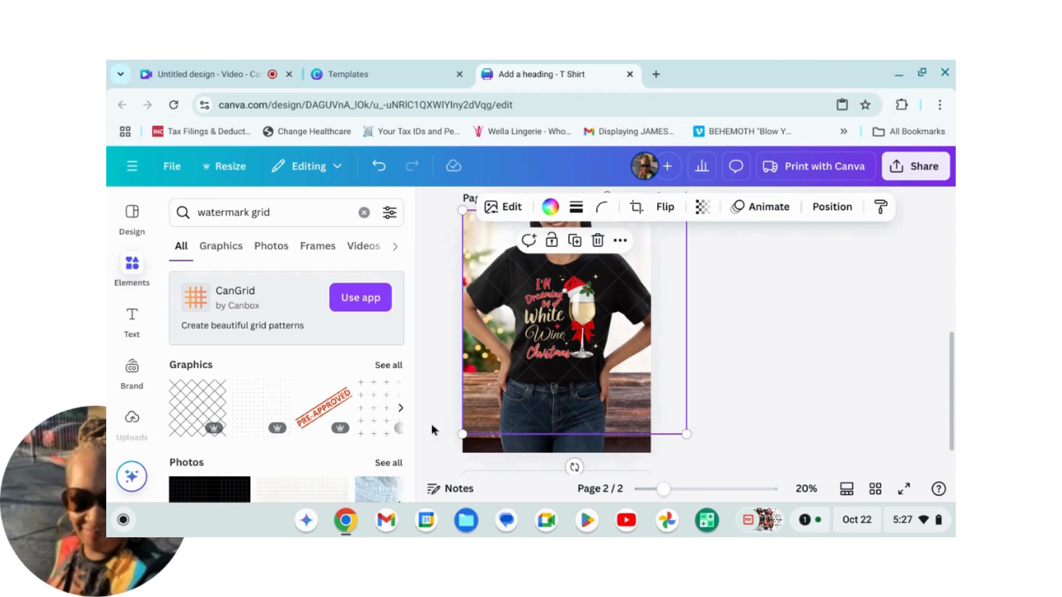
pyautogui.moveTo(462, 433); pyautogui.dragTo(444, 453)
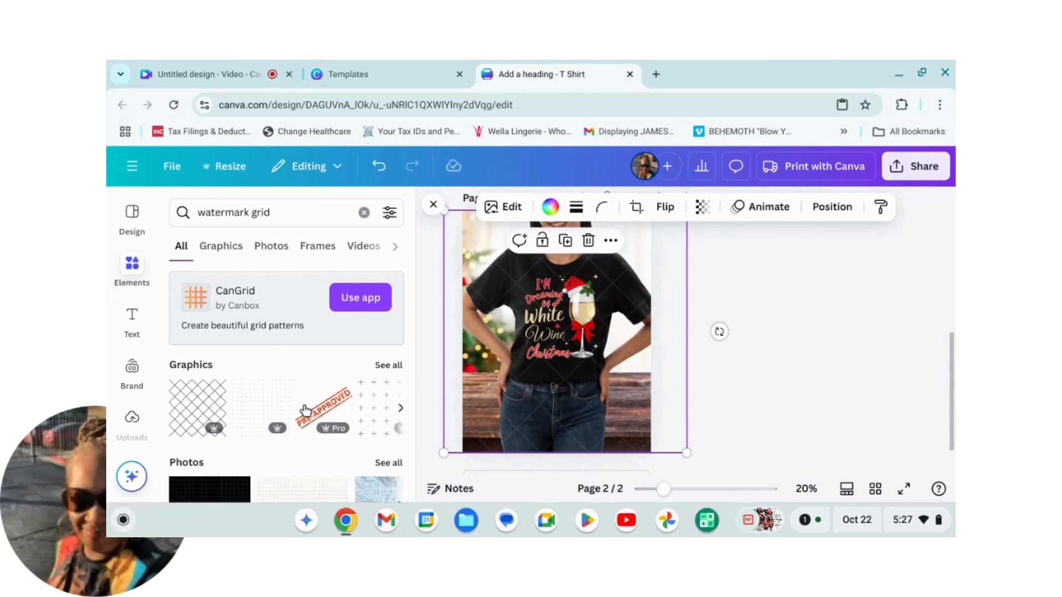
# Step: Add the recently used "Super Mom!" text combination to page 2 and place it over the woman's jeans
pyautogui.click(131, 321)
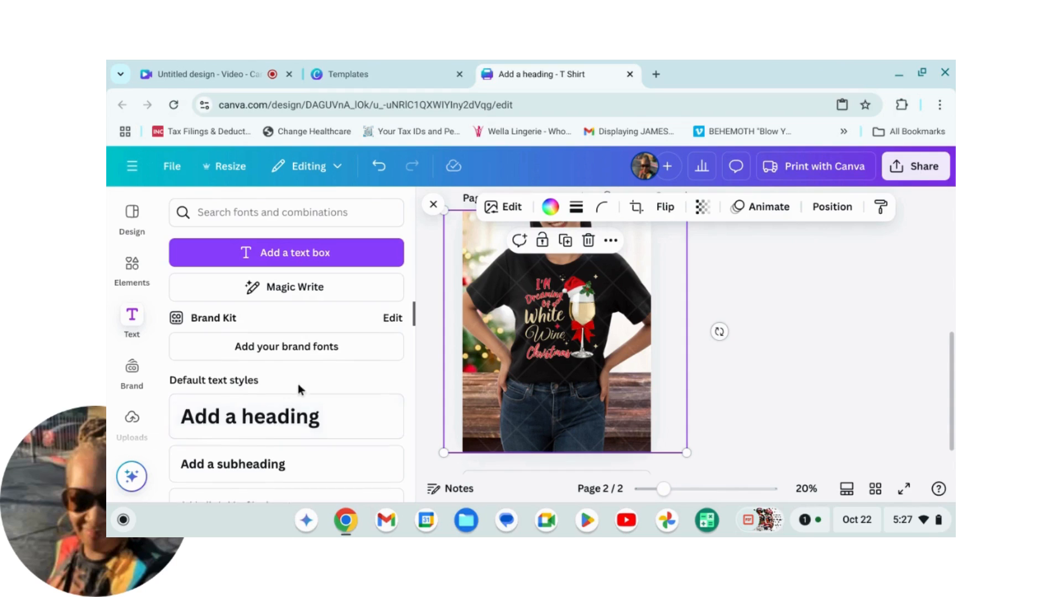
pyautogui.scroll(-5, 278, 423)
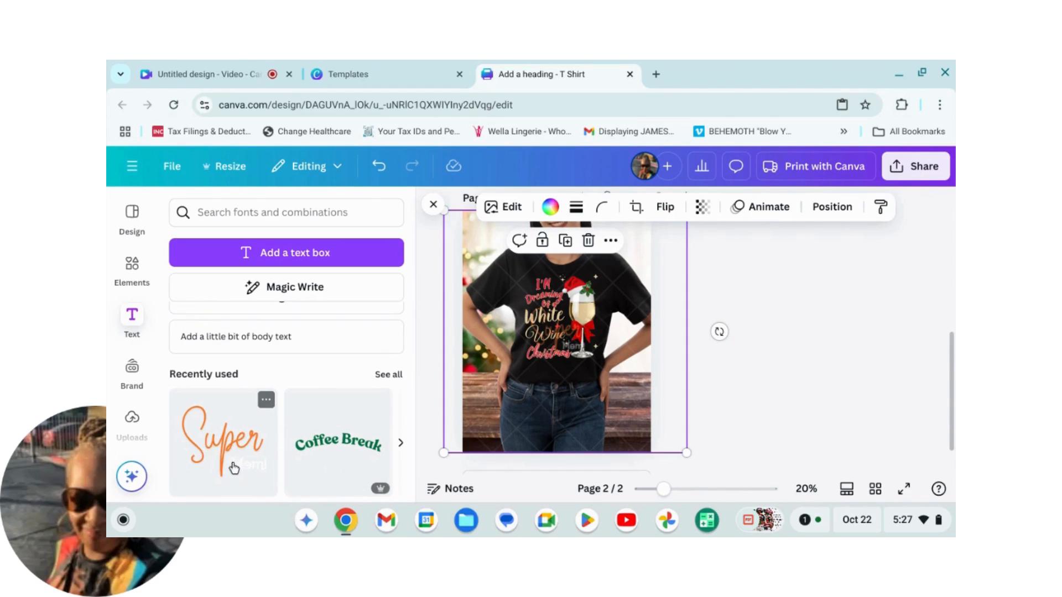
pyautogui.click(233, 464)
pyautogui.click(695, 338)
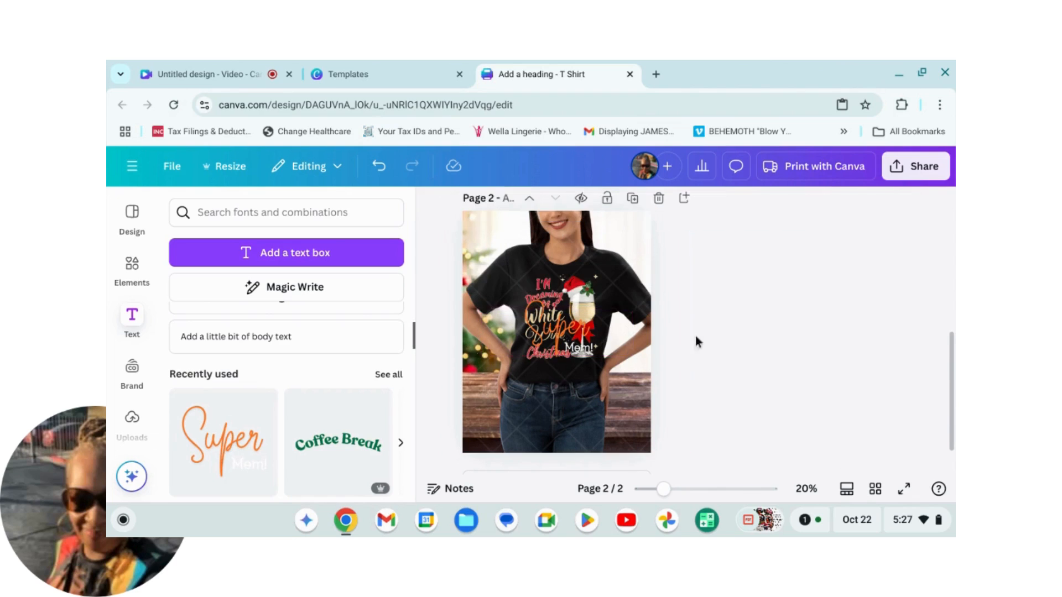
pyautogui.moveTo(580, 338); pyautogui.dragTo(580, 417)
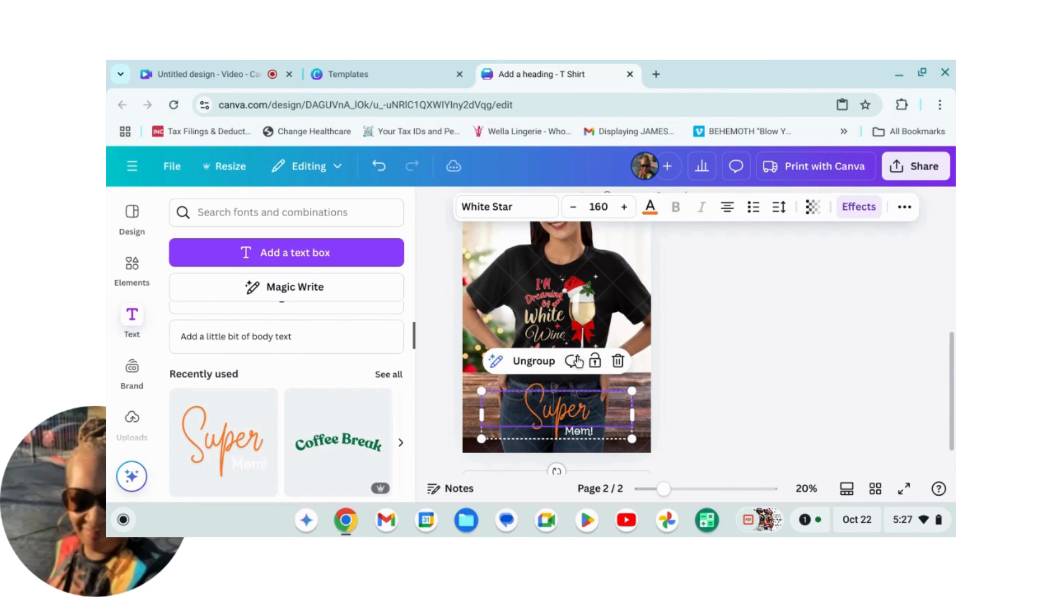
# Step: Ungroup the "Super Mom!" text combination and delete the "Mom!" text
pyautogui.click(545, 365)
pyautogui.click(769, 379)
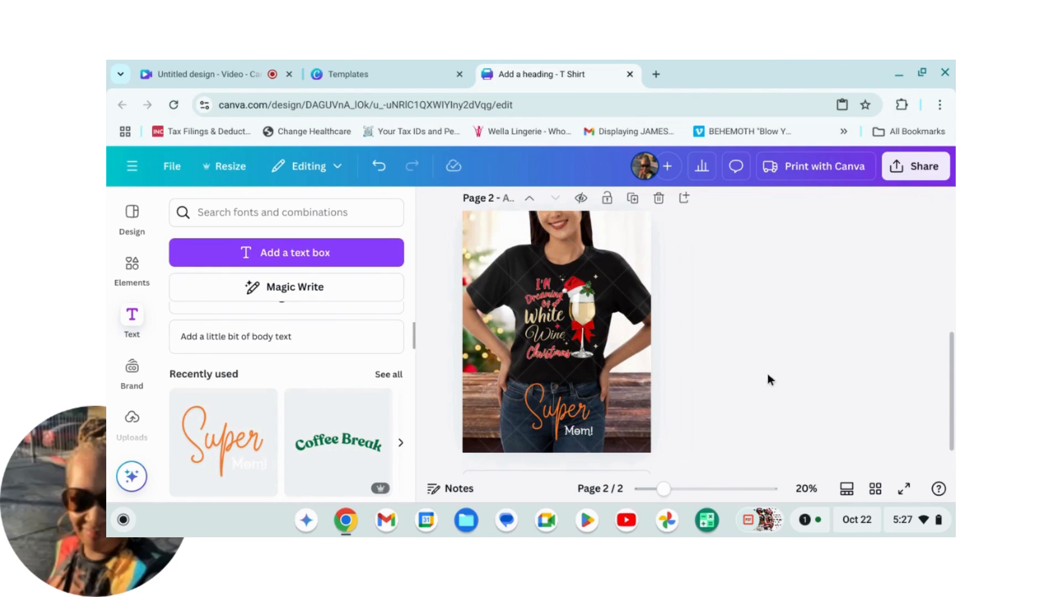
pyautogui.click(591, 437)
pyautogui.click(613, 394)
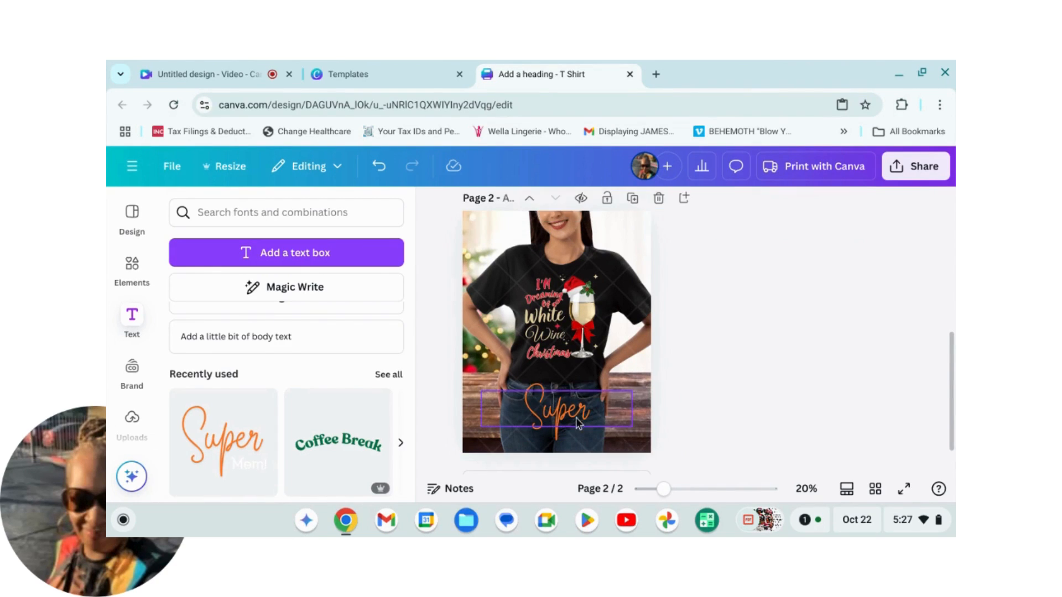
# Step: Replace the "Super" text over the jeans with "2Sweet Designz"
pyautogui.click(561, 420)
pyautogui.click(561, 420)
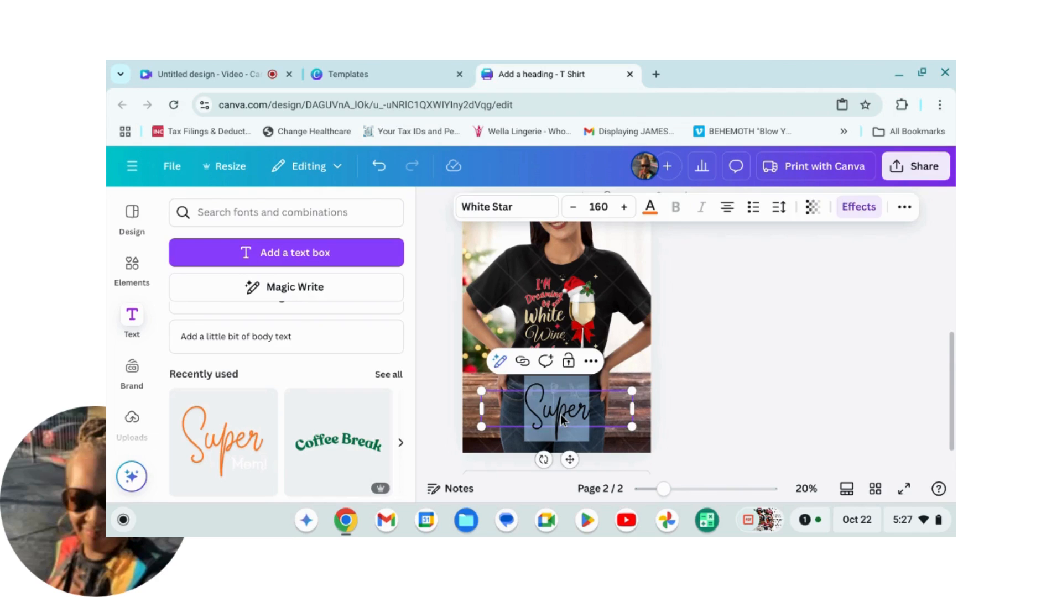
pyautogui.write('2')
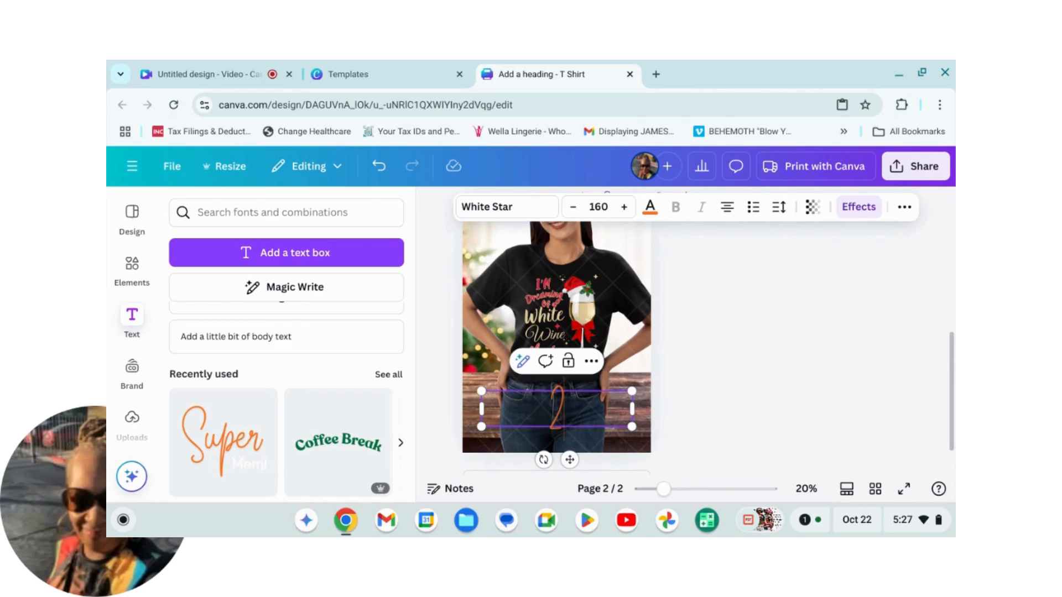
pyautogui.write('Sw')
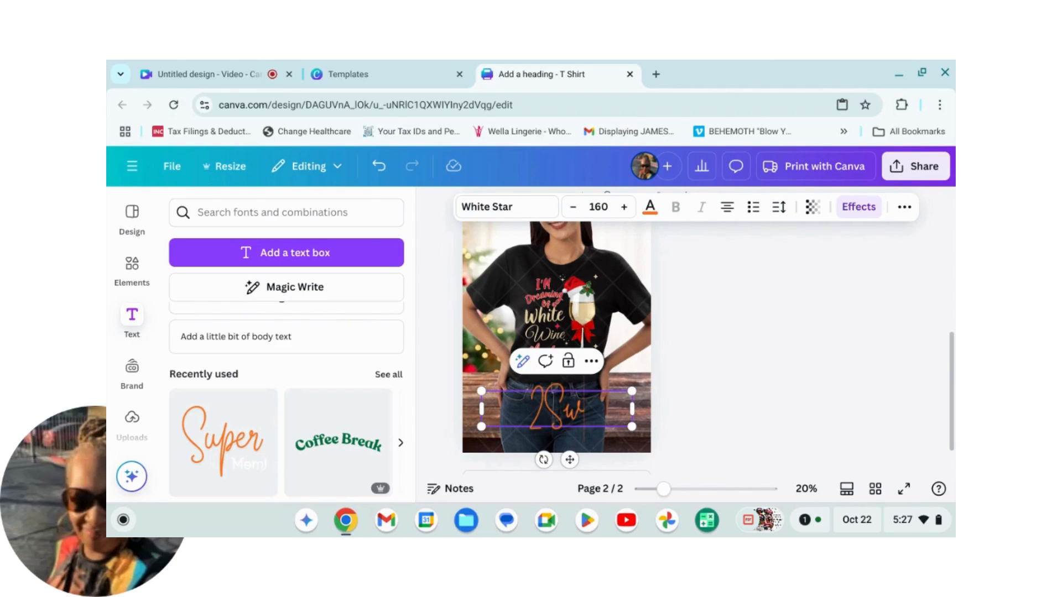
pyautogui.write('eet')
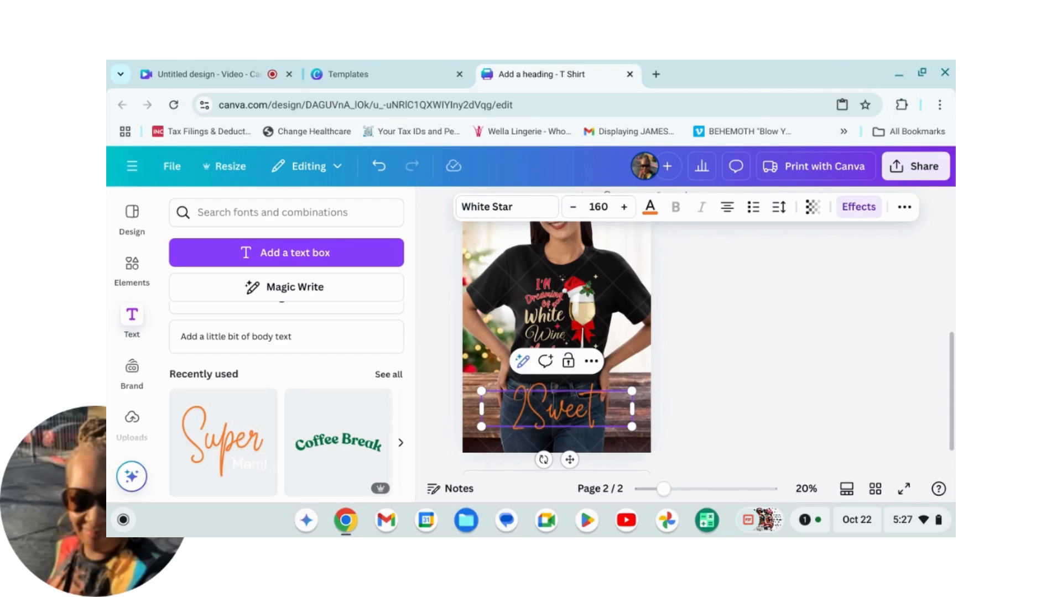
pyautogui.write(' Desi')
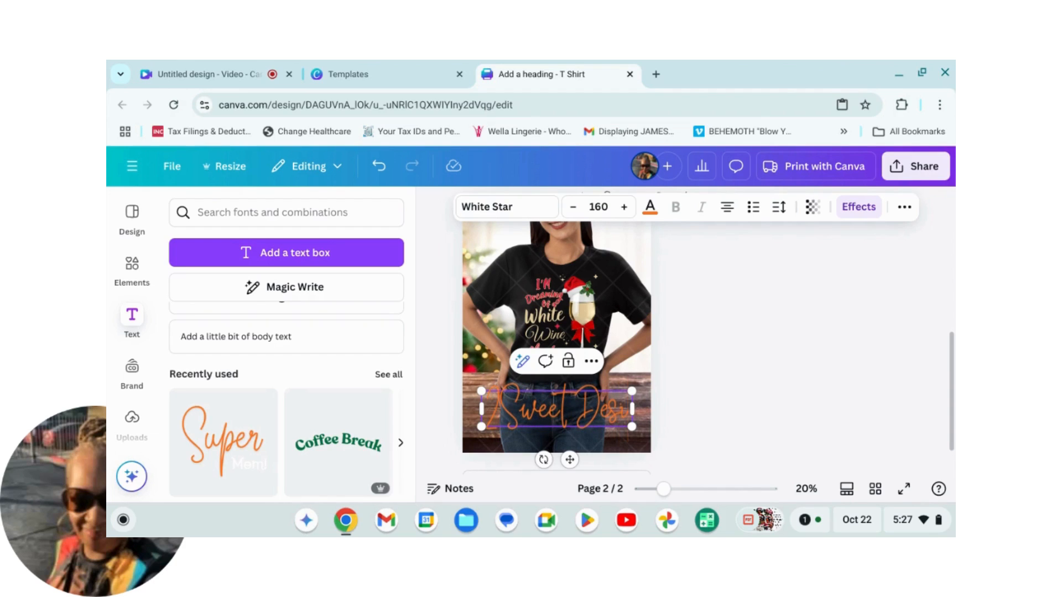
pyautogui.write('gnz')
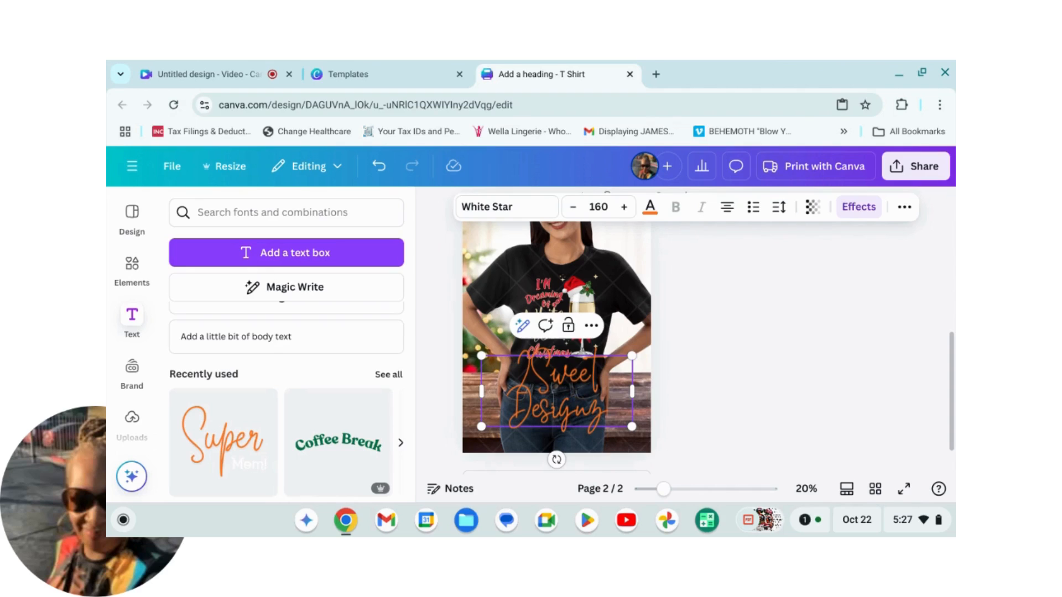
# Step: Shrink the "2Sweet Designz" text to size 106 so it fits on one line over the jeans, and color it white (#ffffff)
pyautogui.moveTo(632, 391); pyautogui.dragTo(571, 421)
pyautogui.click(673, 426)
pyautogui.click(575, 421)
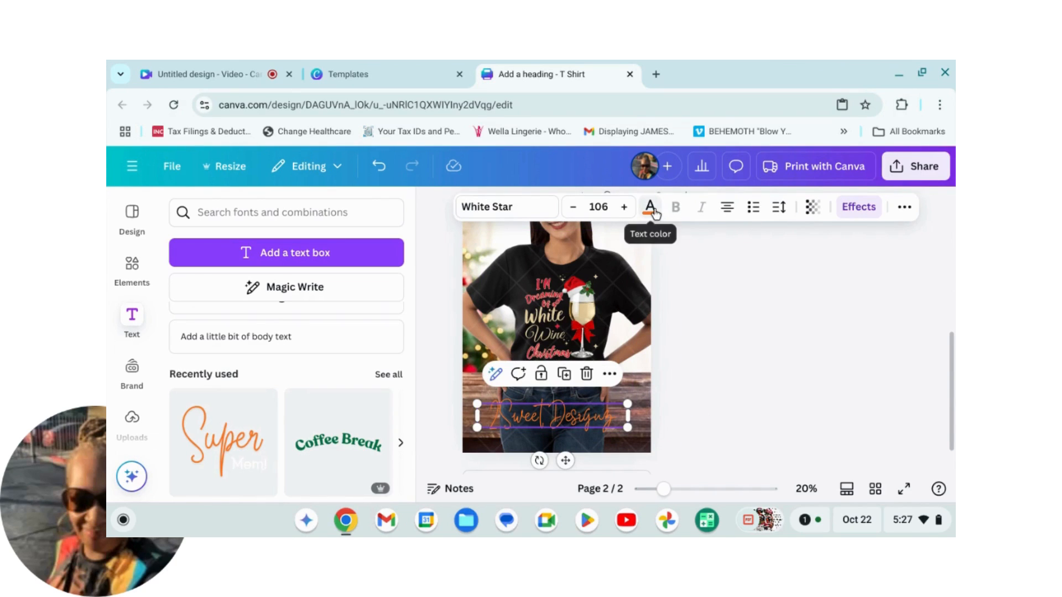
pyautogui.click(651, 209)
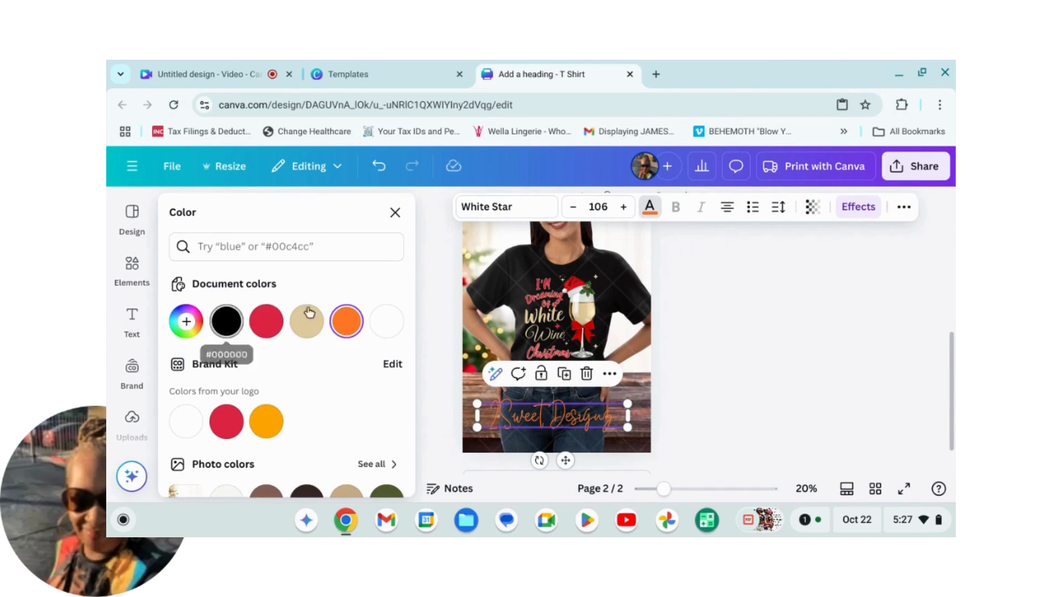
pyautogui.click(386, 326)
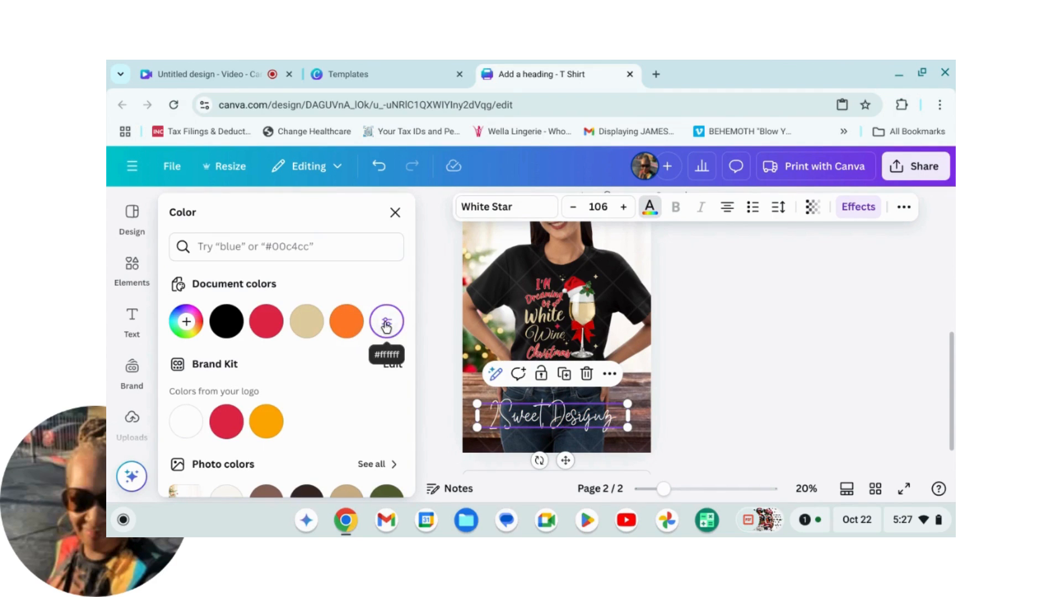
# Step: Give the "2Sweet Designz" text a black Outline effect with a thickness of 130
pyautogui.click(855, 213)
pyautogui.click(376, 407)
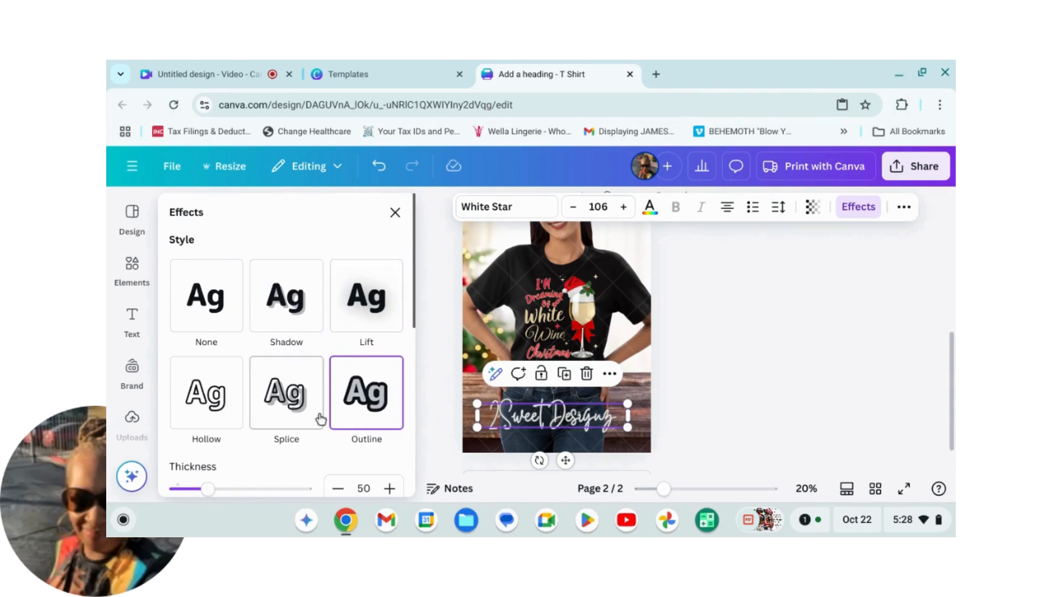
pyautogui.scroll(-2, 354, 420)
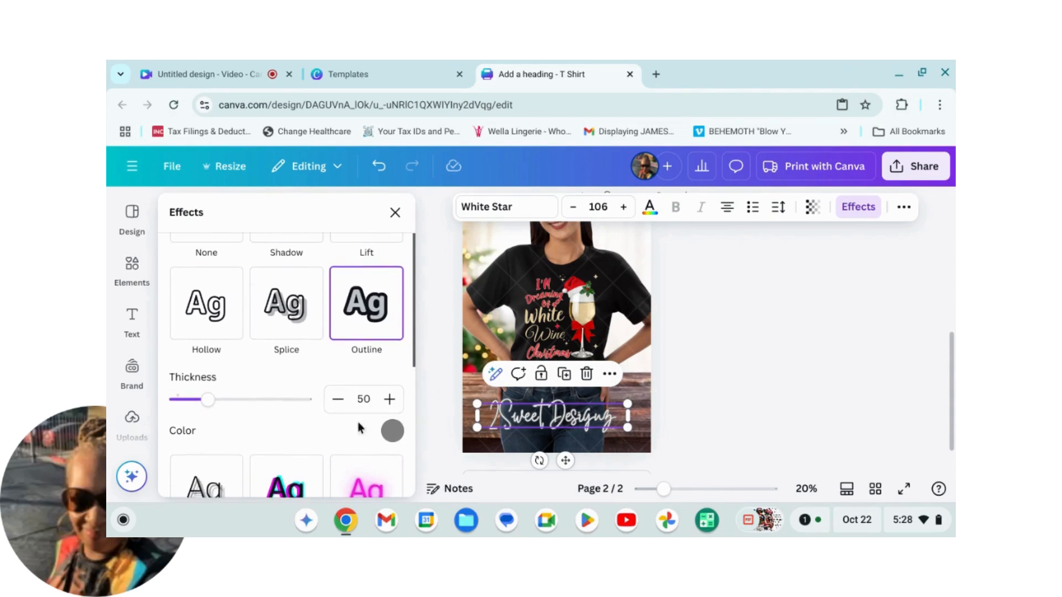
pyautogui.click(396, 425)
pyautogui.click(241, 323)
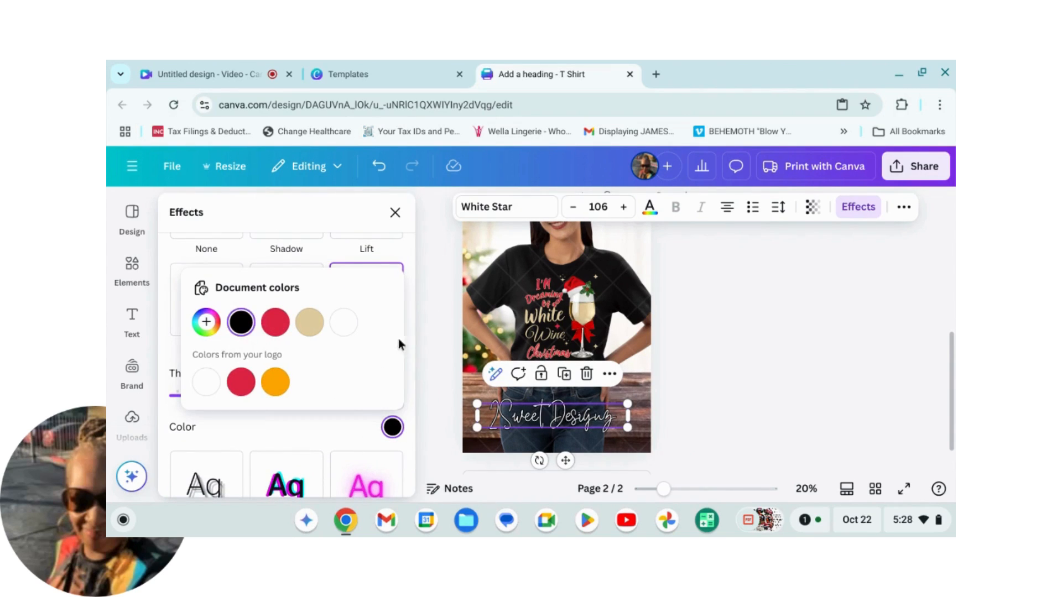
pyautogui.click(291, 431)
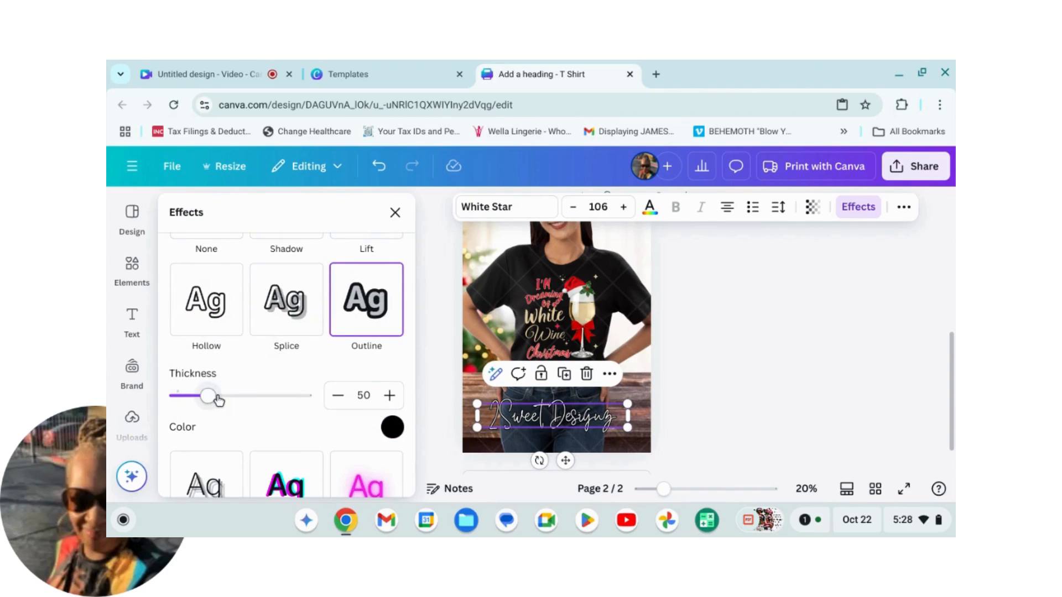
pyautogui.moveTo(216, 397); pyautogui.dragTo(263, 407)
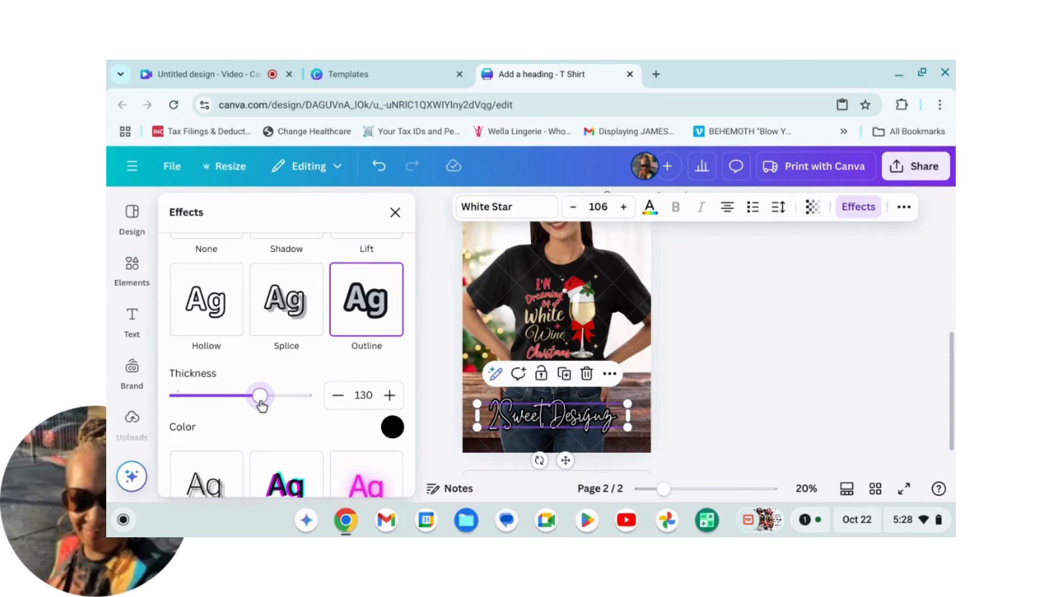
# Step: Enlarge the "2Sweet Designz" text slightly toward both sides of page 2 and collapse the side panel
pyautogui.click(741, 368)
pyautogui.click(623, 409)
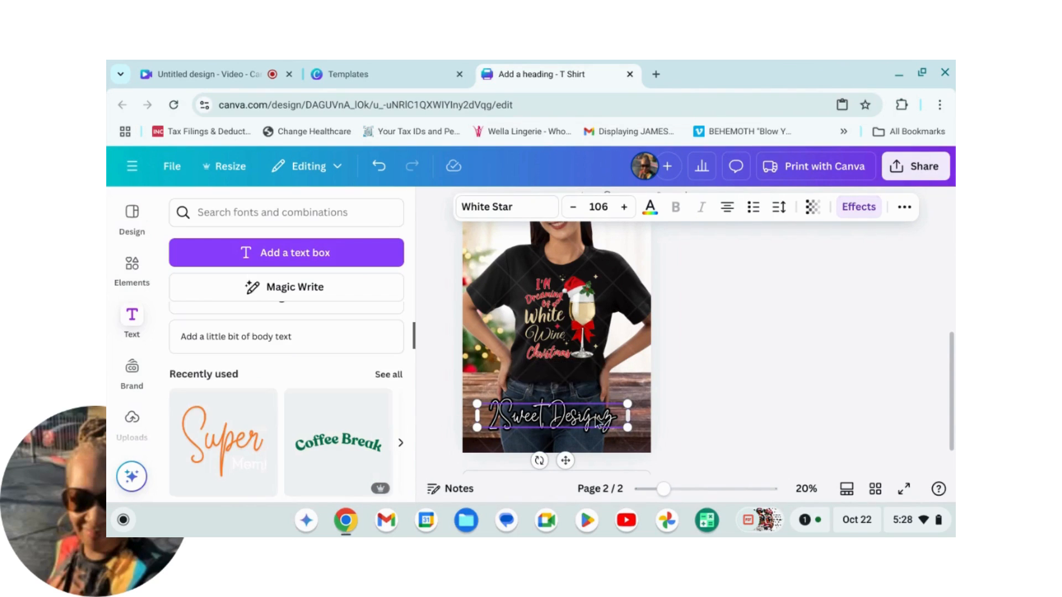
pyautogui.moveTo(628, 404); pyautogui.dragTo(631, 404)
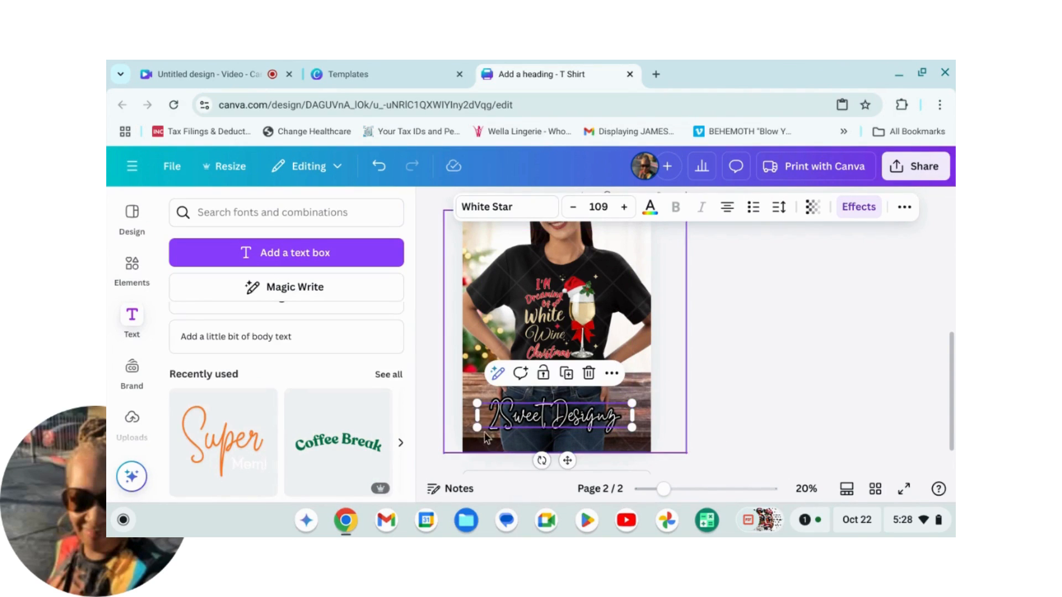
pyautogui.moveTo(477, 427); pyautogui.dragTo(471, 429)
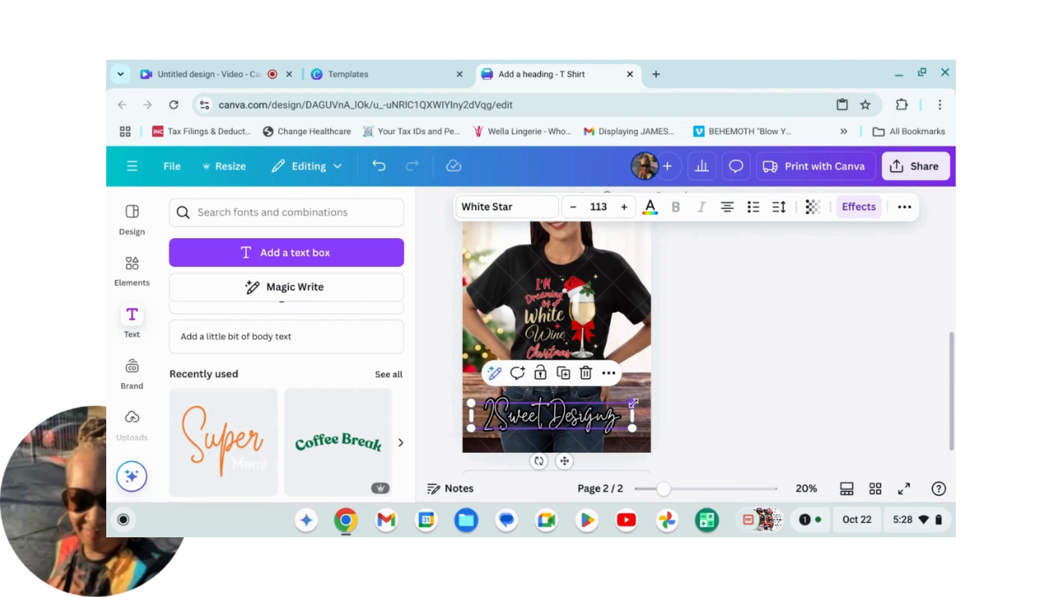
pyautogui.moveTo(634, 403); pyautogui.dragTo(641, 397)
pyautogui.click(736, 388)
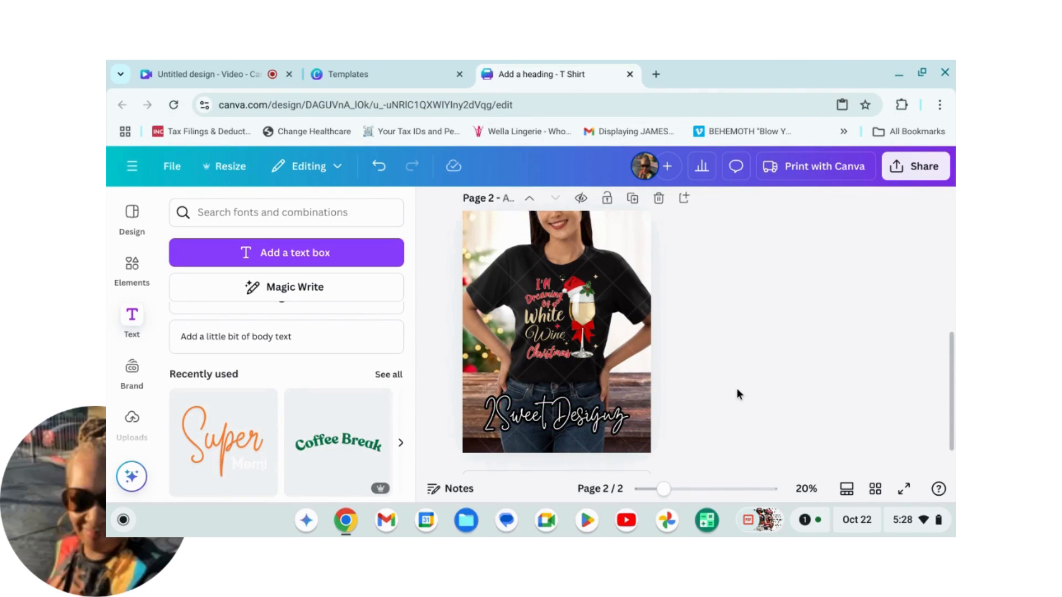
pyautogui.scroll(1, 737, 389)
pyautogui.click(434, 205)
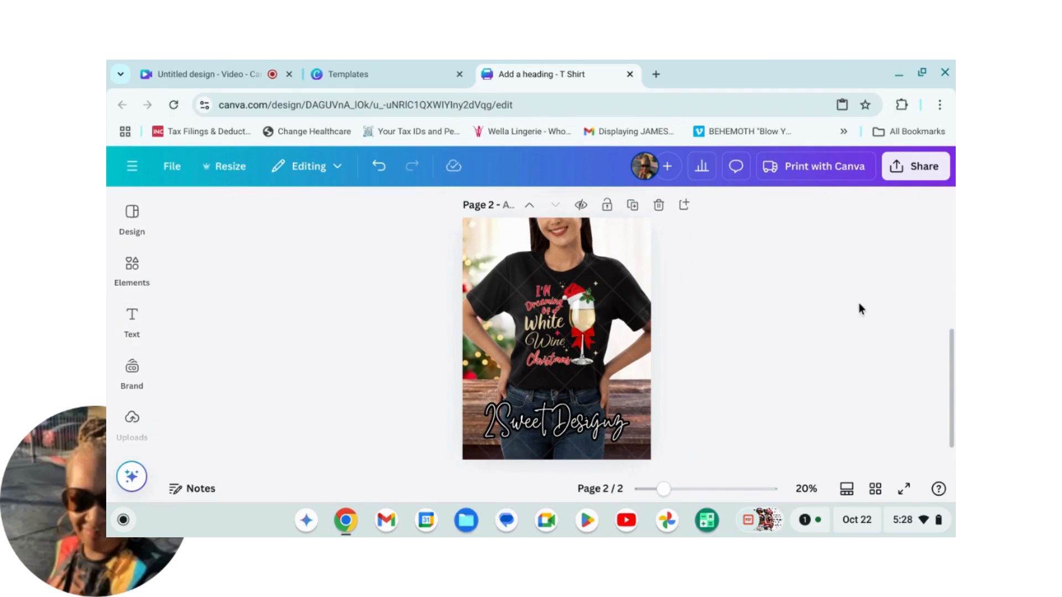
pyautogui.scroll(2, 862, 304)
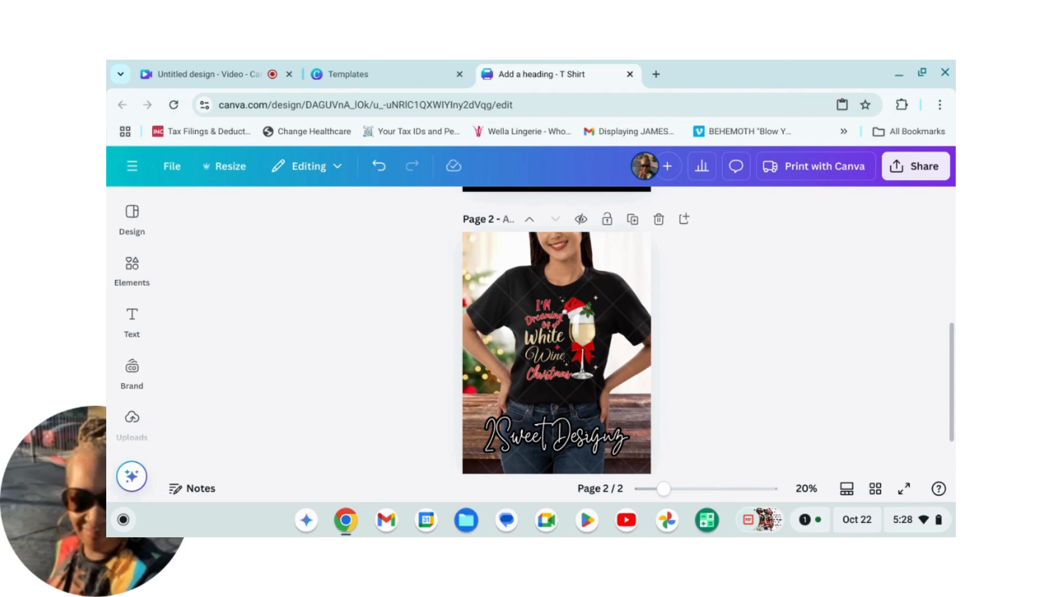
# Step: Switch to the untitled video design's recording studio and end the screen recording
pyautogui.click(198, 77)
pyautogui.click(606, 354)
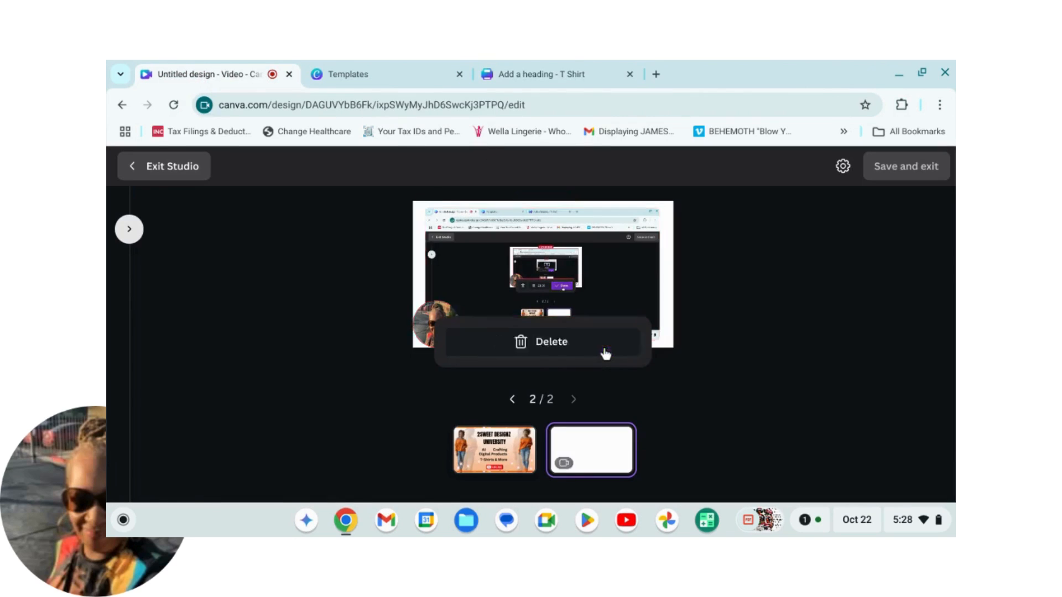